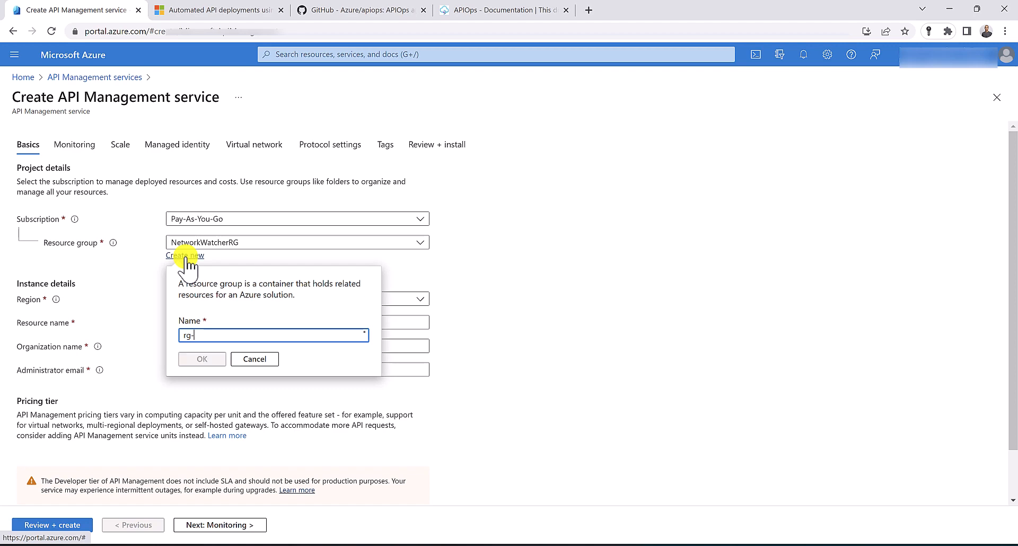
# Create the new resource group rg-cicd-dev and name the service apim-cicd-dev
pyautogui.write('cicd-dev')
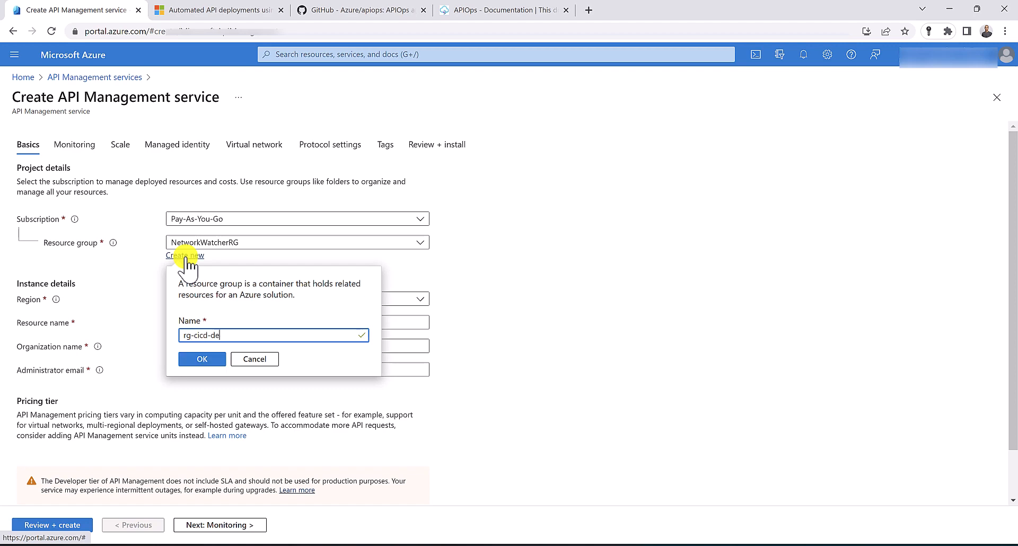
pyautogui.click(207, 360)
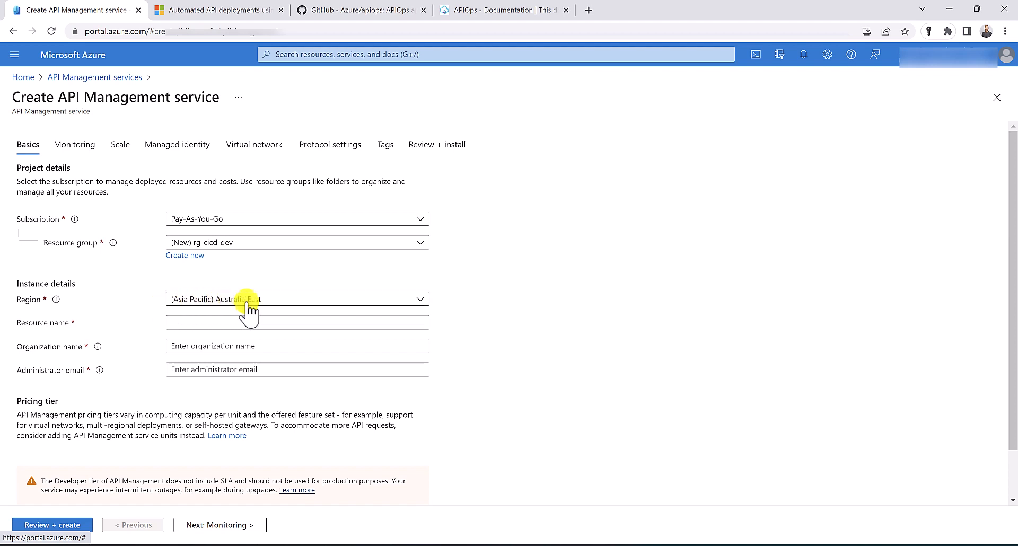
pyautogui.click(195, 321)
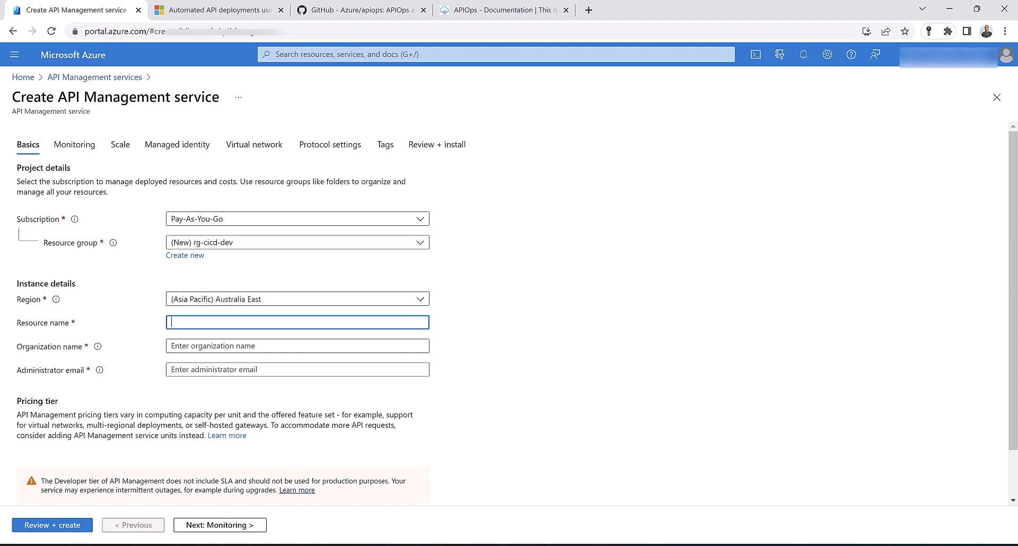
pyautogui.write('apim-cicd-dev')
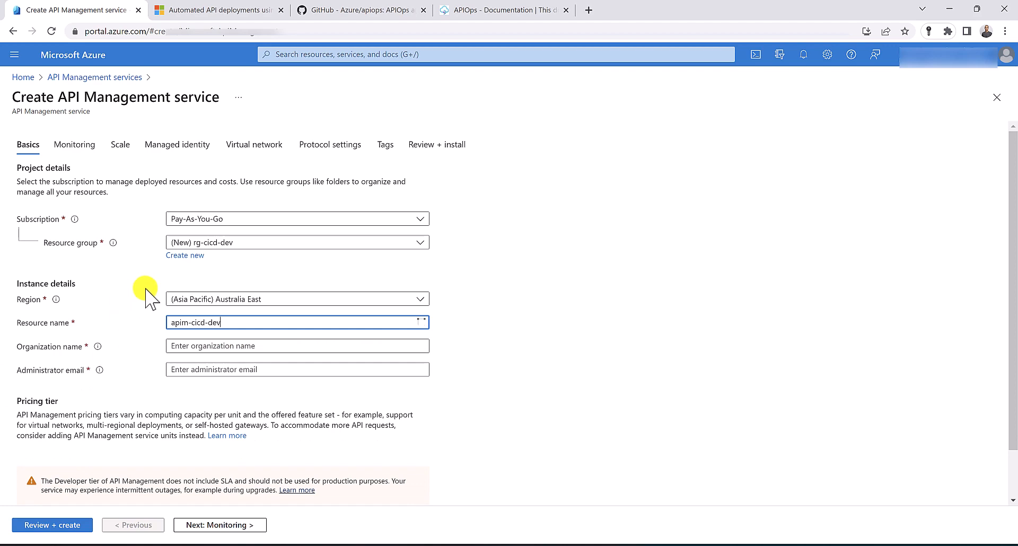
# Set the organization name to 'none' and enter the administrator's e-mail address
pyautogui.click(185, 345)
pyautogui.write('none')
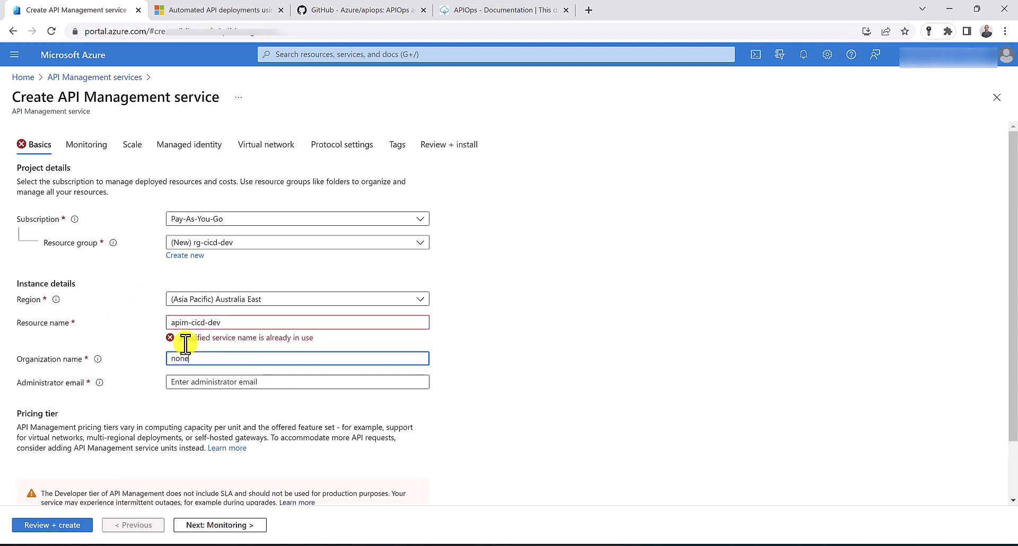
pyautogui.press('Tab')
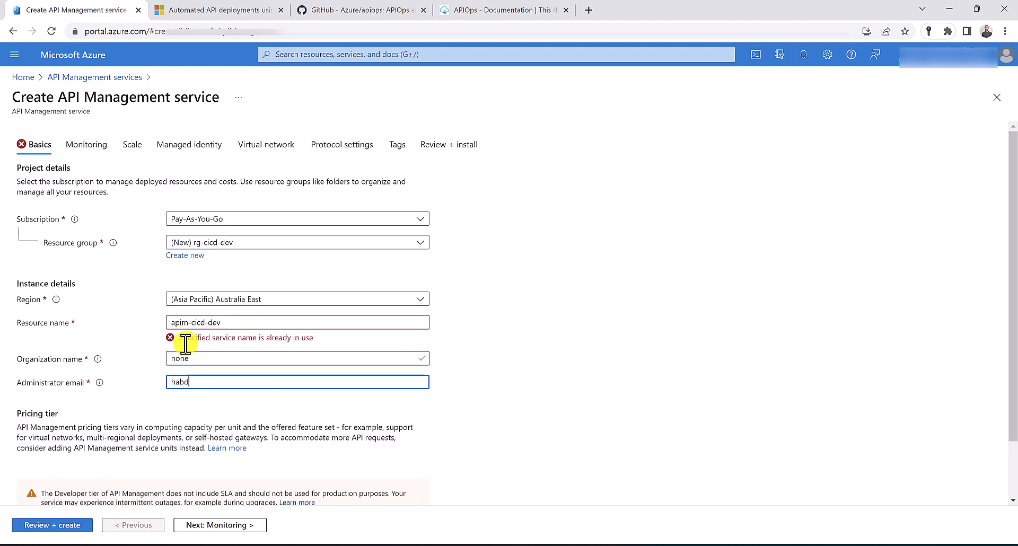
# Rename the service to apim-cicd-dev-ha, check monitoring settings, and run Review + create
pyautogui.click(227, 325)
pyautogui.write('-')
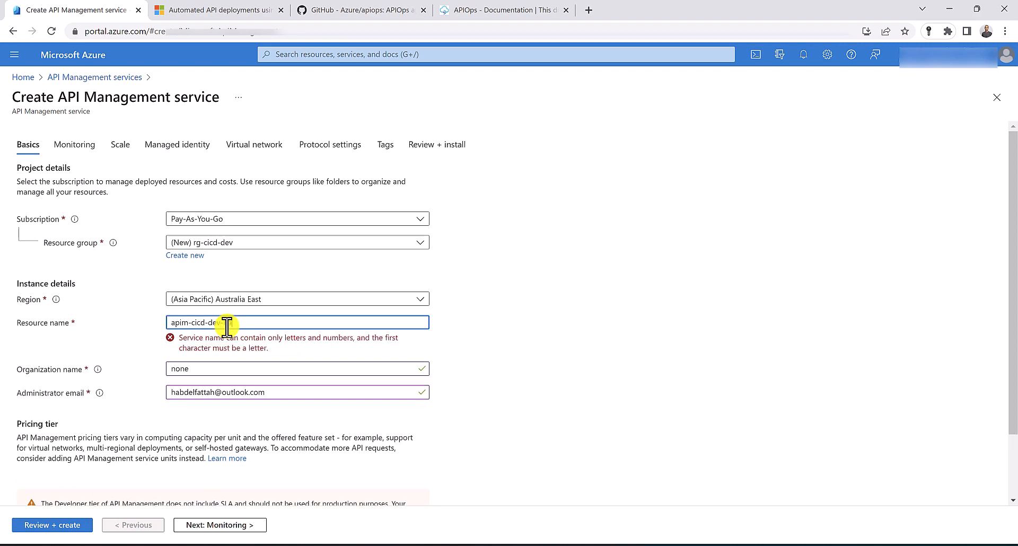
pyautogui.write('ha')
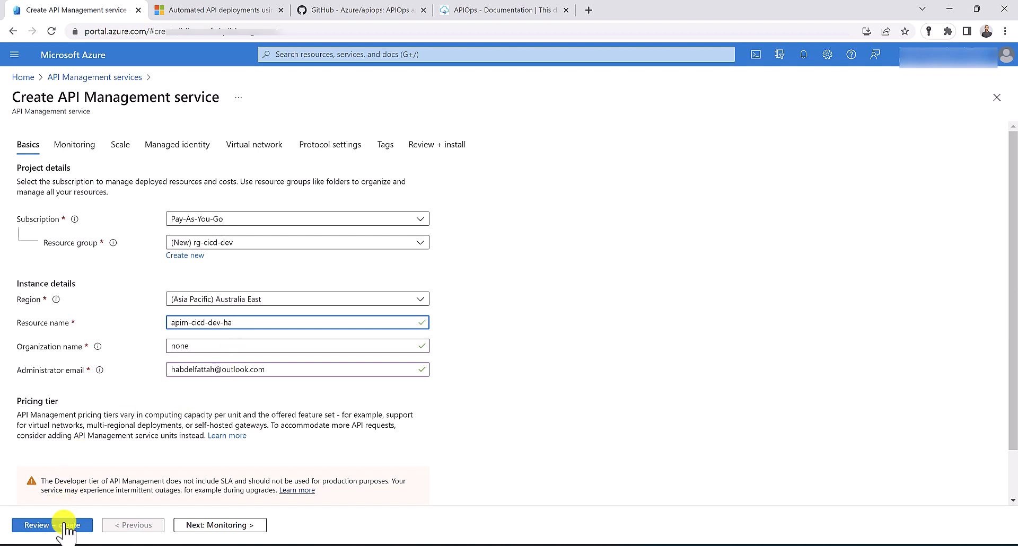
pyautogui.click(82, 149)
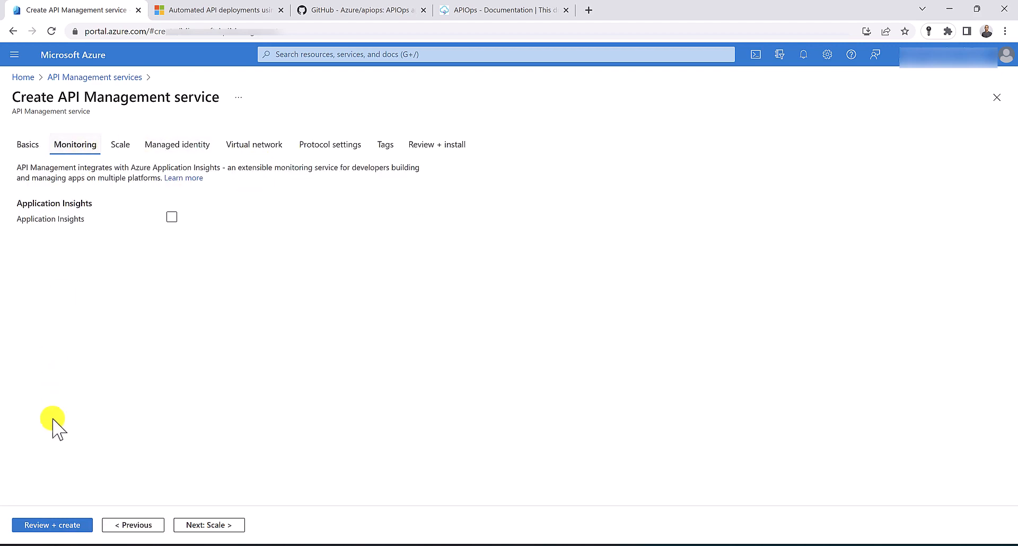
pyautogui.click(52, 528)
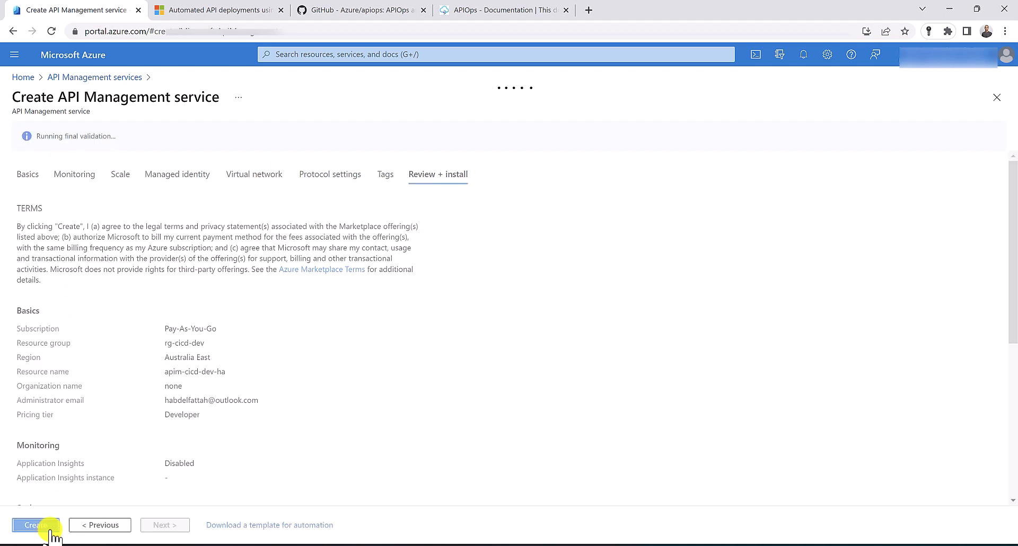
# Deploy the dev service, then go to API Management services to create another
pyautogui.click(48, 528)
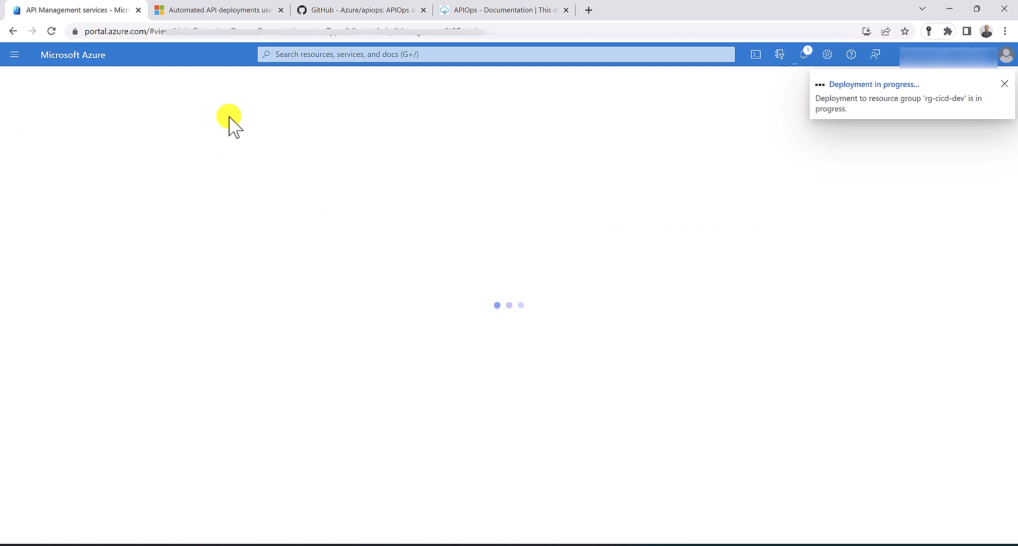
pyautogui.click(311, 55)
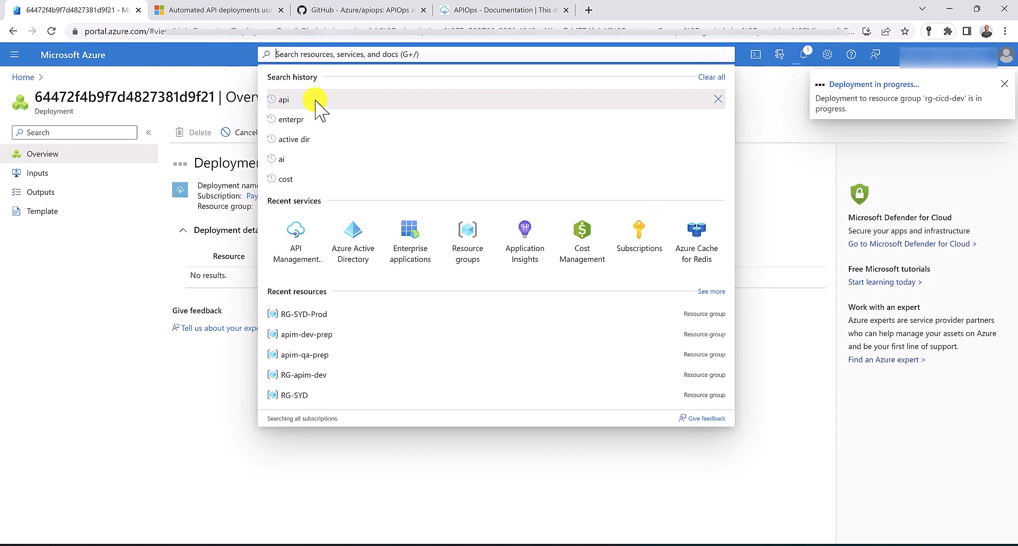
pyautogui.click(300, 241)
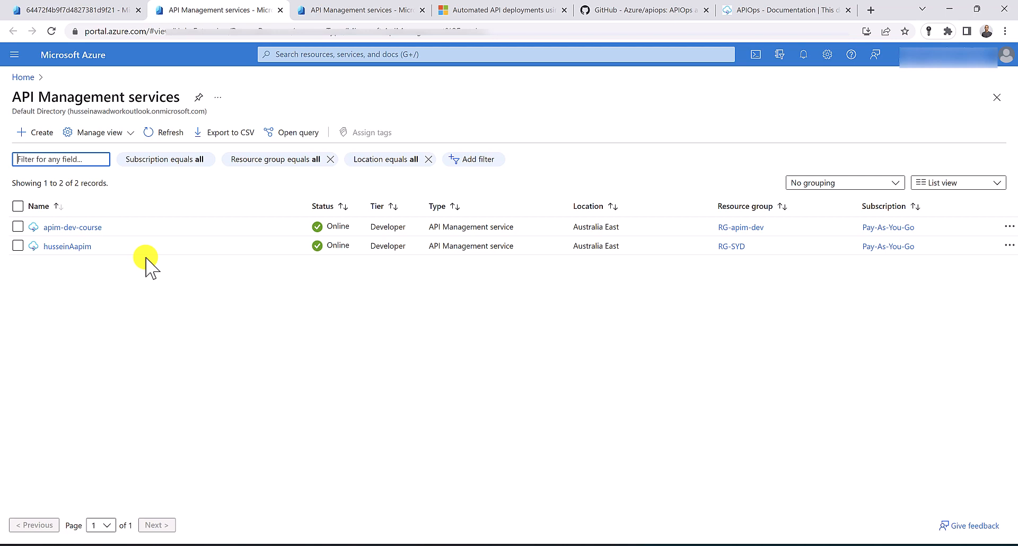
pyautogui.click(69, 113)
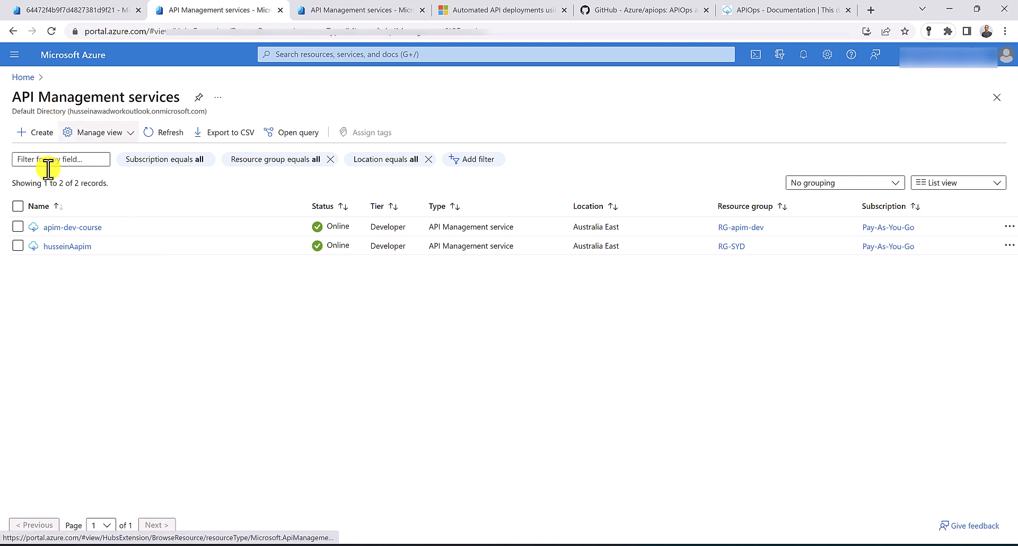
# Start a new API Management service in new resource group rg-cicd-qa, named apim-cicd-qa-ha
pyautogui.click(36, 133)
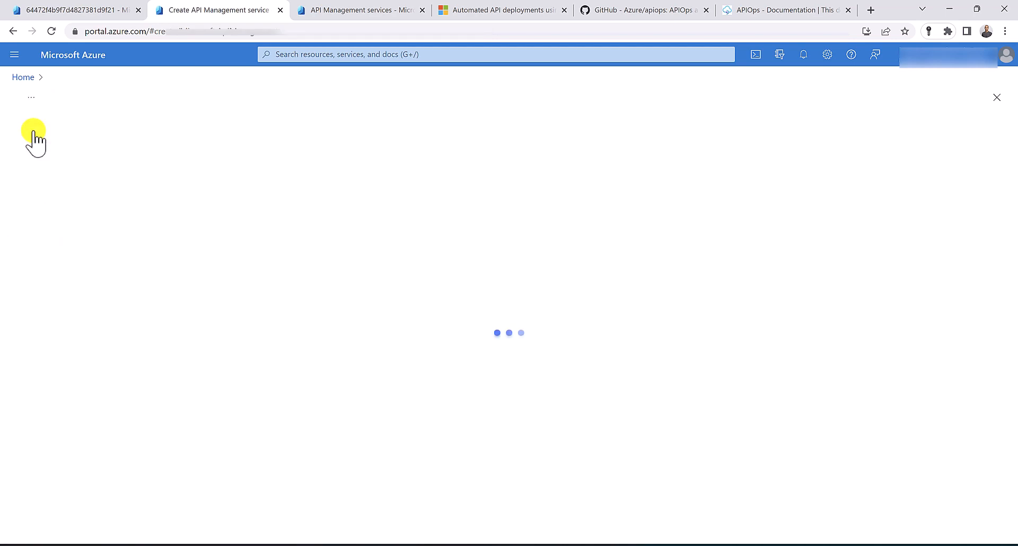
pyautogui.click(201, 257)
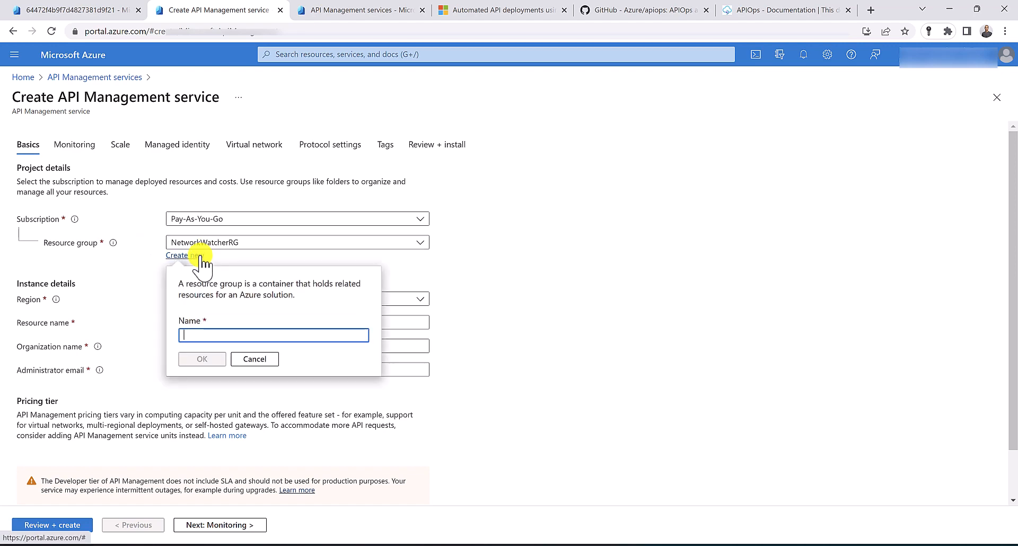
pyautogui.write('rg')
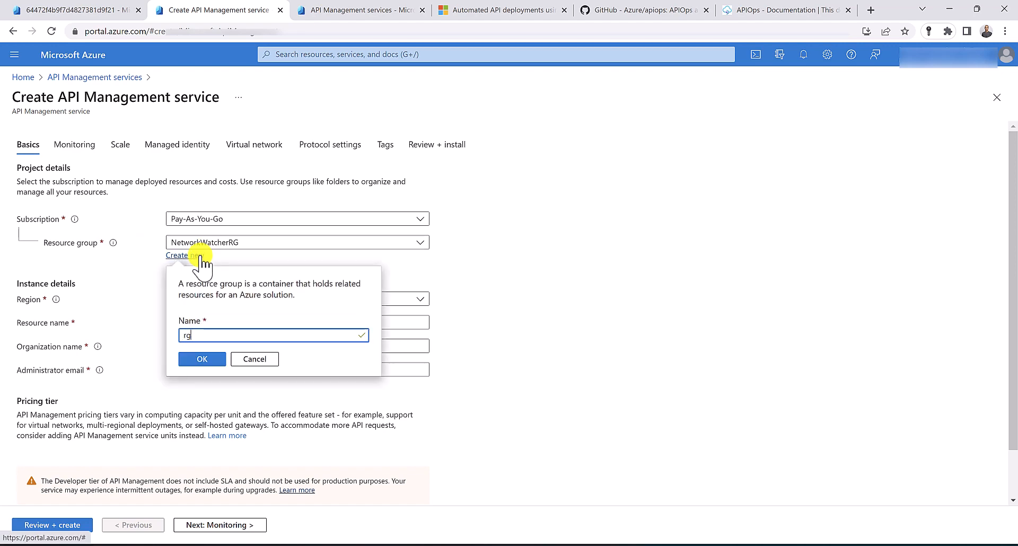
pyautogui.write('-cicd-')
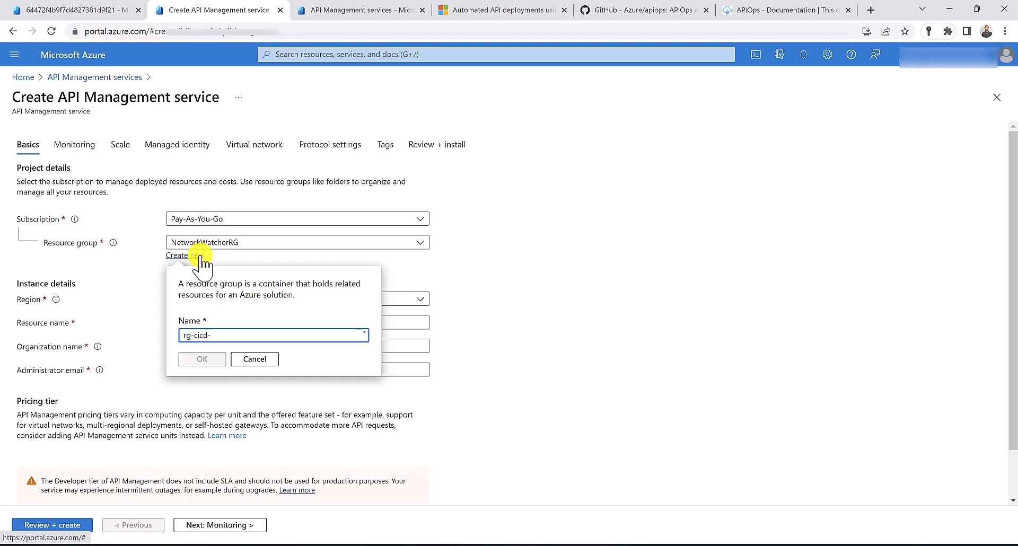
pyautogui.write('qa')
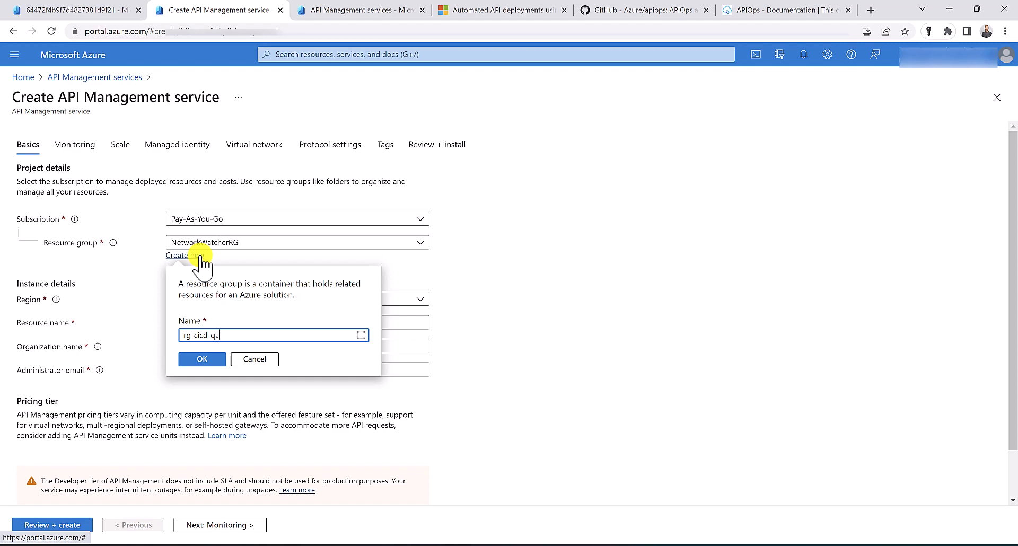
pyautogui.click(202, 359)
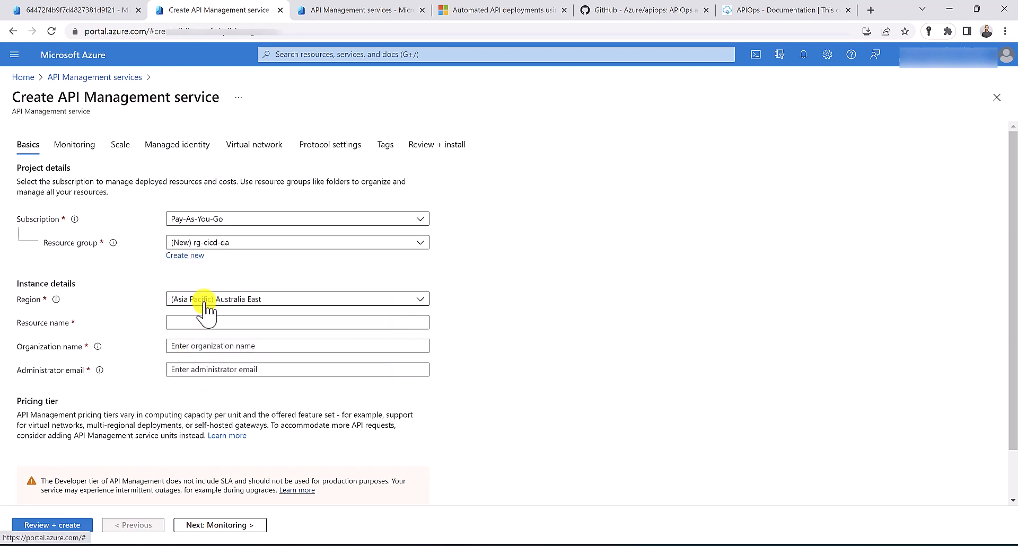
pyautogui.click(214, 321)
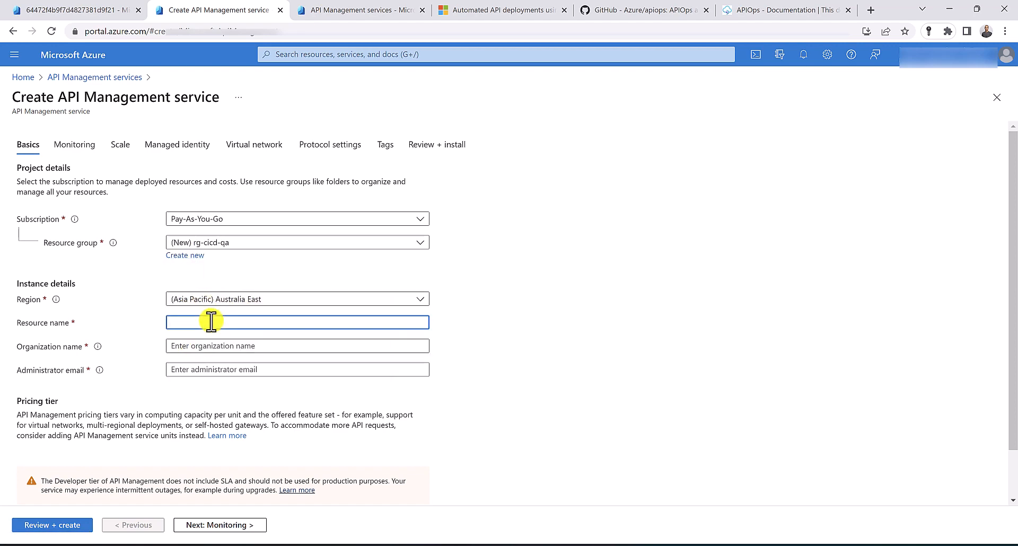
pyautogui.write('apim-cicd-')
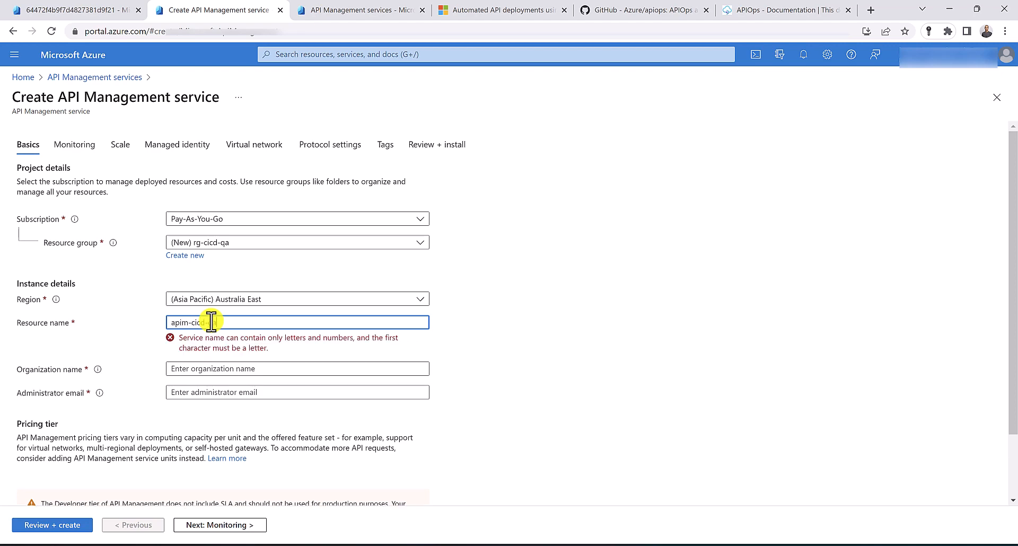
pyautogui.write('qa')
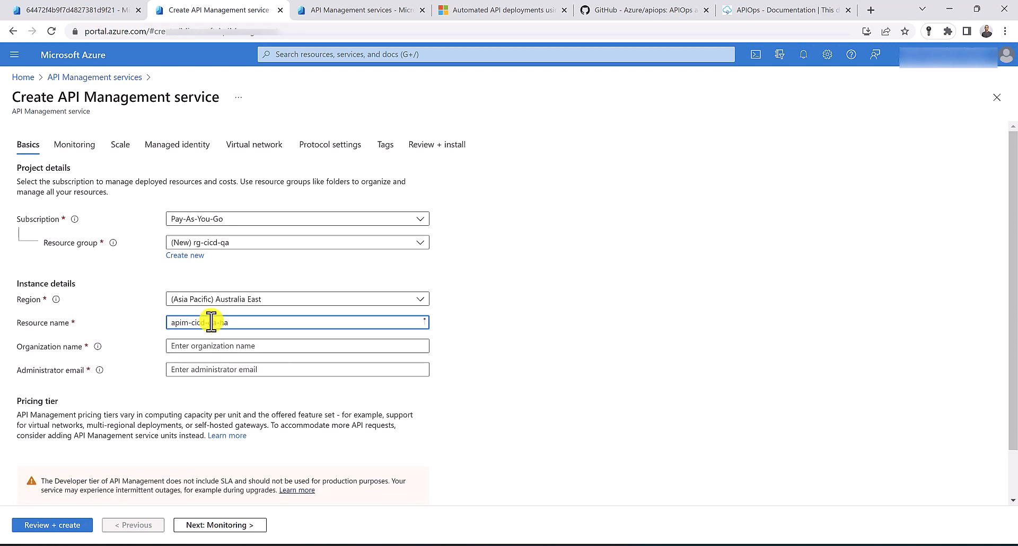
pyautogui.write('-ha')
# Set organization 'none' and the admin e-mail, then review and create the QA service
pyautogui.click(207, 346)
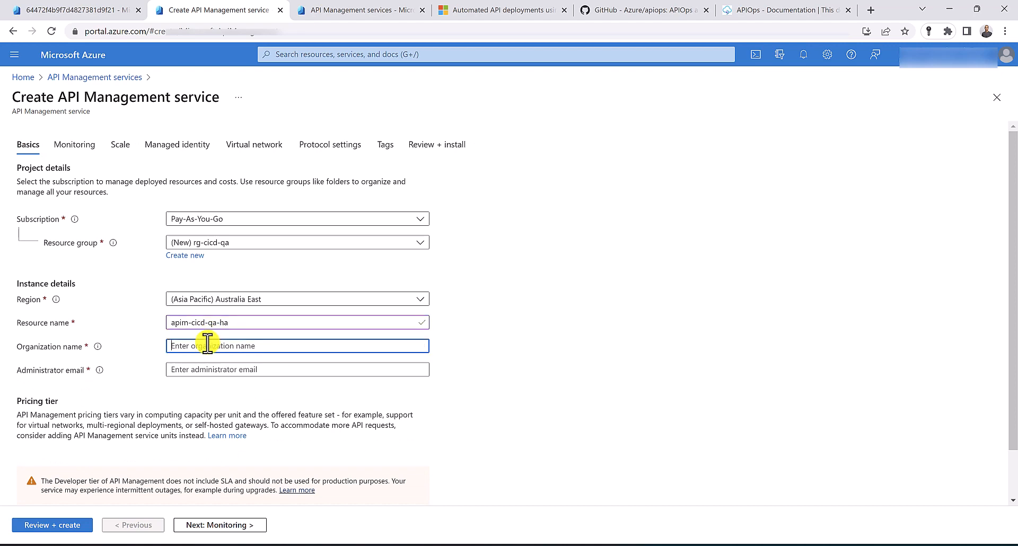
pyautogui.write('none')
pyautogui.press('Tab')
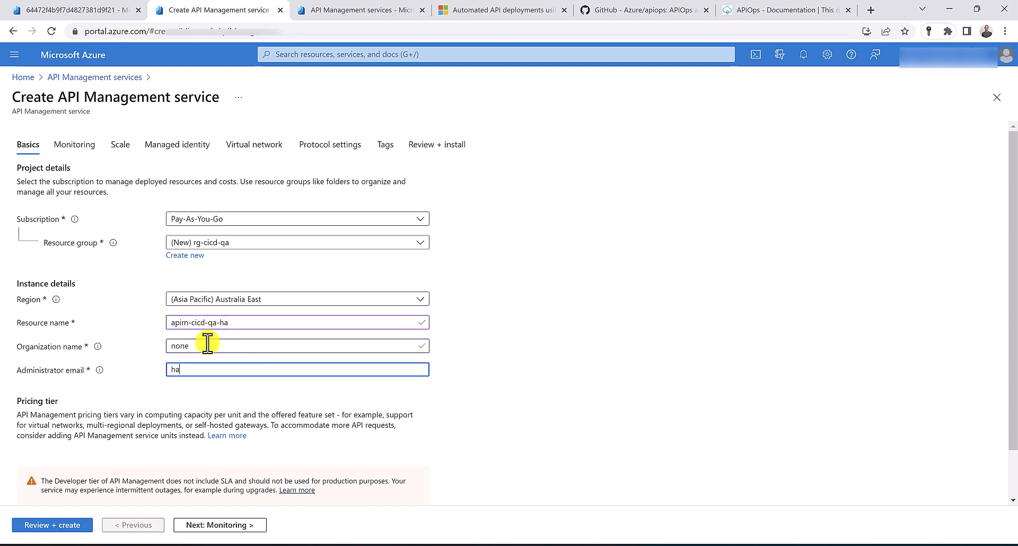
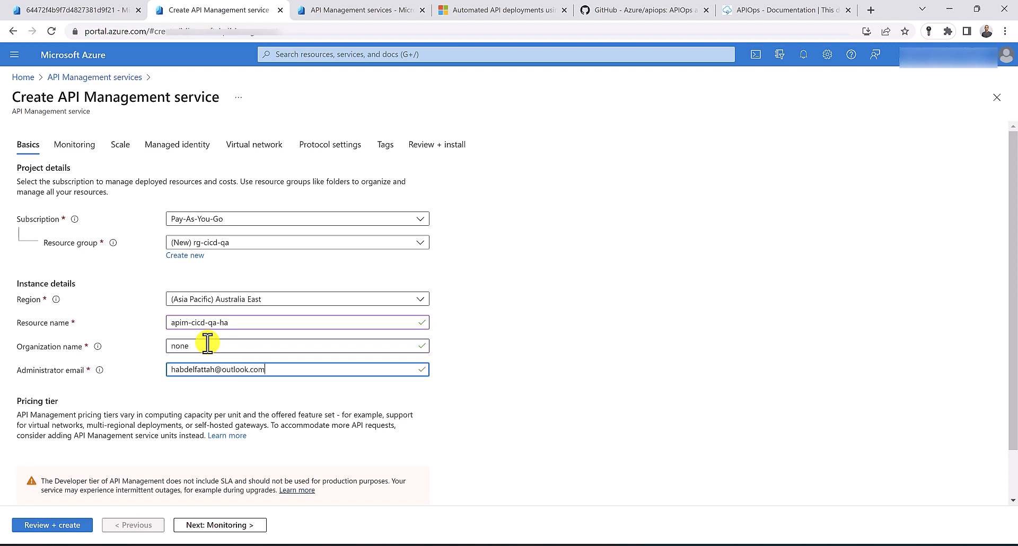
pyautogui.click(83, 525)
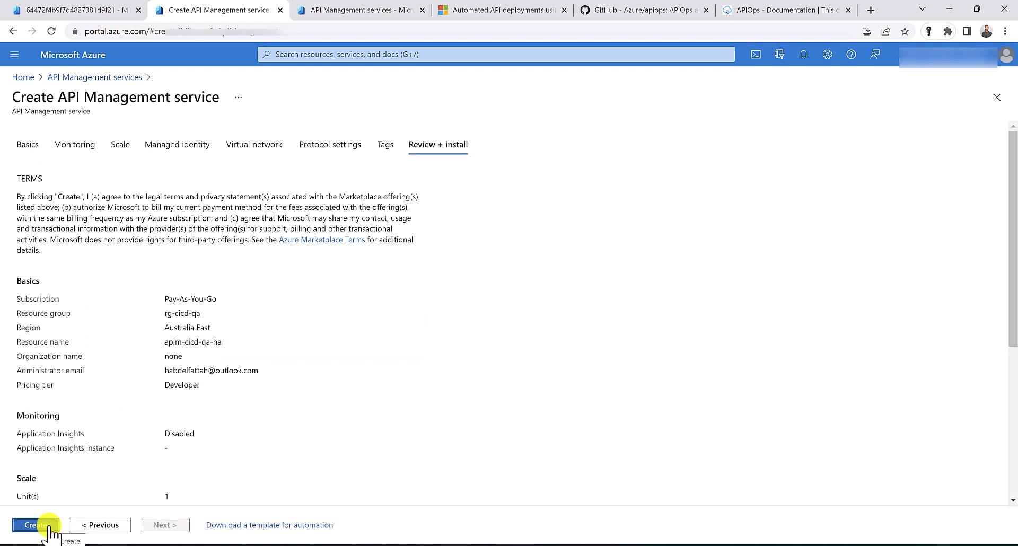
pyautogui.click(50, 528)
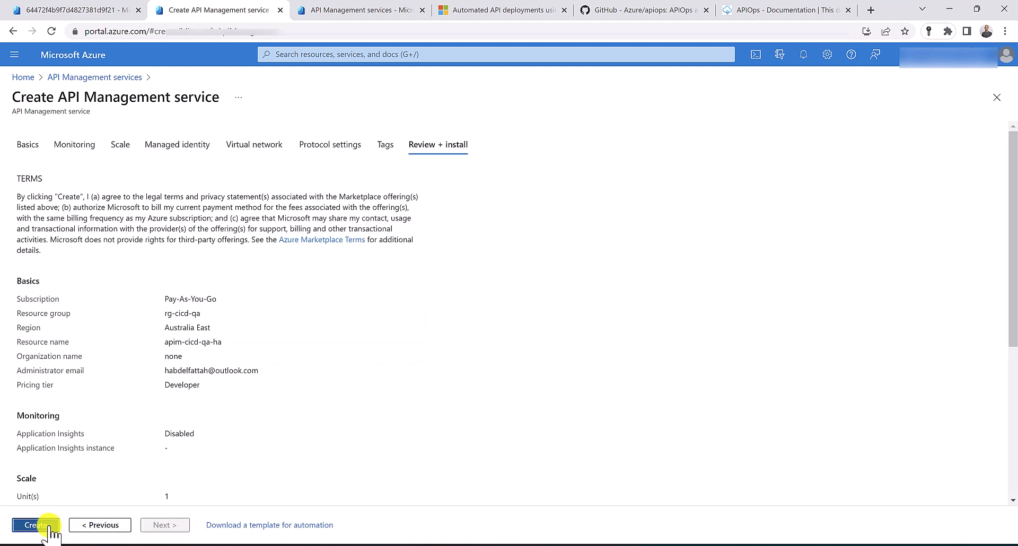
# Start another API Management service in new resource group rg-cicd-prod, named apim-cicd-prod-ha
pyautogui.click(371, 10)
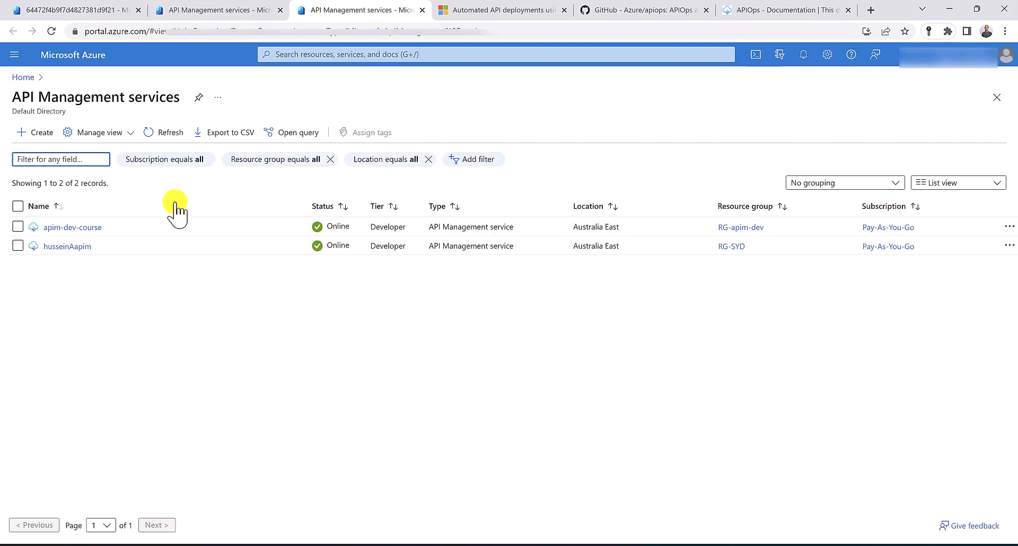
pyautogui.click(40, 133)
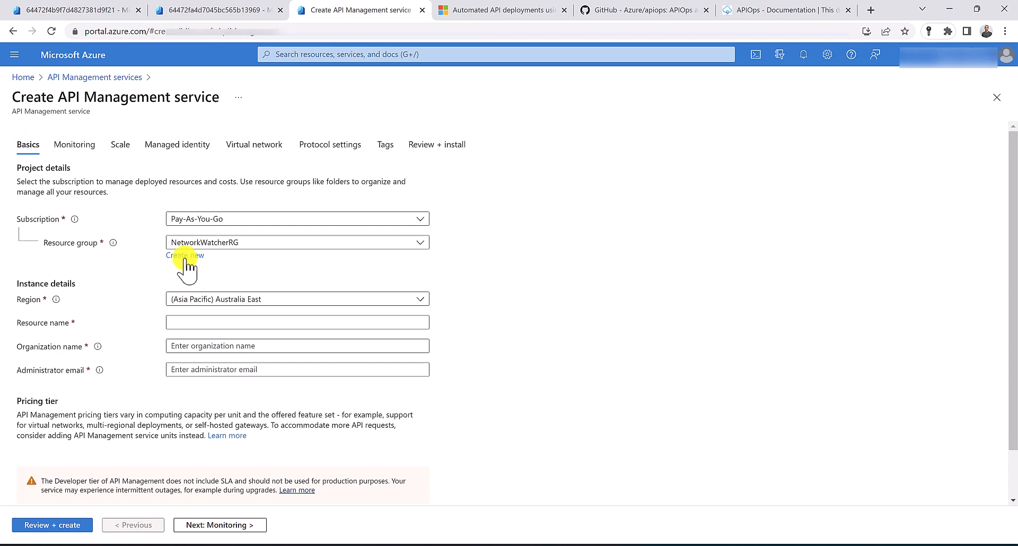
pyautogui.click(185, 257)
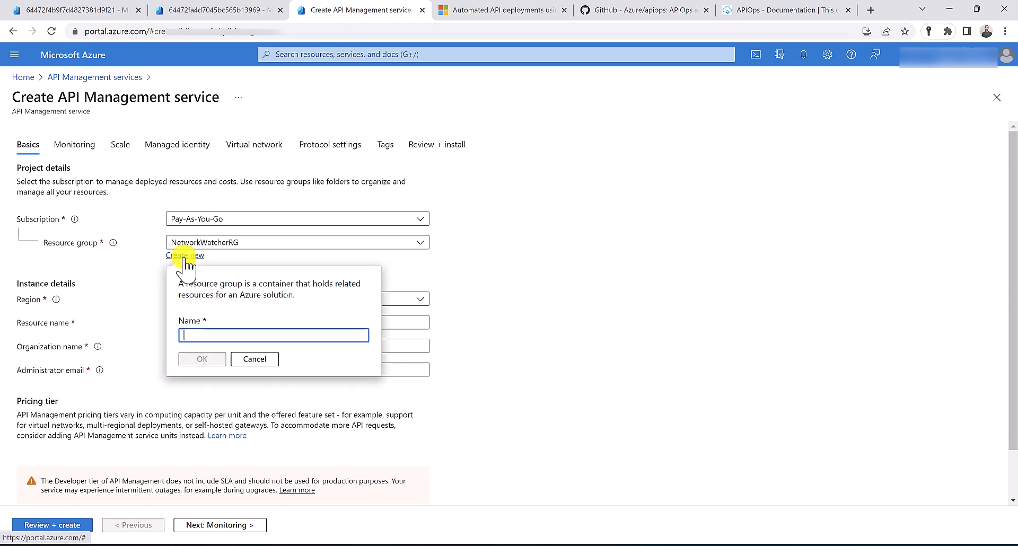
pyautogui.write('rg-cicd')
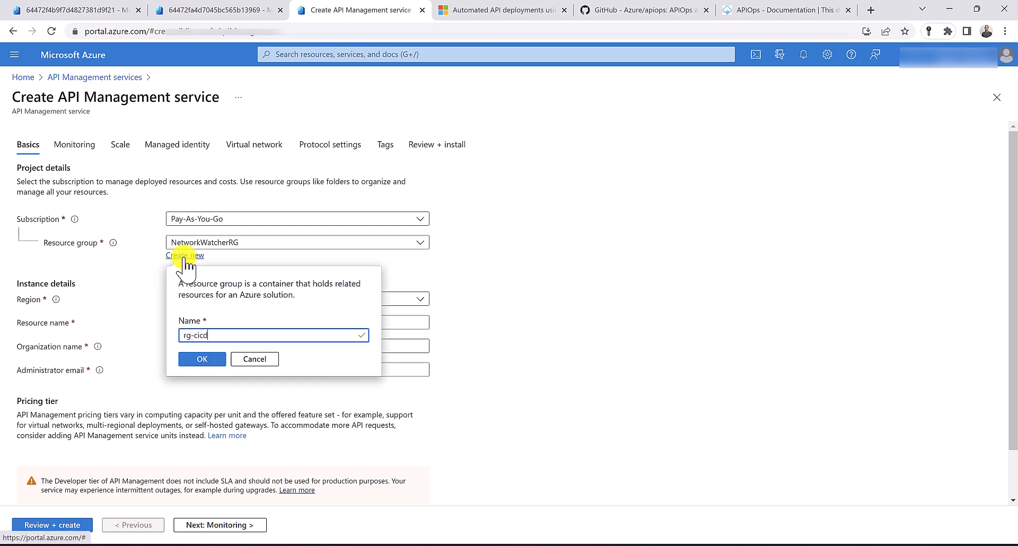
pyautogui.write('-prod')
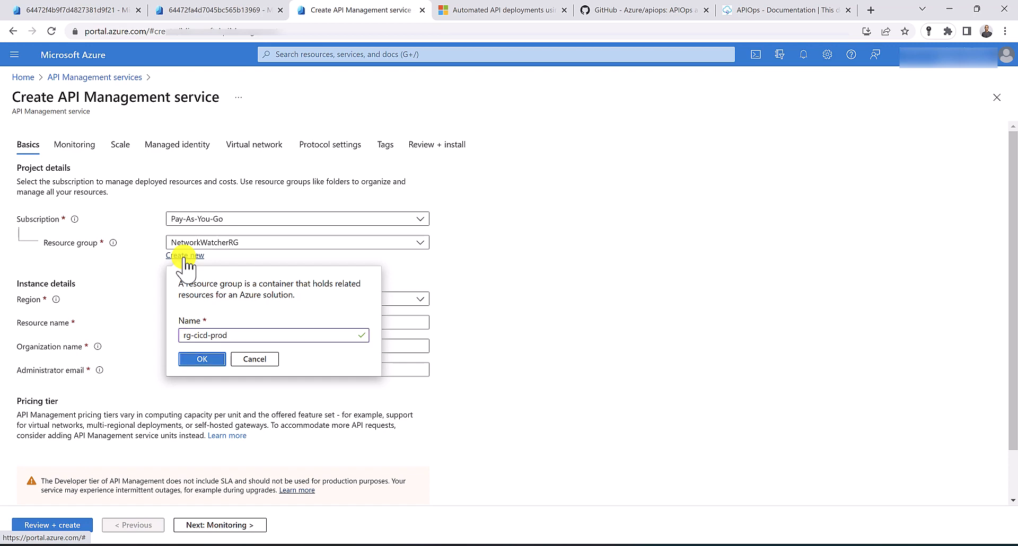
pyautogui.click(209, 360)
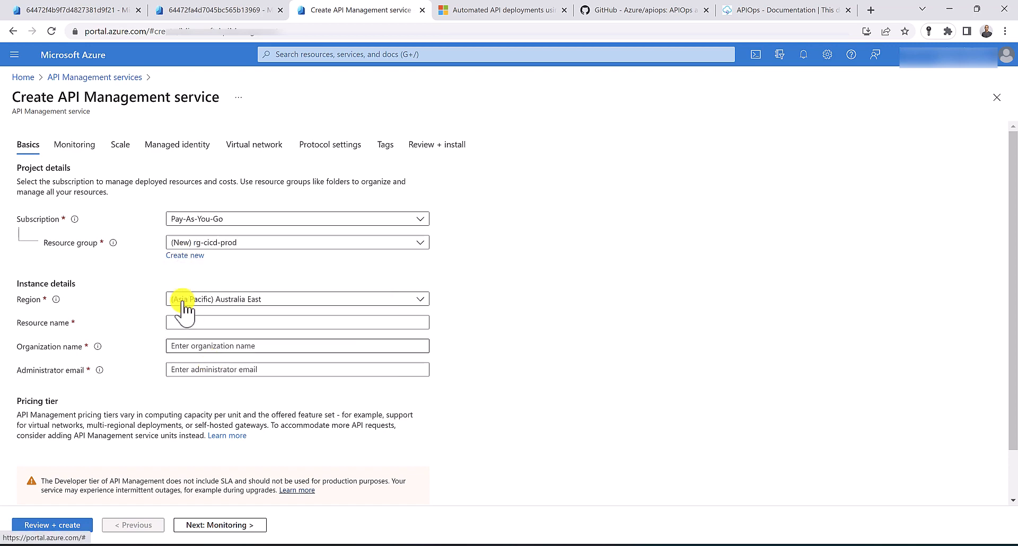
pyautogui.click(257, 323)
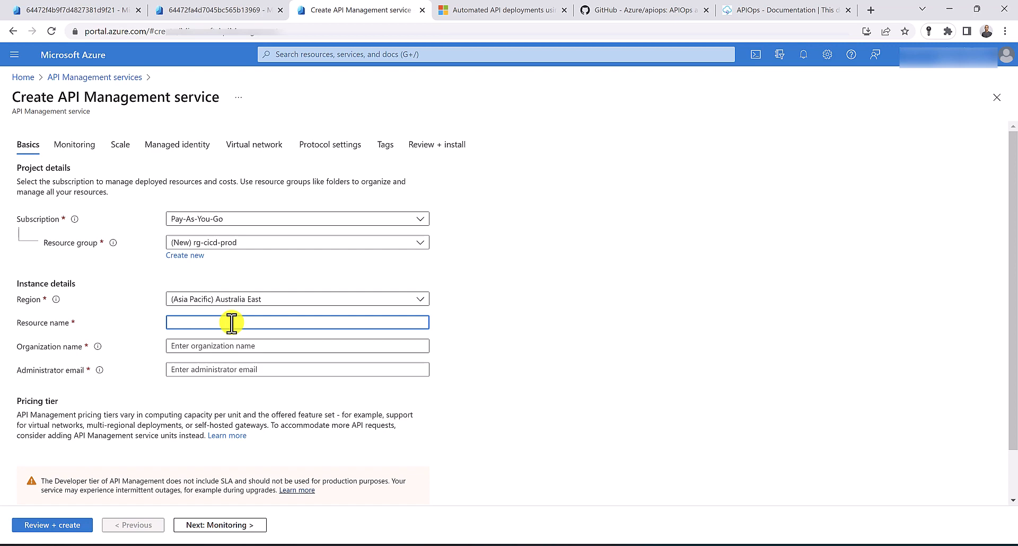
pyautogui.write('apim-cicd-')
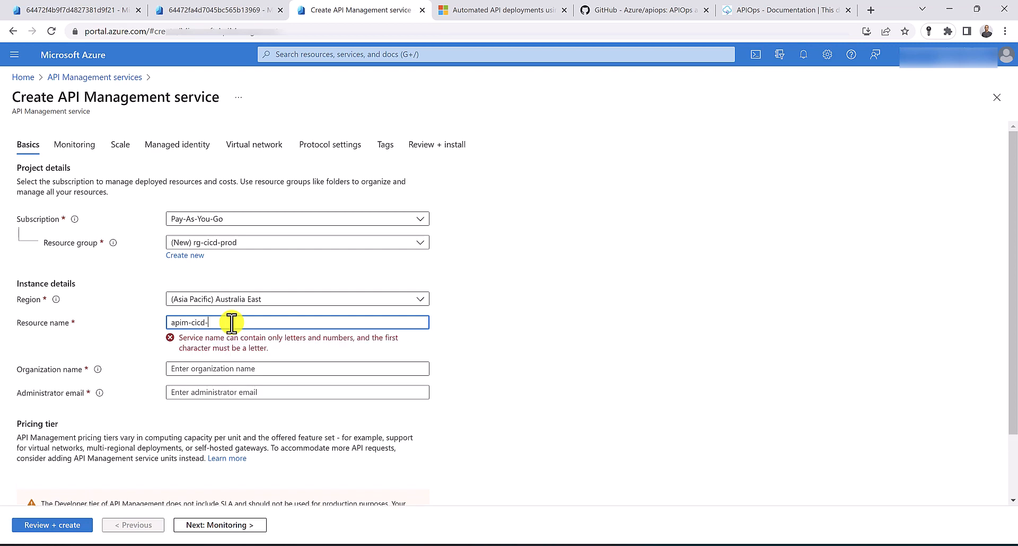
pyautogui.write('prod-ha')
# Set organization 'none' and the admin e-mail, then review and create the prod service
pyautogui.click(233, 346)
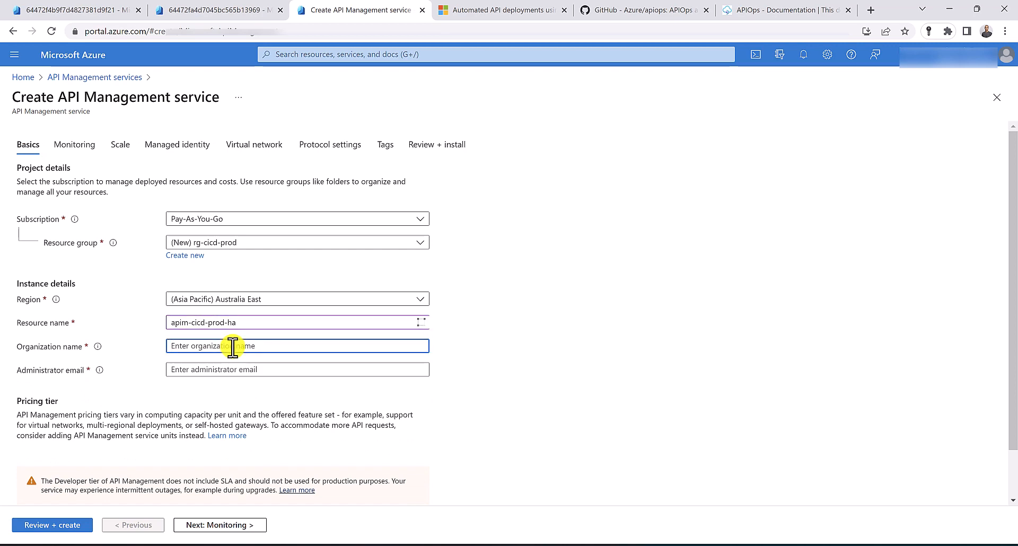
pyautogui.write('none')
pyautogui.press('Tab')
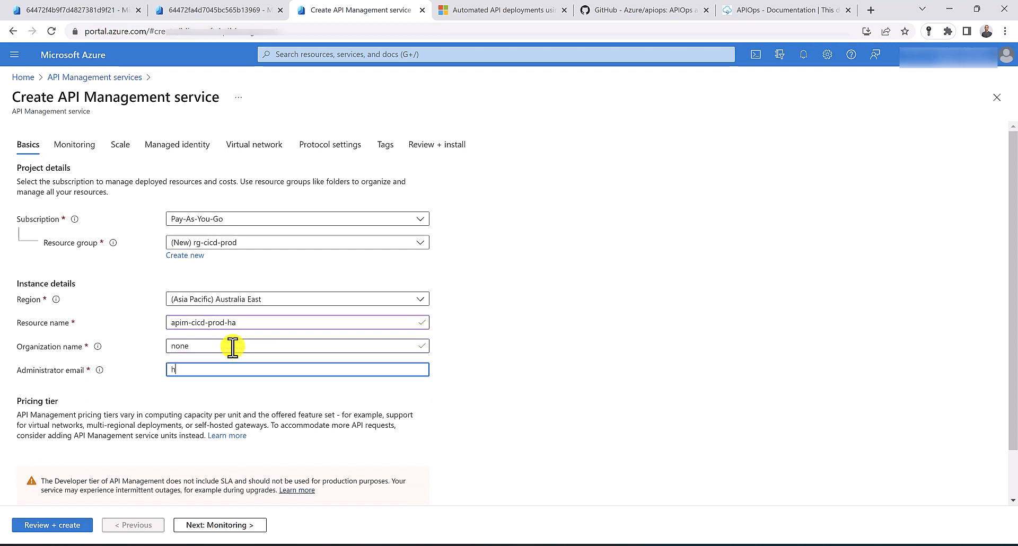
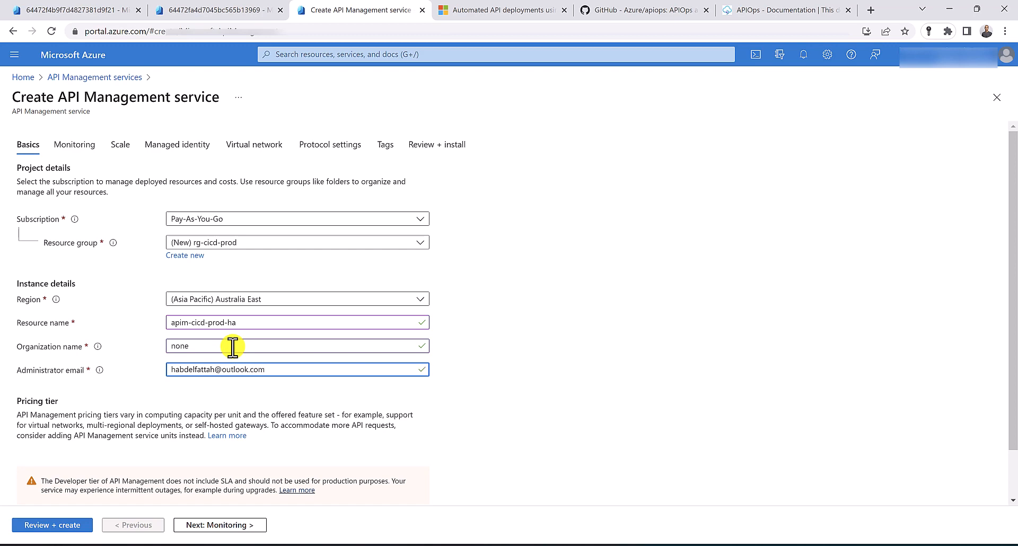
pyautogui.click(72, 524)
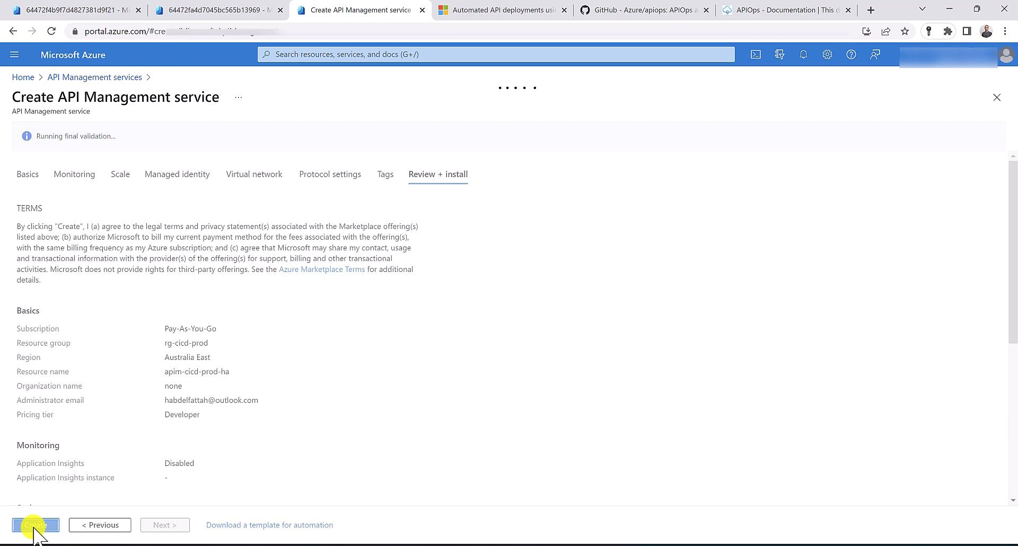
pyautogui.click(35, 526)
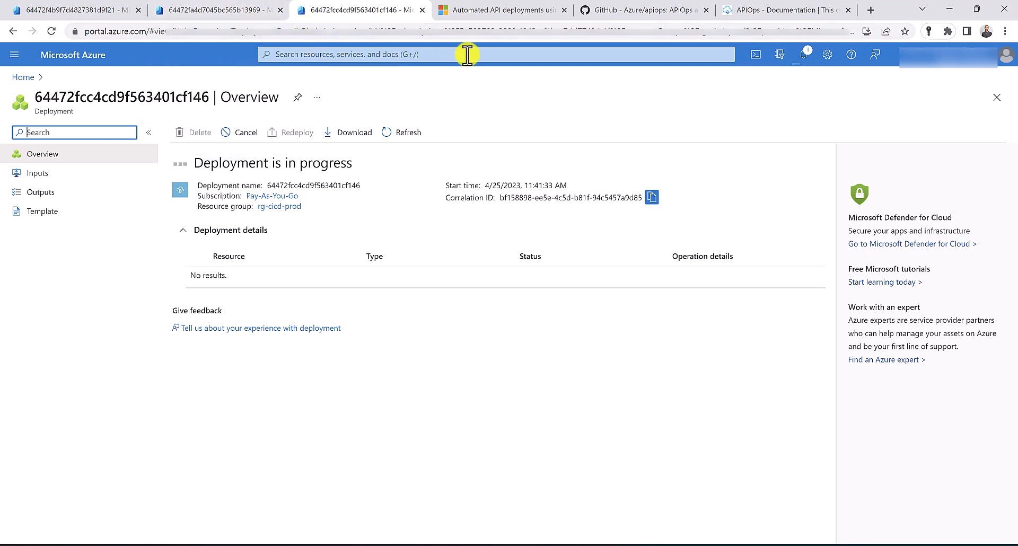
# From the APIOps docs tab, open a new browser tab and search 'azure devops'
pyautogui.click(503, 12)
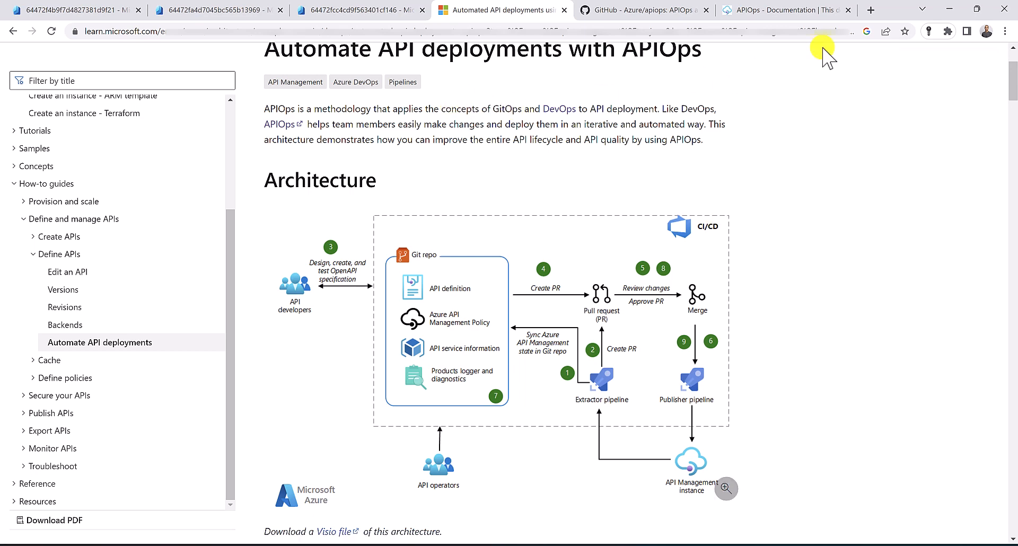
pyautogui.click(871, 10)
pyautogui.write('azu')
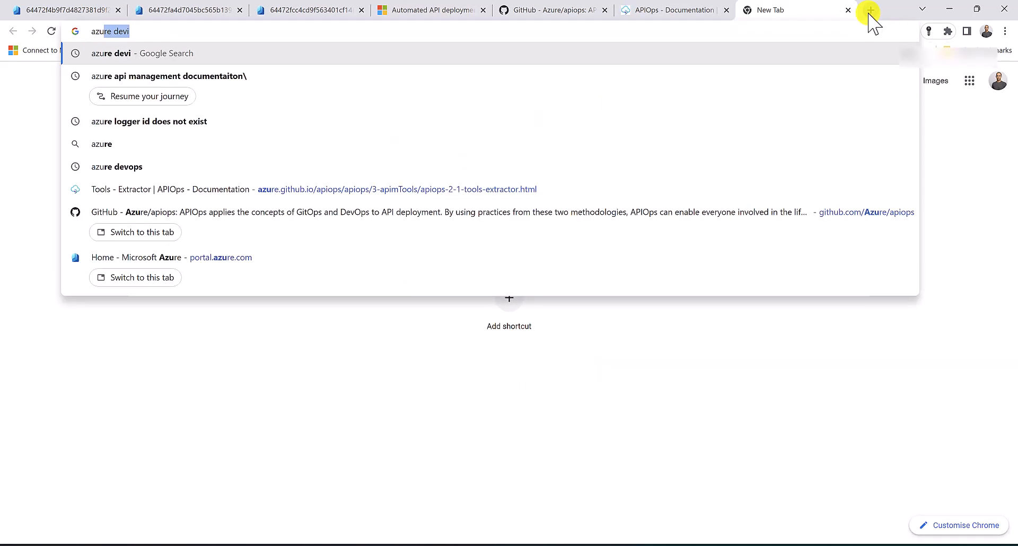
pyautogui.write('re devops')
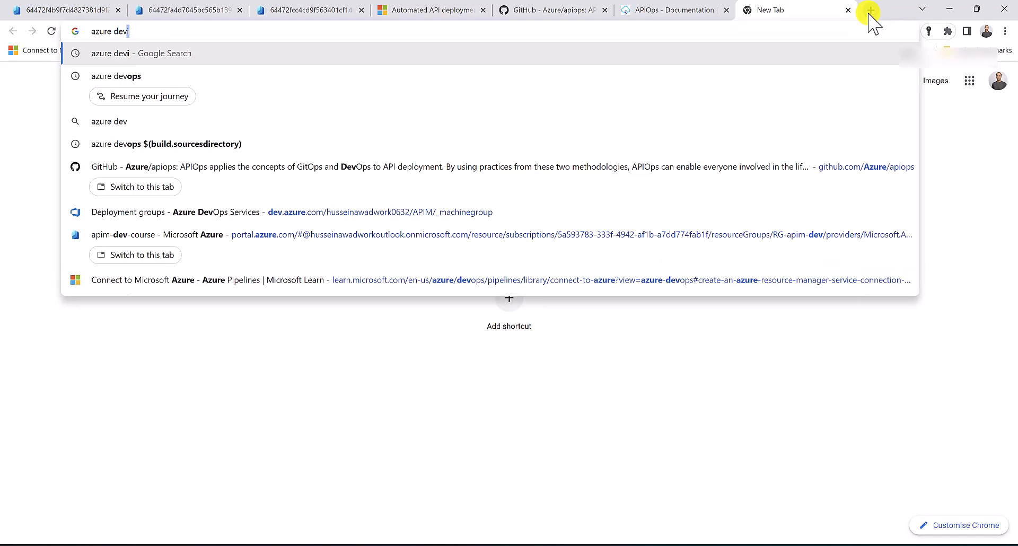
# Create a new Azure DevOps organization, entering the verification characters
pyautogui.press('Return')
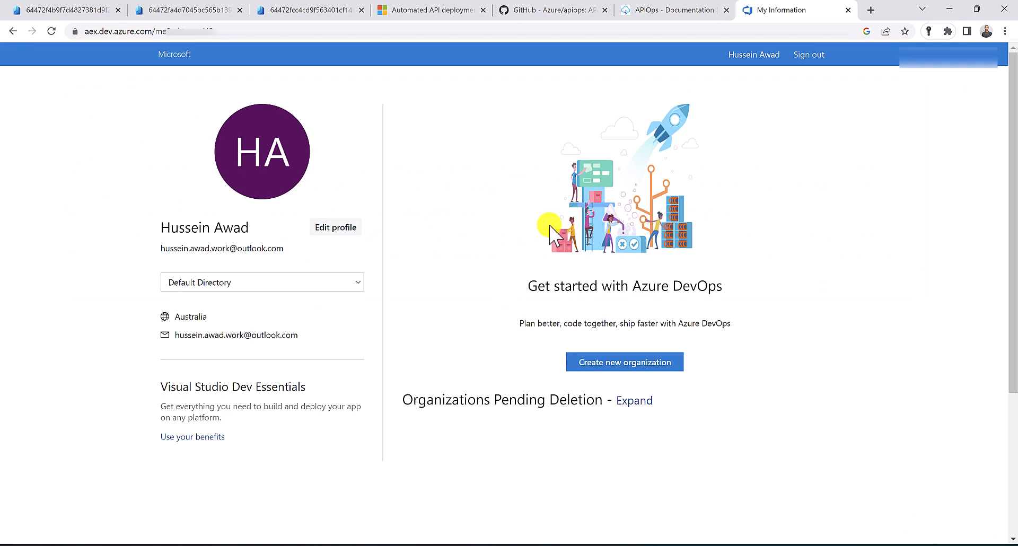
pyautogui.click(594, 365)
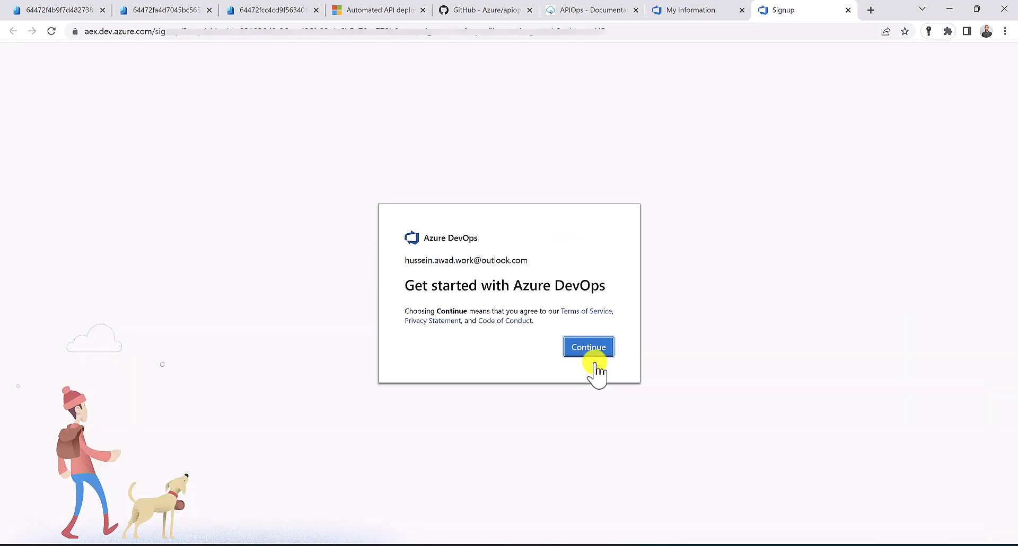
pyautogui.click(586, 364)
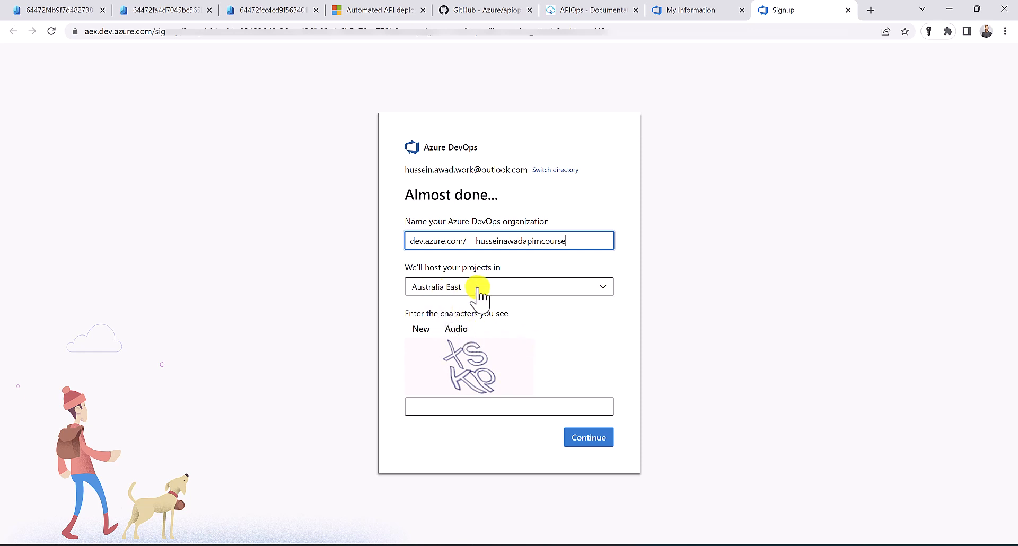
pyautogui.click(470, 410)
pyautogui.write('xskp')
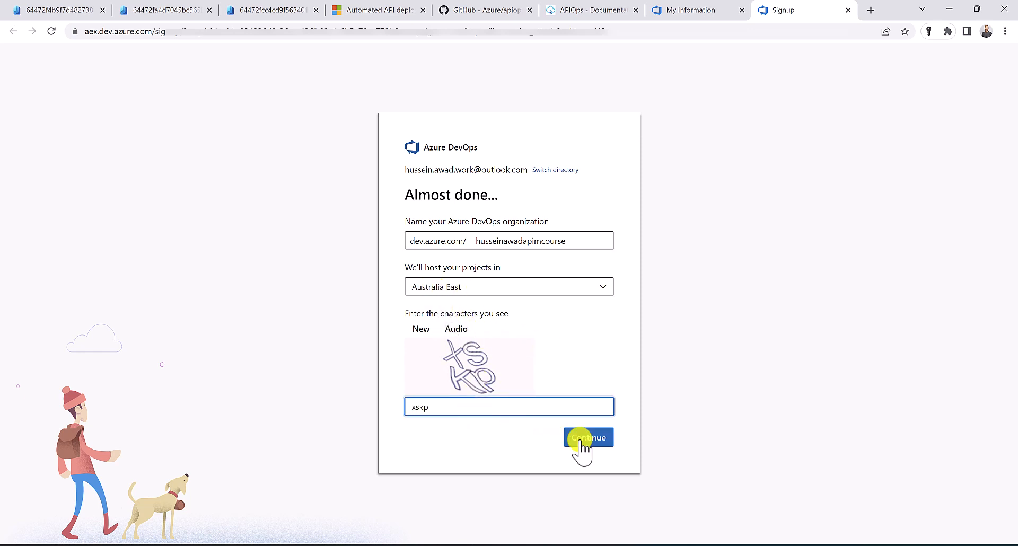
pyautogui.click(581, 440)
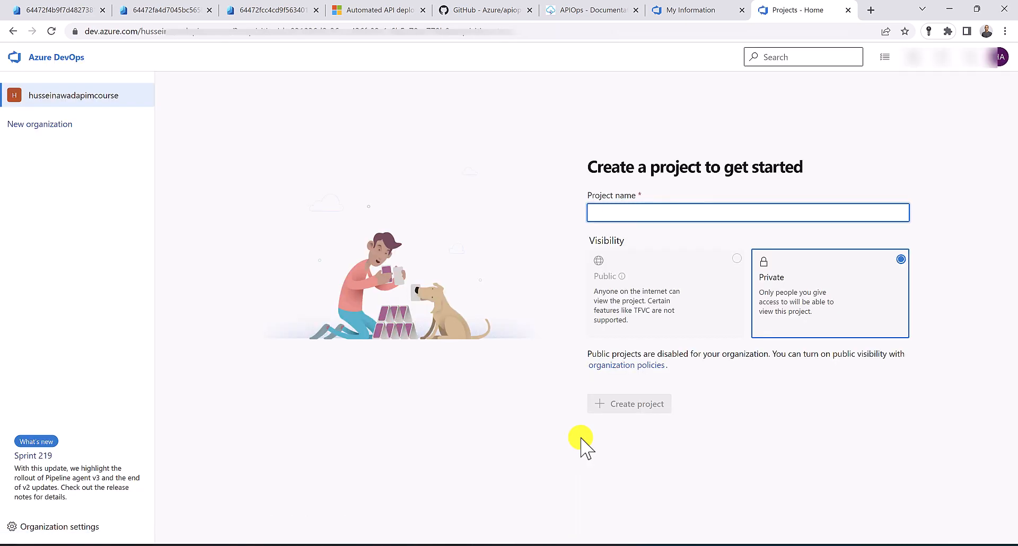
# Create the private project 'apim' and return to the APIOps documentation page
pyautogui.write('apim')
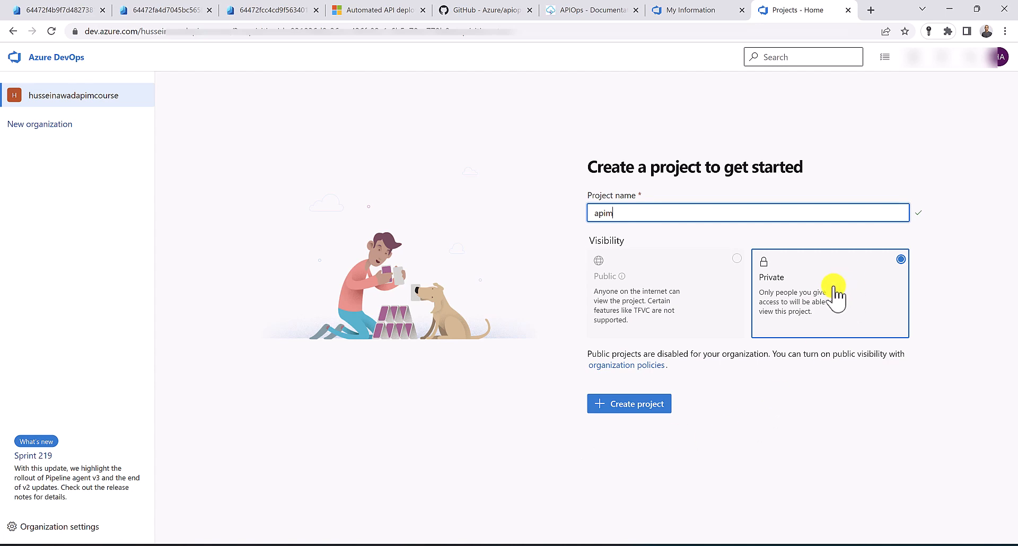
pyautogui.click(639, 403)
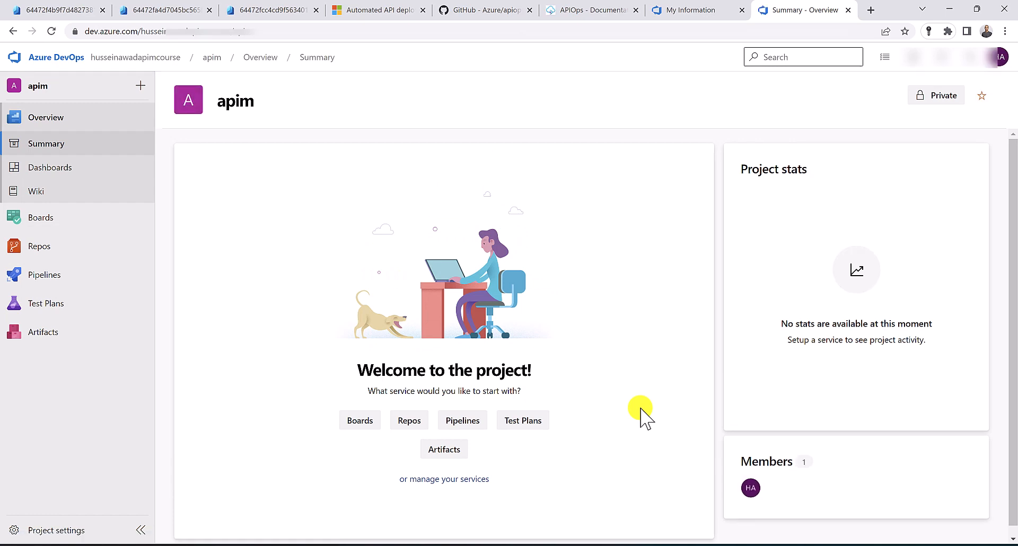
pyautogui.click(397, 8)
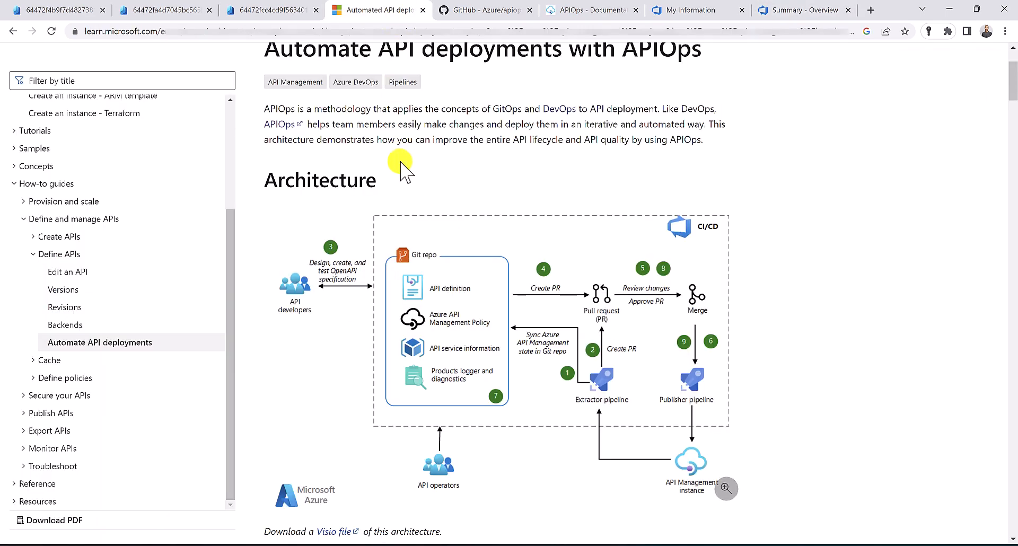
# Download Azure_DevOps.zip from the APIOps GitHub release and show it in its folder
pyautogui.click(280, 127)
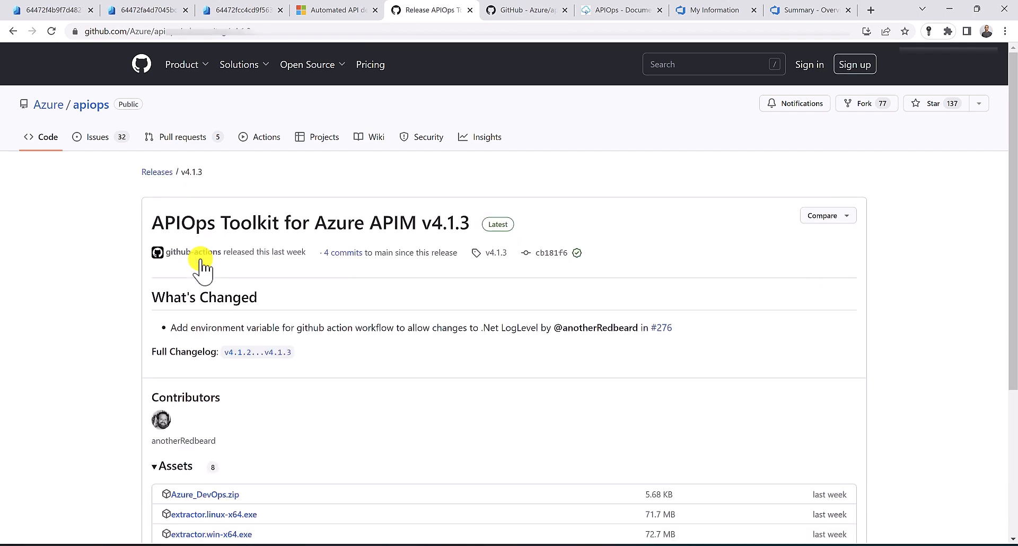
pyautogui.scroll(-1, 204, 308)
pyautogui.scroll(-1, 206, 374)
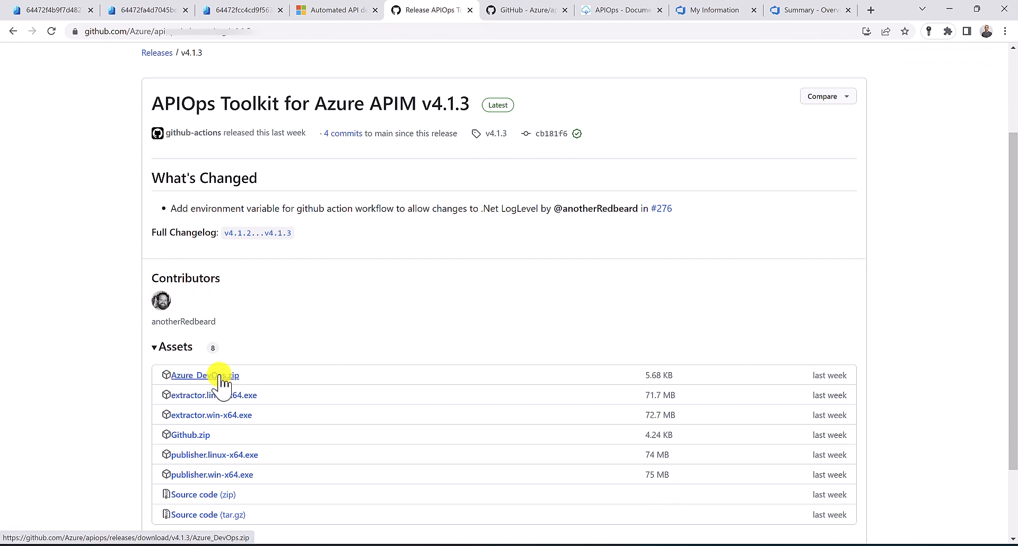
pyautogui.rightClick(220, 375)
pyautogui.click(220, 375)
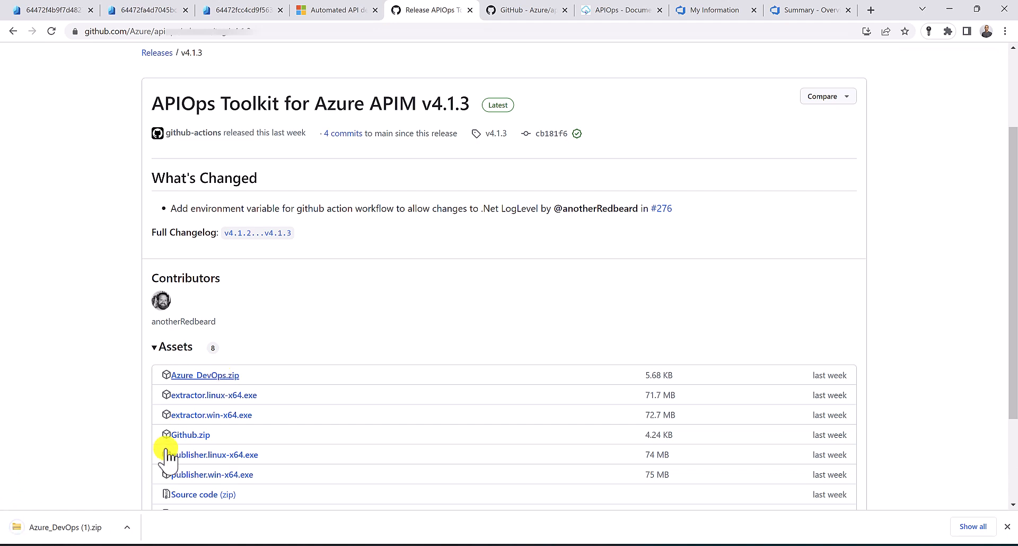
pyautogui.click(130, 528)
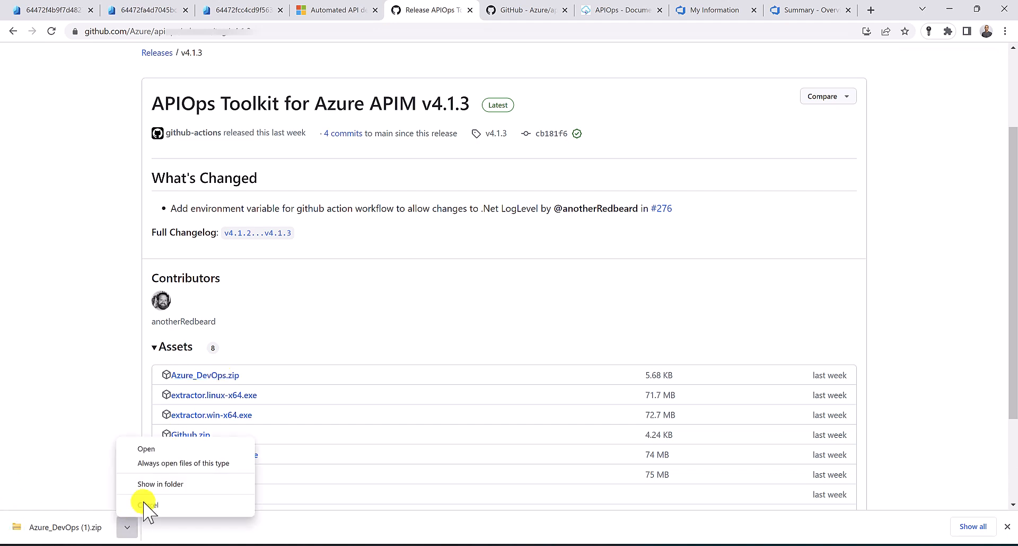
pyautogui.click(143, 483)
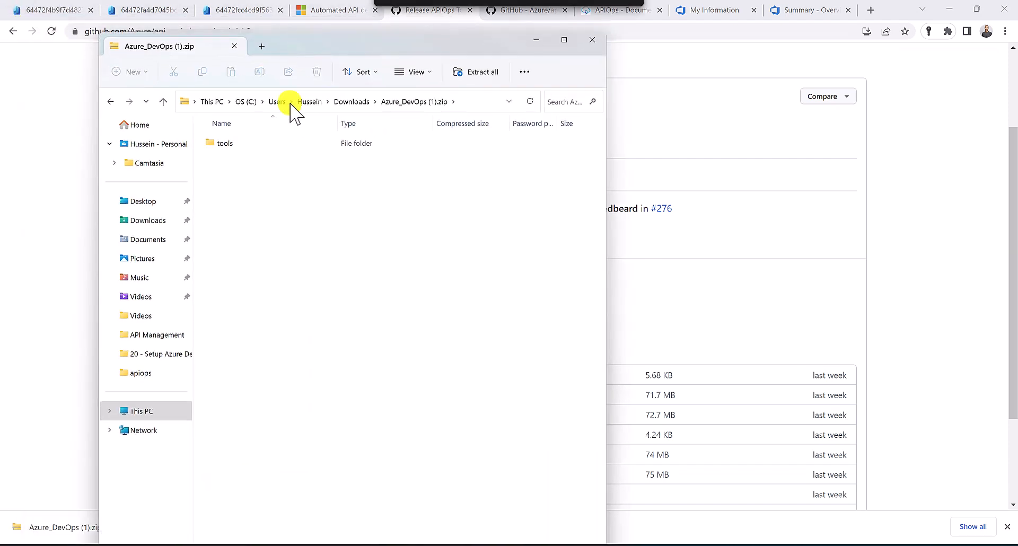
# Browse tools/pipelines in the archive to view its three yaml files, then return to the article
pyautogui.doubleClick(231, 143)
pyautogui.doubleClick(236, 144)
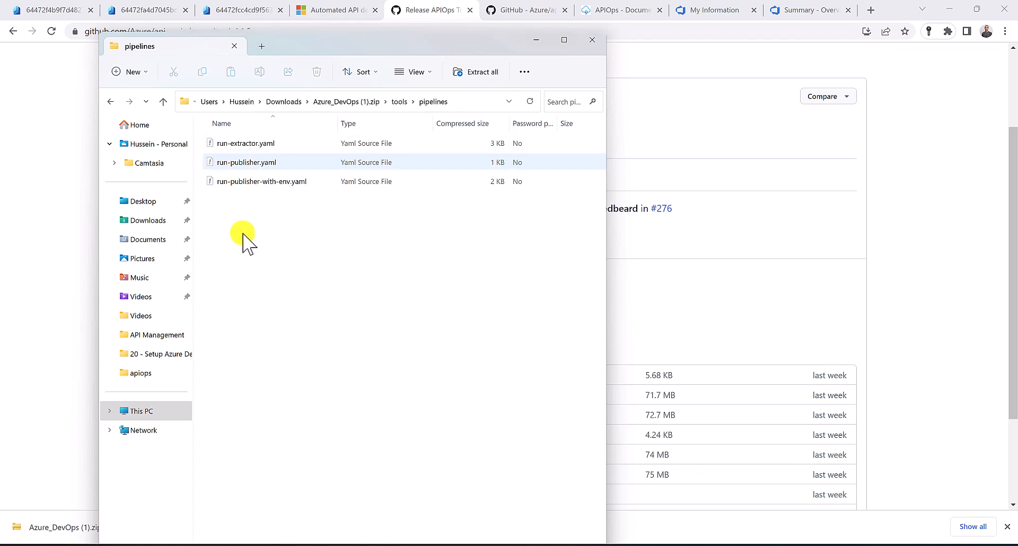
pyautogui.moveTo(243, 233); pyautogui.dragTo(215, 139)
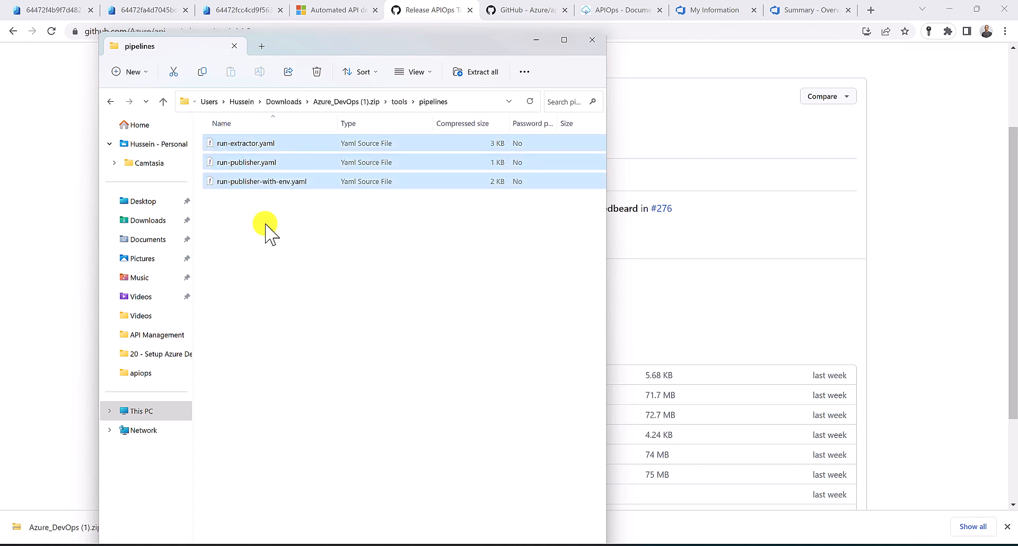
pyautogui.click(266, 226)
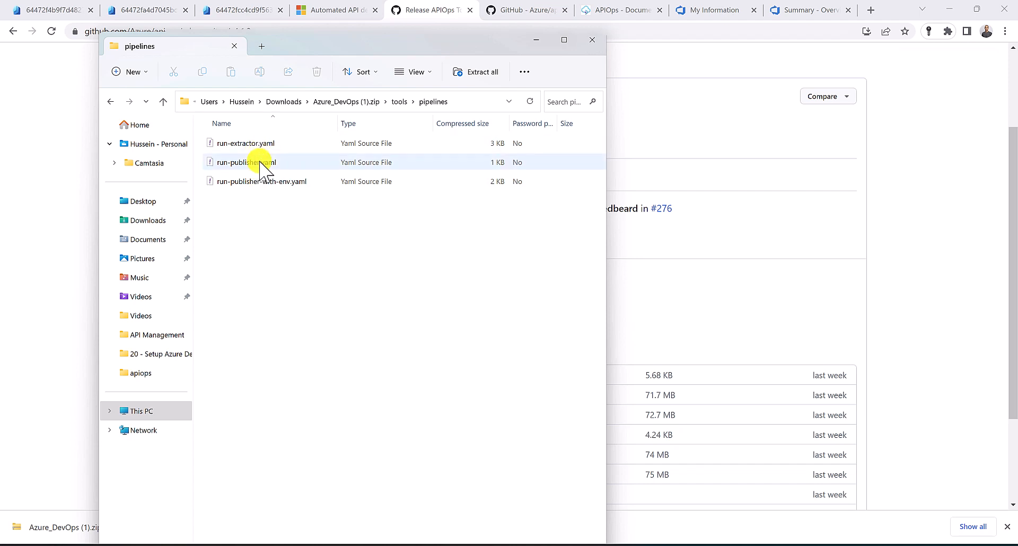
pyautogui.click(329, 11)
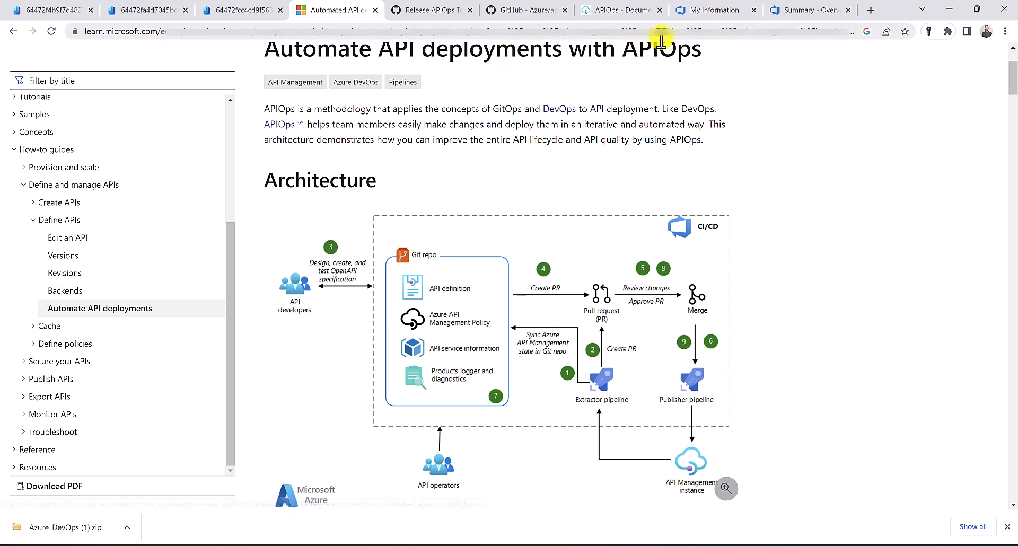
# Initialize the empty apim repository with a README
pyautogui.click(801, 12)
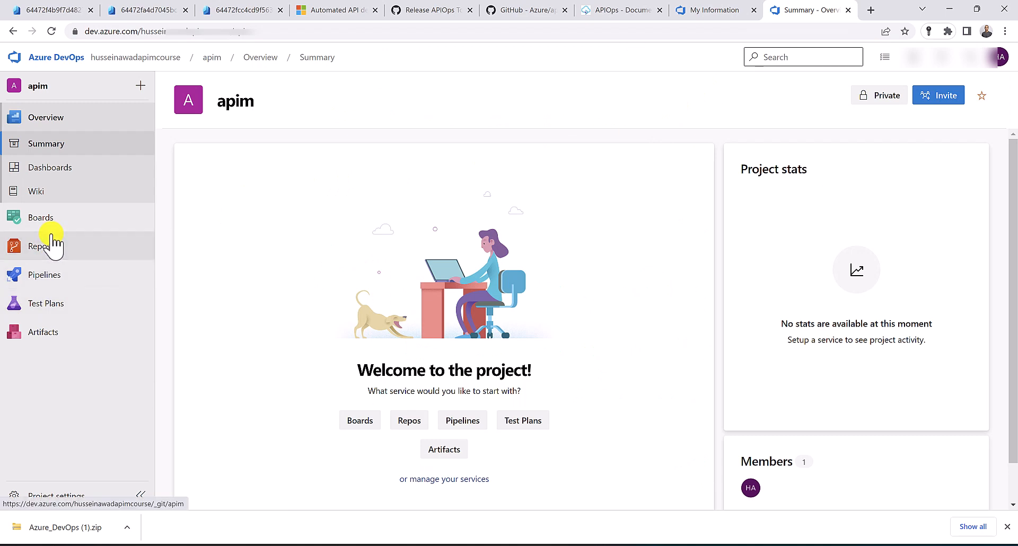
pyautogui.click(52, 244)
pyautogui.scroll(-2, 300, 318)
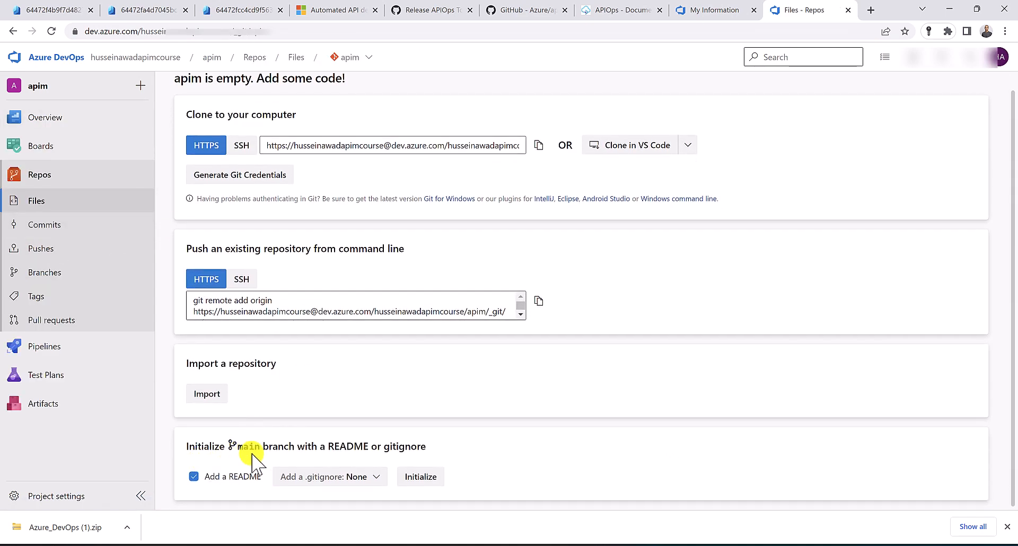
pyautogui.click(417, 480)
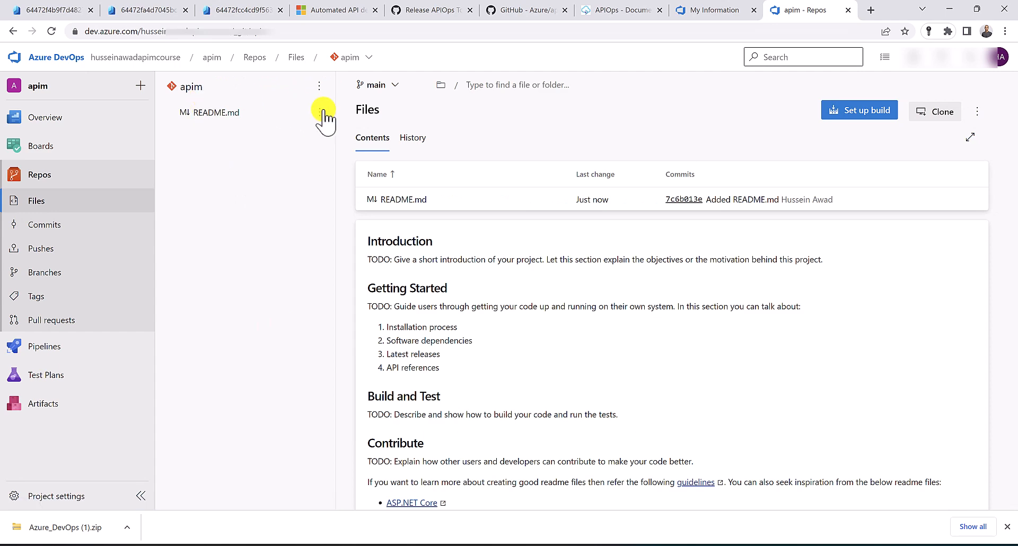
# Add a new folder tools/pipelines containing a README.md placeholder file
pyautogui.click(320, 87)
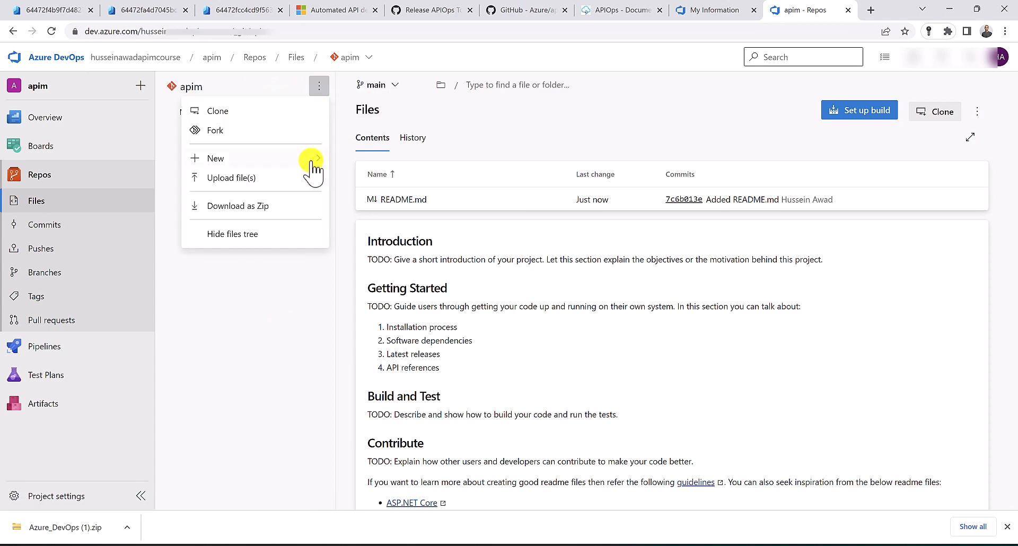
pyautogui.moveTo(316, 159)
pyautogui.click(360, 177)
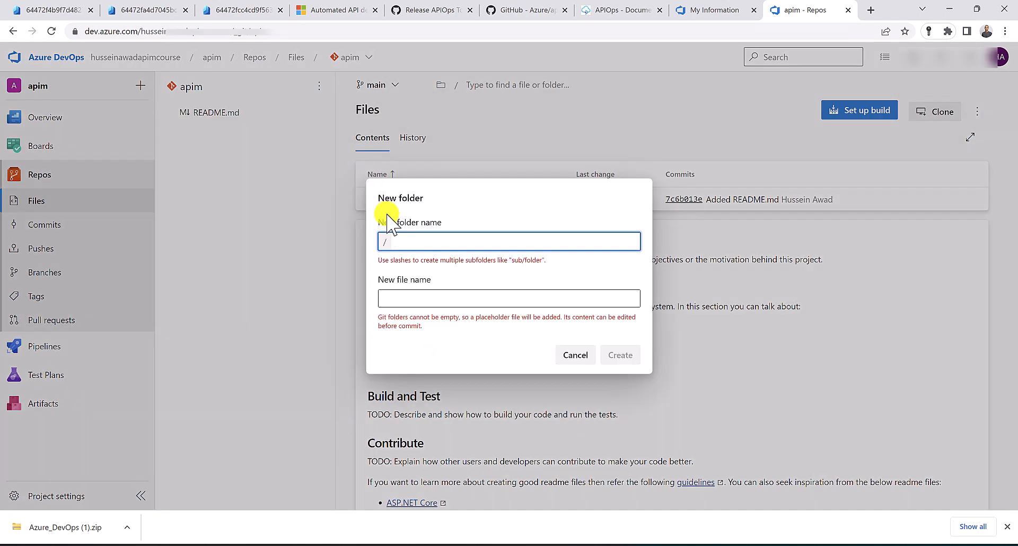
pyautogui.write('tools/pipelines')
pyautogui.click(409, 298)
pyautogui.write('REA')
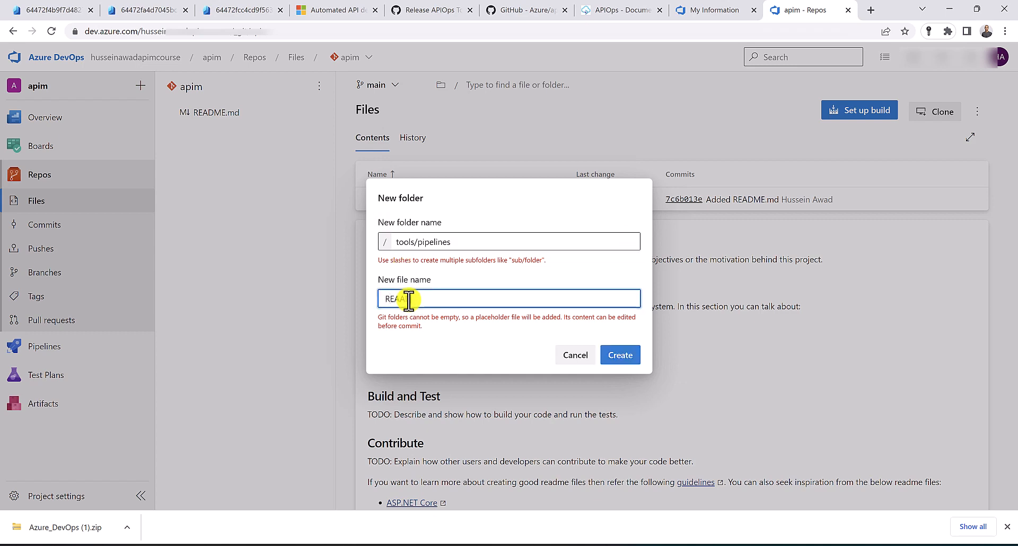
pyautogui.write('DME.md')
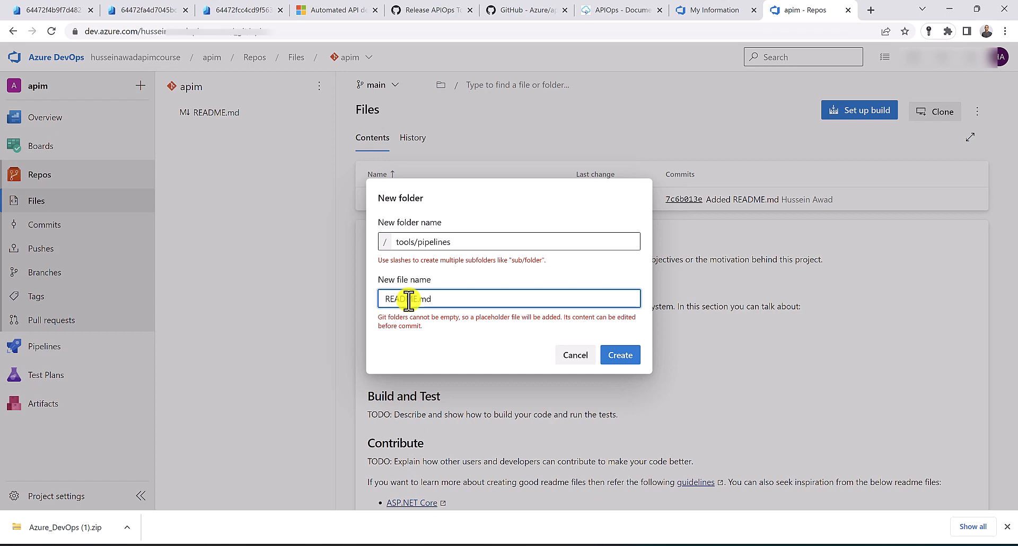
pyautogui.click(627, 359)
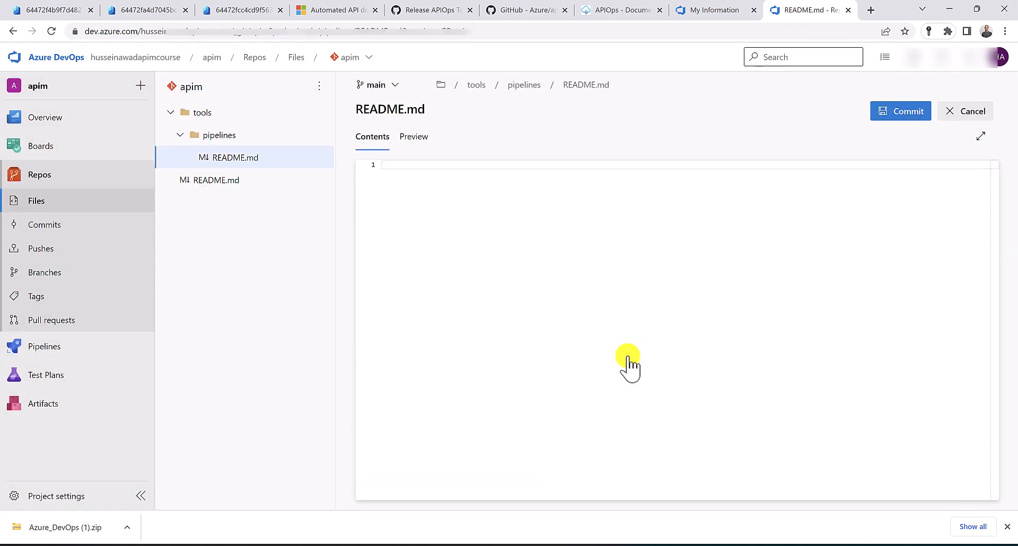
# Commit README.md, then upload and commit run-extractor.yaml, run-publisher.yaml and run-publisher-with-env.yaml
pyautogui.click(910, 118)
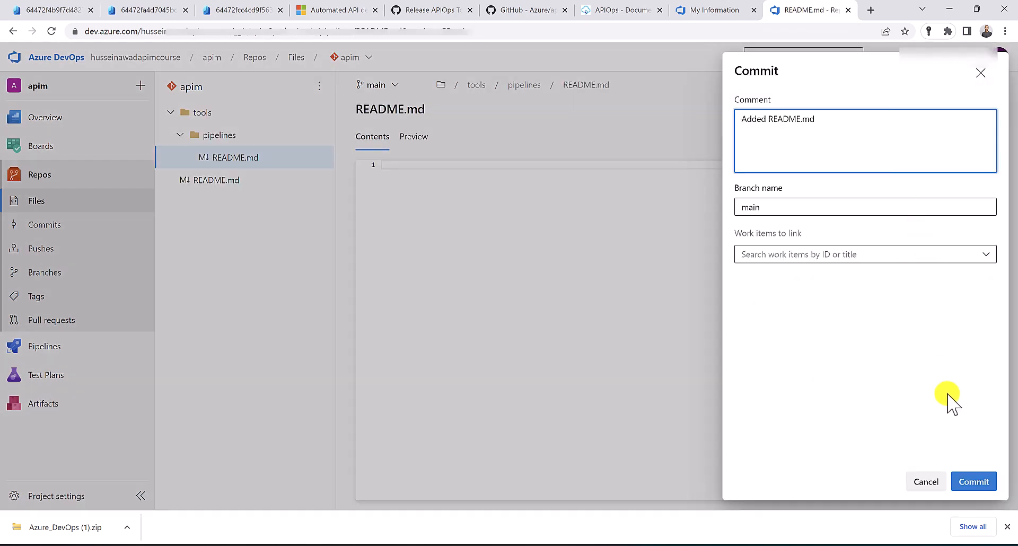
pyautogui.click(975, 483)
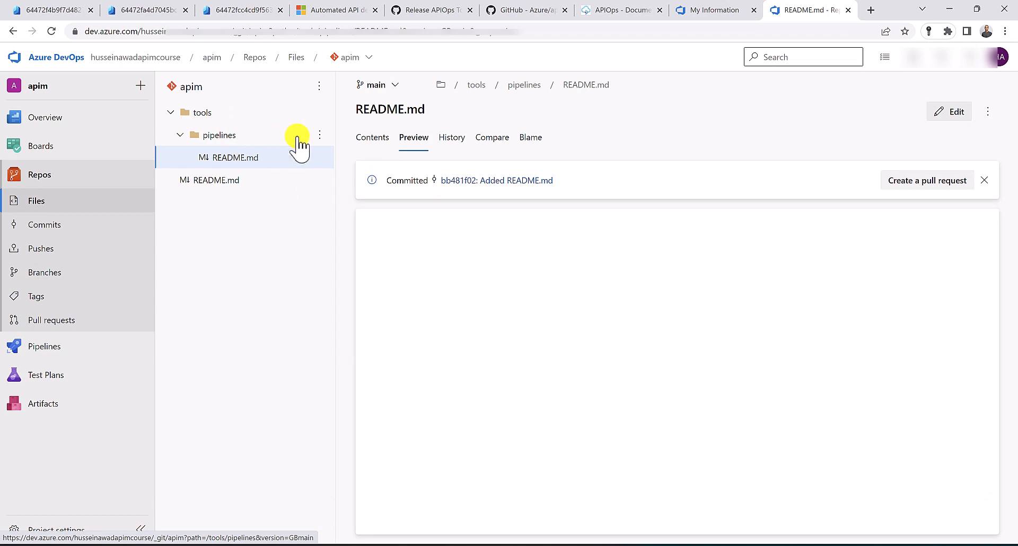
pyautogui.click(319, 135)
pyautogui.click(295, 179)
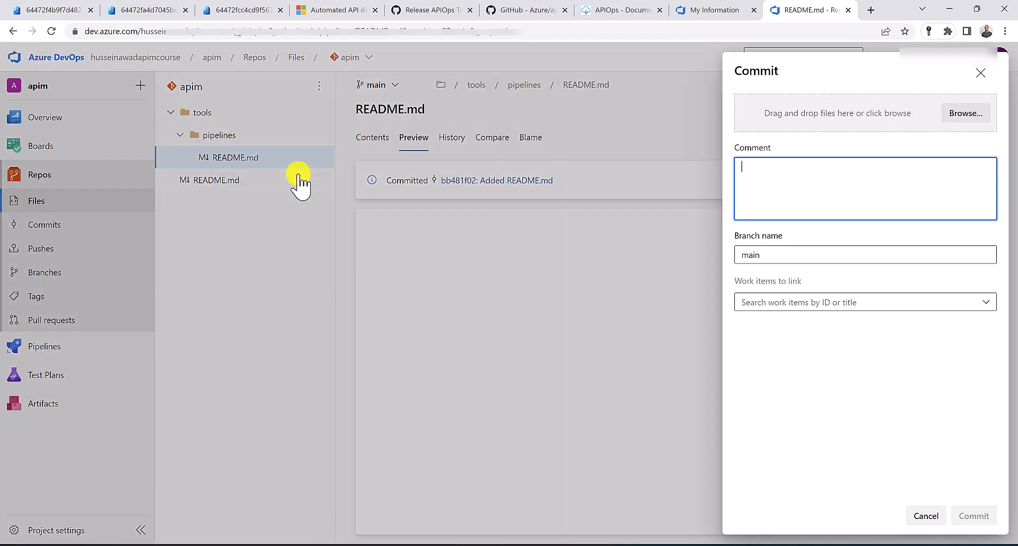
pyautogui.click(961, 114)
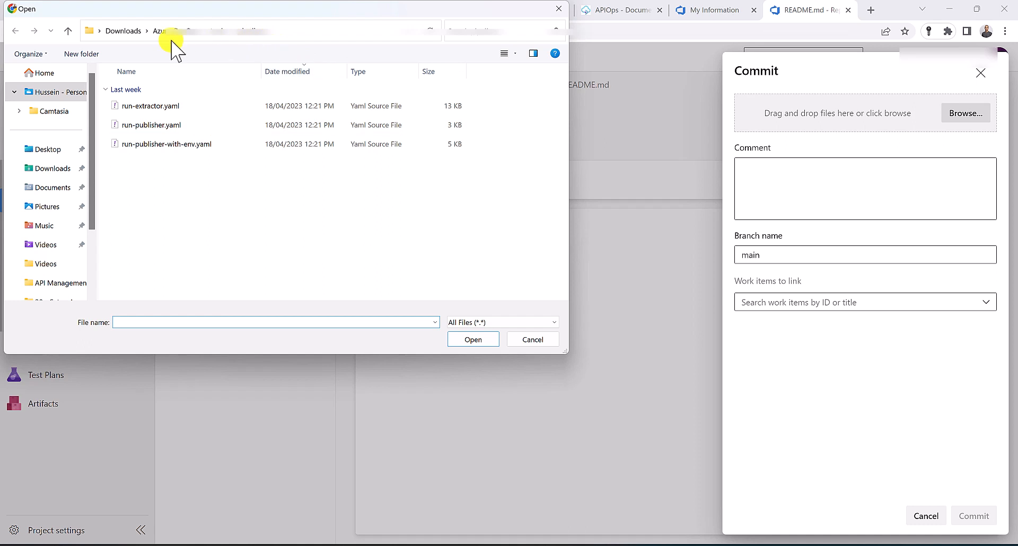
pyautogui.moveTo(207, 212); pyautogui.dragTo(136, 113)
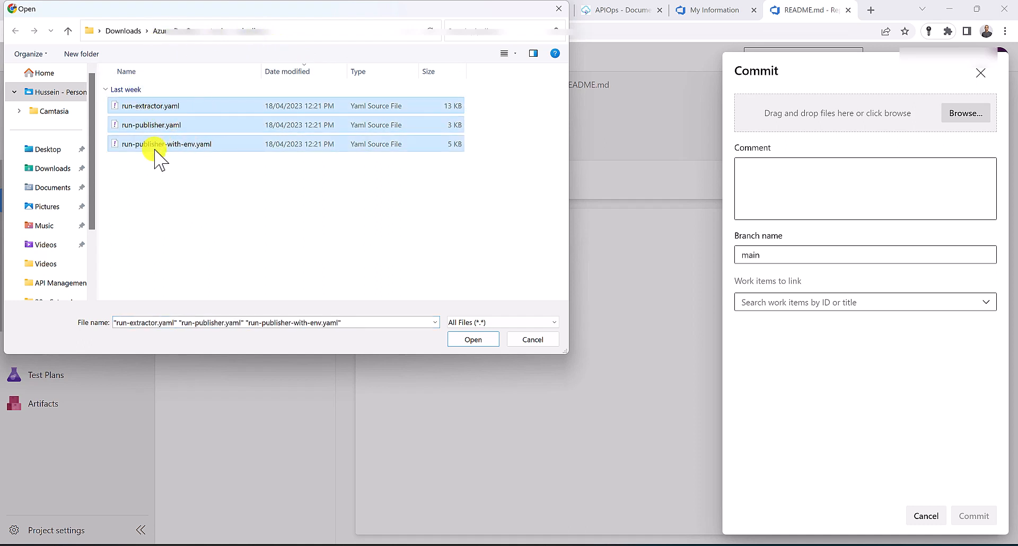
pyautogui.click(473, 339)
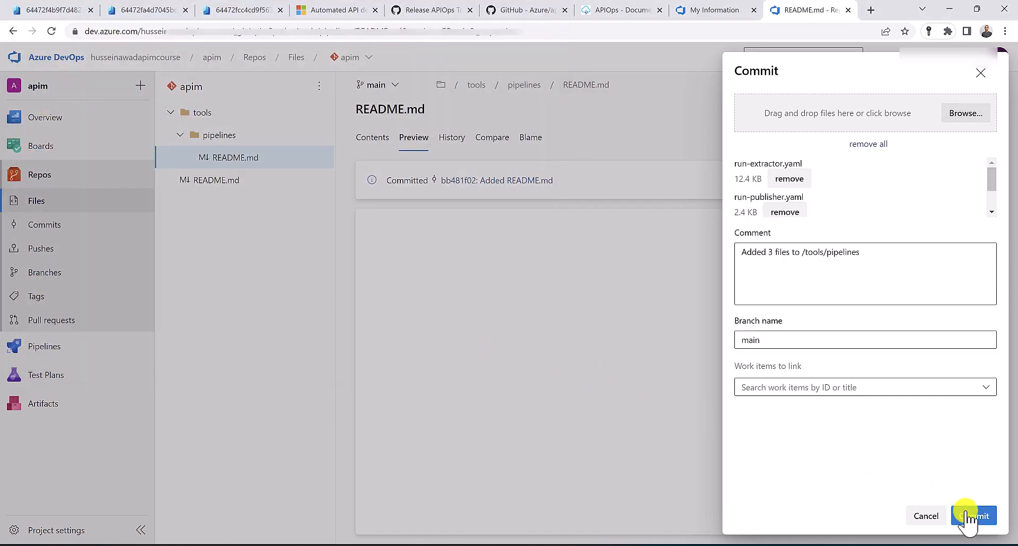
pyautogui.click(974, 516)
pyautogui.click(176, 139)
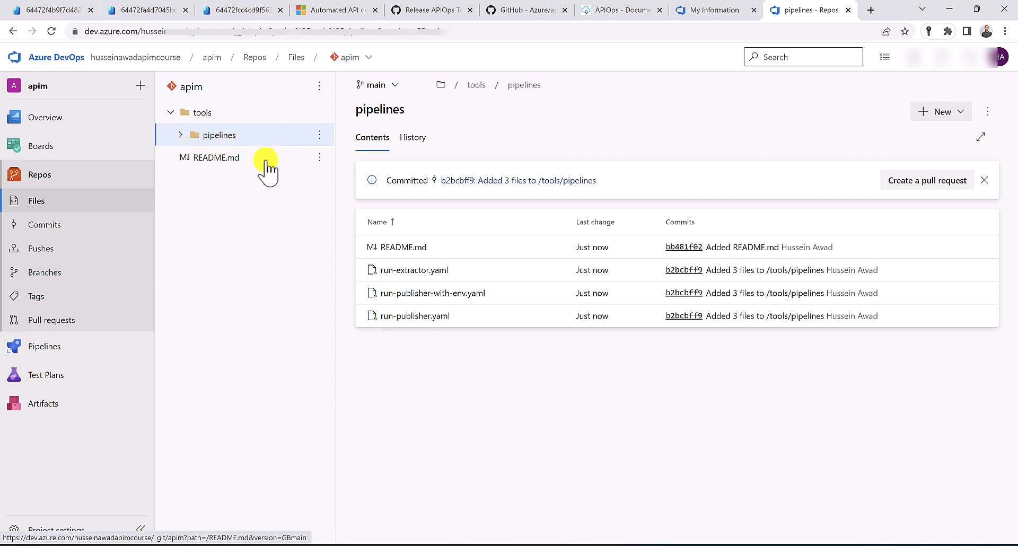
# In GitHub's Azure/apiops repository, select the configuration.prod.yaml file name, then return to Azure DevOps
pyautogui.click(431, 10)
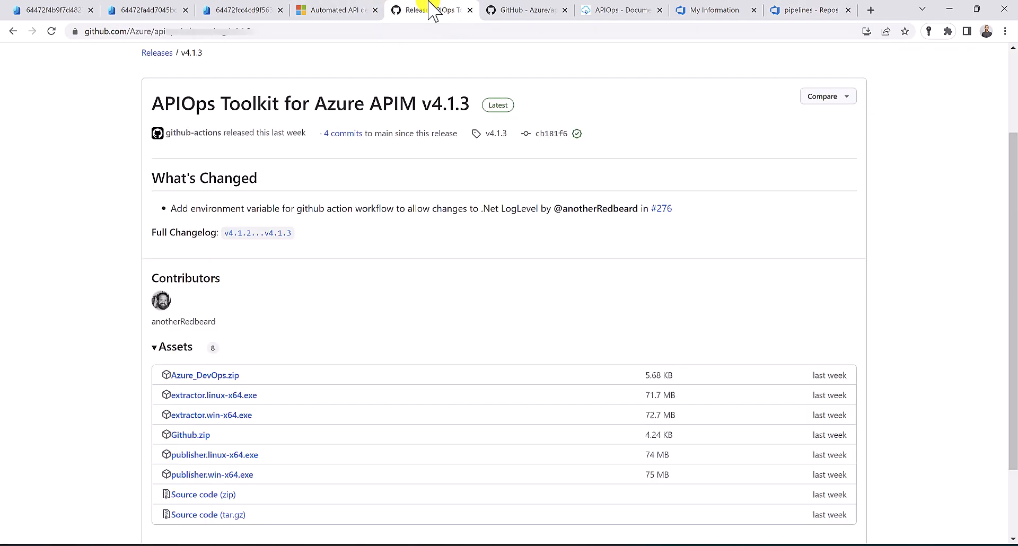
pyautogui.scroll(3, 374, 161)
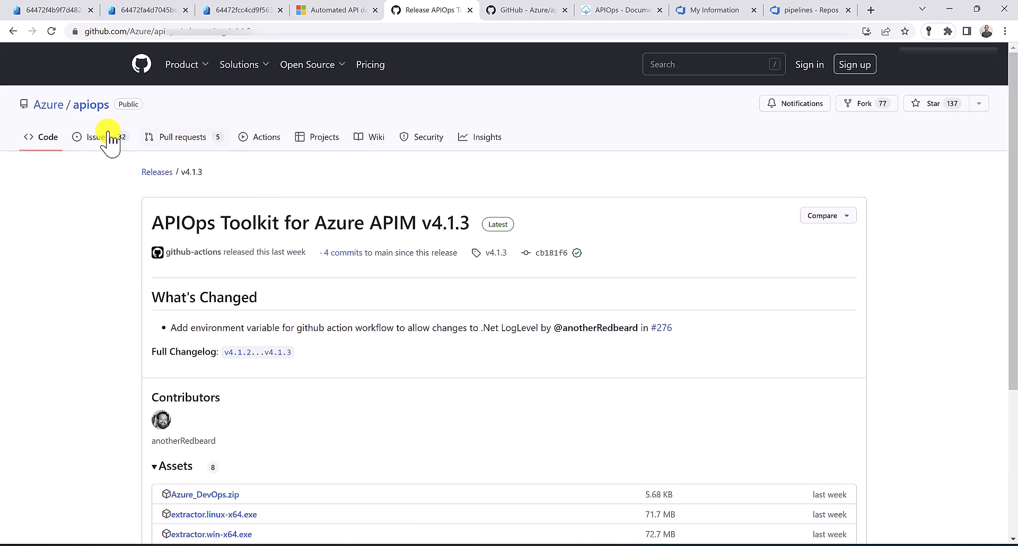
pyautogui.click(88, 106)
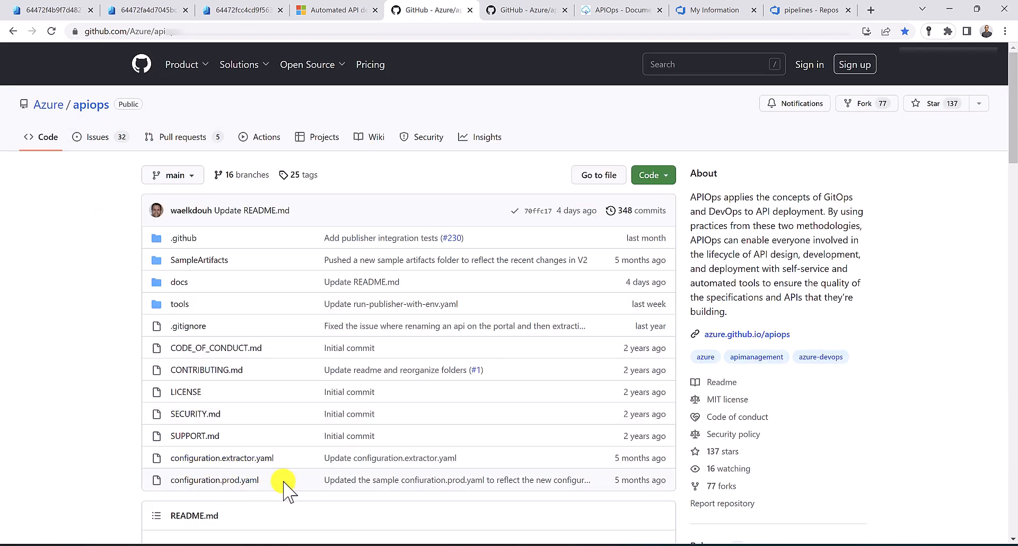
pyautogui.moveTo(284, 481); pyautogui.dragTo(170, 480)
pyautogui.hotkey('ctrl', 'c')
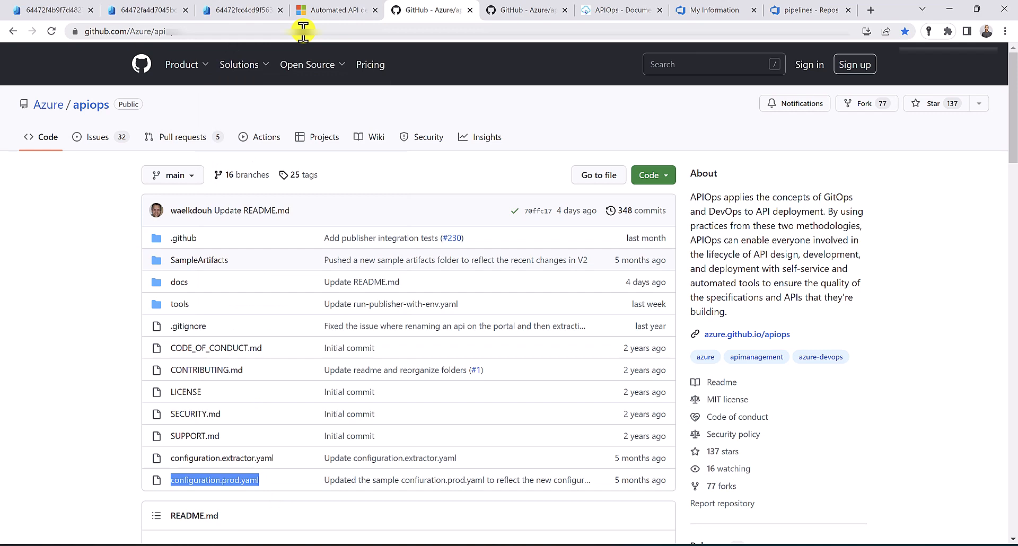
pyautogui.click(798, 9)
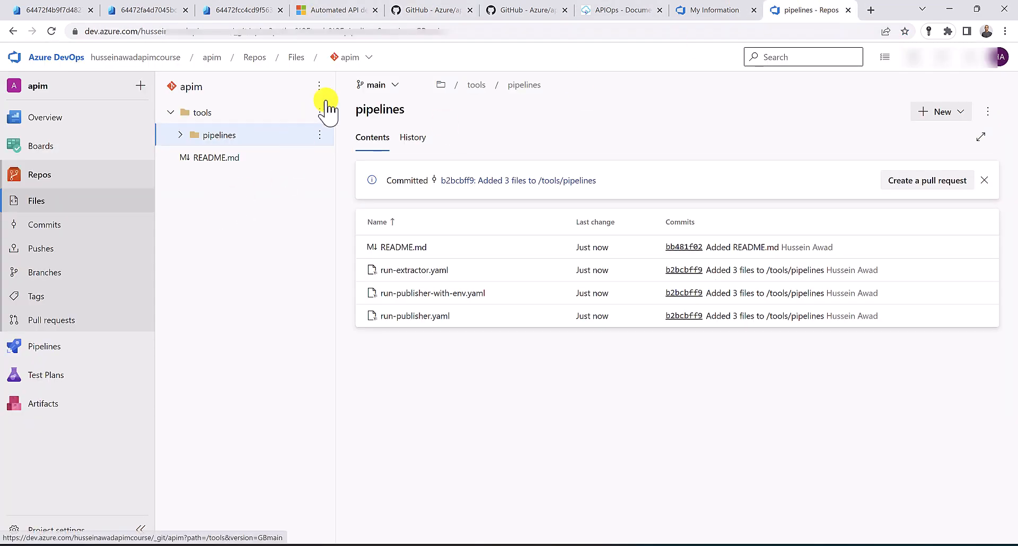
# Create an empty configuration.prod.yaml at the apim repo root and commit it
pyautogui.click(170, 112)
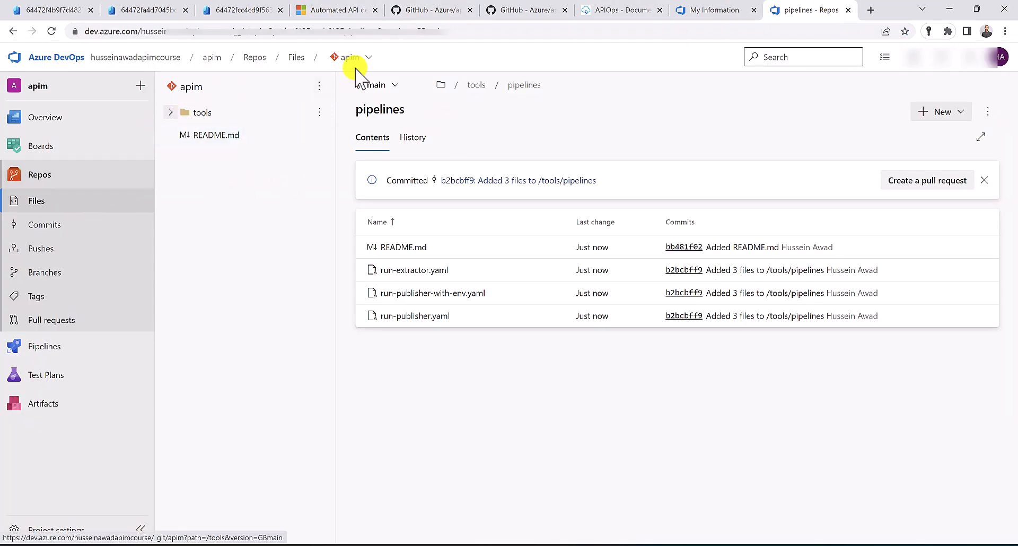
pyautogui.click(318, 86)
pyautogui.moveTo(307, 158)
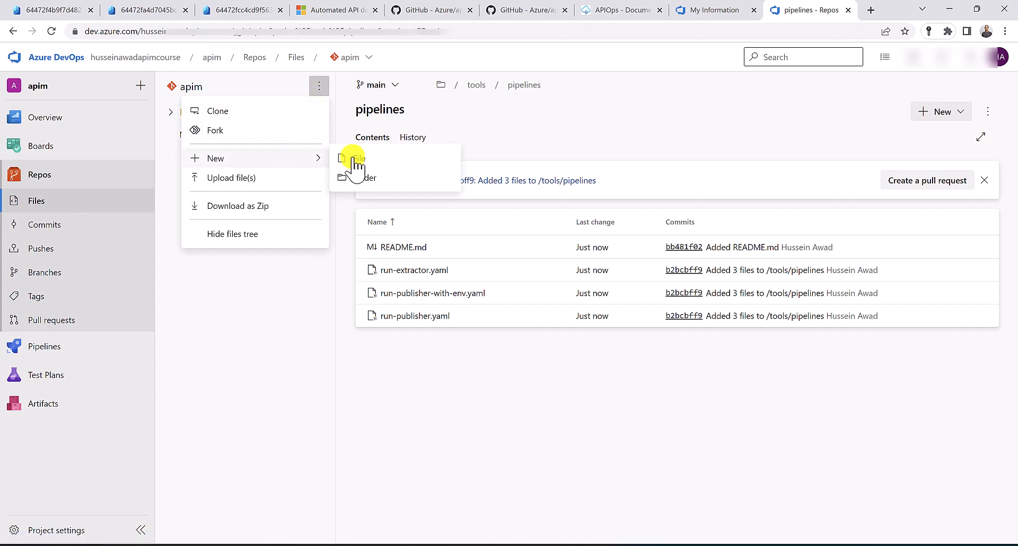
pyautogui.click(354, 159)
pyautogui.hotkey('ctrl', 'v')
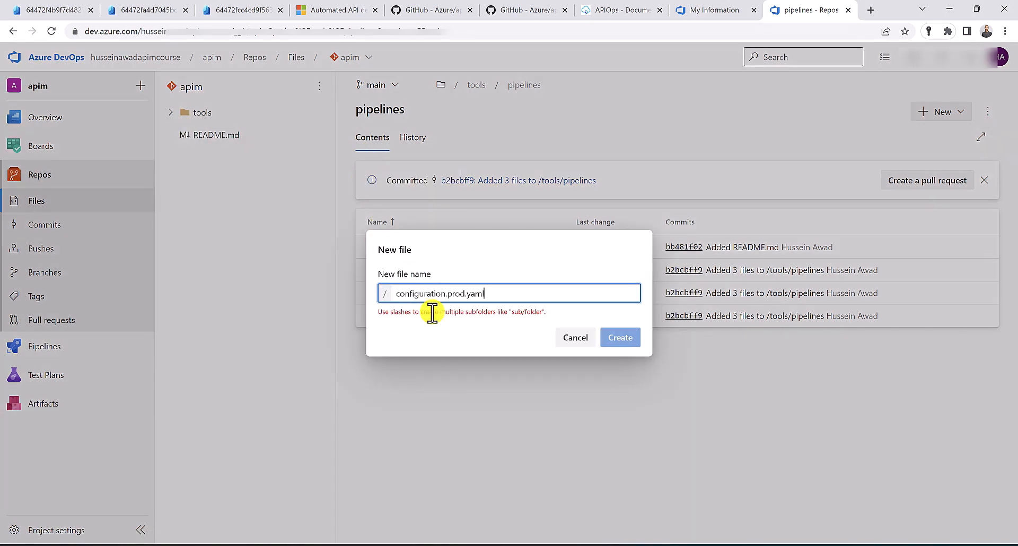
pyautogui.click(619, 346)
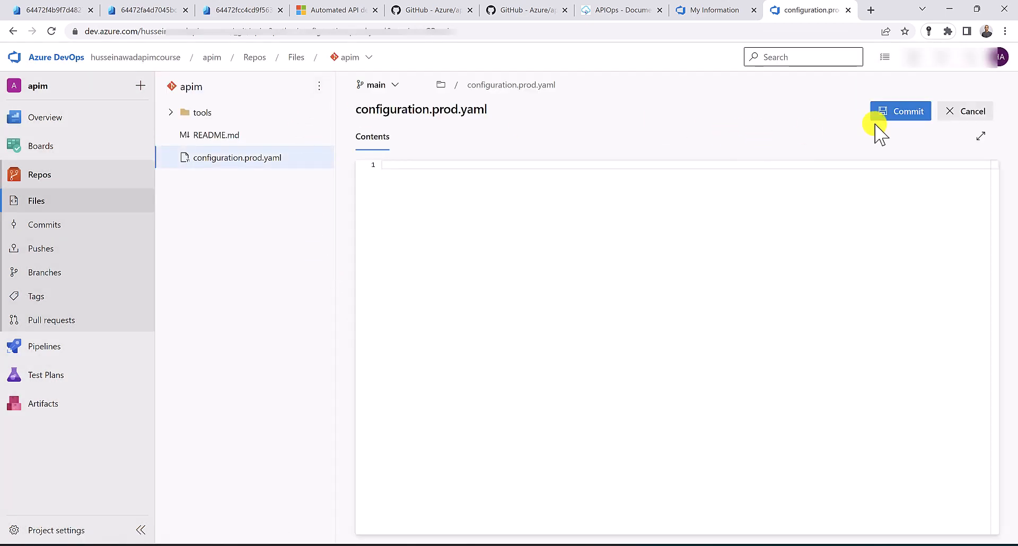
pyautogui.click(908, 117)
pyautogui.click(982, 515)
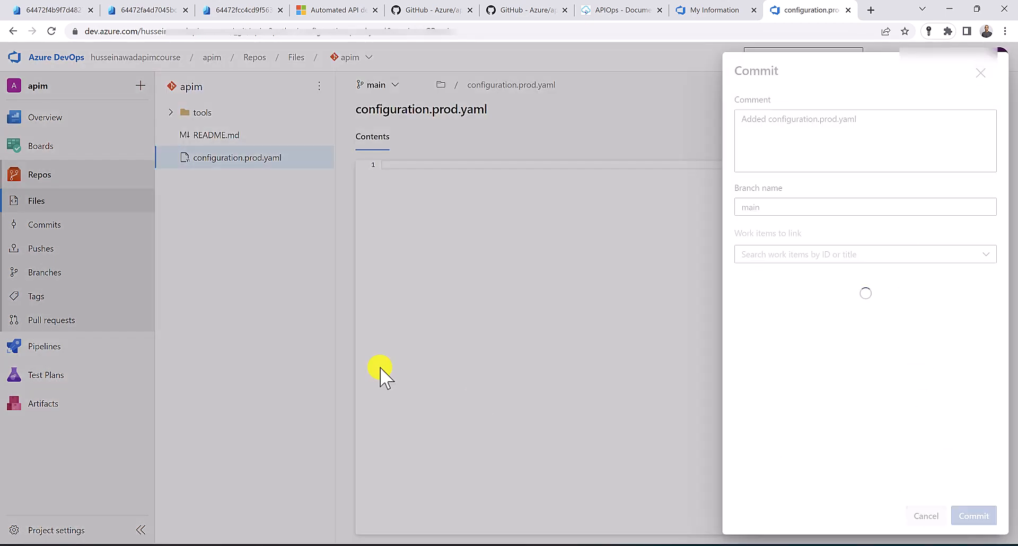
# Start another new file, pre-filling its name with the configuration.prod.yaml name
pyautogui.click(319, 86)
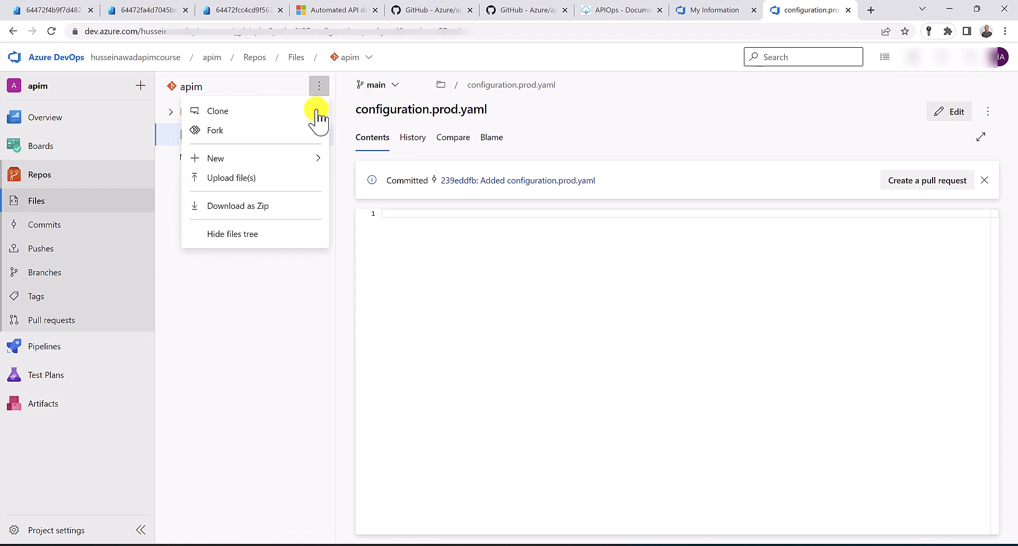
pyautogui.moveTo(306, 159)
pyautogui.click(392, 162)
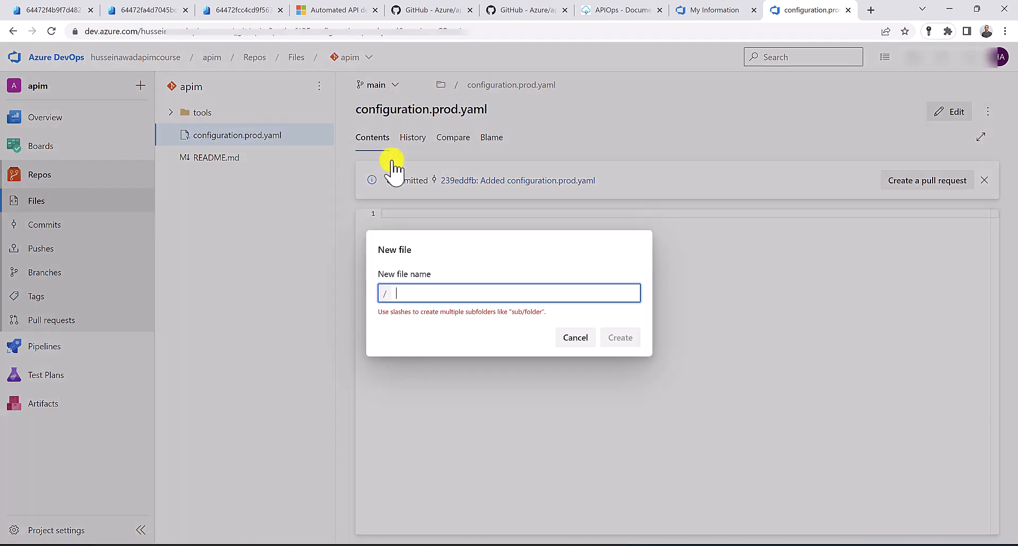
pyautogui.hotkey('ctrl', 'v')
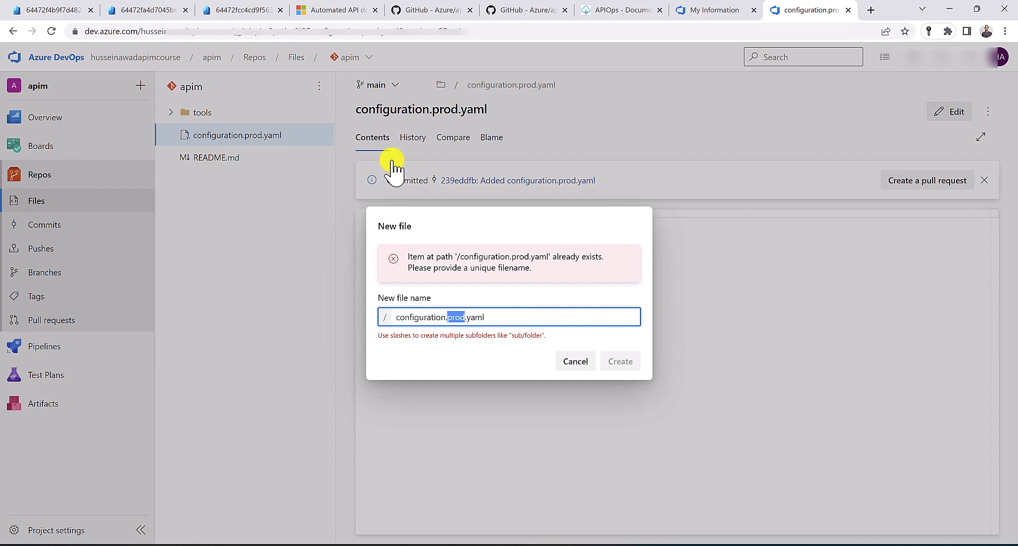
# Create an empty configuration.qa.yaml and commit it to main, then return to GitHub's apiops repo
pyautogui.write('qa')
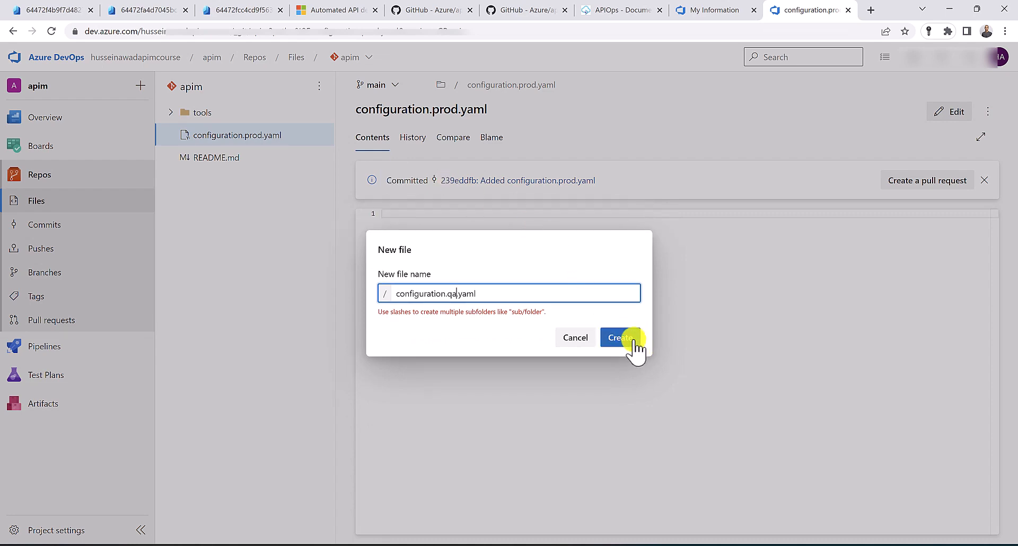
pyautogui.click(634, 342)
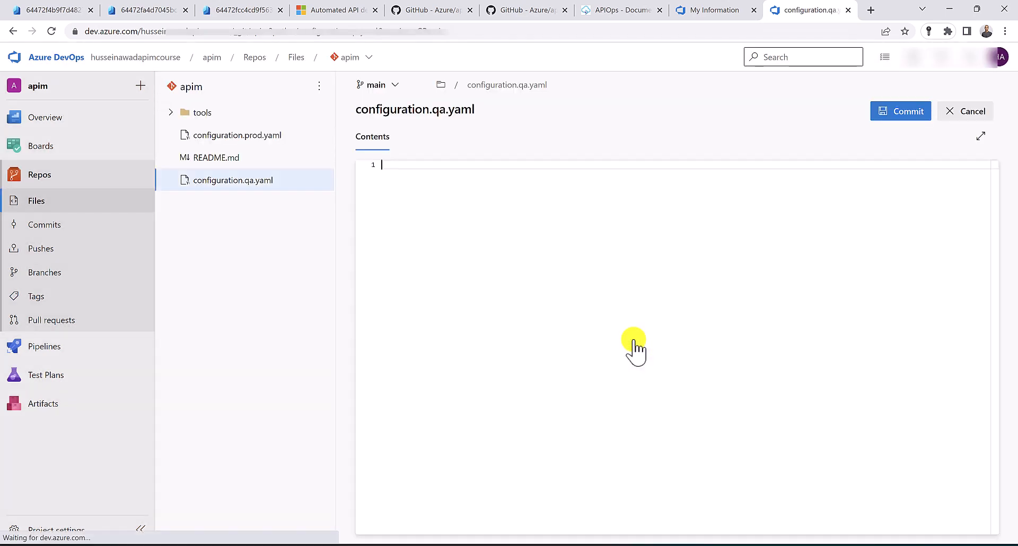
pyautogui.click(883, 113)
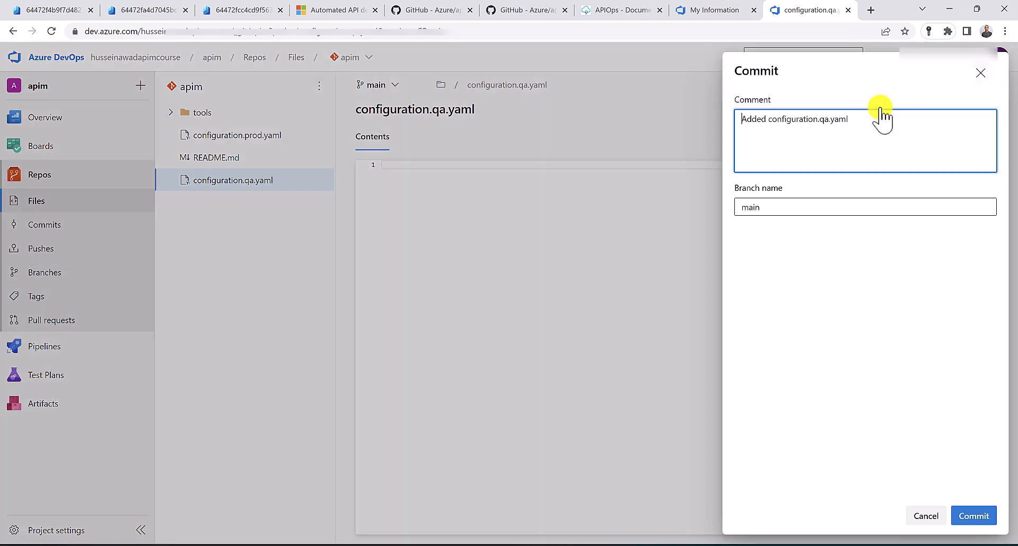
pyautogui.click(973, 516)
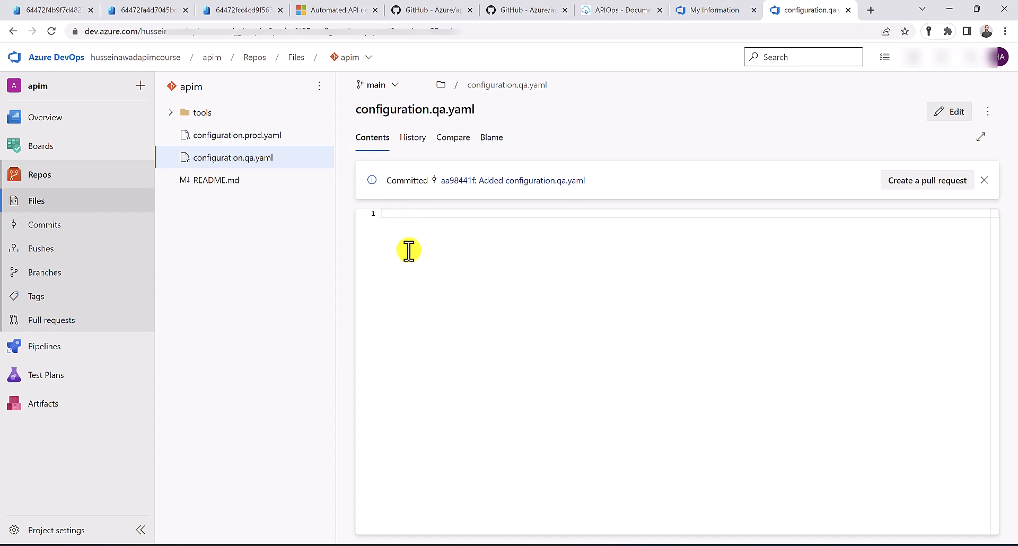
pyautogui.click(448, 10)
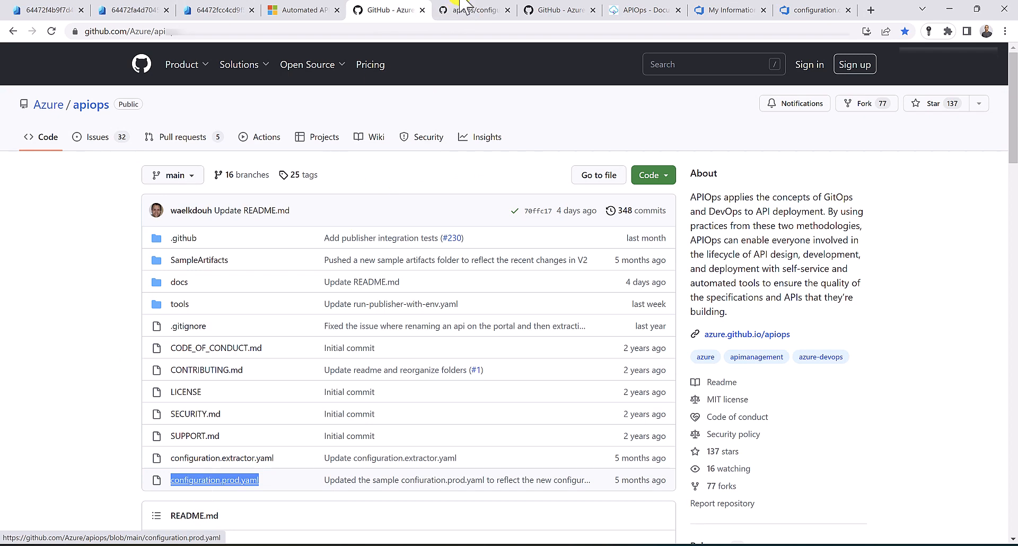
# Open GitHub's sample configuration.prod.yaml and select its entire contents for copying
pyautogui.click(461, 9)
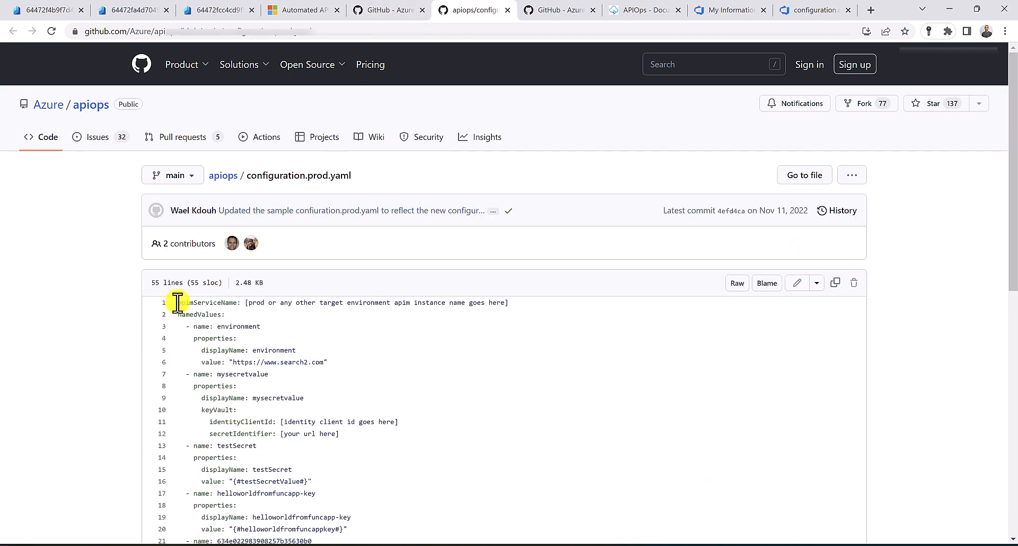
pyautogui.moveTo(178, 302); pyautogui.dragTo(296, 409)
pyautogui.scroll(-10, 295, 414)
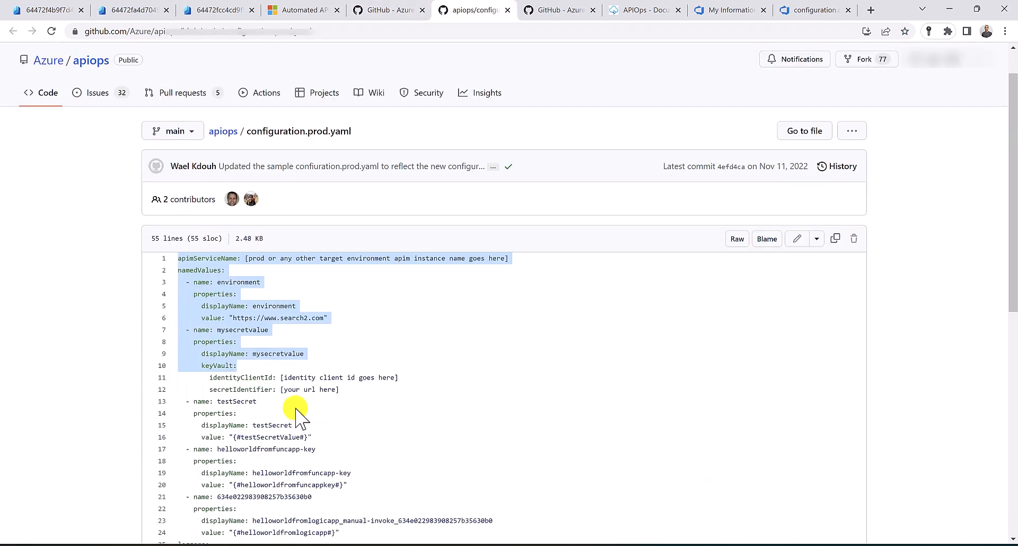
pyautogui.hotkey('ctrl', 'a')
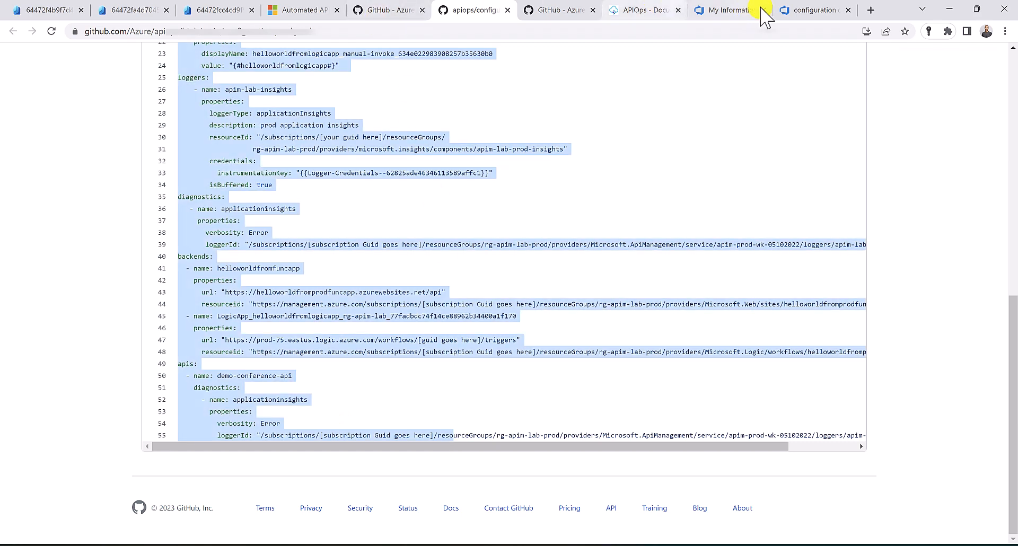
pyautogui.click(790, 13)
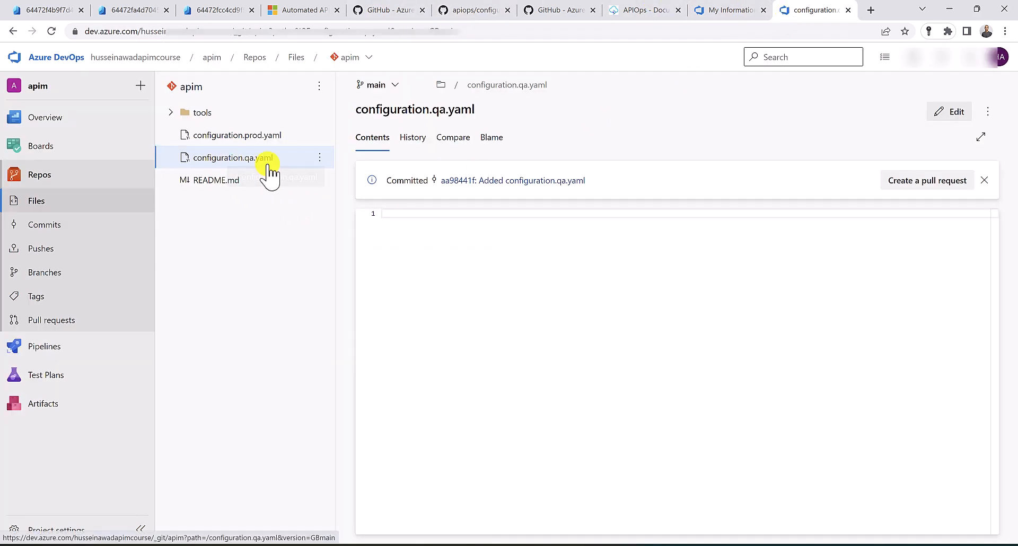
# Paste the sample YAML into configuration.qa.yaml and delete the demo-conference-api entry under apis
pyautogui.click(420, 221)
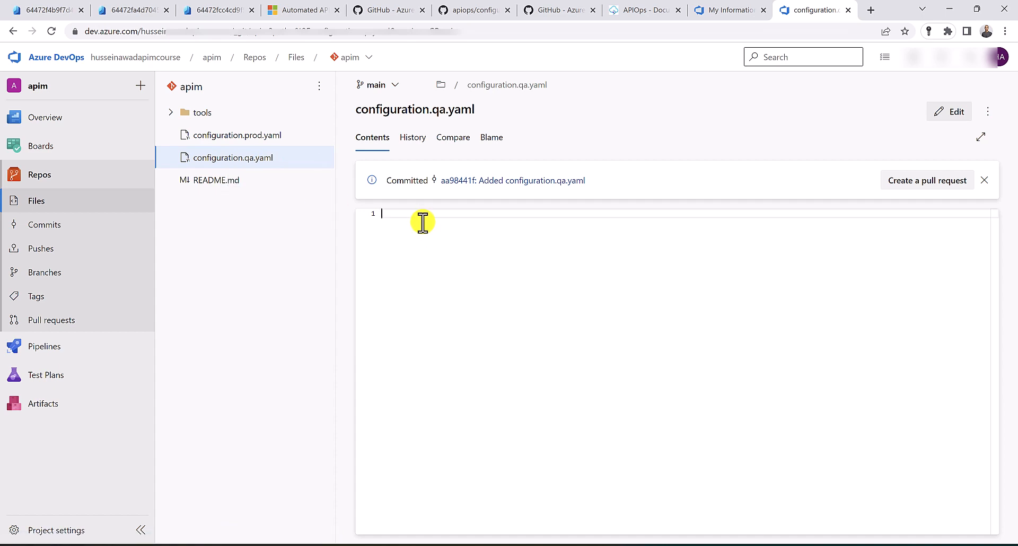
pyautogui.click(957, 113)
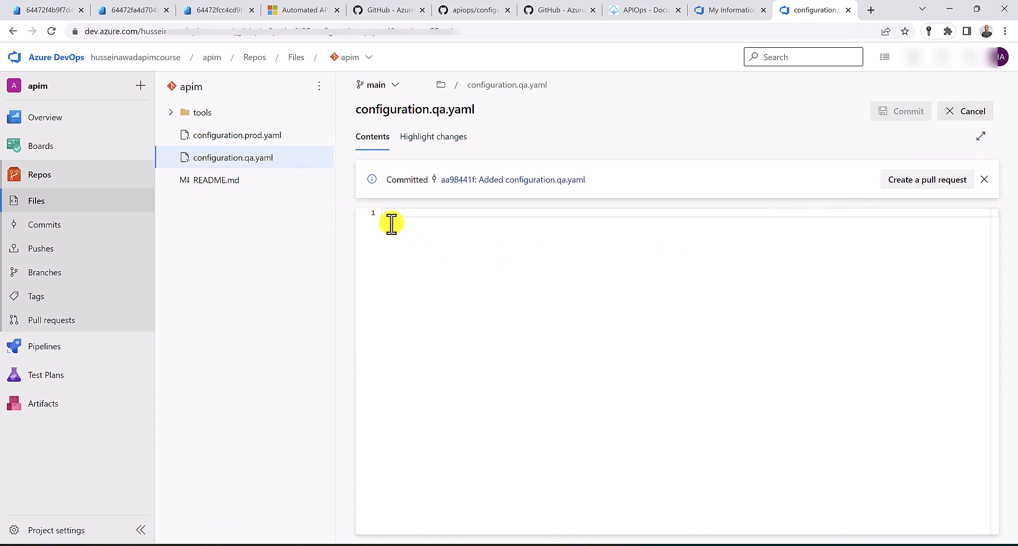
pyautogui.hotkey('ctrl', 'v')
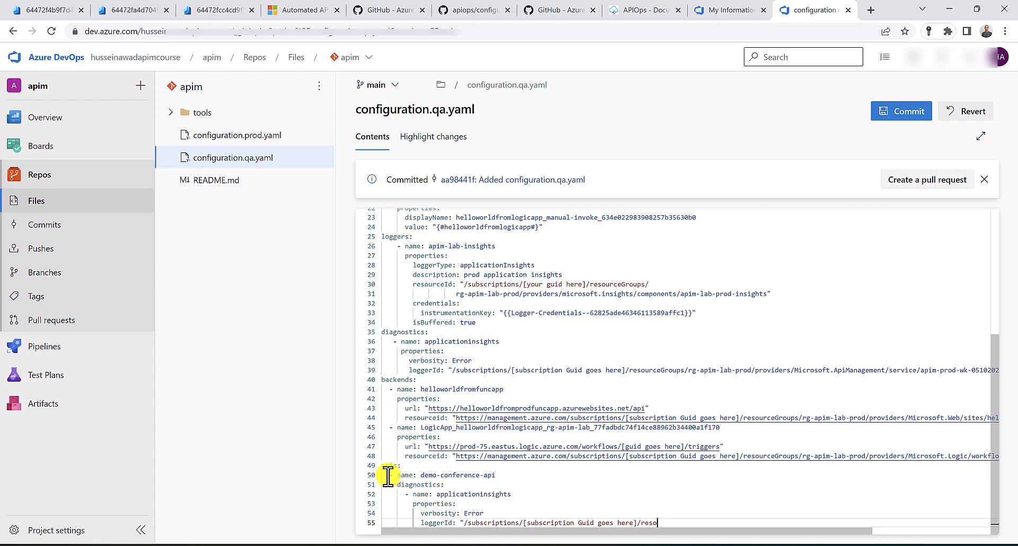
pyautogui.keyDown('shift'); pyautogui.click(383, 476); pyautogui.keyUp('shift')
pyautogui.press('BackSpace')
pyautogui.press('BackSpace')
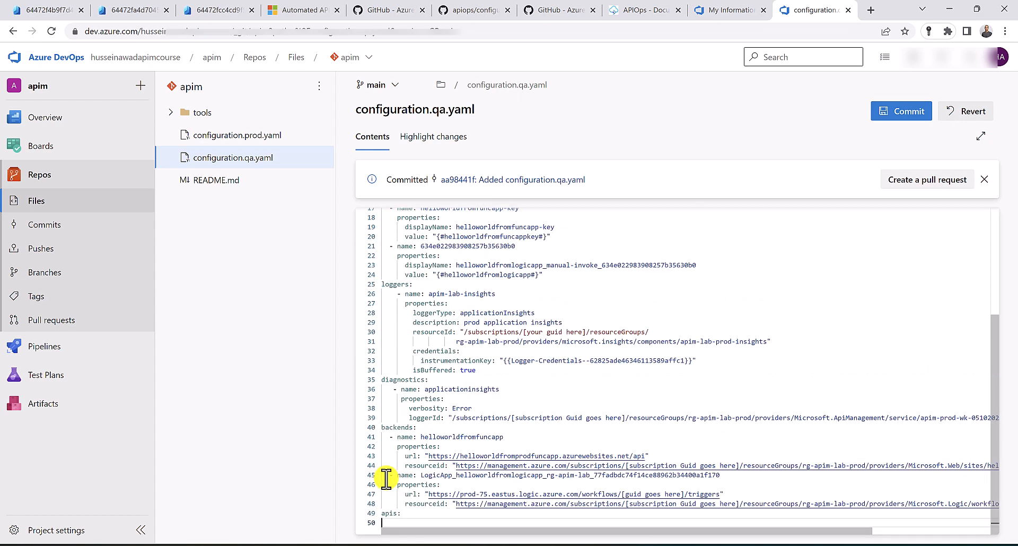
# Delete all entries under backends and diagnostics
pyautogui.press('End')
pyautogui.hotkey('shift', 'Up')
pyautogui.hotkey('shift', 'Up')
pyautogui.hotkey('shift', 'Up')
pyautogui.hotkey('shift', 'Up')
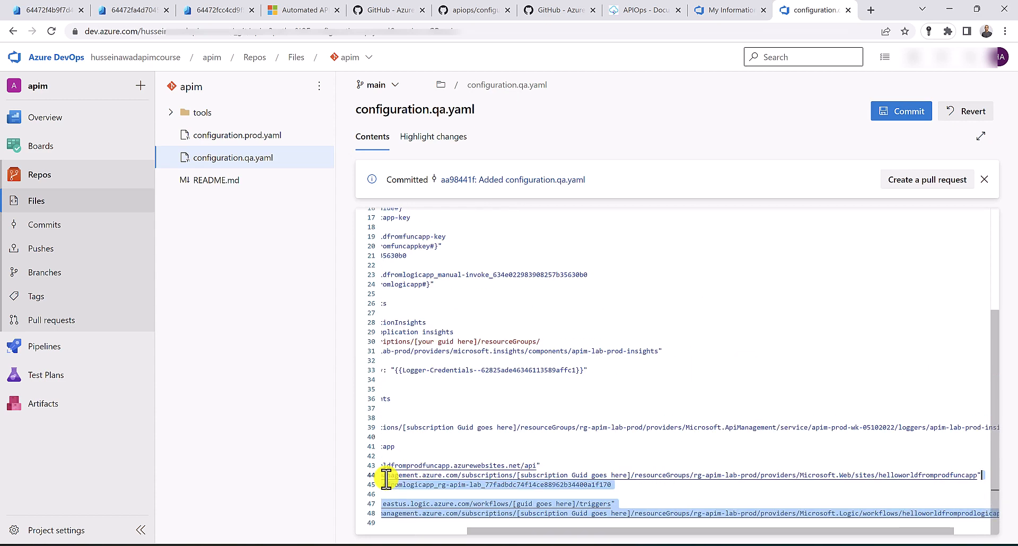
pyautogui.hotkey('shift', 'Up')
pyautogui.hotkey('shift', 'Up')
pyautogui.hotkey('shift', 'Up')
pyautogui.hotkey('shift', 'Home')
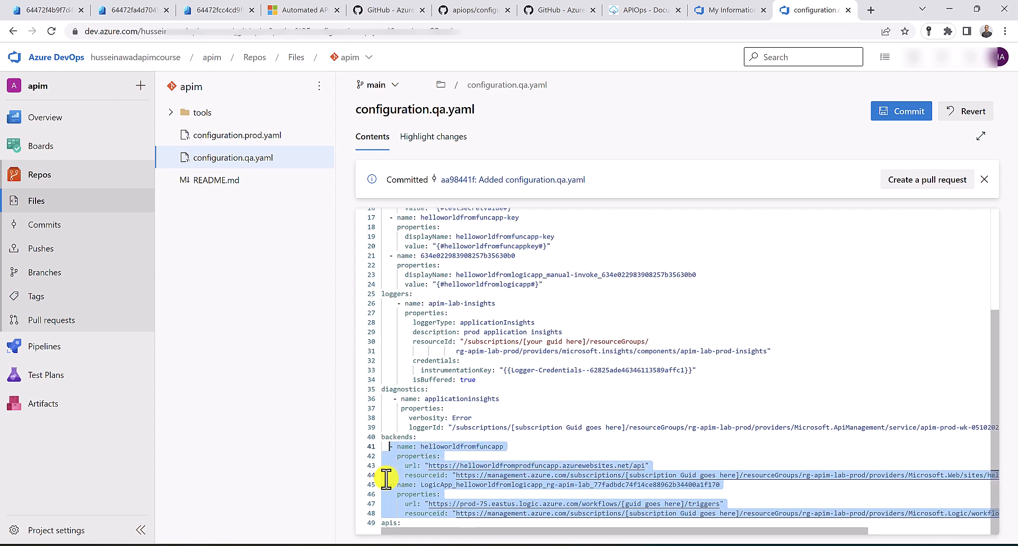
pyautogui.press('BackSpace')
pyautogui.press('BackSpace')
pyautogui.press('BackSpace')
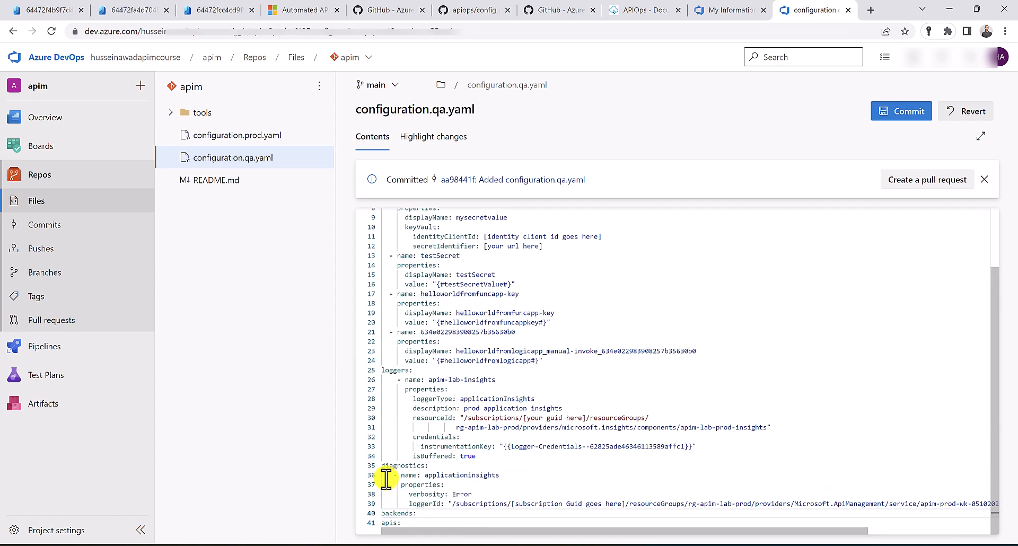
pyautogui.press('Up')
pyautogui.press('End')
pyautogui.hotkey('shift', 'Up')
pyautogui.hotkey('shift', 'Up')
pyautogui.hotkey('shift', 'Up')
pyautogui.hotkey('shift', 'Up')
pyautogui.hotkey('shift', 'Home')
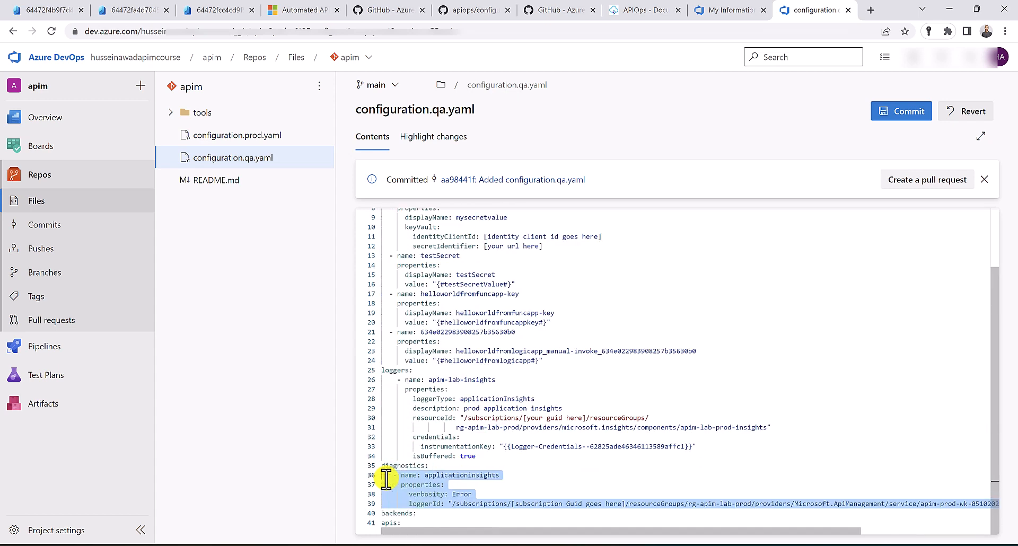
pyautogui.press('BackSpace')
# Delete the logger entry under loggers and the leftover blank line
pyautogui.press('Up')
pyautogui.press('End')
pyautogui.hotkey('shift', 'Up')
pyautogui.hotkey('shift', 'Up')
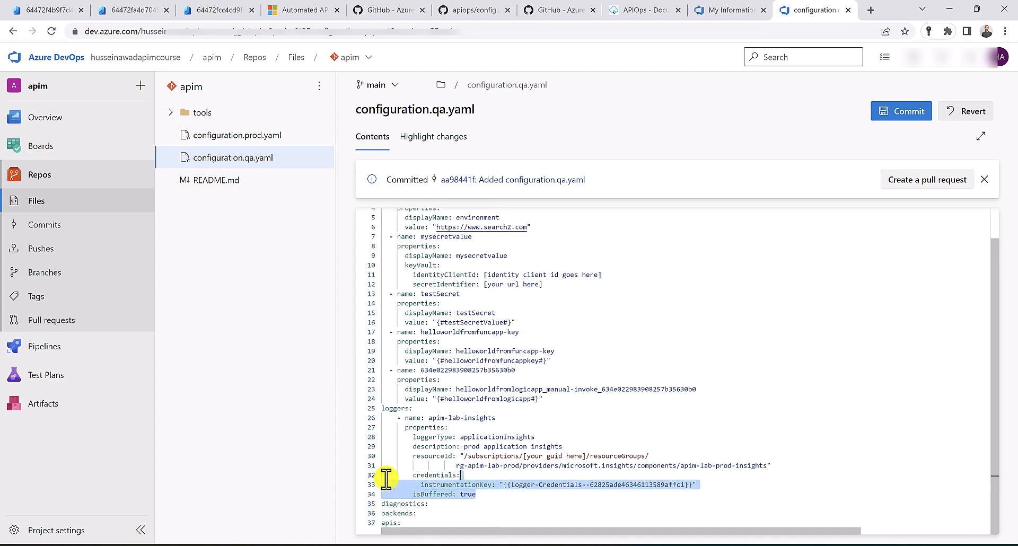
pyautogui.hotkey('shift', 'Up')
pyautogui.hotkey('shift', 'Up')
pyautogui.hotkey('shift', 'Up')
pyautogui.hotkey('shift', 'Up')
pyautogui.hotkey('shift', 'Up')
pyautogui.hotkey('shift', 'Up')
pyautogui.hotkey('shift', 'Home')
pyautogui.hotkey('shift', 'Home')
pyautogui.press('BackSpace')
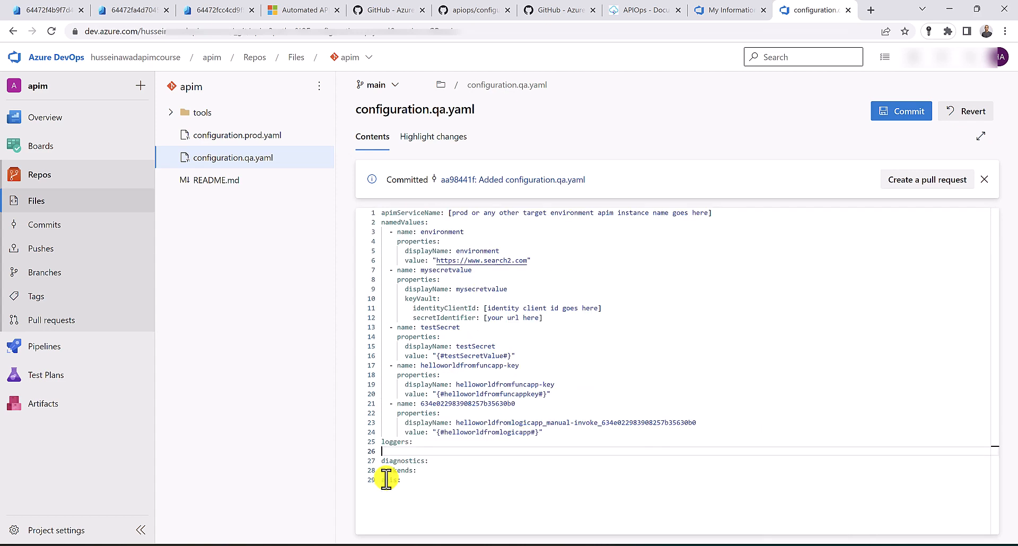
pyautogui.press('BackSpace')
# Delete the sample named values and select the apimServiceName placeholder
pyautogui.press('Up')
pyautogui.press('End')
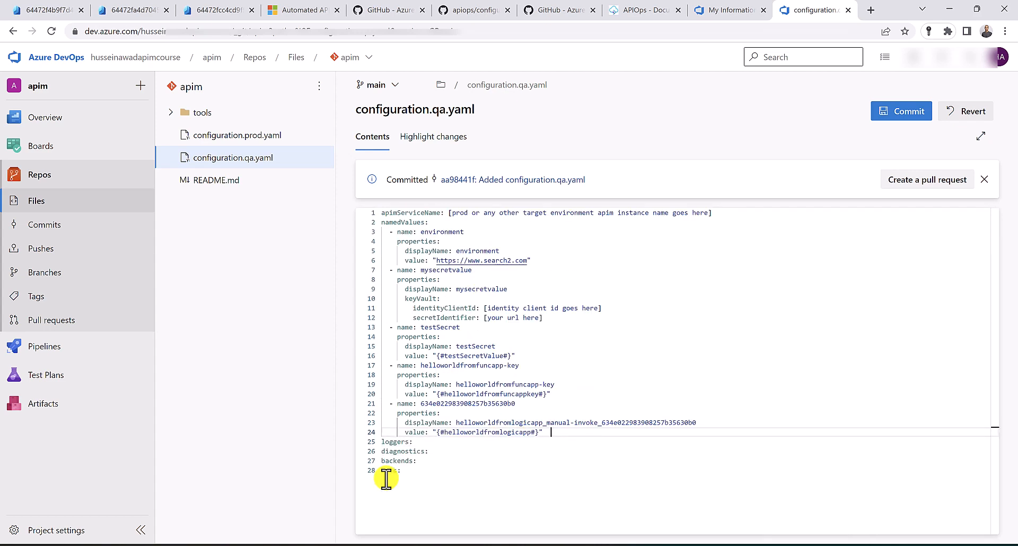
pyautogui.keyDown('shift'); pyautogui.click(383, 231); pyautogui.keyUp('shift')
pyautogui.press('BackSpace')
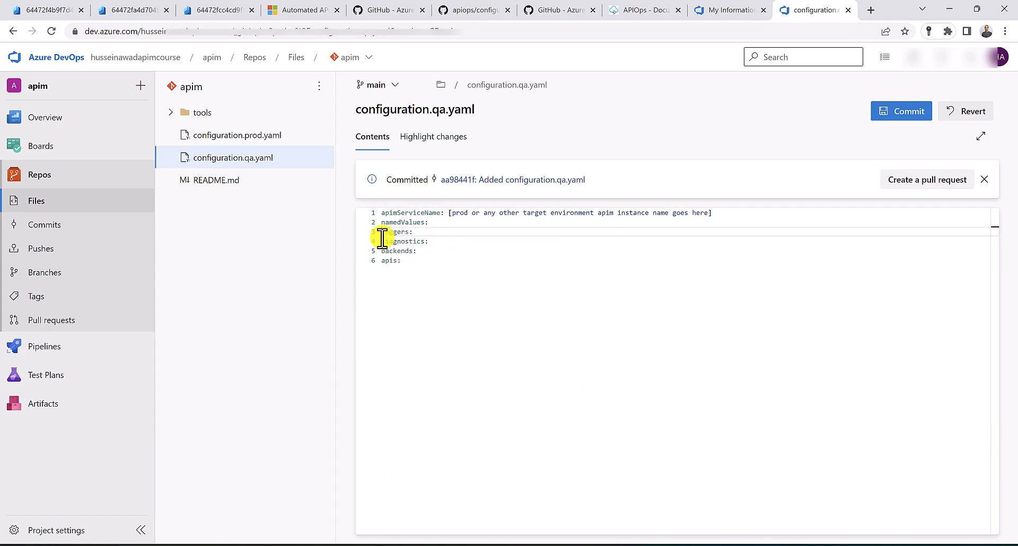
pyautogui.press('Up')
pyautogui.press('Up')
pyautogui.hotkey('ctrl', 'shift', 'Left')
pyautogui.hotkey('ctrl', 'shift', 'Left')
pyautogui.hotkey('ctrl', 'shift', 'Left')
pyautogui.hotkey('ctrl', 'shift', 'Left')
pyautogui.hotkey('ctrl', 'shift', 'Left')
pyautogui.hotkey('ctrl', 'shift', 'Left')
pyautogui.hotkey('ctrl', 'shift', 'Left')
pyautogui.hotkey('ctrl', 'shift', 'Left')
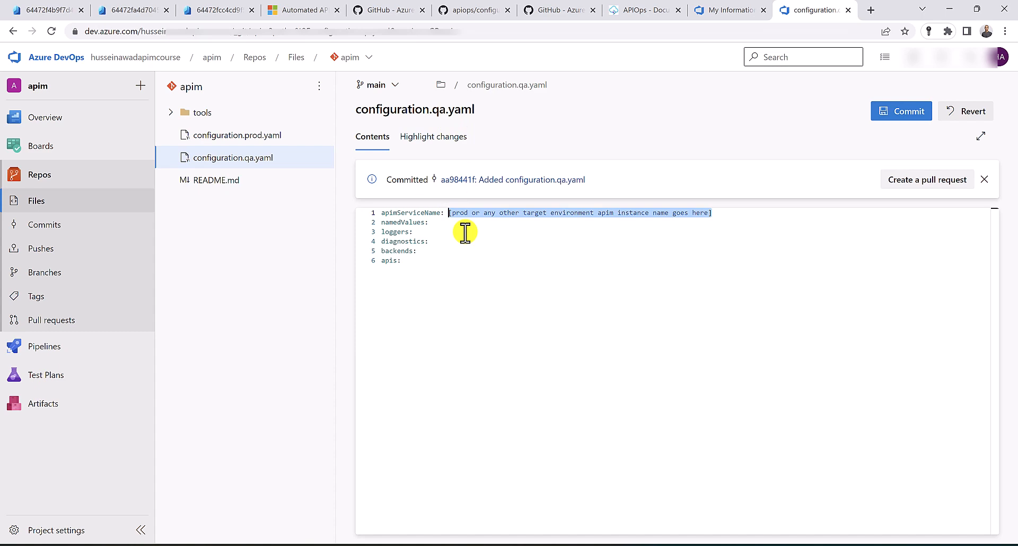
# Replace the apimServiceName placeholder with apim-cicd-qa-ha from the Azure portal and commit to main
pyautogui.click(150, 10)
pyautogui.moveTo(271, 277); pyautogui.dragTo(219, 277)
pyautogui.click(206, 277)
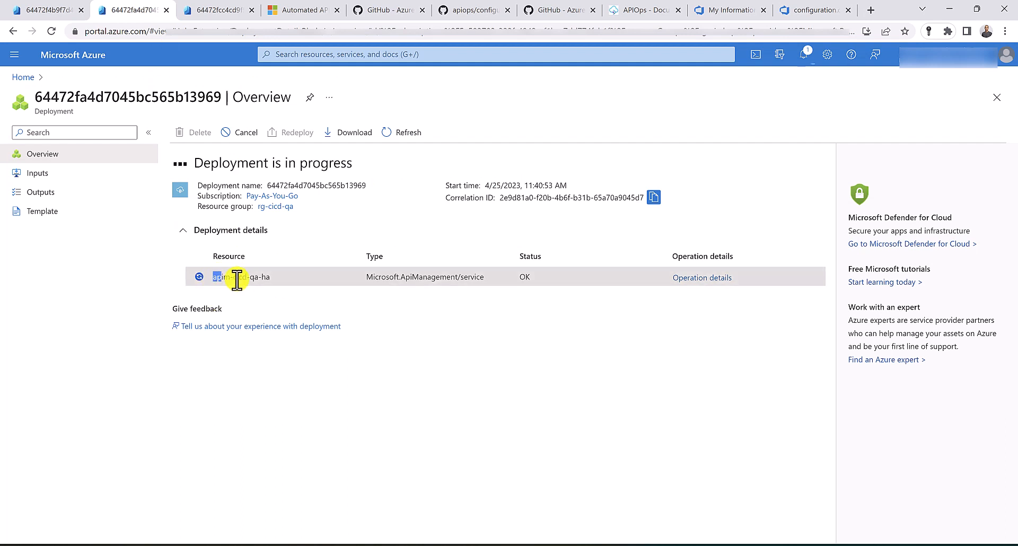
pyautogui.moveTo(237, 280); pyautogui.dragTo(263, 280)
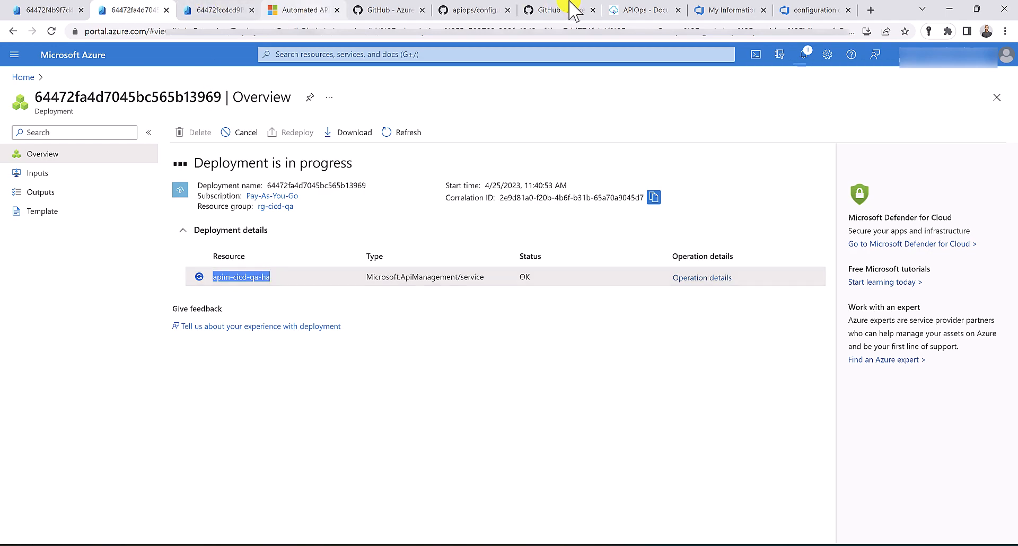
pyautogui.click(835, 8)
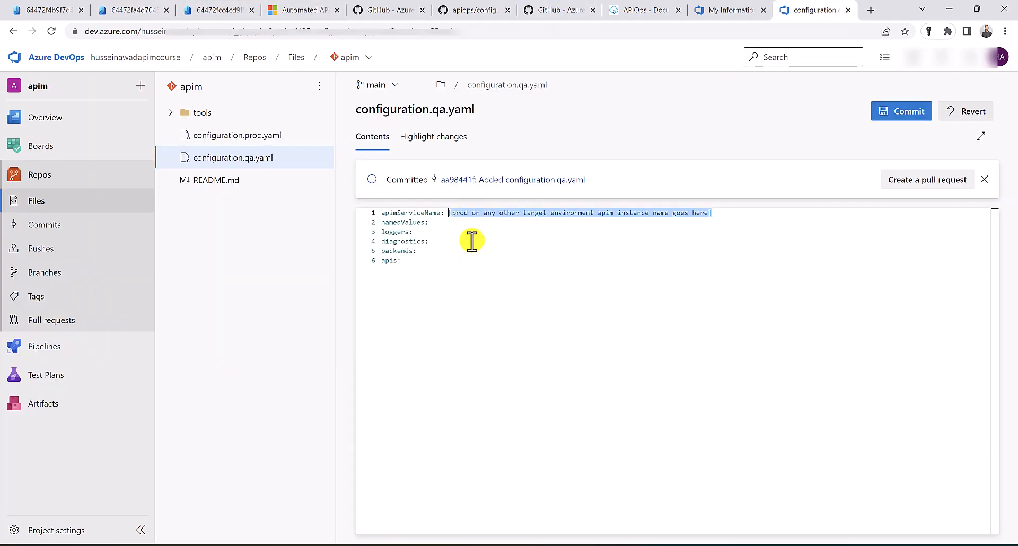
pyautogui.write('apim-cicd-qa-ha')
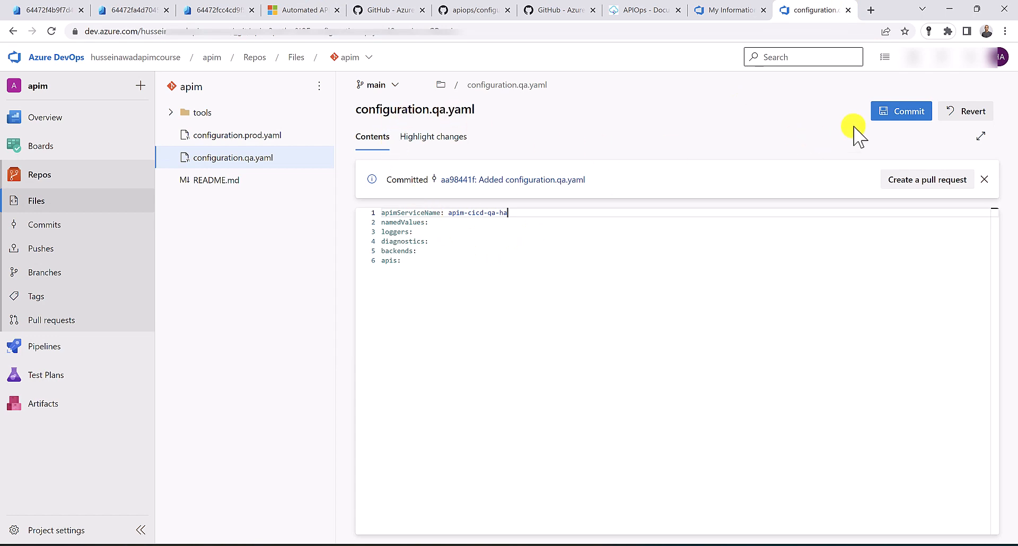
pyautogui.click(911, 113)
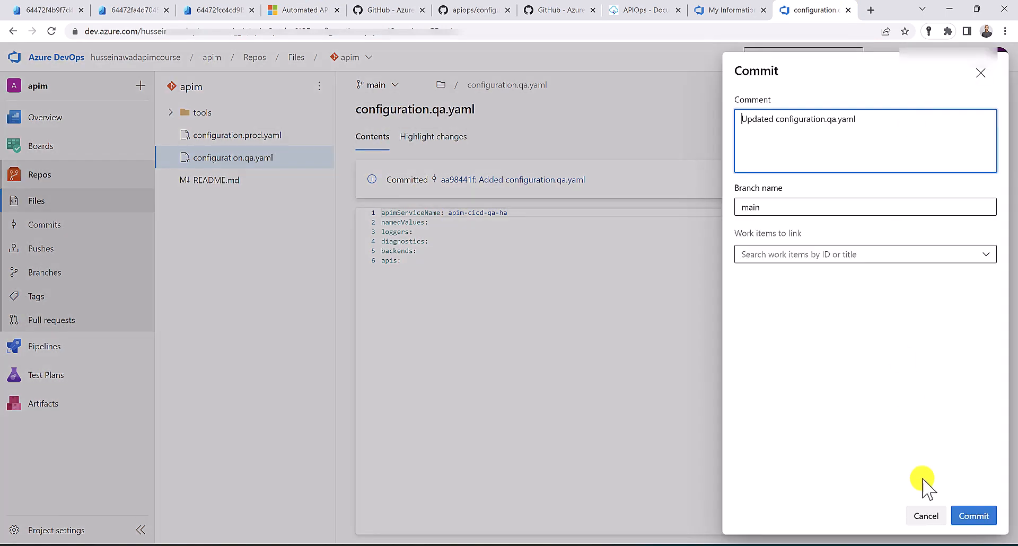
pyautogui.click(968, 517)
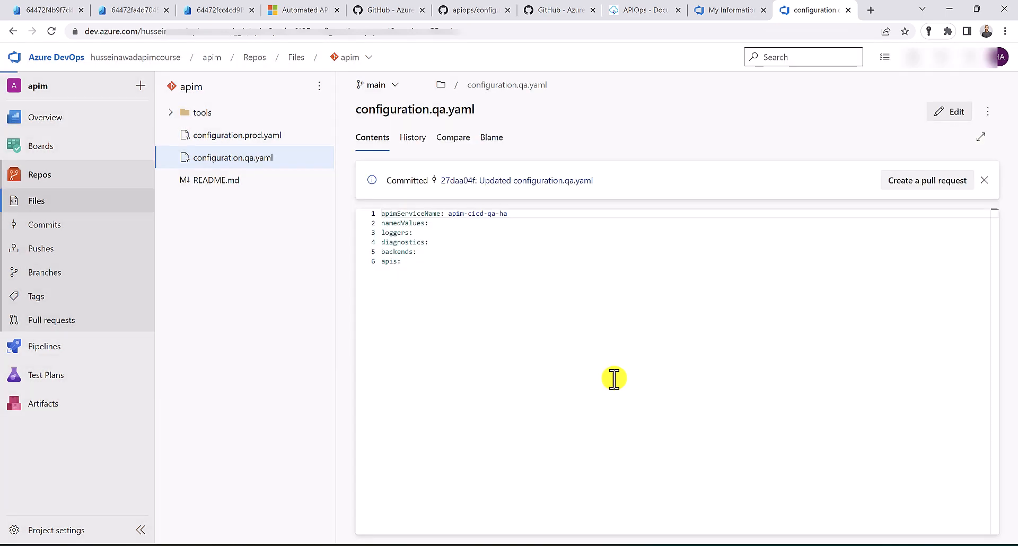
# Select all six YAML lines of the QA file for copying
pyautogui.moveTo(507, 329); pyautogui.dragTo(386, 193)
pyautogui.click(380, 196)
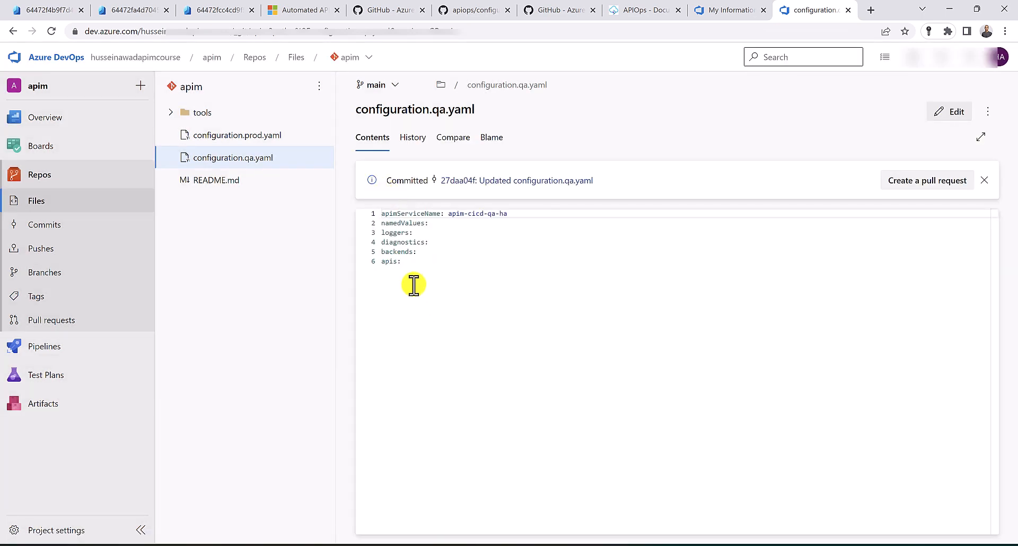
pyautogui.moveTo(413, 284); pyautogui.dragTo(361, 211)
pyautogui.hotkey('ctrl', 'c')
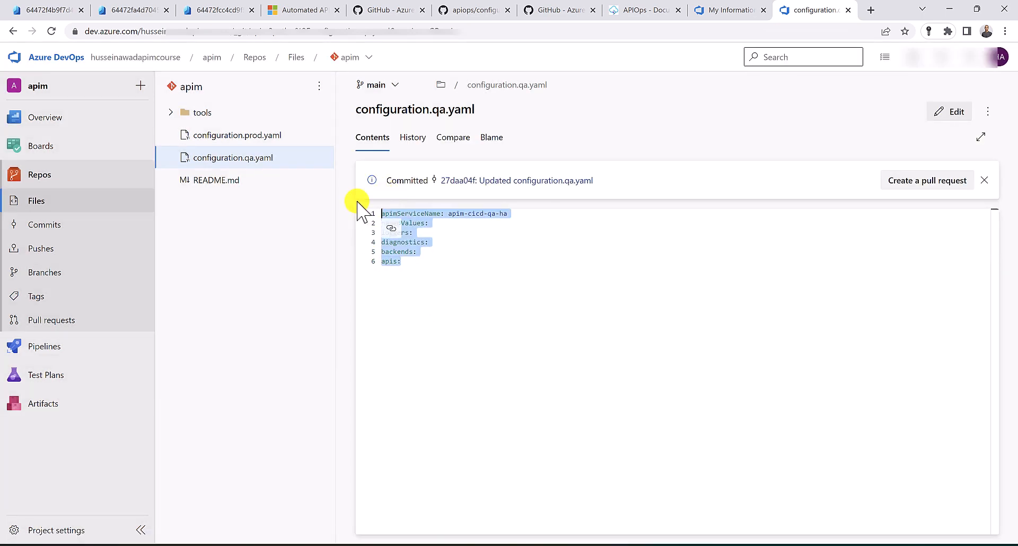
# Paste the six-line YAML into configuration.prod.yaml, set apimServiceName to apim-cicd-prod-ha, and commit
pyautogui.click(245, 136)
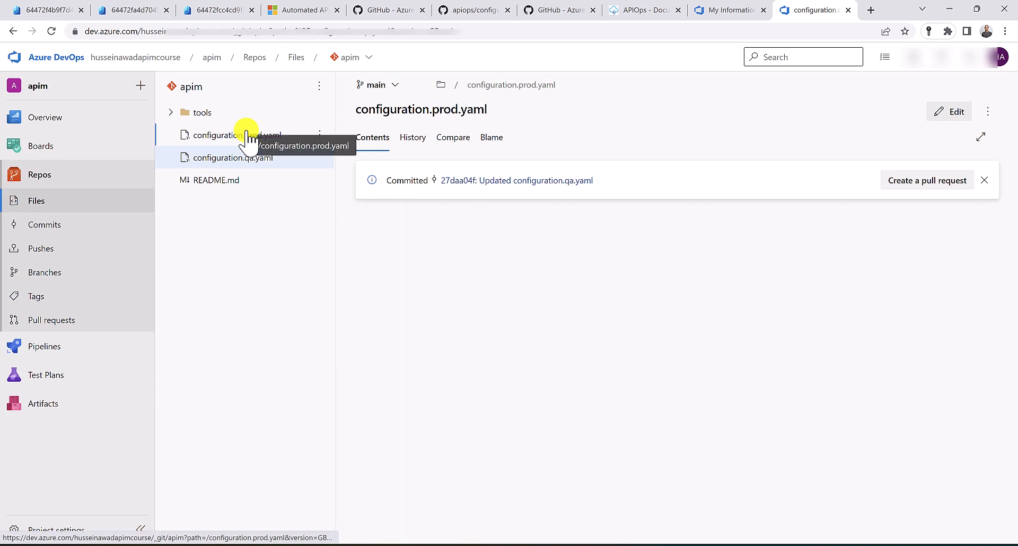
pyautogui.click(949, 115)
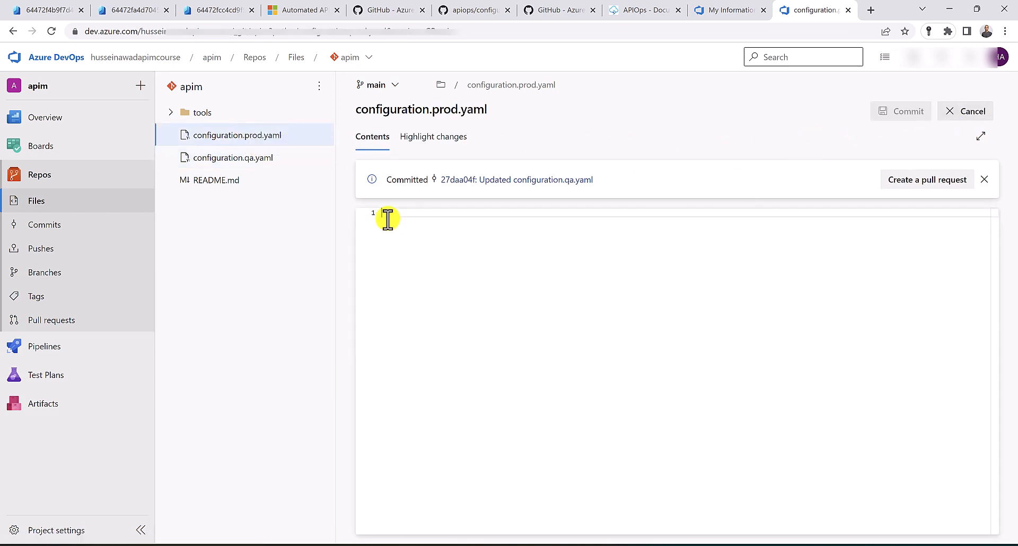
pyautogui.hotkey('ctrl', 'v')
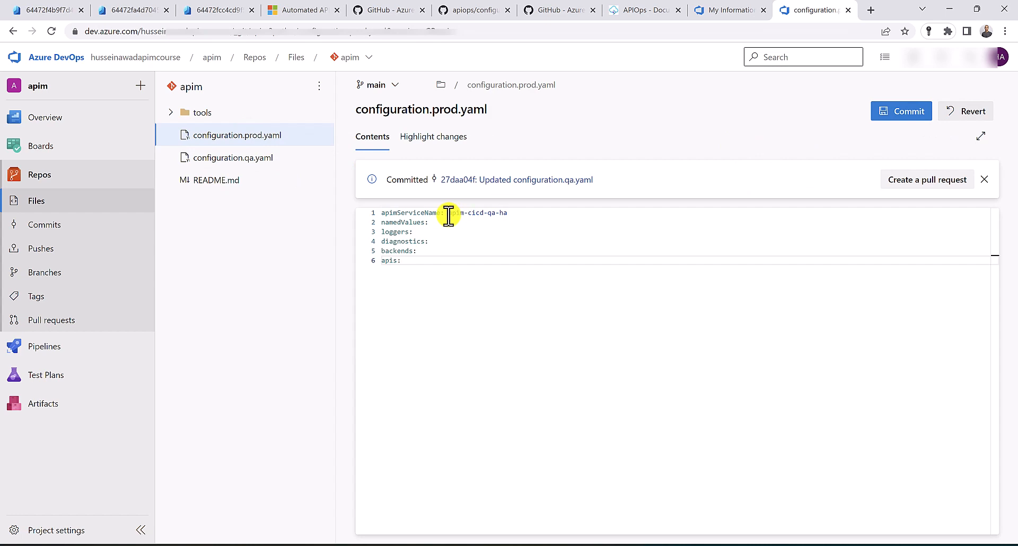
pyautogui.moveTo(448, 214); pyautogui.dragTo(517, 215)
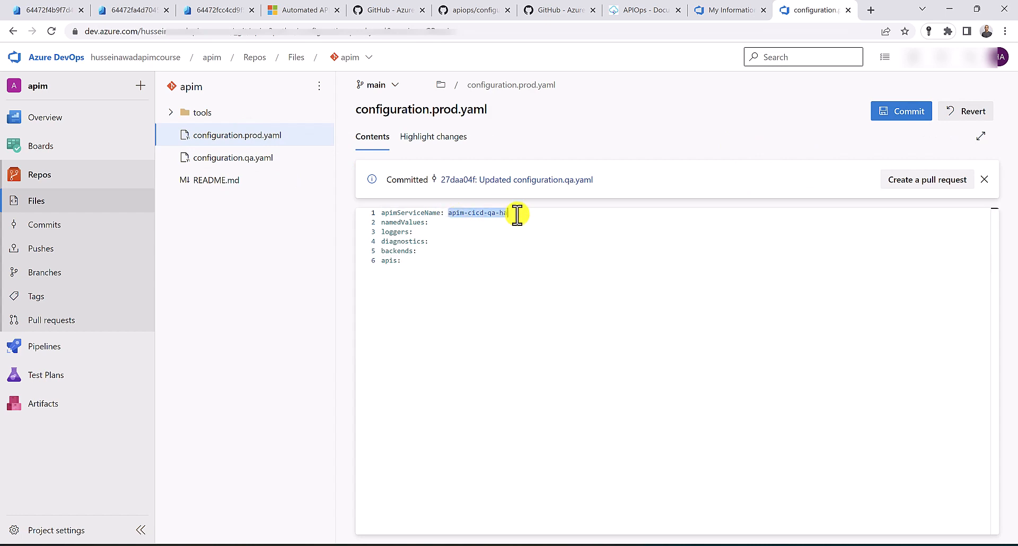
pyautogui.click(212, 10)
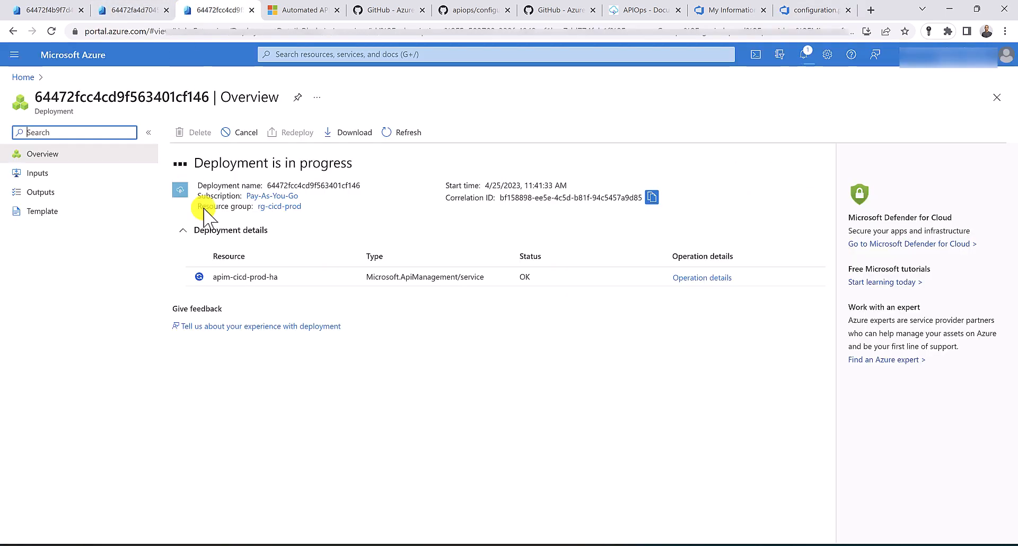
pyautogui.moveTo(278, 277); pyautogui.dragTo(212, 275)
pyautogui.hotkey('ctrl', 'c')
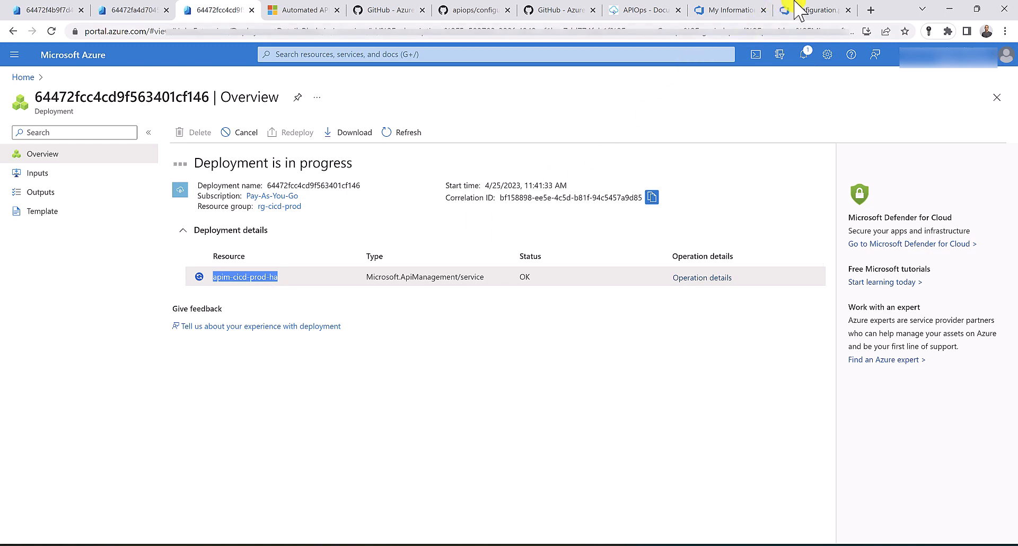
pyautogui.click(811, 10)
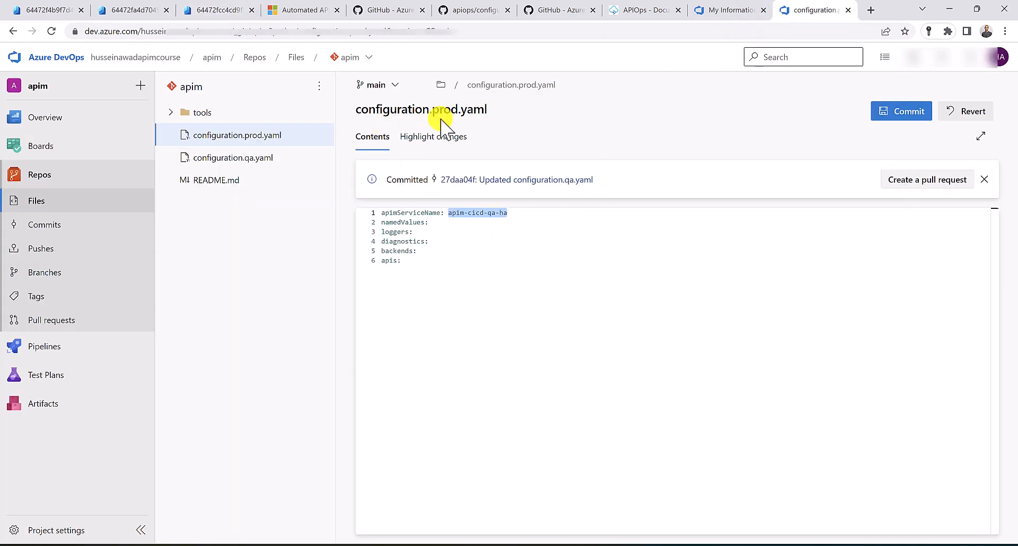
pyautogui.hotkey('ctrl', 'v')
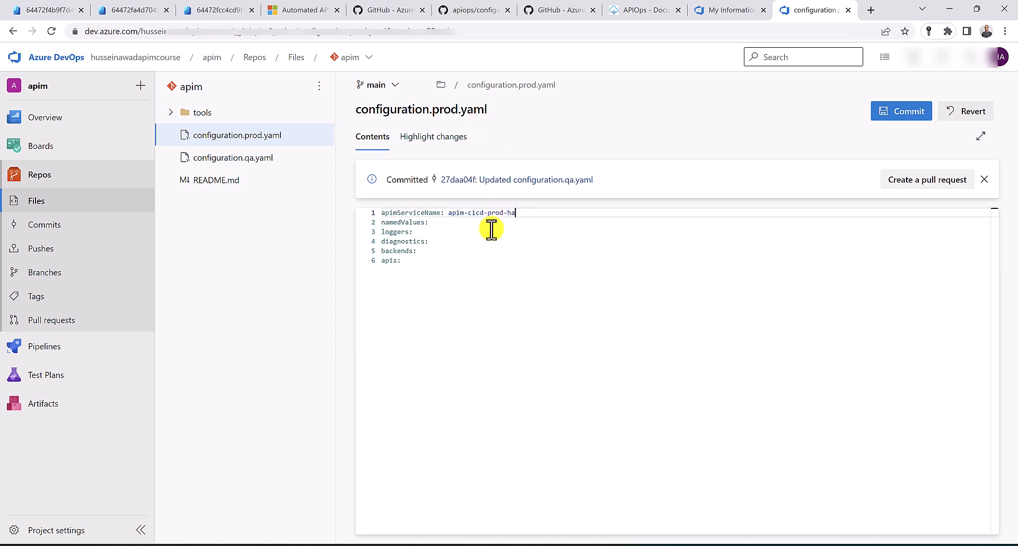
pyautogui.click(901, 121)
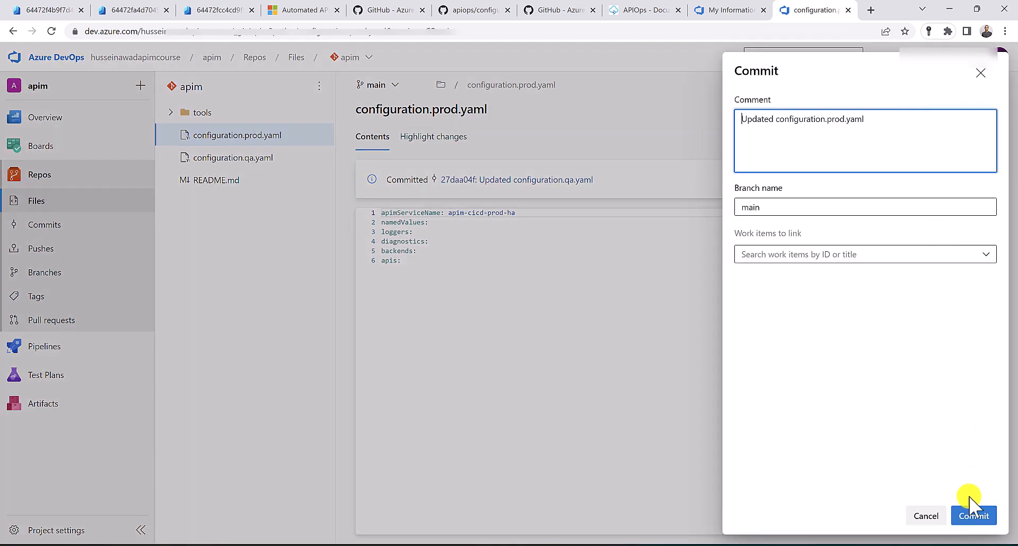
pyautogui.click(971, 508)
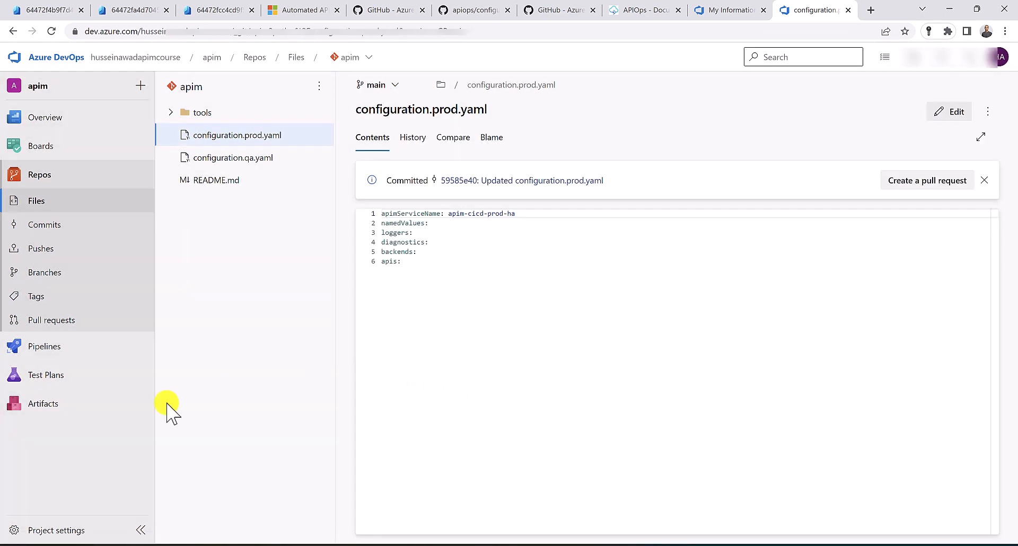
# Start a new Azure Resource Manager service connection using automatic service principal authentication
pyautogui.click(67, 530)
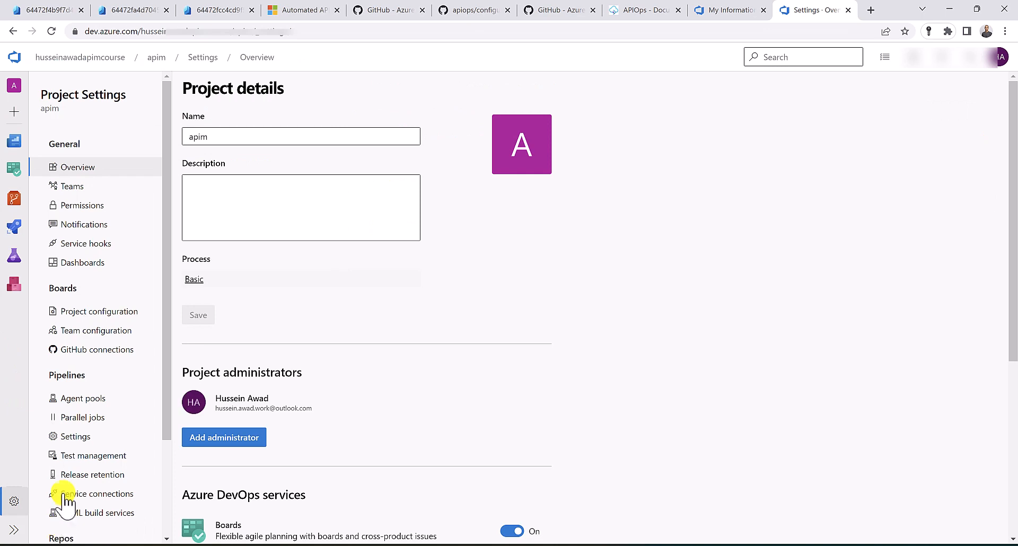
pyautogui.click(95, 496)
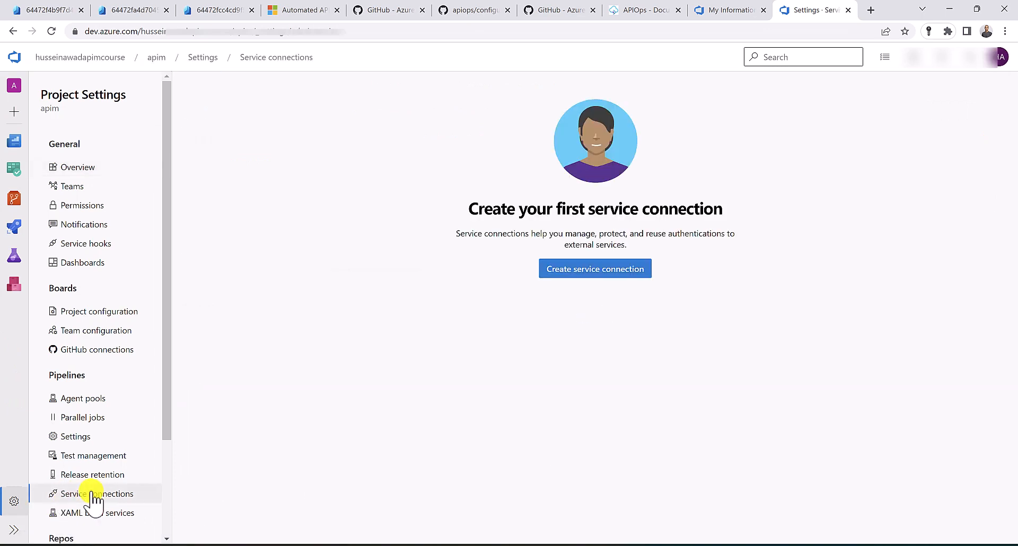
pyautogui.click(605, 275)
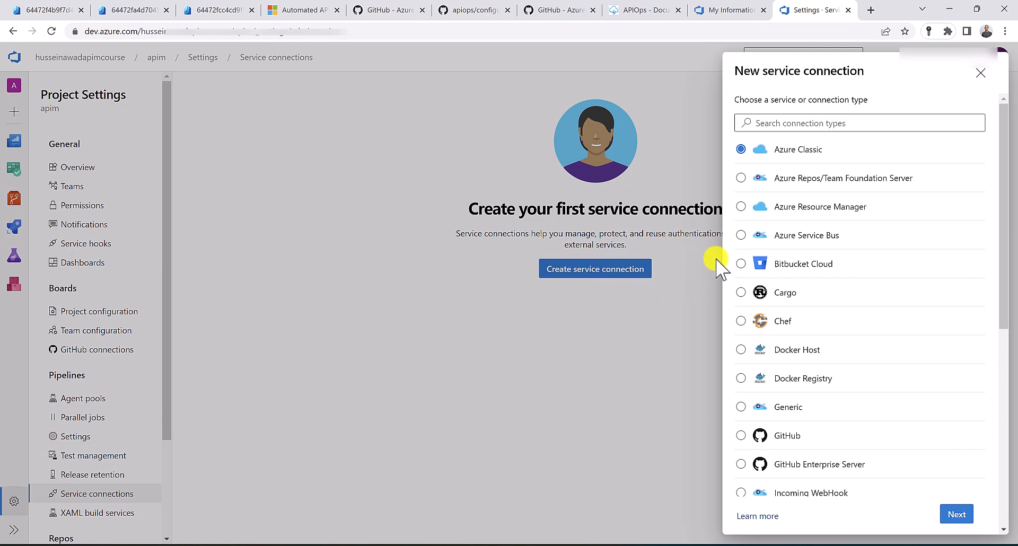
pyautogui.click(792, 209)
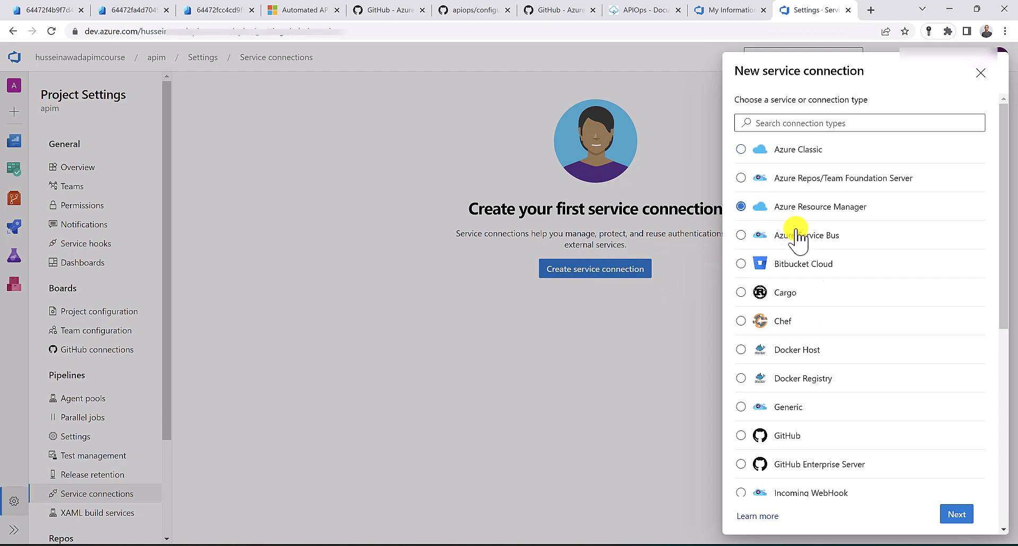
pyautogui.click(957, 514)
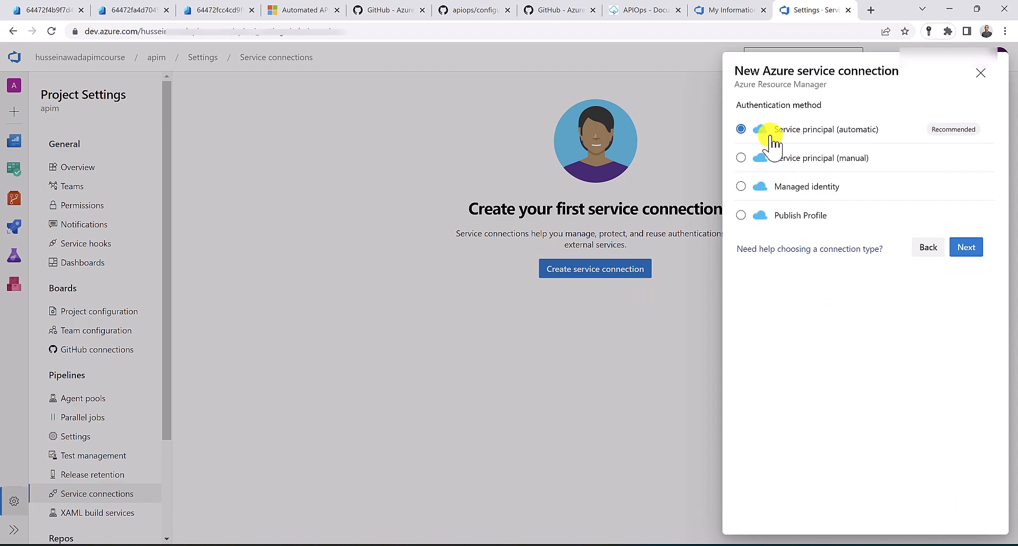
pyautogui.click(966, 247)
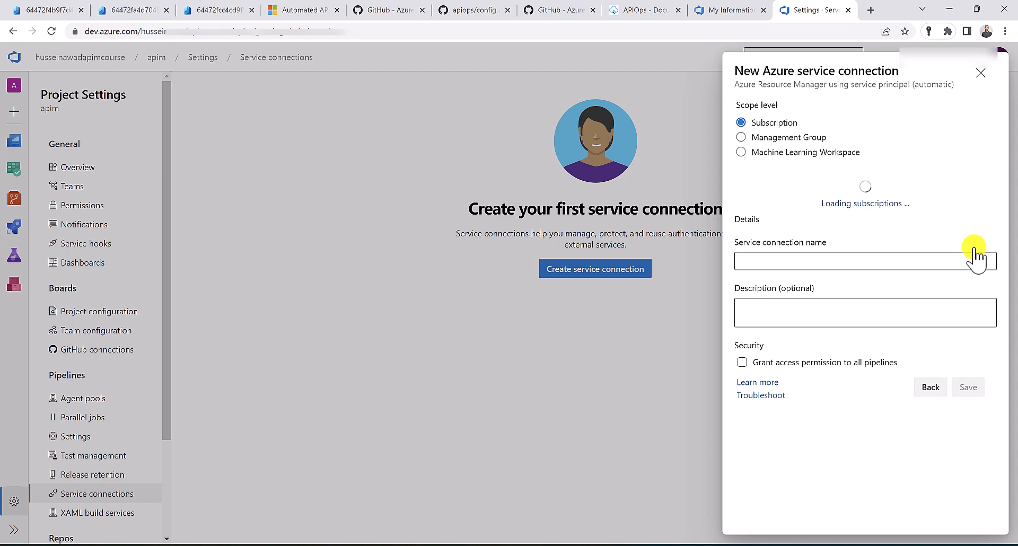
# Use Pay-As-You-Go and rg-cicd-dev, name it apim-connection, grant all pipelines access, and save
pyautogui.click(958, 196)
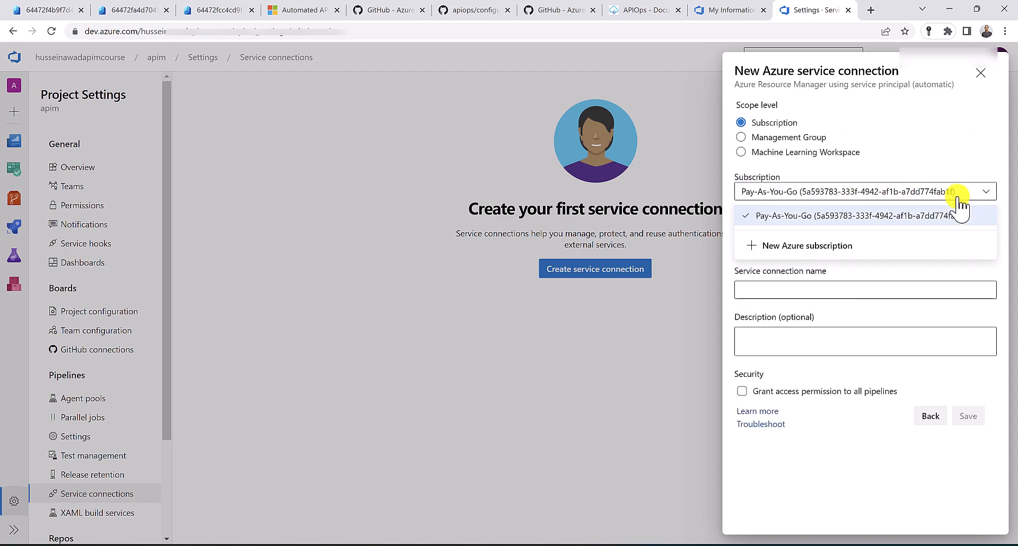
pyautogui.click(959, 214)
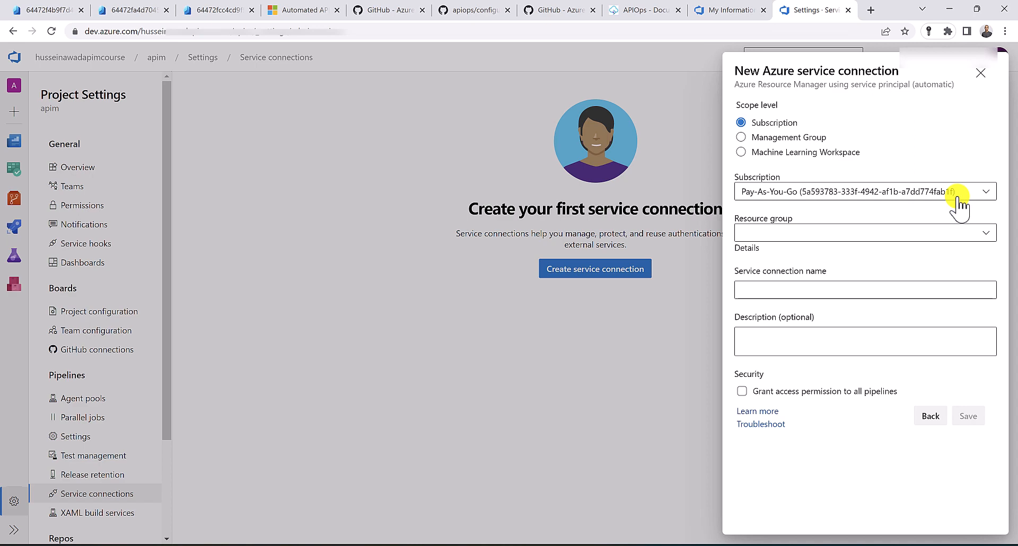
pyautogui.click(982, 236)
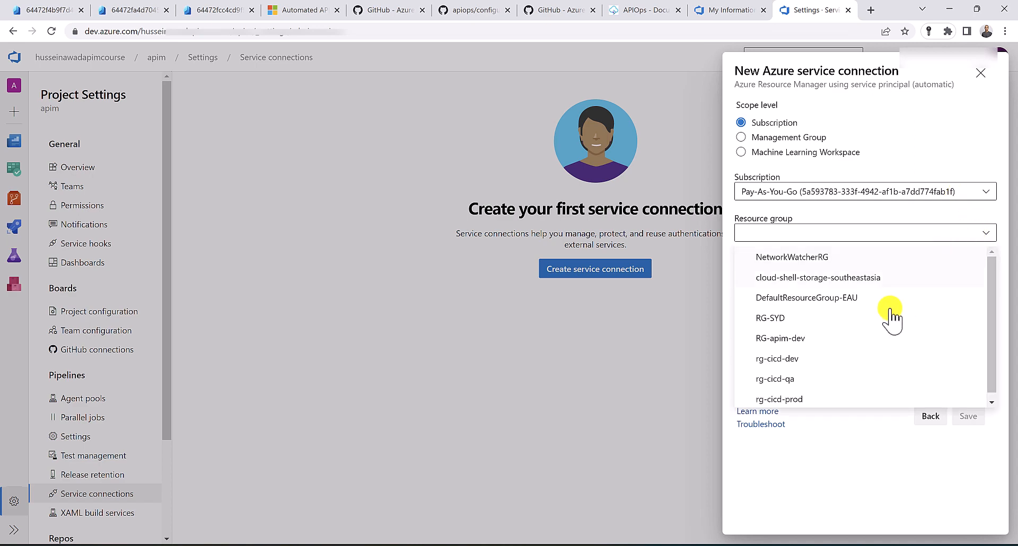
pyautogui.click(821, 359)
pyautogui.click(801, 290)
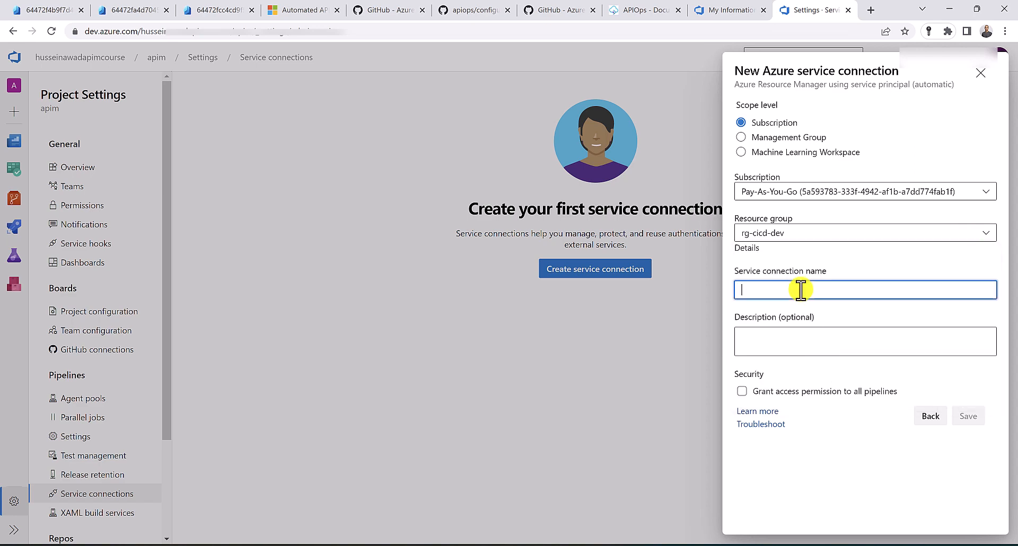
pyautogui.write('apim-connection')
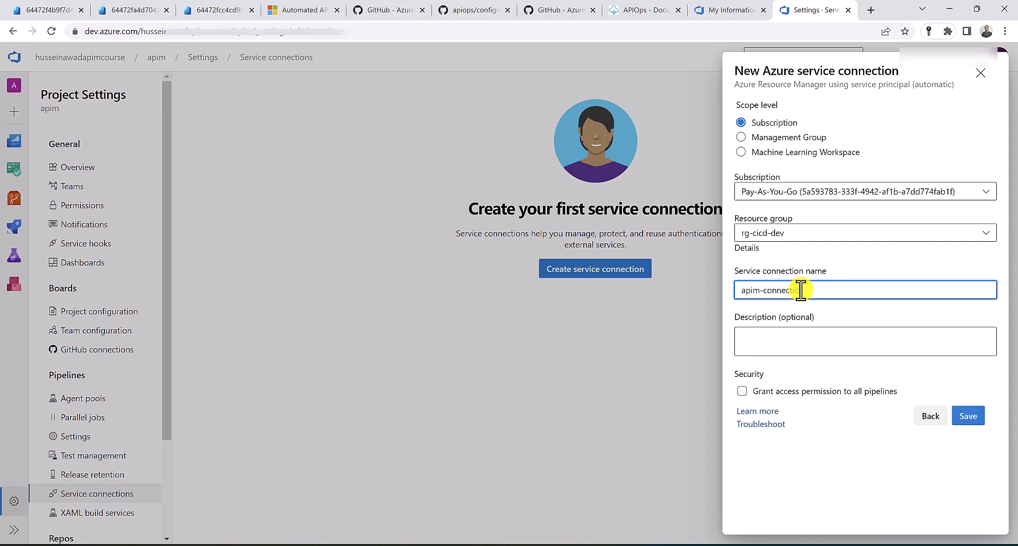
pyautogui.click(801, 391)
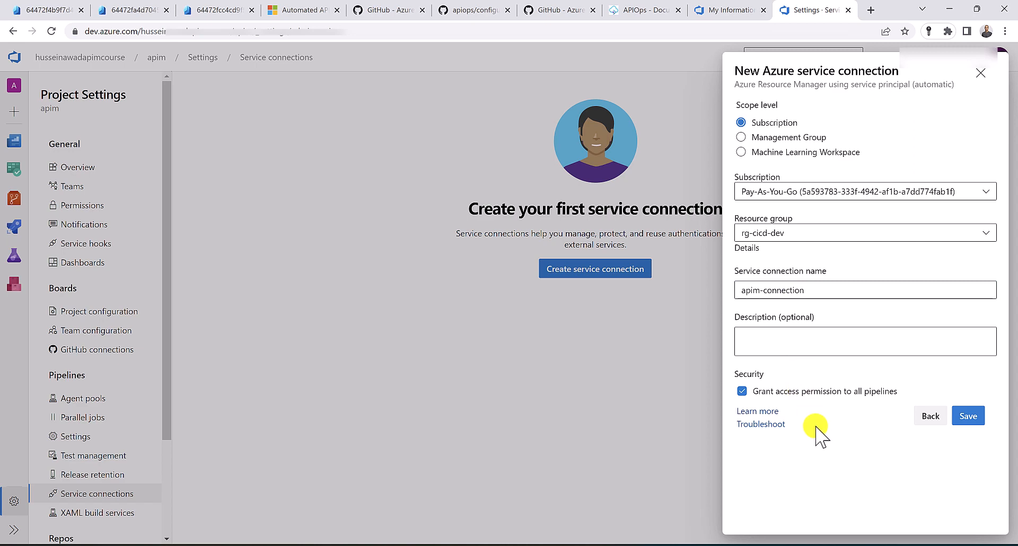
pyautogui.click(969, 416)
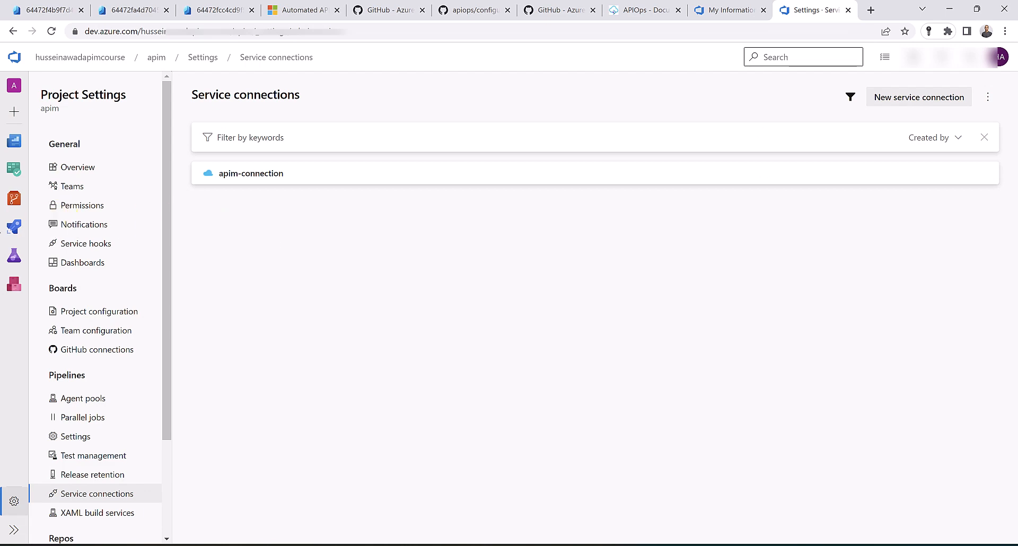
# Create a pipeline environment named qa
pyautogui.moveTo(15, 227)
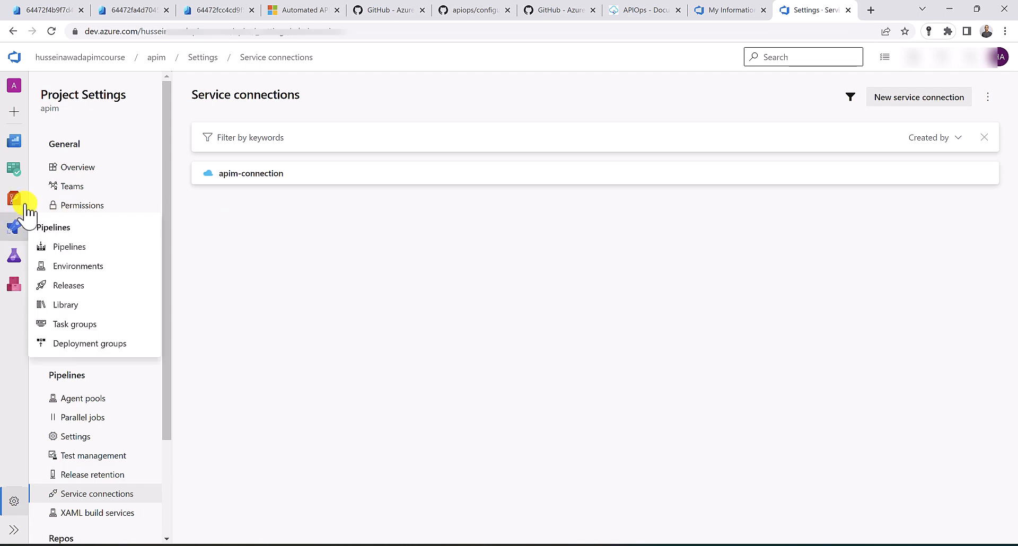
pyautogui.click(88, 267)
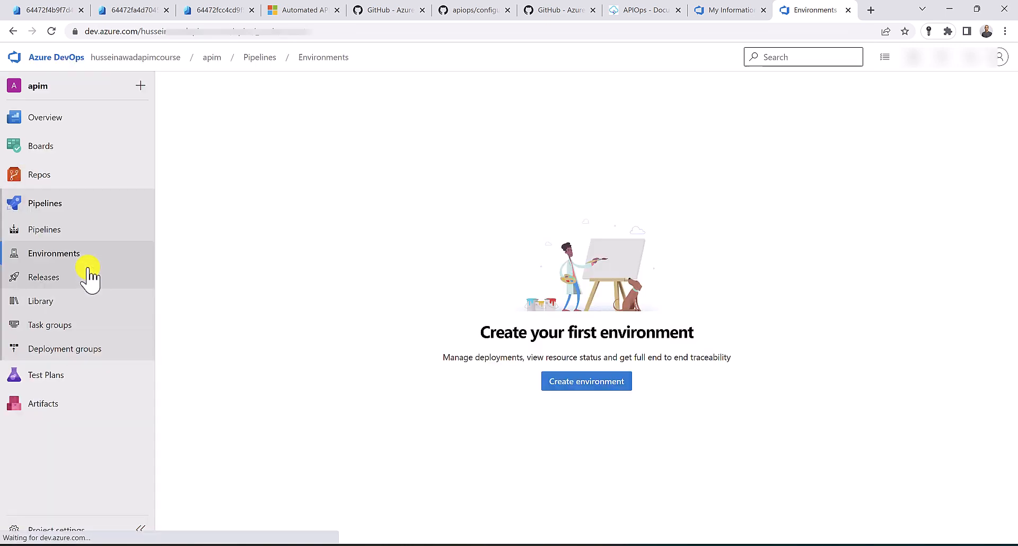
pyautogui.click(619, 382)
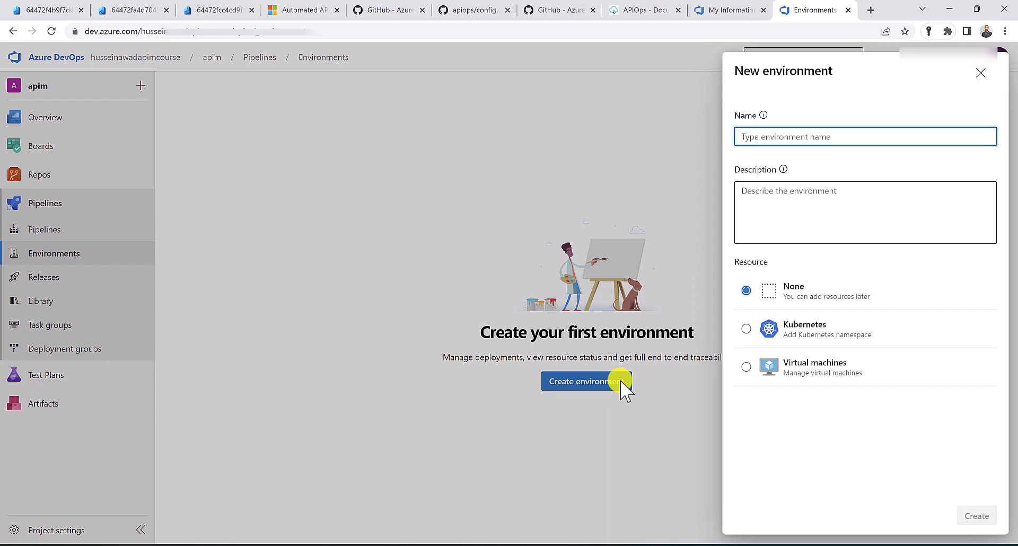
pyautogui.write('qa')
pyautogui.click(968, 514)
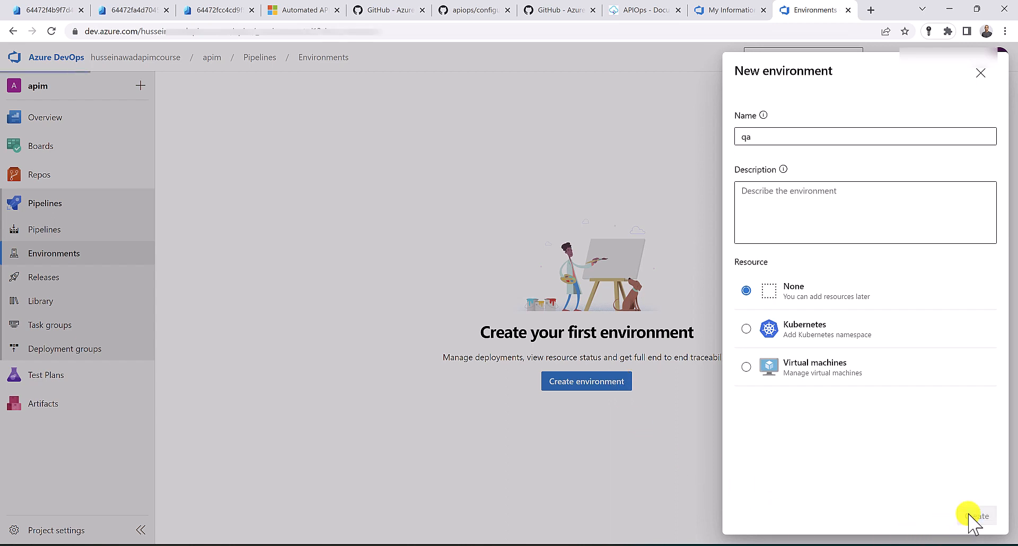
# Add an Approvals check to qa with your own user as the approver
pyautogui.click(989, 97)
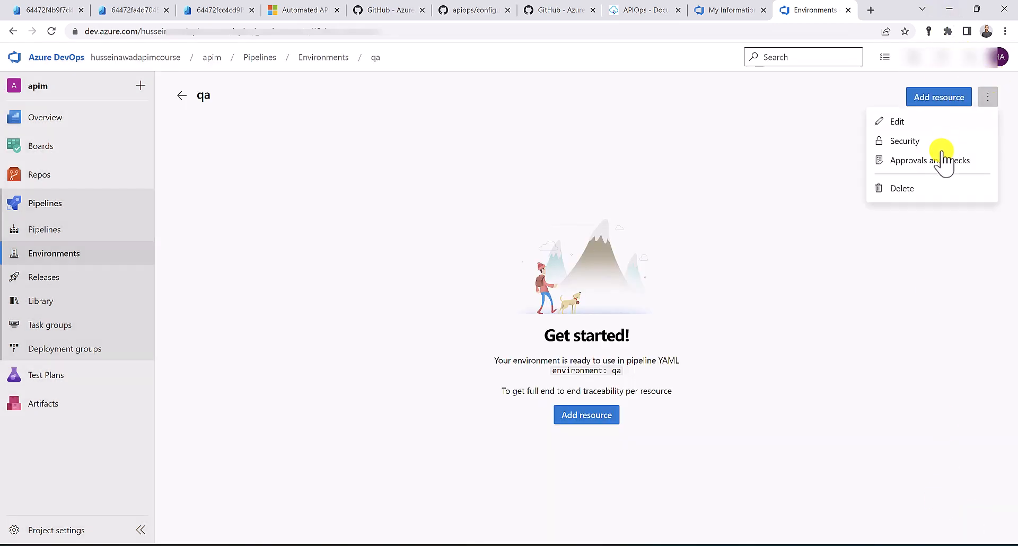
pyautogui.click(943, 159)
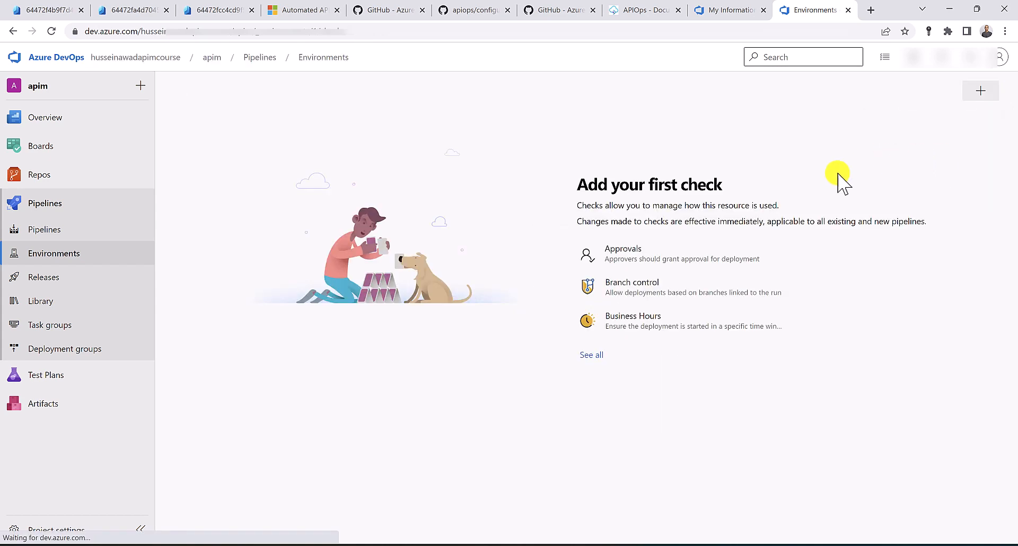
pyautogui.click(635, 260)
pyautogui.click(776, 120)
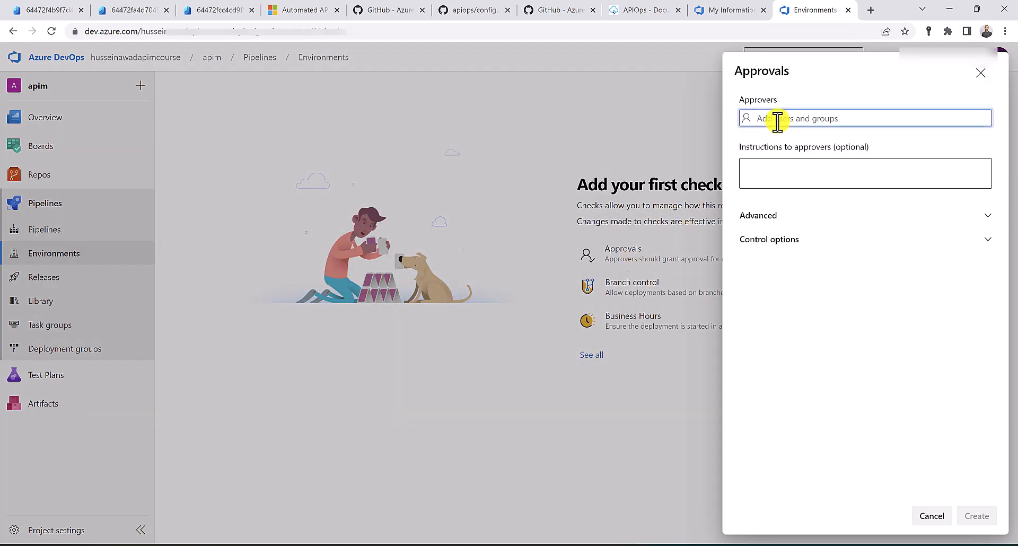
pyautogui.write('hussein')
pyautogui.click(778, 151)
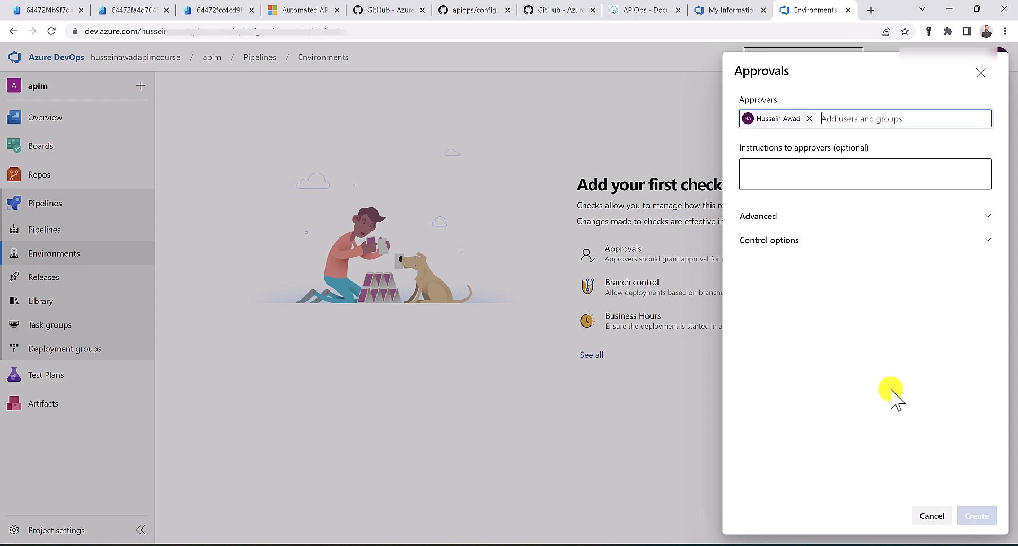
pyautogui.click(977, 515)
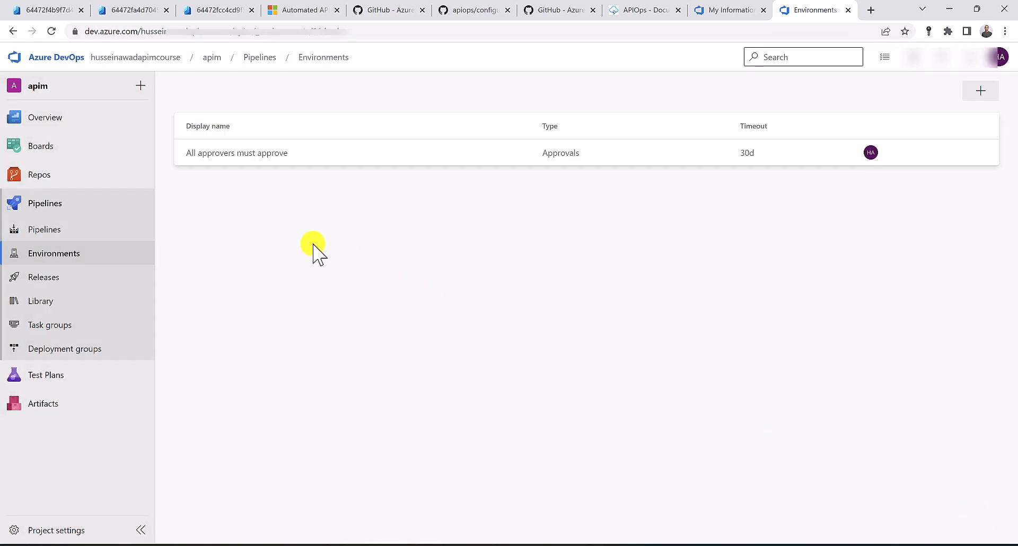
# Create a second pipeline environment named prod
pyautogui.click(91, 255)
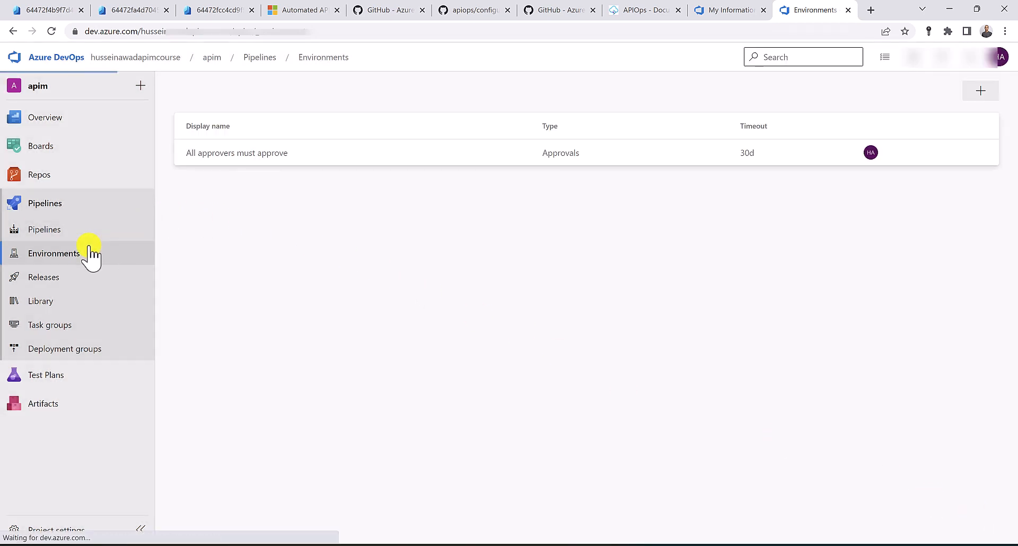
pyautogui.click(905, 97)
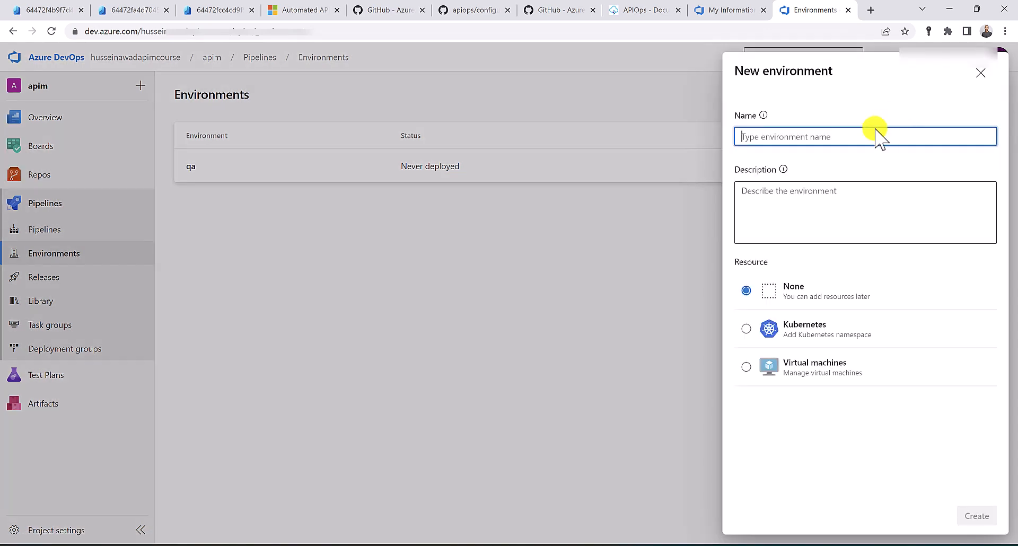
pyautogui.write('prod')
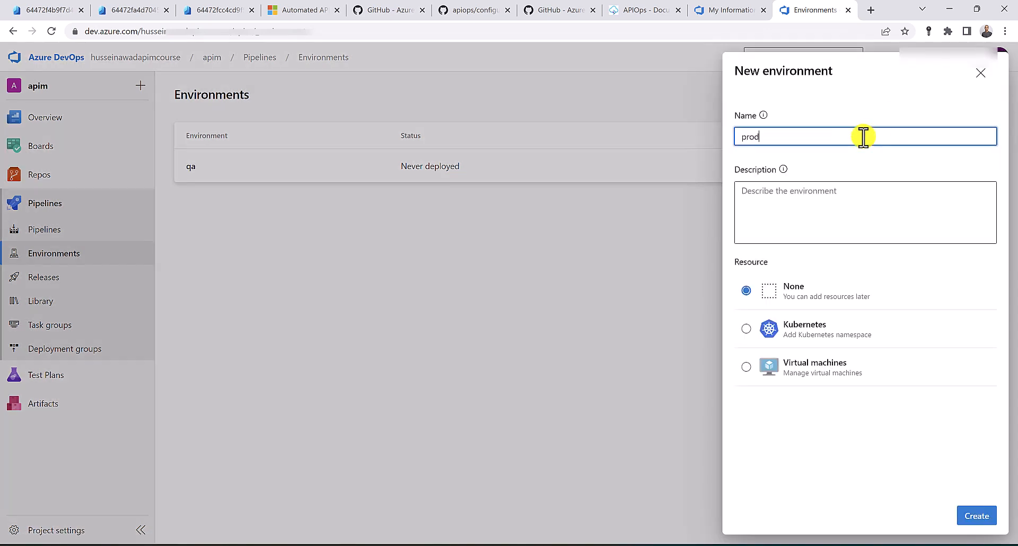
pyautogui.click(974, 517)
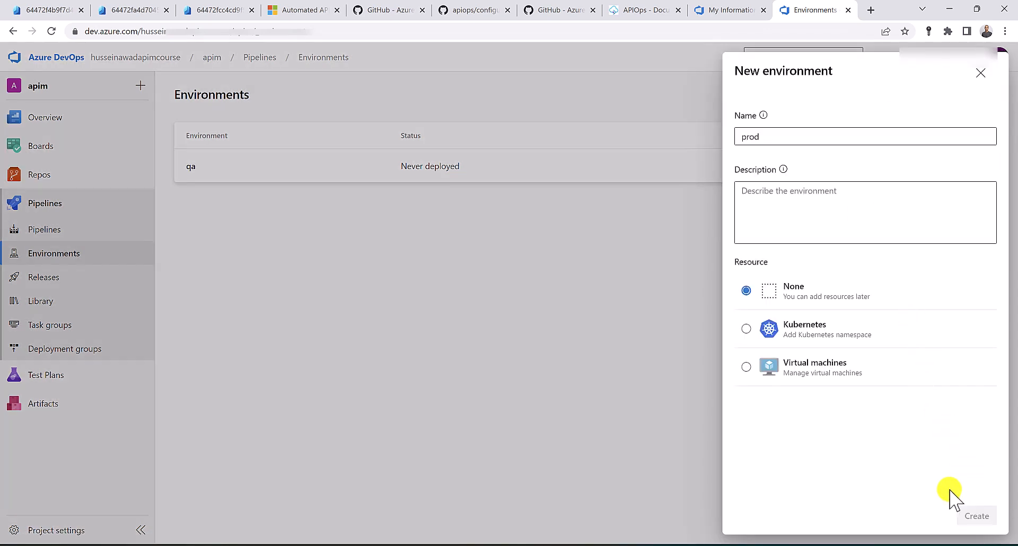
# Add an Approvals check to prod with your own user as the approver
pyautogui.click(988, 98)
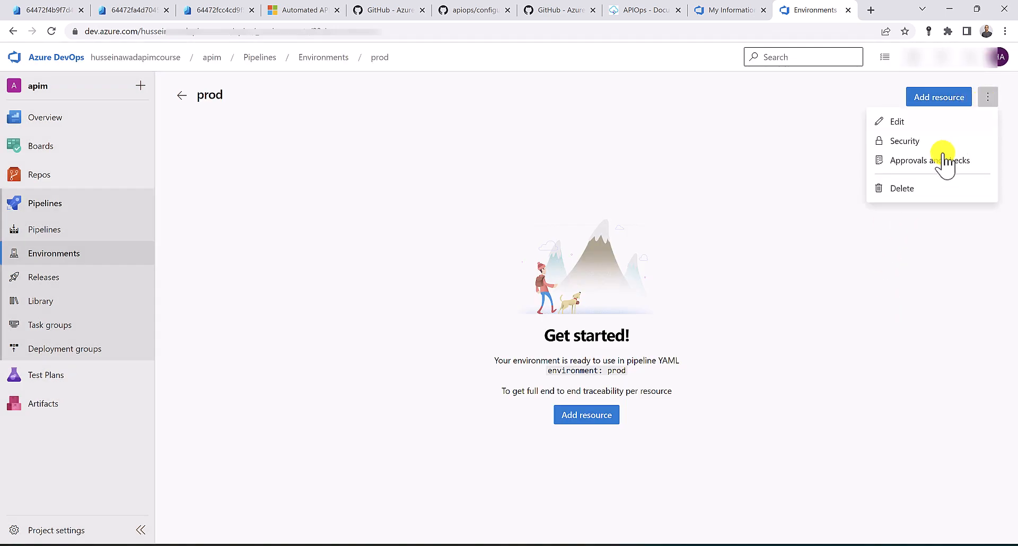
pyautogui.click(941, 162)
pyautogui.click(651, 252)
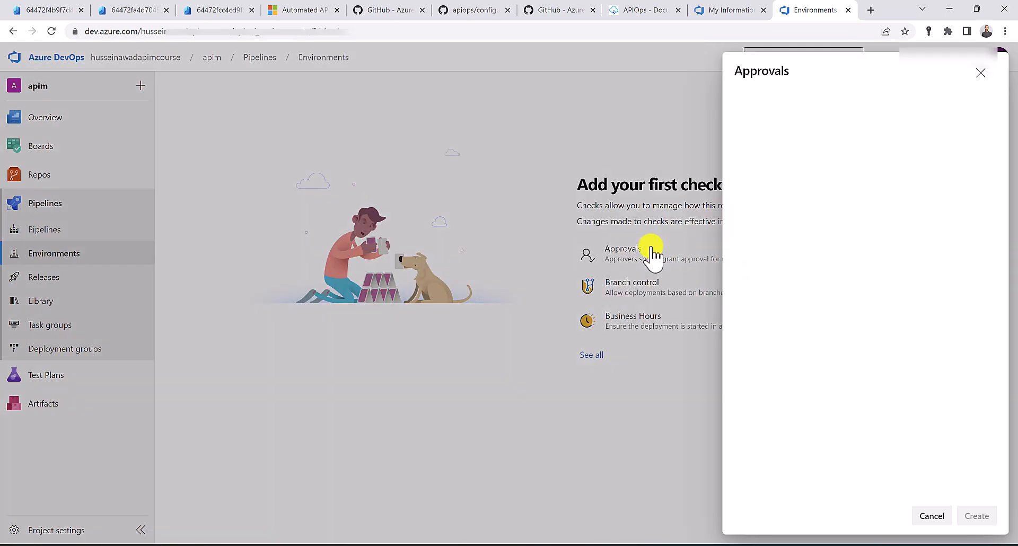
pyautogui.click(817, 118)
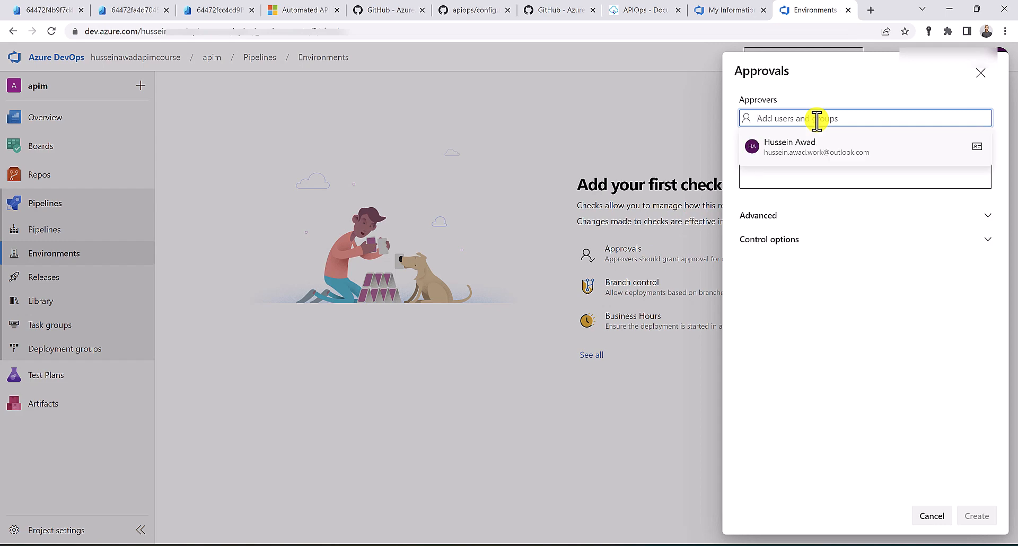
pyautogui.write('hussein')
pyautogui.click(828, 147)
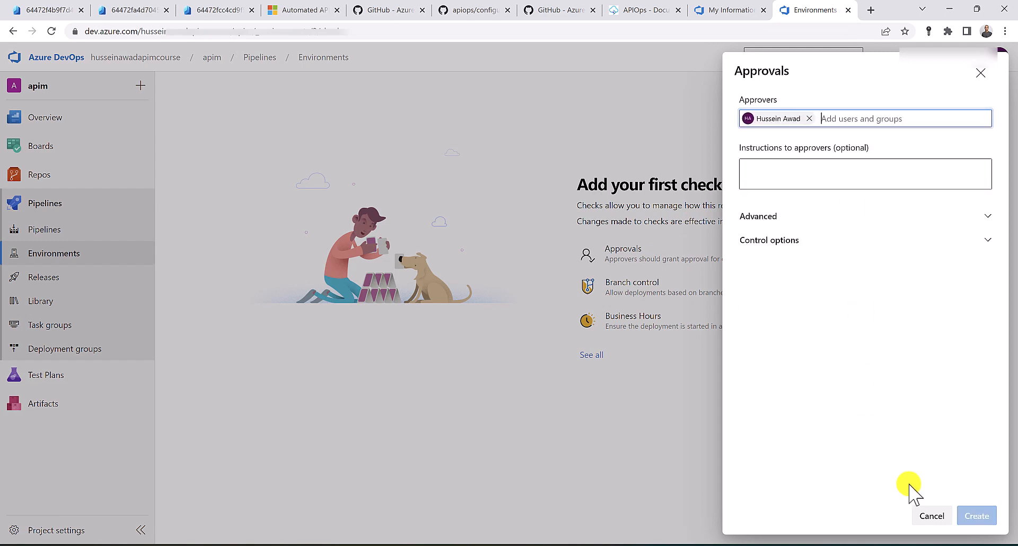
pyautogui.click(972, 515)
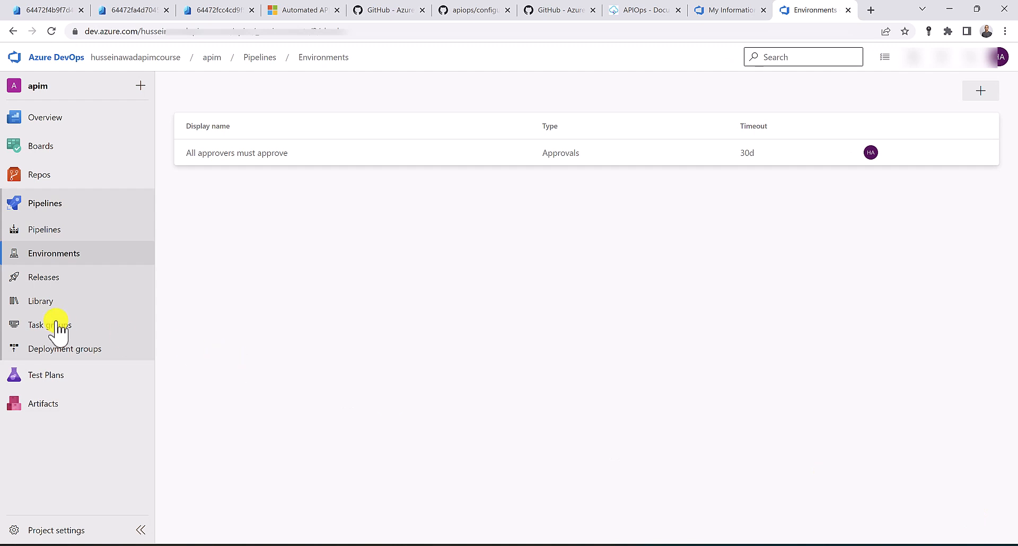
# Start a new variable group in Pipelines Library, clear its default name, and open Repos Files in a new tab
pyautogui.click(38, 306)
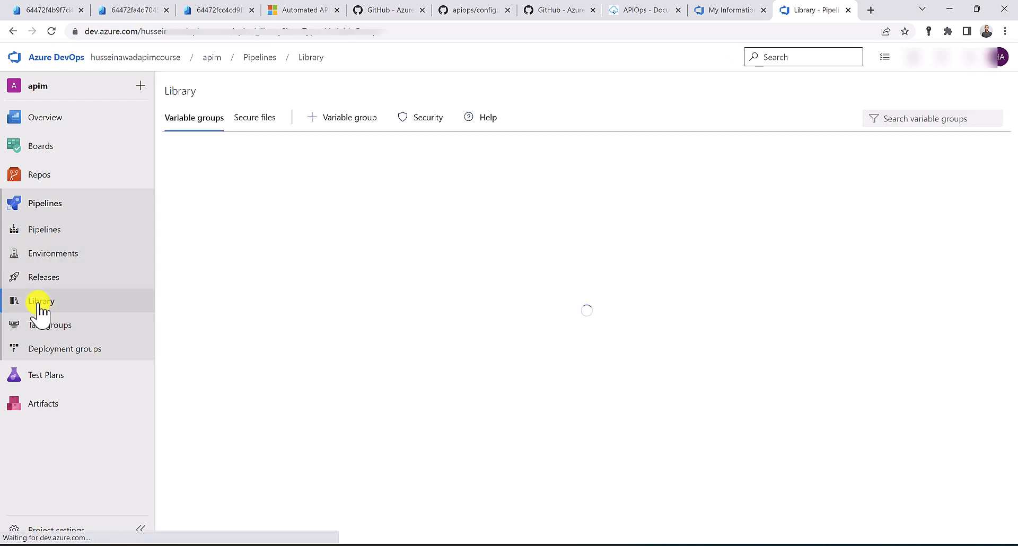
pyautogui.click(322, 127)
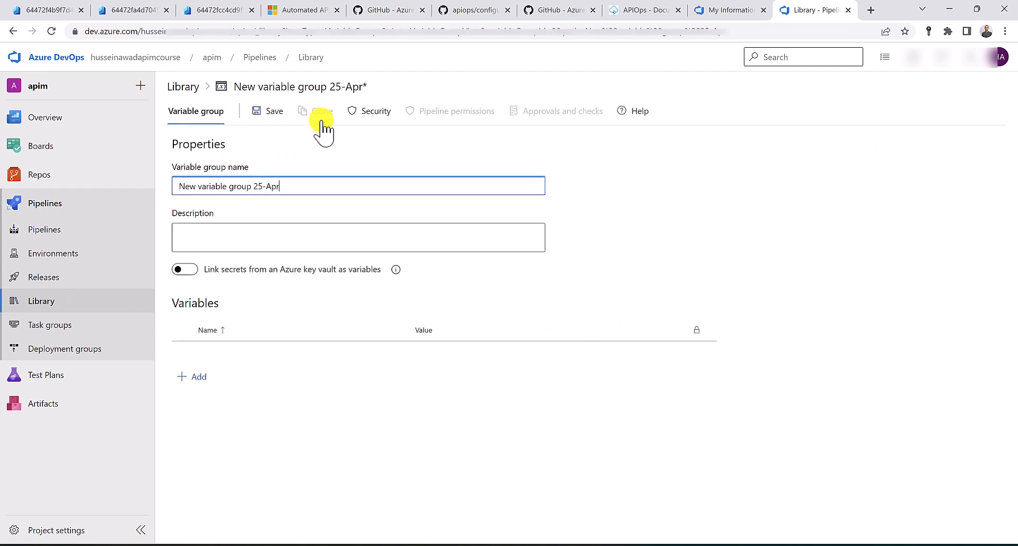
pyautogui.tripleClick(298, 186)
pyautogui.press('BackSpace')
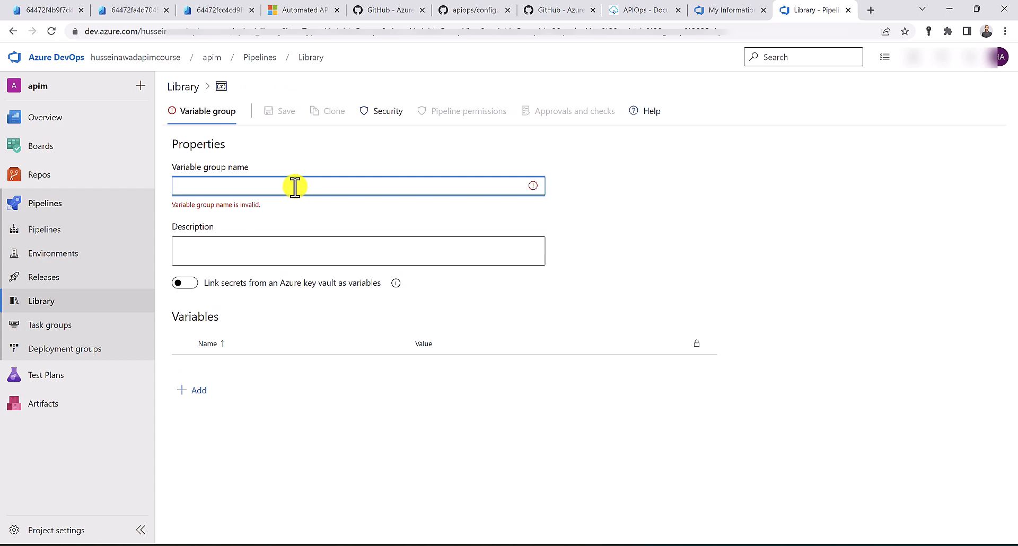
pyautogui.moveTo(58, 180)
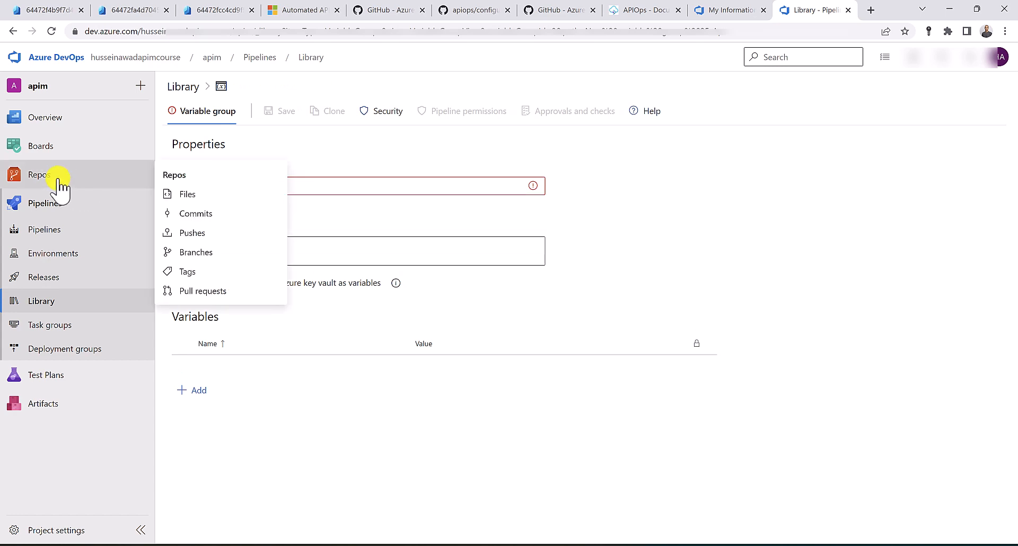
pyautogui.middleClick(183, 194)
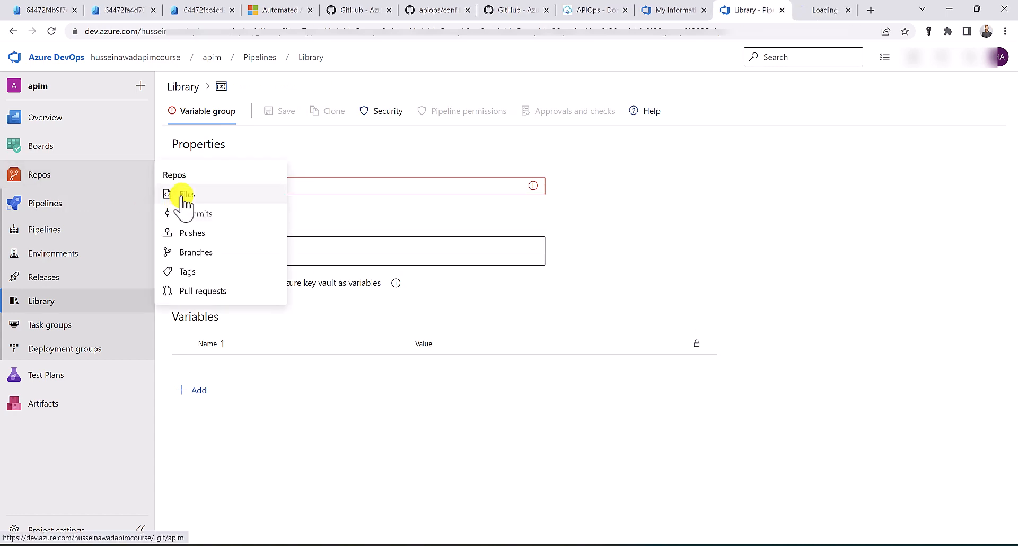
# Copy the group name 'apim-automation' from line 36 of tools/pipelines/run-extractor.yaml
pyautogui.click(822, 9)
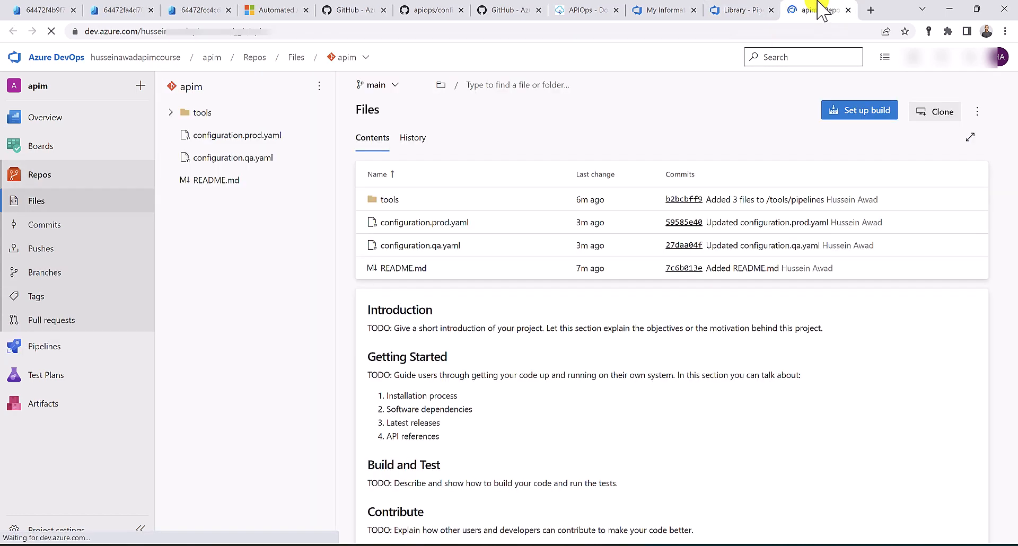
pyautogui.click(170, 112)
pyautogui.click(178, 137)
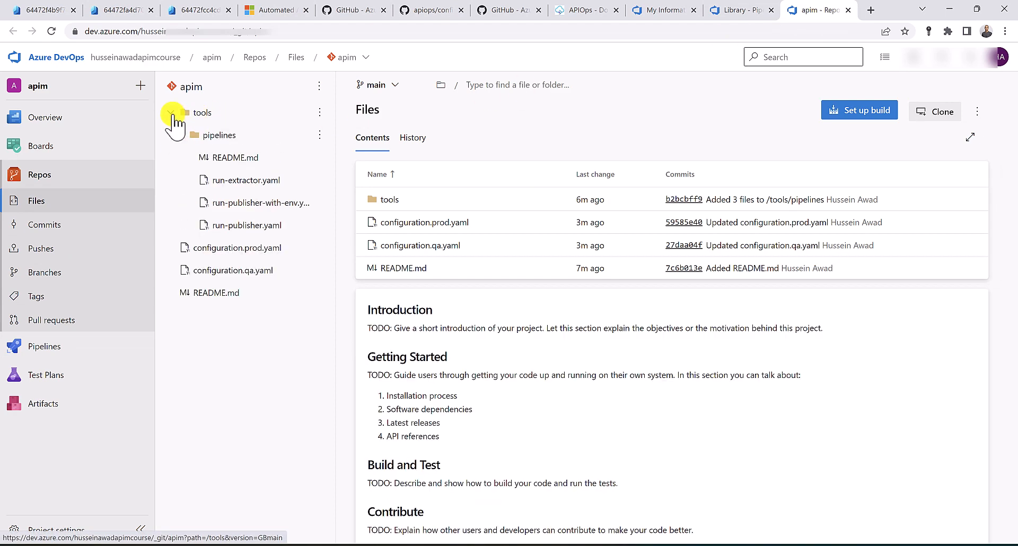
pyautogui.click(245, 180)
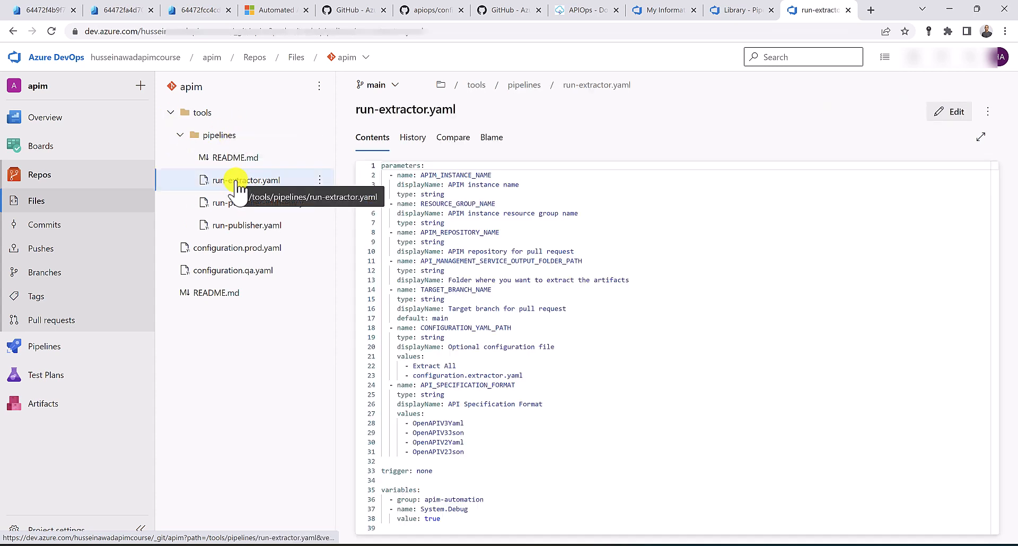
pyautogui.click(391, 489)
pyautogui.doubleClick(391, 490)
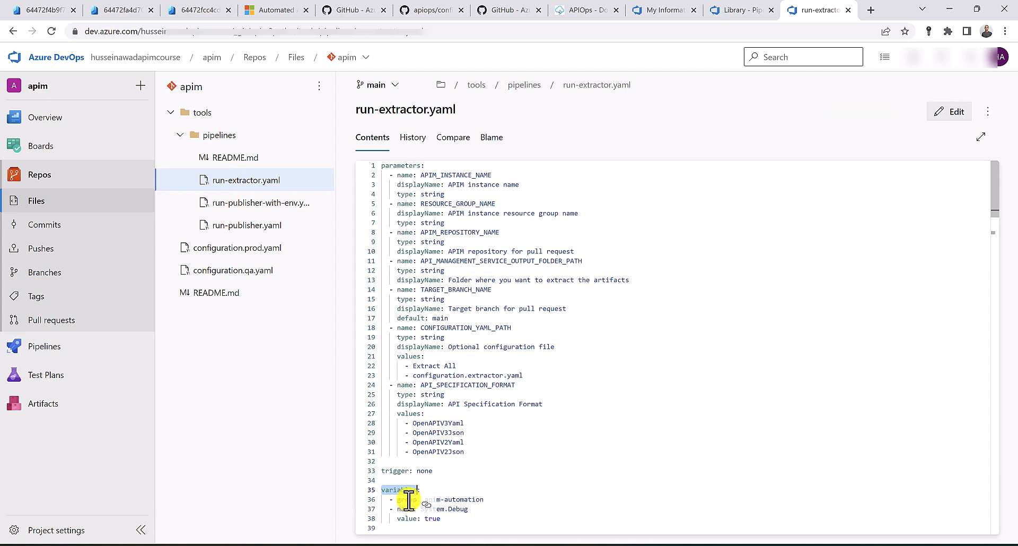
pyautogui.scroll(-1, 392, 490)
pyautogui.click(480, 443)
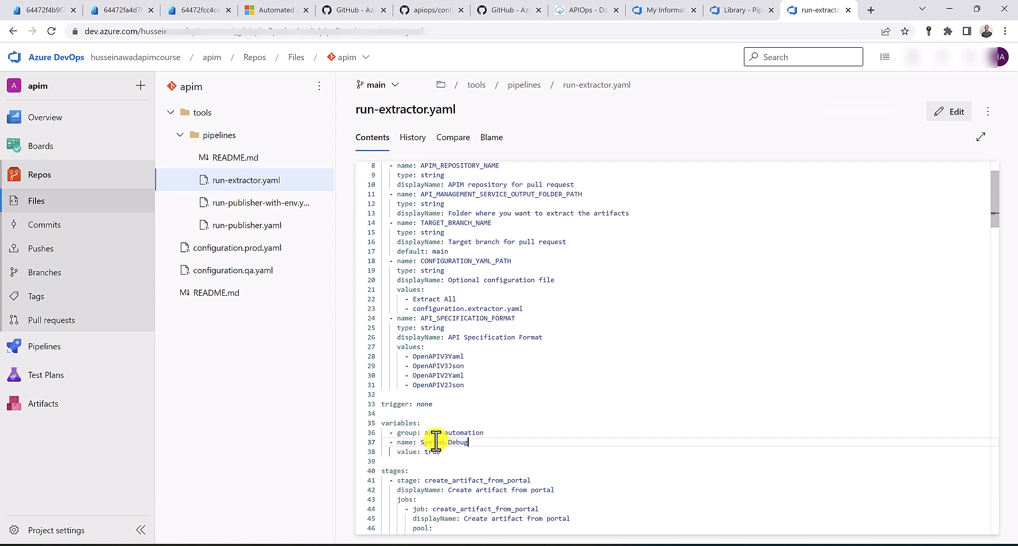
pyautogui.moveTo(426, 434); pyautogui.dragTo(485, 433)
pyautogui.hotkey('ctrl', 'c')
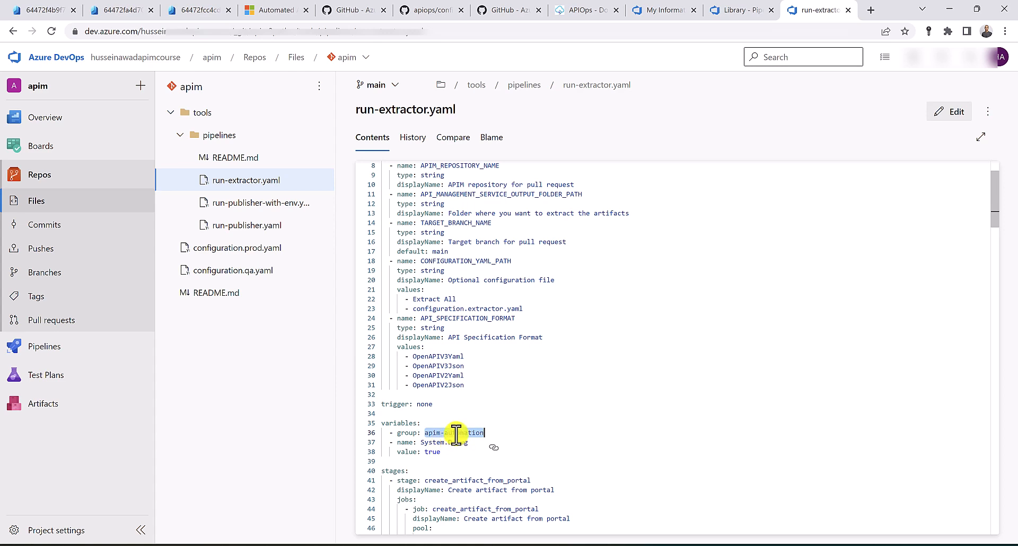
pyautogui.click(737, 10)
# Paste 'apim-automation' as the variable group name, then switch to the APIOps documentation
pyautogui.hotkey('ctrl', 'v')
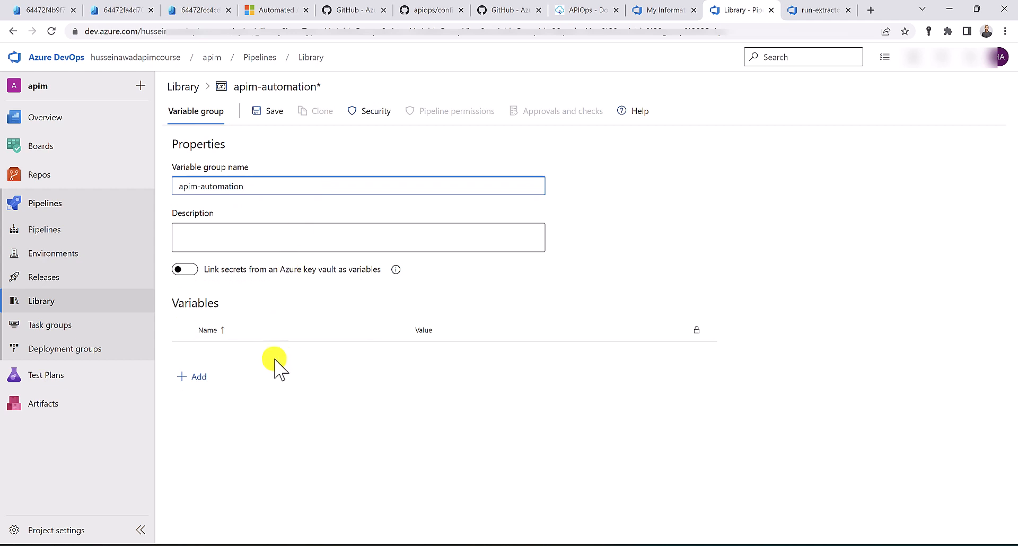
pyautogui.click(567, 11)
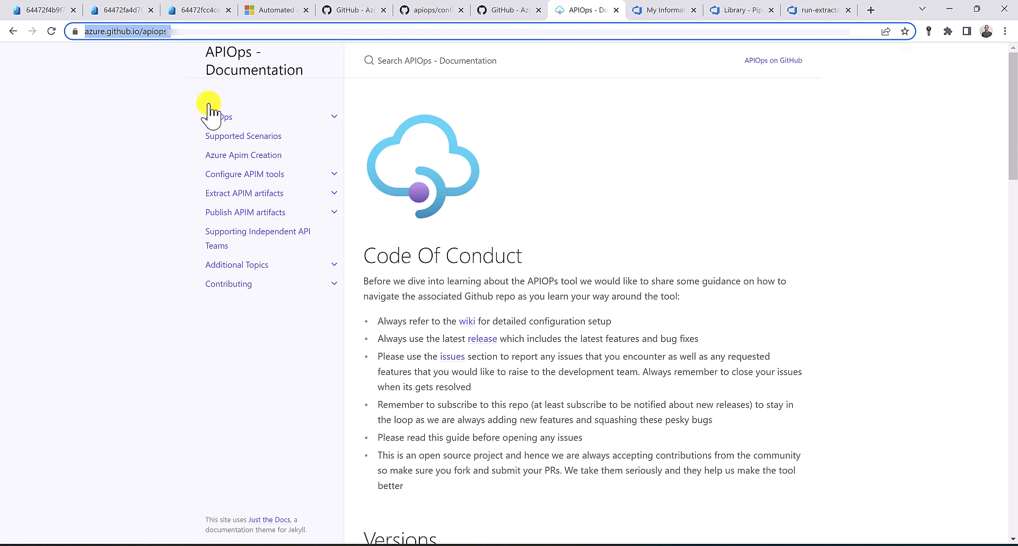
# Copy SERVICE_CONNECTION_NAME from step 3 of the 'Configure APIM tools in Azure DevOps' guide
pyautogui.click(334, 193)
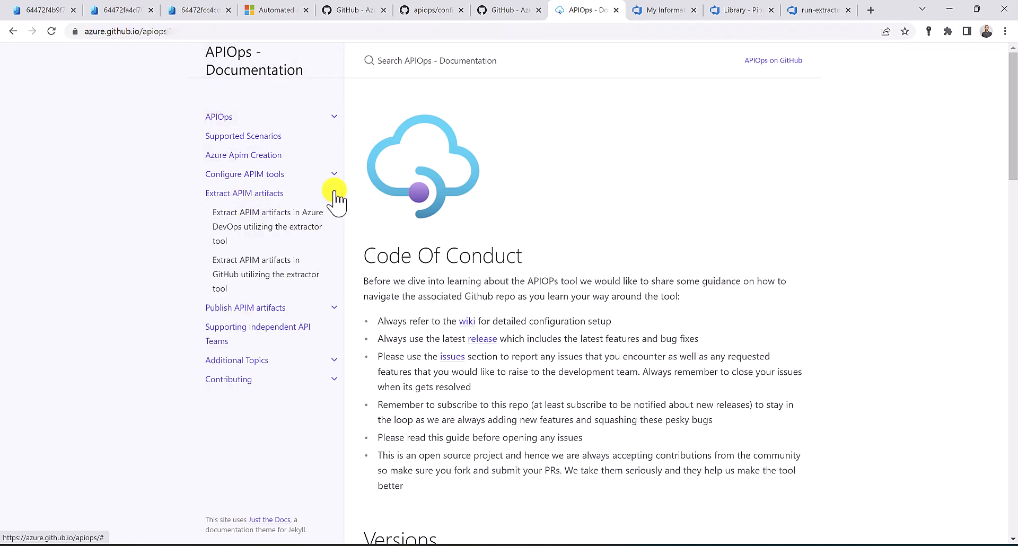
pyautogui.click(276, 234)
pyautogui.scroll(-10, 409, 228)
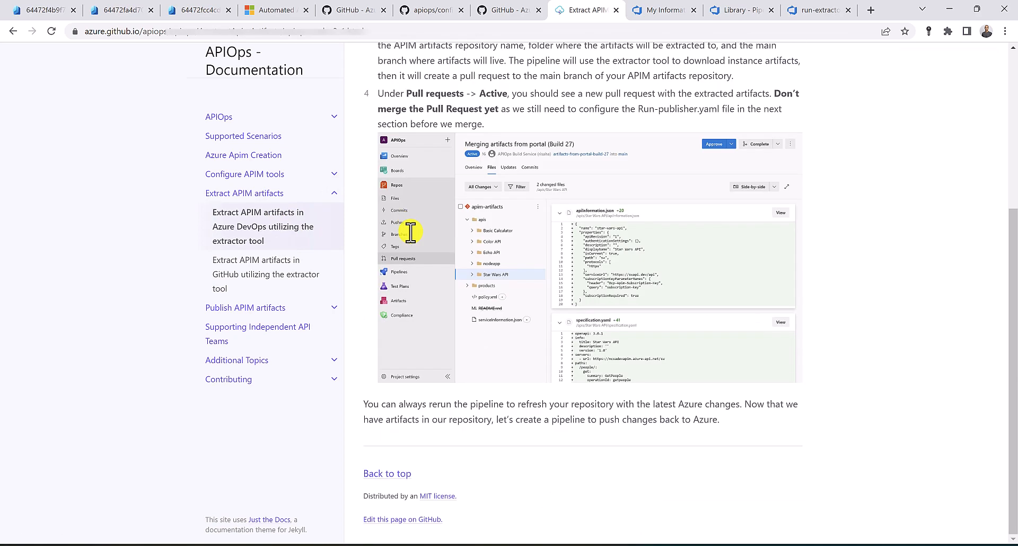
pyautogui.click(334, 174)
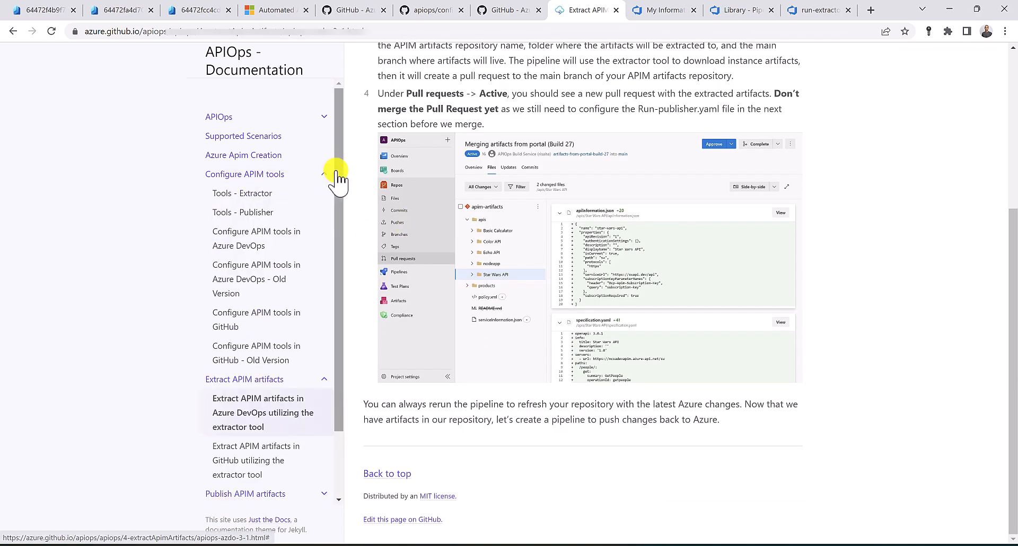
pyautogui.click(293, 245)
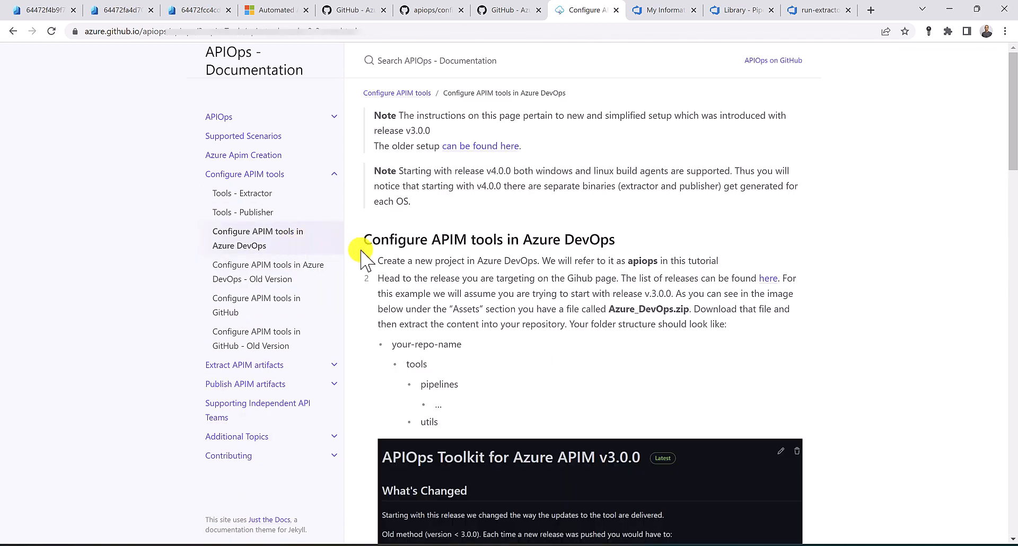
pyautogui.scroll(-15, 437, 261)
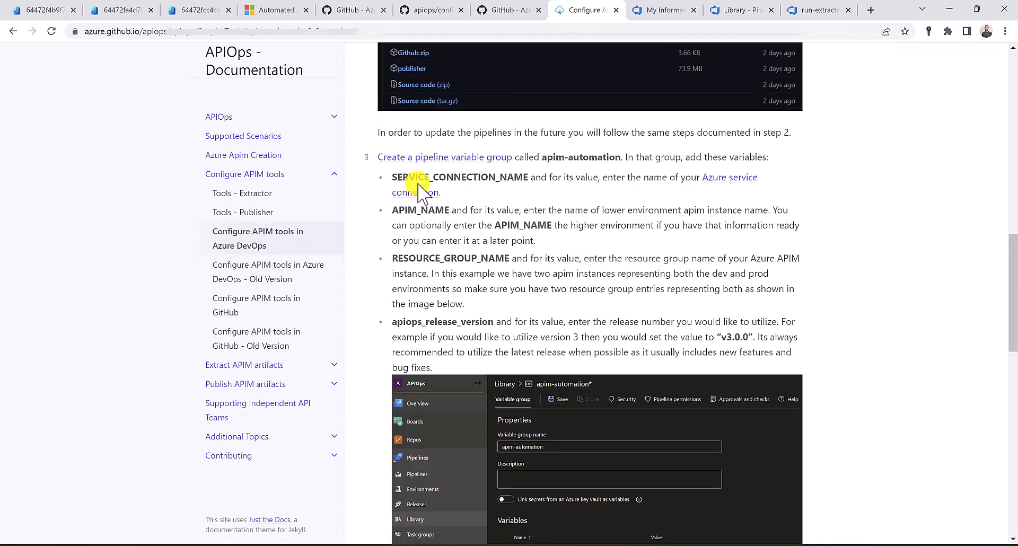
pyautogui.moveTo(393, 177); pyautogui.dragTo(511, 178)
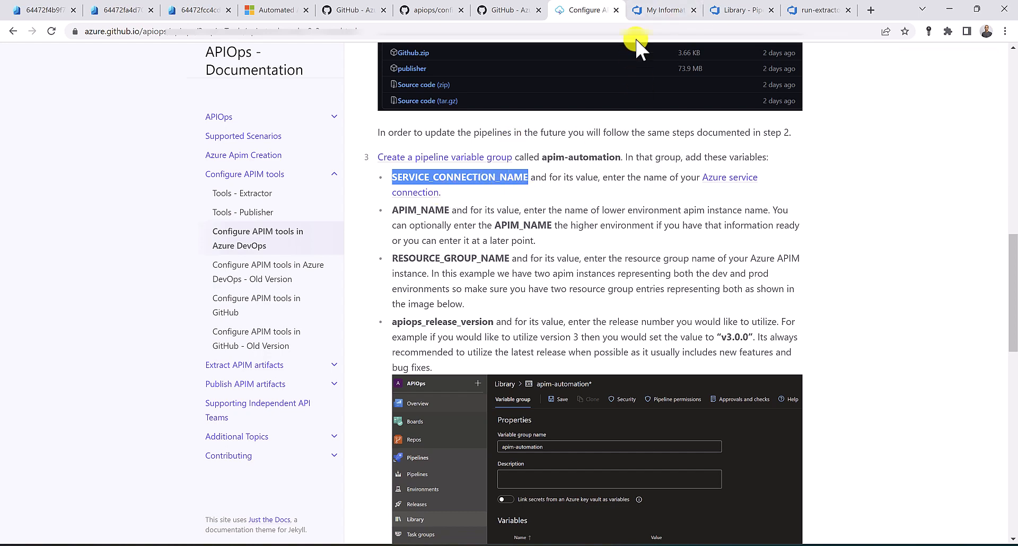
pyautogui.click(740, 13)
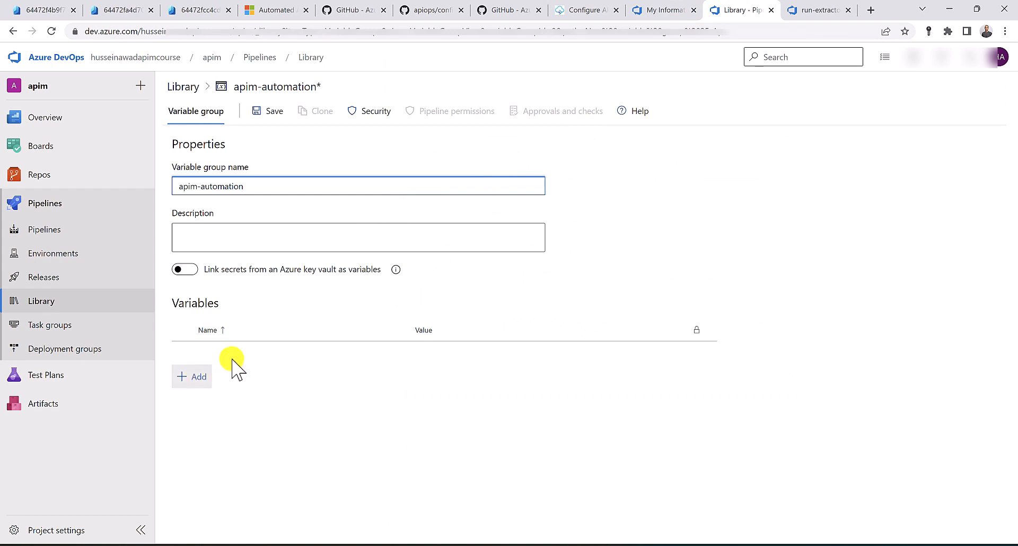
# Add SERVICE_CONNECTION_NAME with value apim-connection, and copy APIM_NAME from the docs
pyautogui.click(199, 377)
pyautogui.click(432, 354)
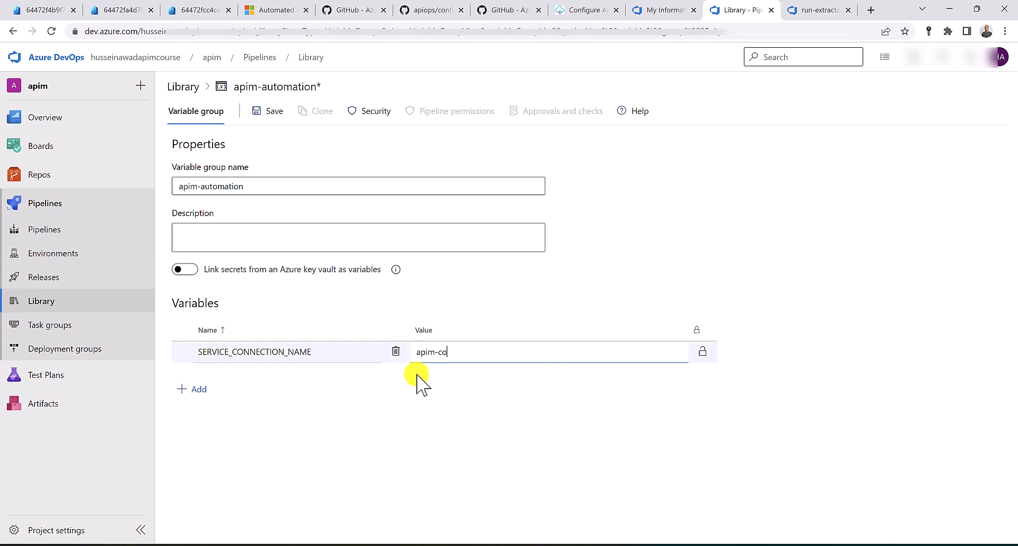
pyautogui.click(594, 9)
pyautogui.moveTo(392, 210); pyautogui.dragTo(442, 210)
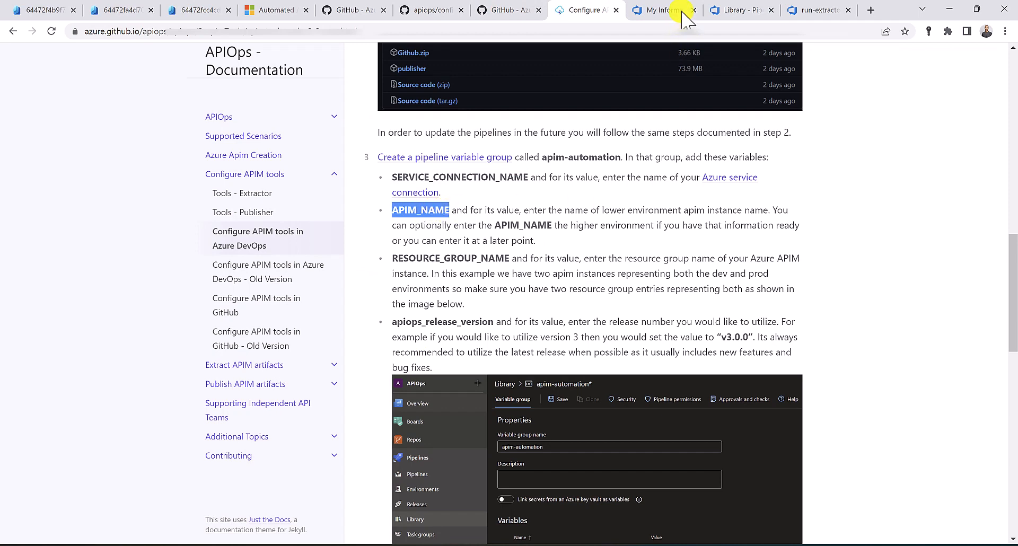
pyautogui.click(742, 10)
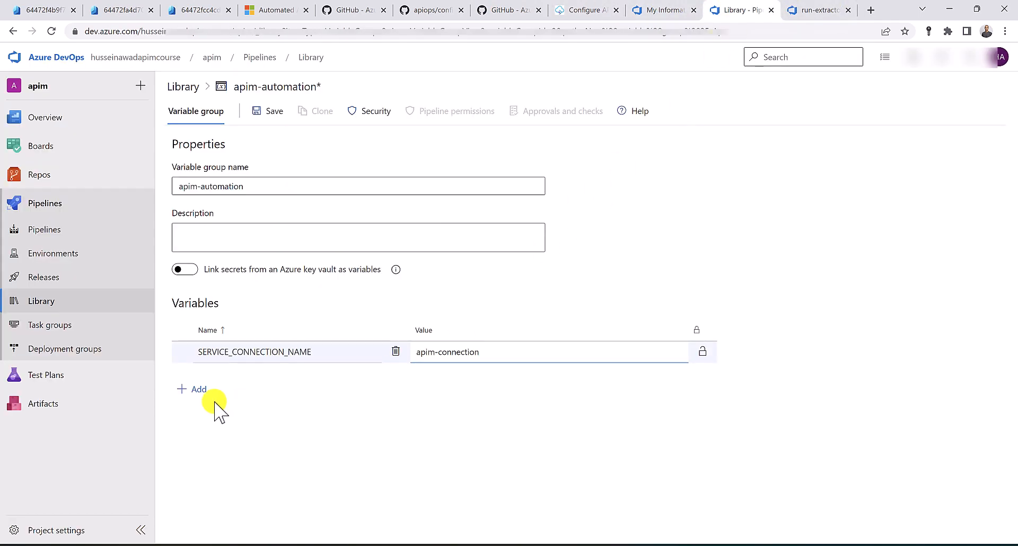
# Add the APIM_NAME variable set to the dev instance name apim-cicd-dev-ha
pyautogui.click(196, 391)
pyautogui.write('APIM_NAME')
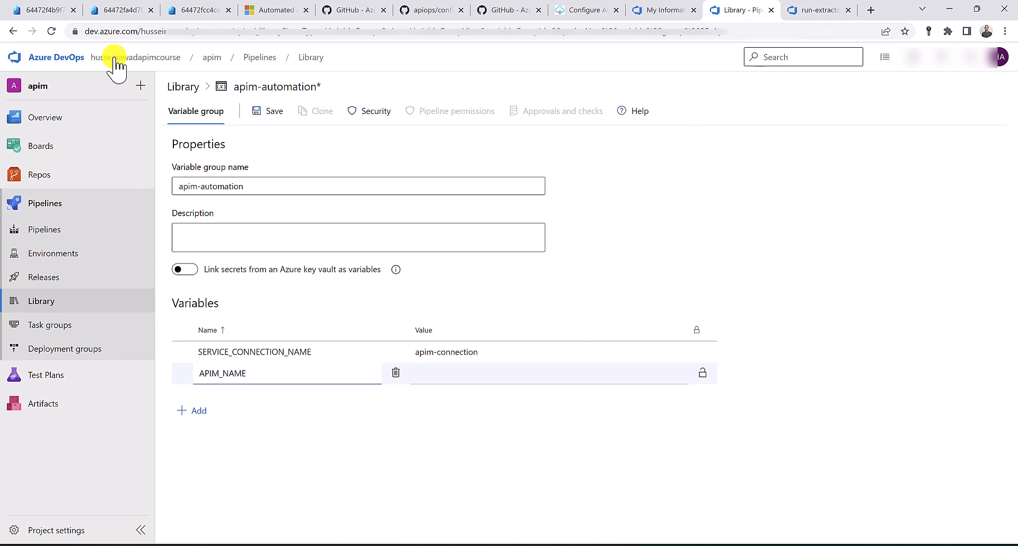
pyautogui.click(45, 9)
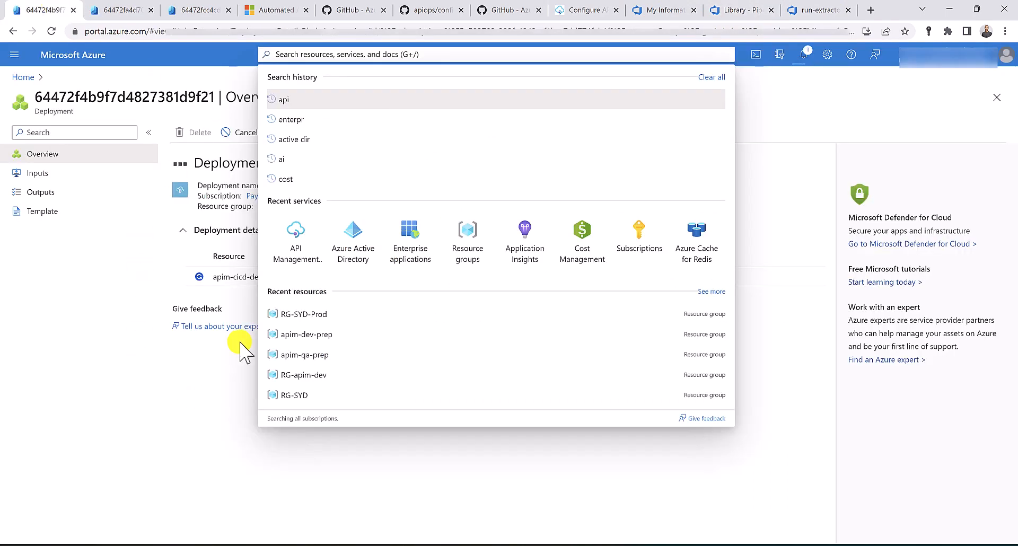
pyautogui.moveTo(291, 278); pyautogui.dragTo(215, 274)
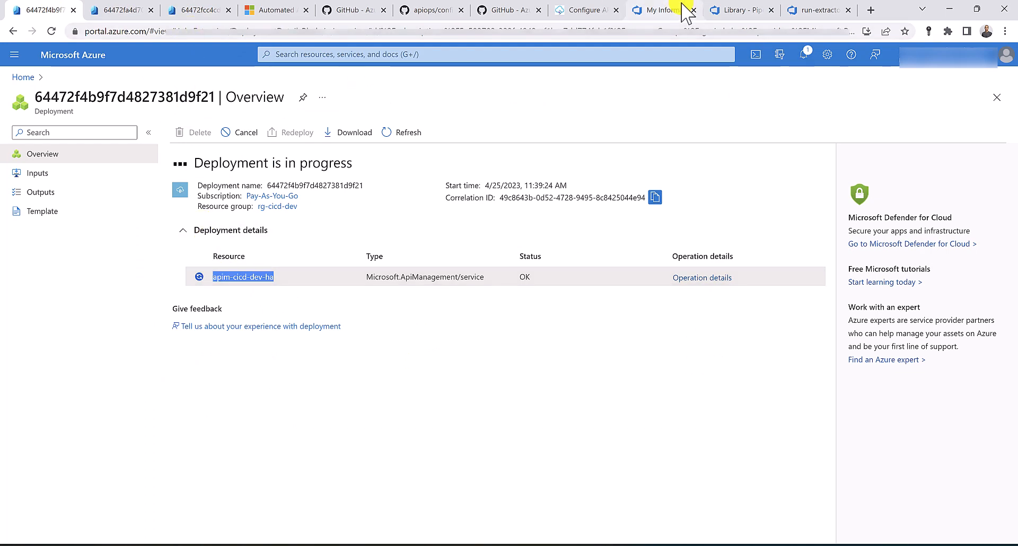
pyautogui.click(751, 11)
pyautogui.click(437, 378)
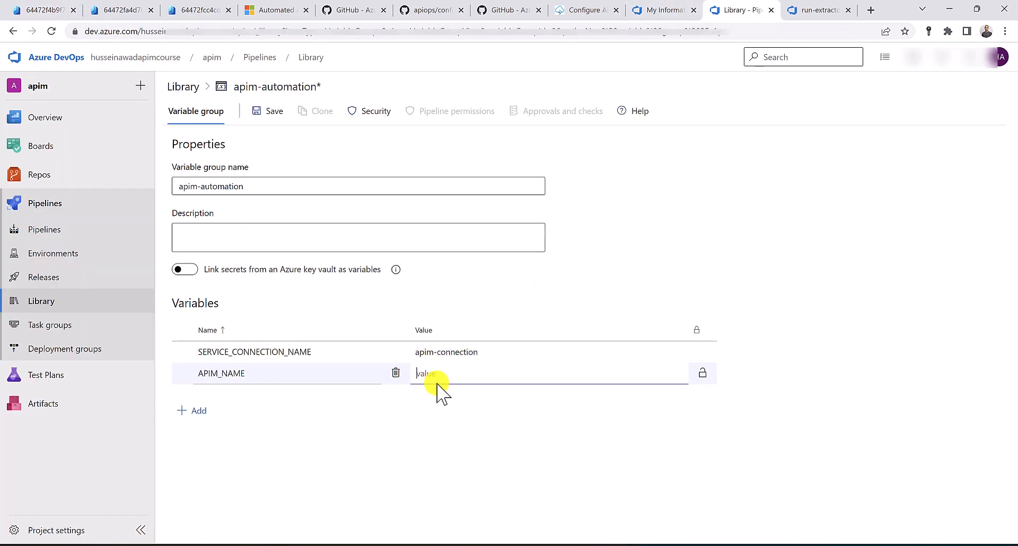
pyautogui.write('apim-cicd-dev-ha')
# Add APIM_NAME_QA set to the qa instance name apim-cicd-qa-ha
pyautogui.click(201, 412)
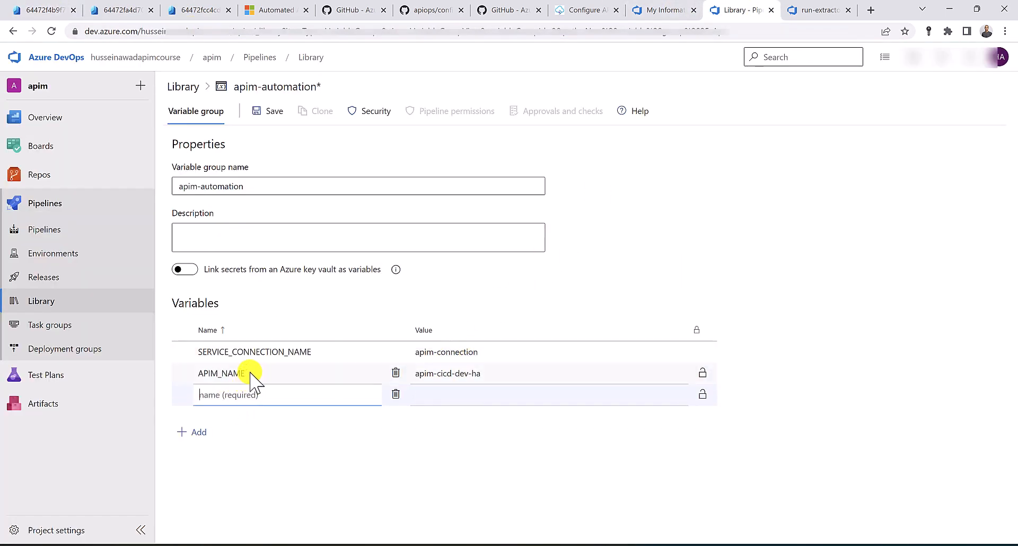
pyautogui.moveTo(245, 374); pyautogui.dragTo(194, 374)
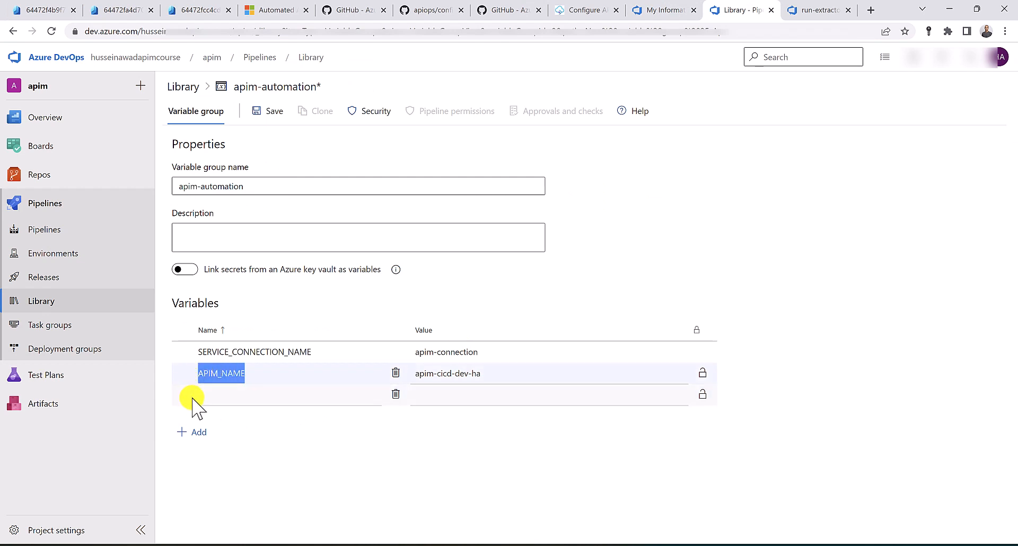
pyautogui.hotkey('ctrl', 'c')
pyautogui.click(245, 403)
pyautogui.hotkey('ctrl', 'v')
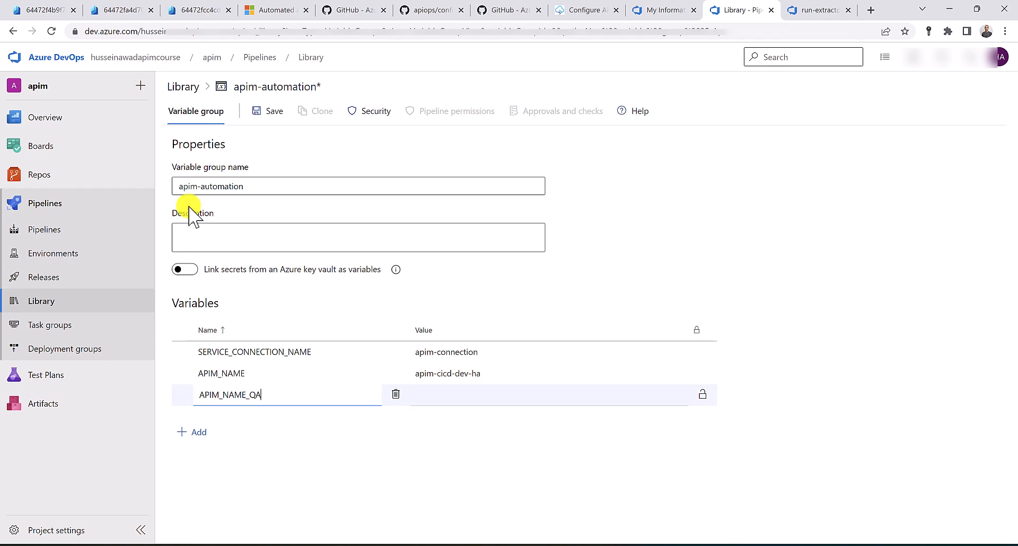
pyautogui.click(116, 10)
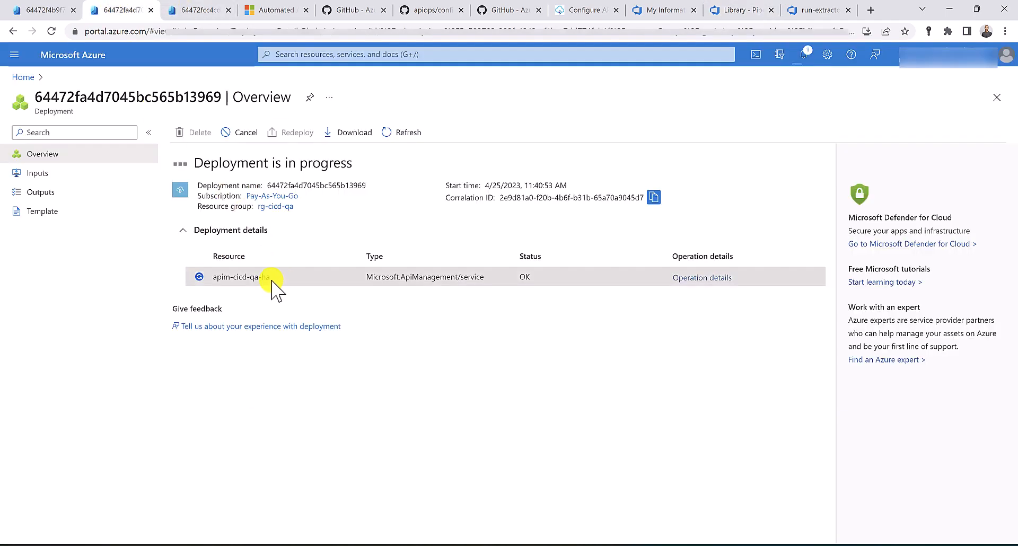
pyautogui.moveTo(270, 285); pyautogui.dragTo(212, 283)
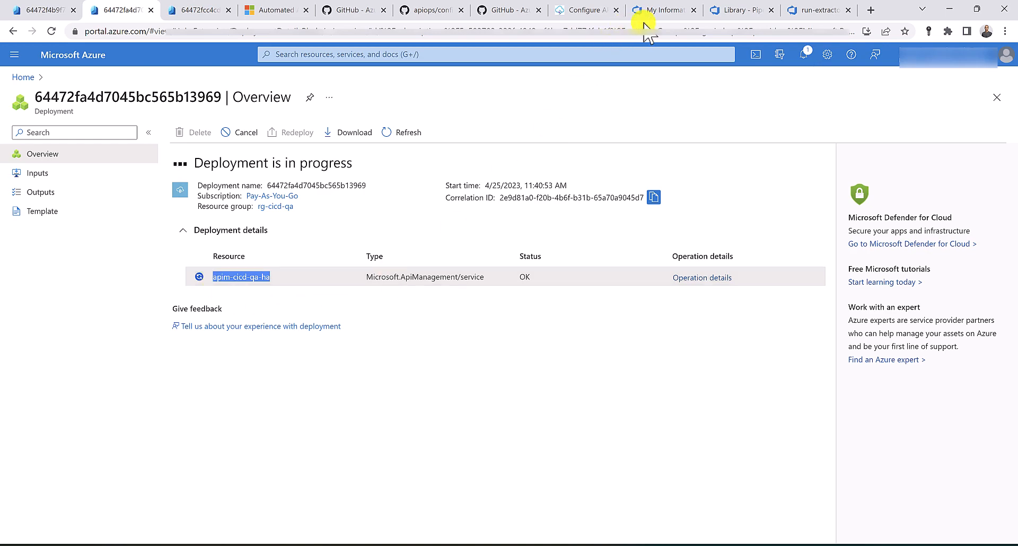
pyautogui.click(735, 10)
pyautogui.click(428, 396)
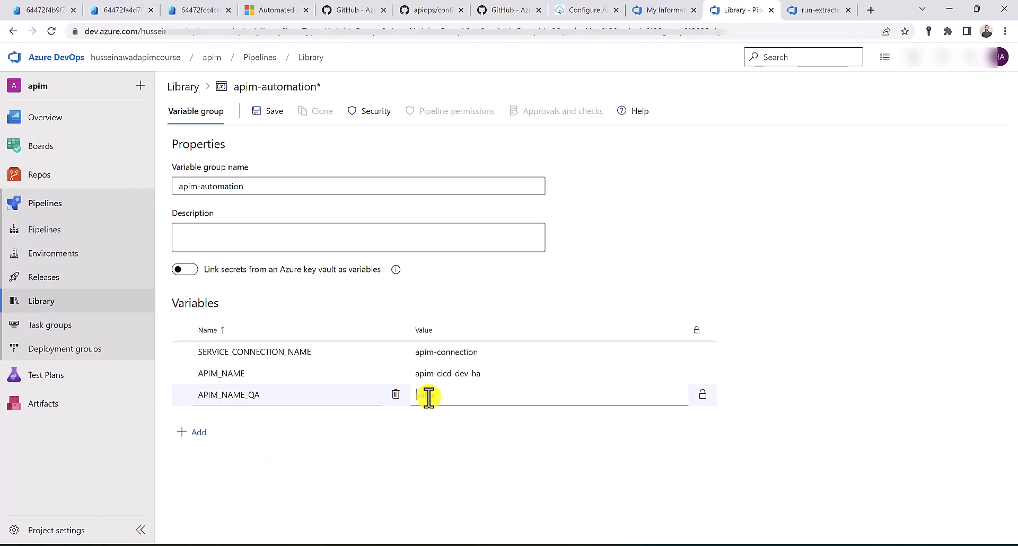
# Add APIM_NAME_PROD set to the prod instance name apim-cicd-prod-ha
pyautogui.click(192, 432)
pyautogui.moveTo(272, 395); pyautogui.dragTo(202, 413)
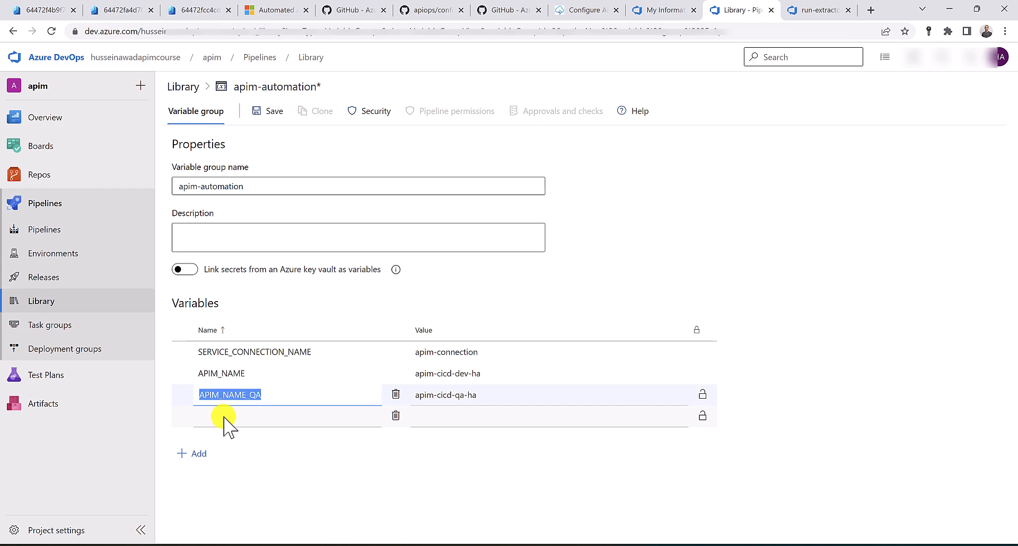
pyautogui.click(226, 420)
pyautogui.hotkey('ctrl', 'v')
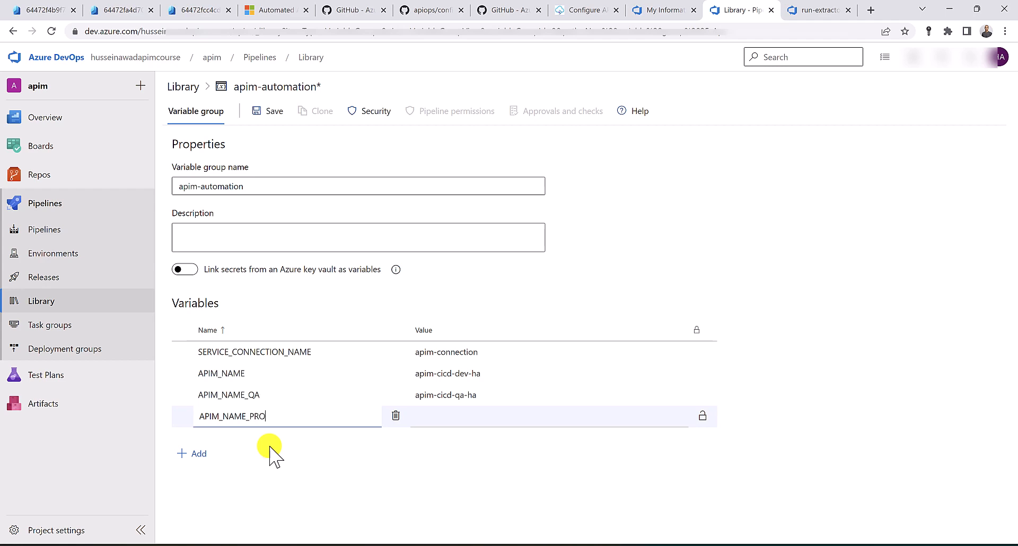
pyautogui.click(201, 10)
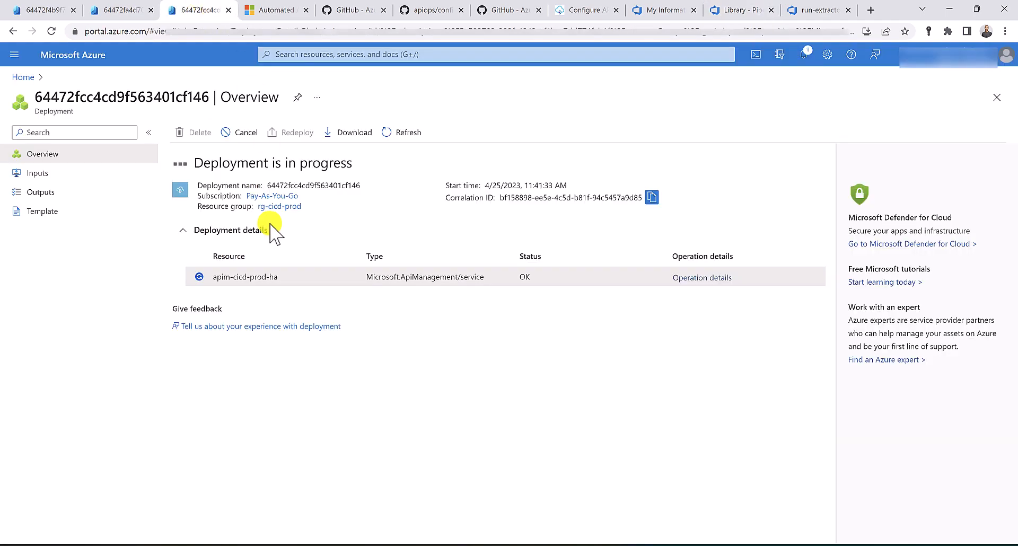
pyautogui.moveTo(278, 277); pyautogui.dragTo(219, 277)
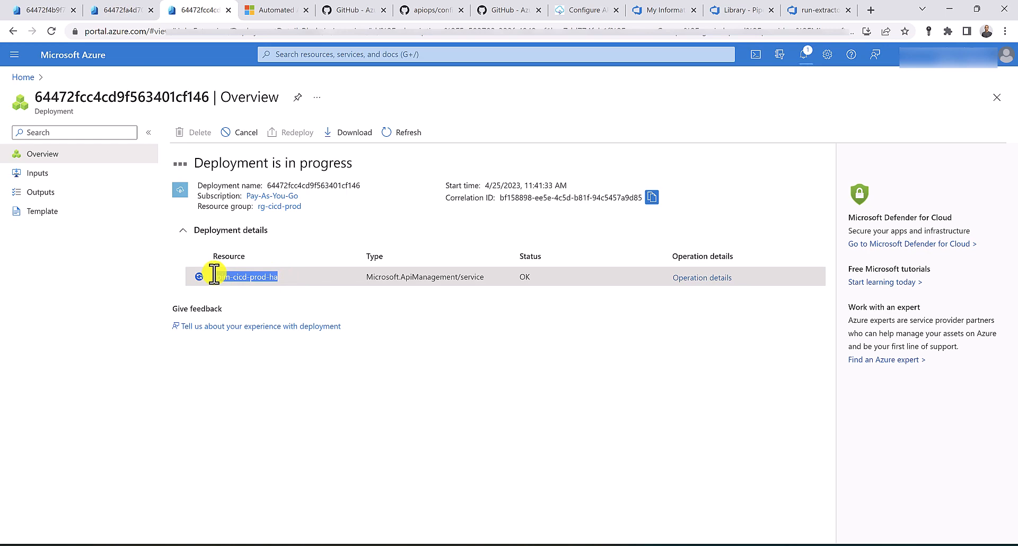
pyautogui.moveTo(214, 276); pyautogui.dragTo(211, 276)
pyautogui.click(747, 9)
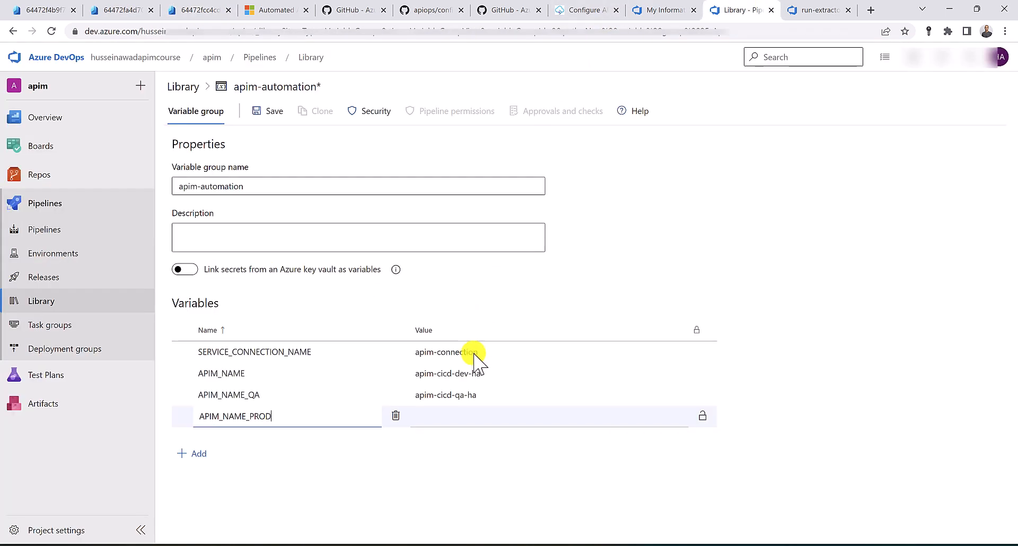
pyautogui.click(460, 416)
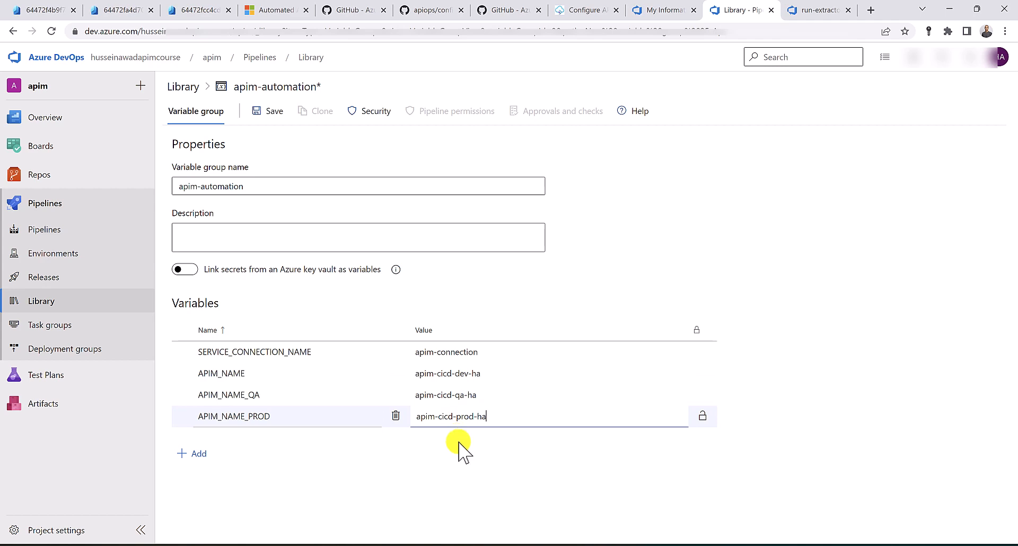
# Add RESOURCE_GROUP_NAME with value rg-cicd-dev from the dev deployment
pyautogui.click(602, 10)
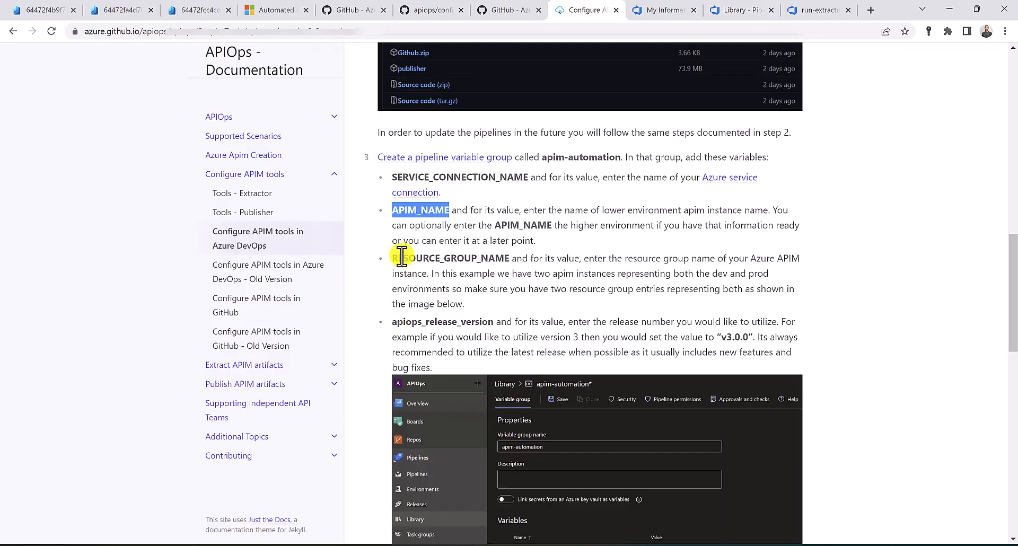
pyautogui.moveTo(392, 259); pyautogui.dragTo(504, 259)
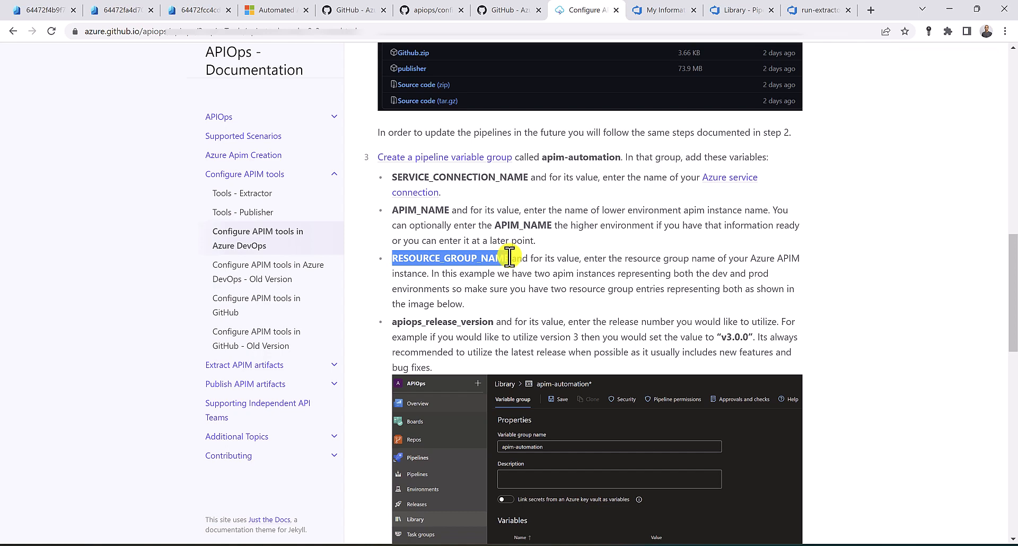
pyautogui.click(740, 9)
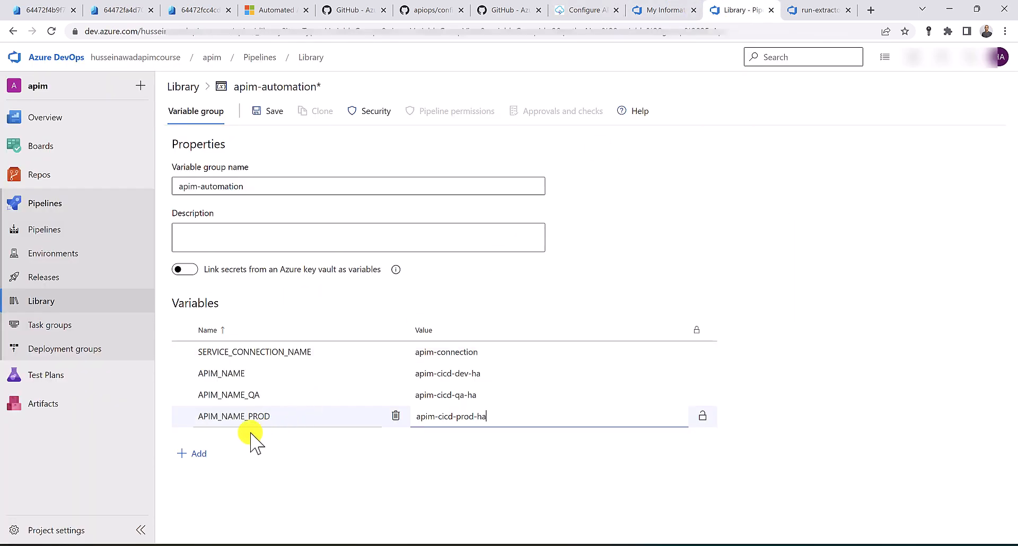
pyautogui.click(196, 454)
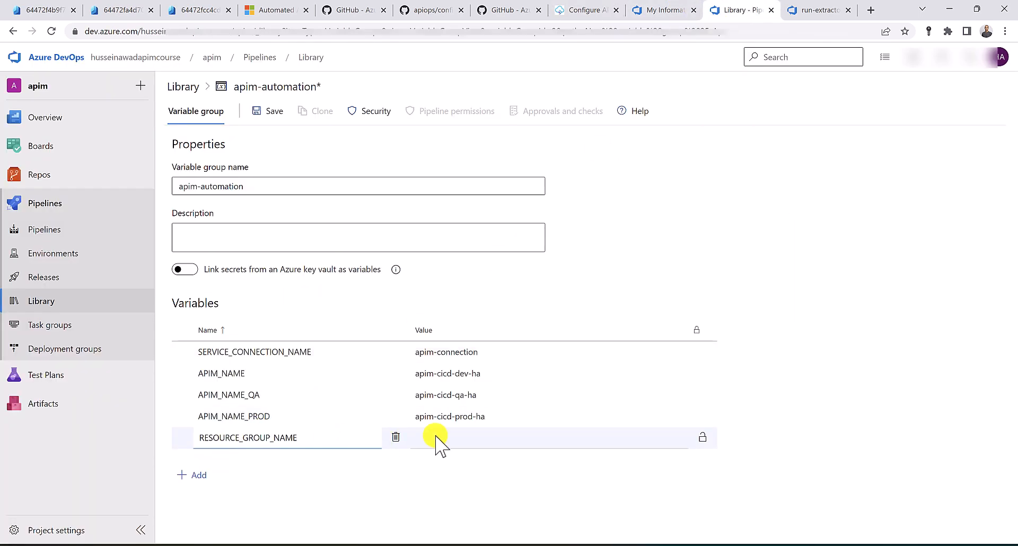
pyautogui.click(52, 9)
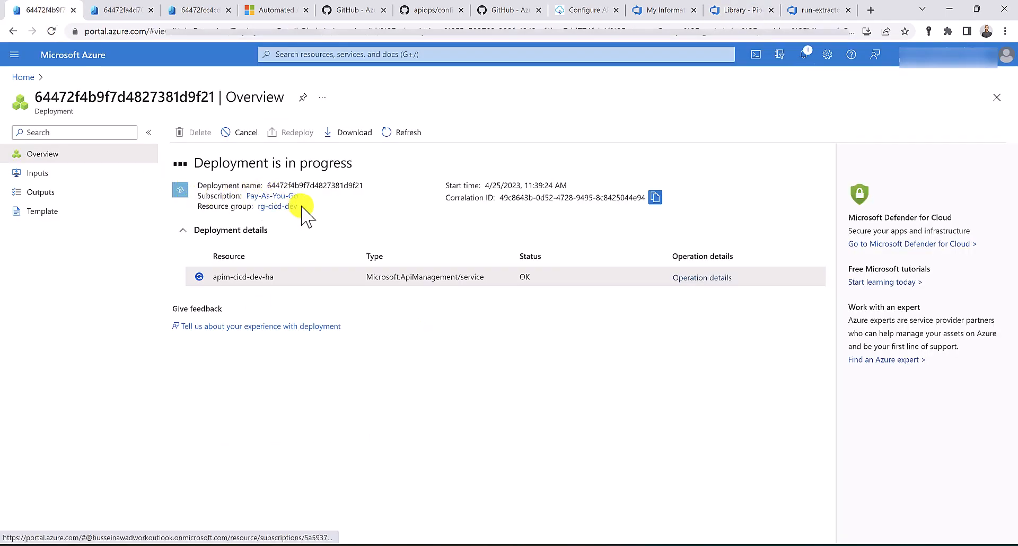
pyautogui.moveTo(299, 208); pyautogui.dragTo(260, 208)
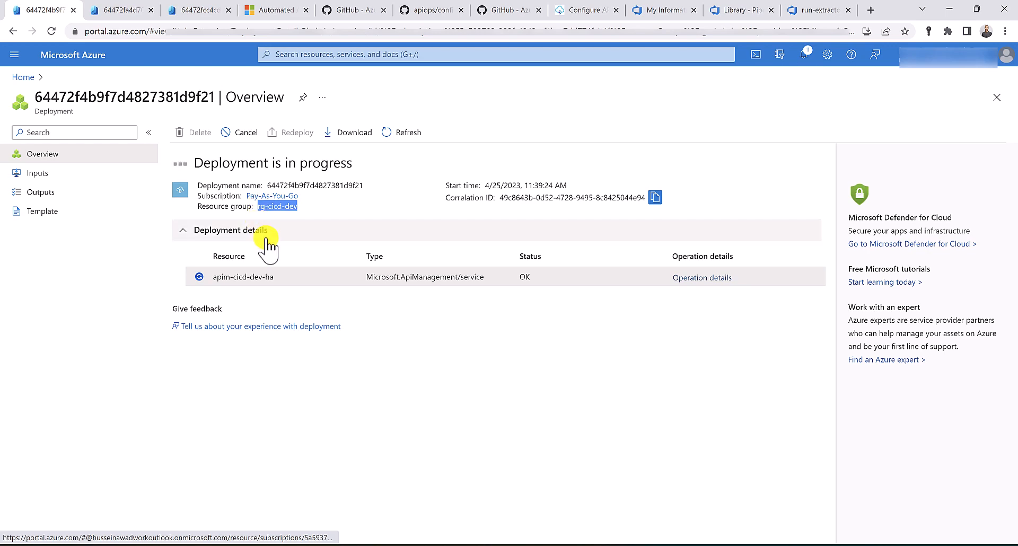
pyautogui.click(747, 10)
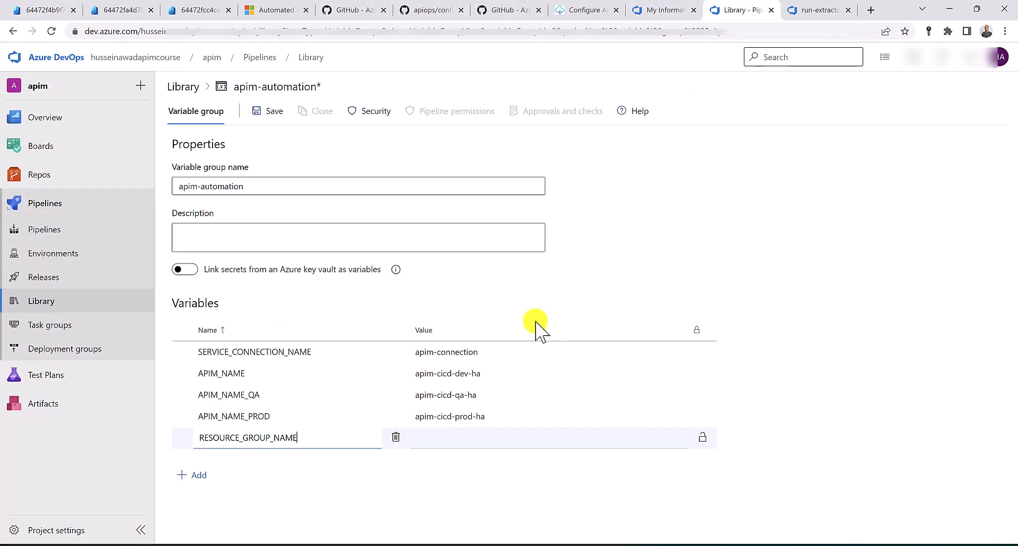
pyautogui.click(454, 436)
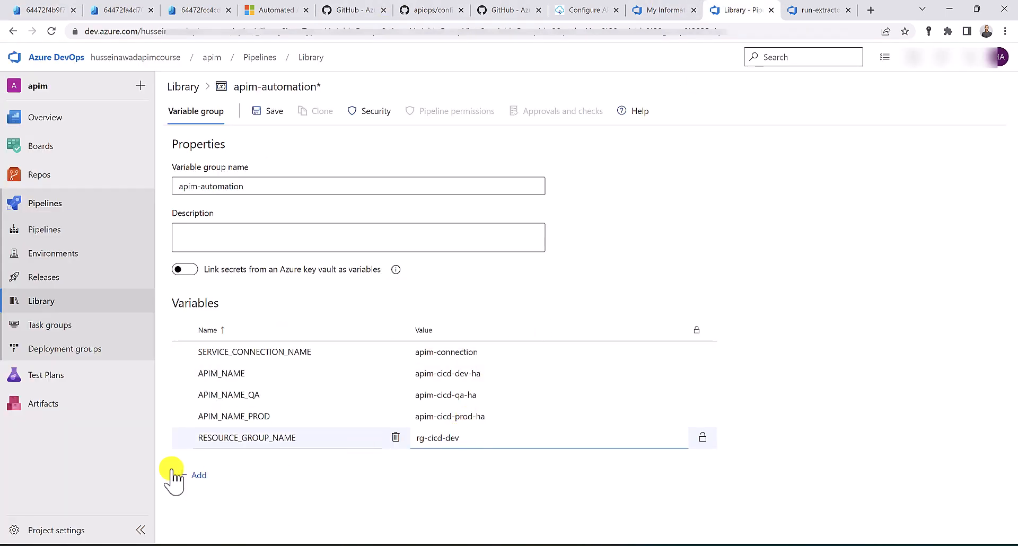
# Add RESOURCE_GROUP_NAME_QA with value rg-cicd-qa from the QA deployment
pyautogui.click(190, 479)
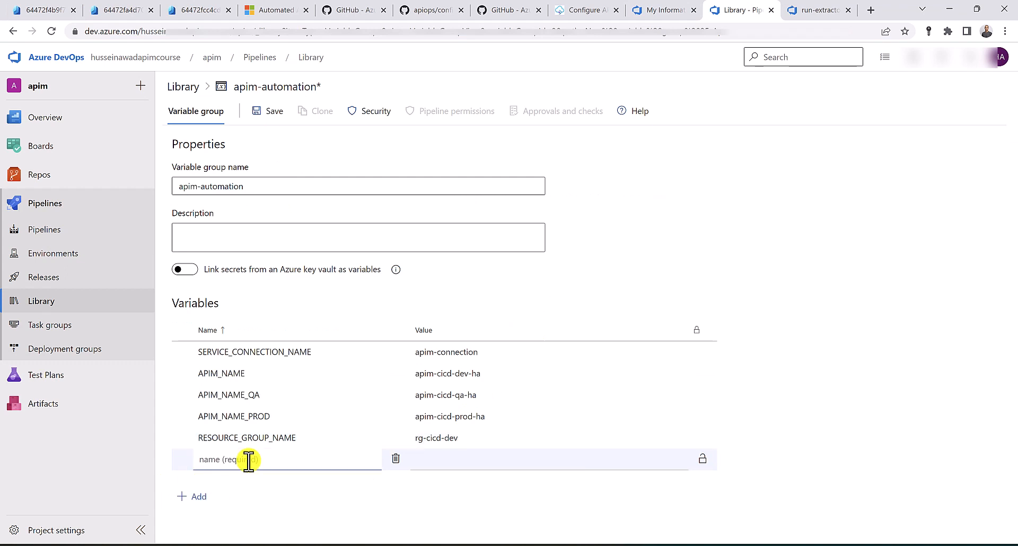
pyautogui.doubleClick(256, 437)
pyautogui.hotkey('ctrl', 'c')
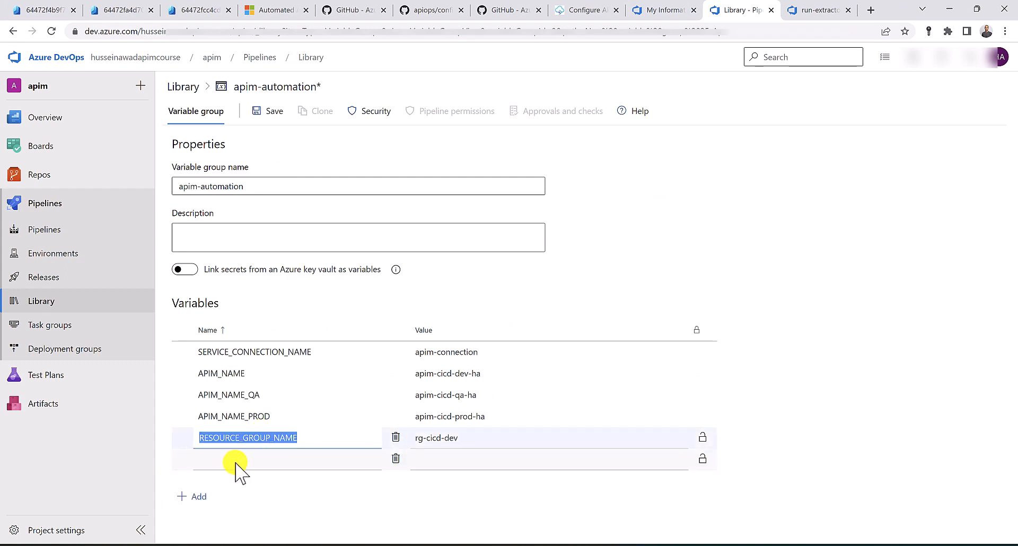
pyautogui.click(235, 465)
pyautogui.hotkey('ctrl', 'v')
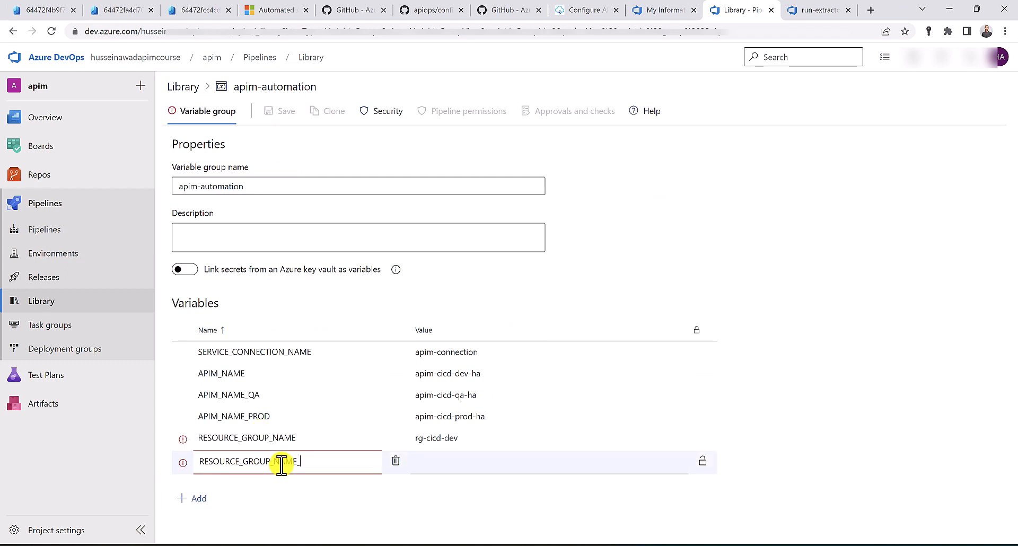
pyautogui.write('_QA')
pyautogui.click(199, 501)
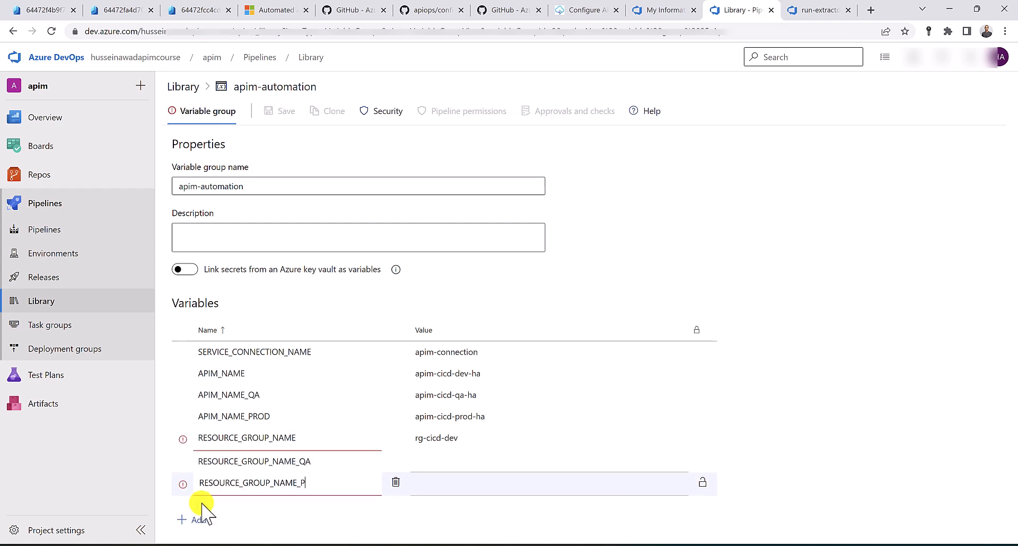
pyautogui.click(128, 10)
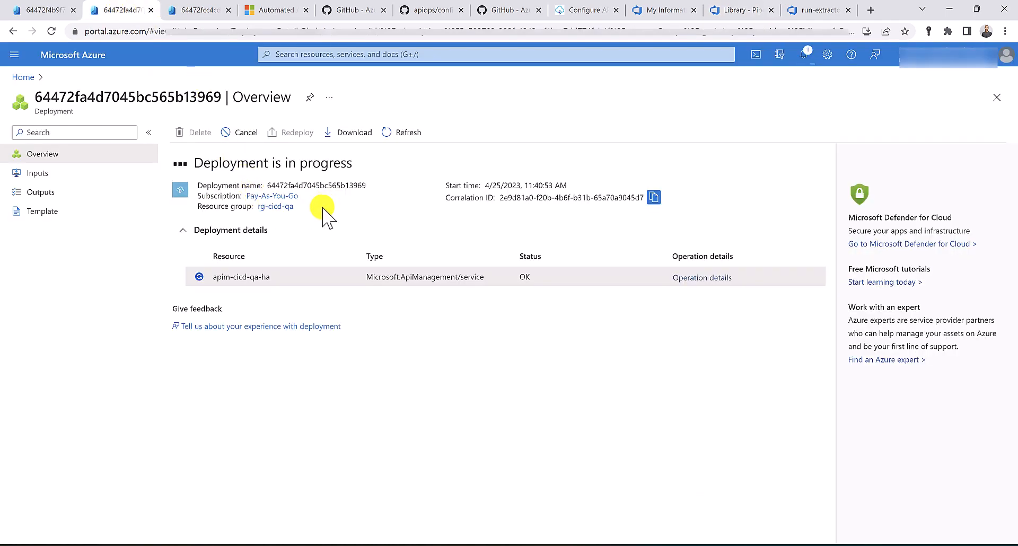
pyautogui.moveTo(325, 209); pyautogui.dragTo(264, 208)
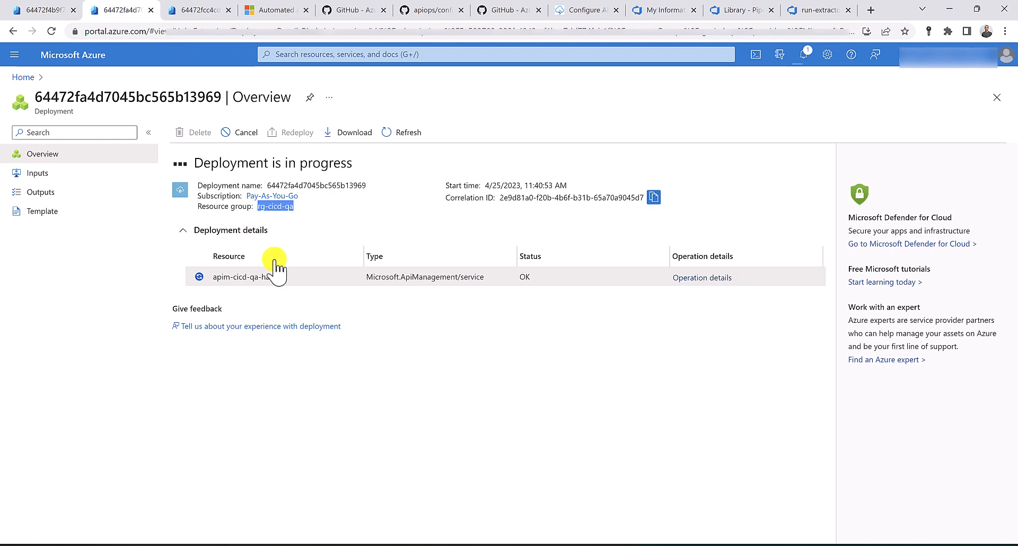
pyautogui.click(748, 9)
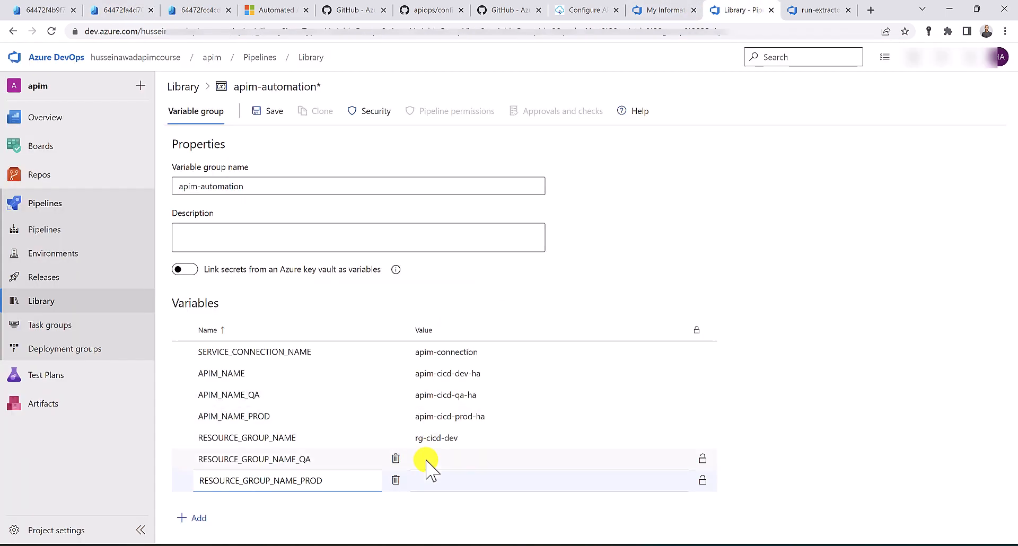
pyautogui.click(444, 459)
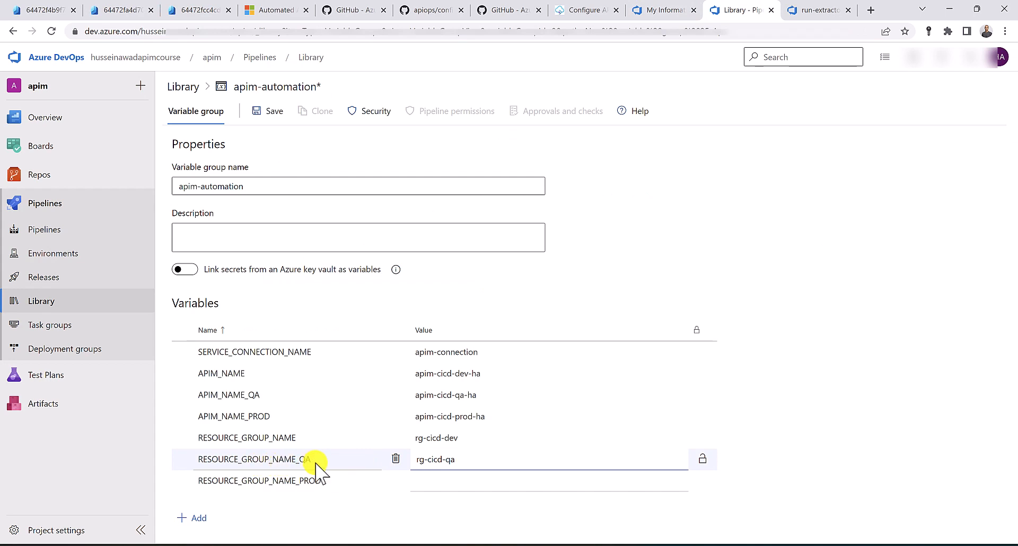
# Set RESOURCE_GROUP_NAME_PROD to rg-cicd-prod from the prod deployment
pyautogui.click(200, 11)
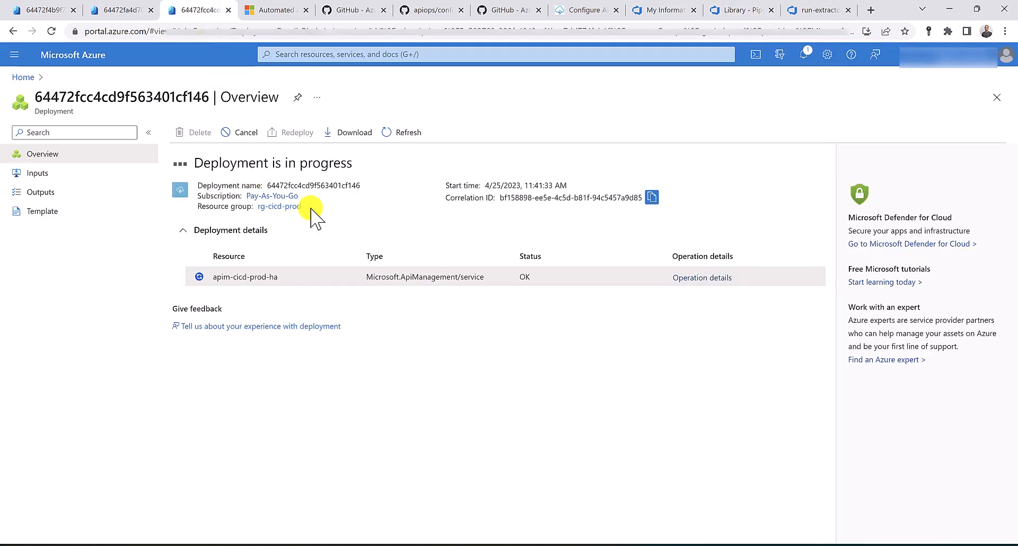
pyautogui.moveTo(311, 208); pyautogui.dragTo(259, 211)
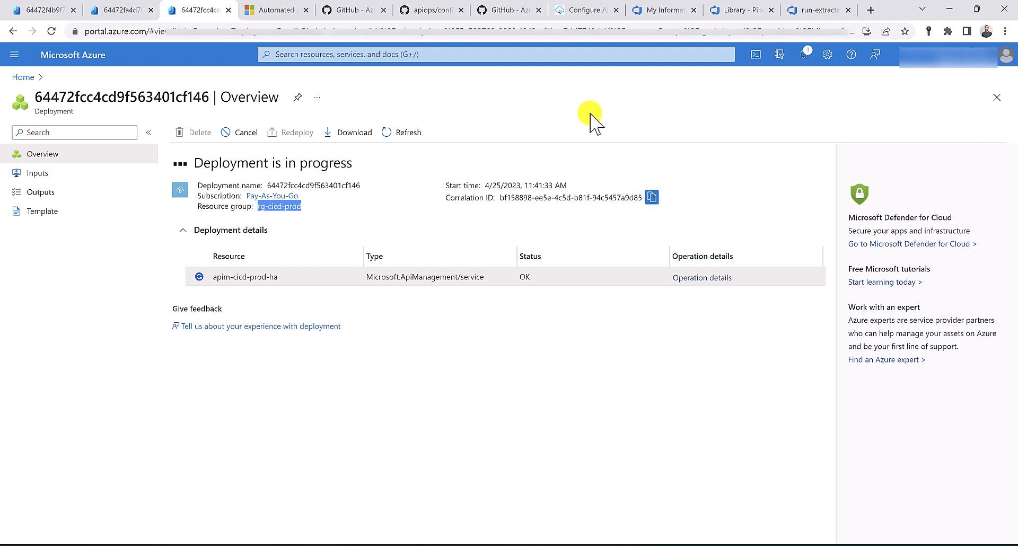
pyautogui.click(742, 9)
pyautogui.click(433, 482)
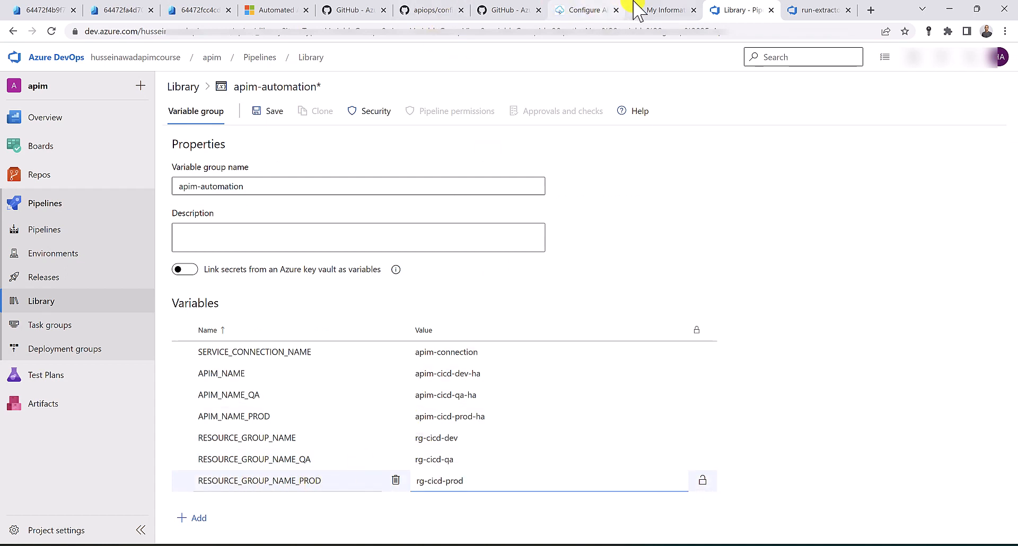
# Add an apiops_release_version row copied from the docs, value empty, then view the Azure/apiops repository
pyautogui.click(562, 11)
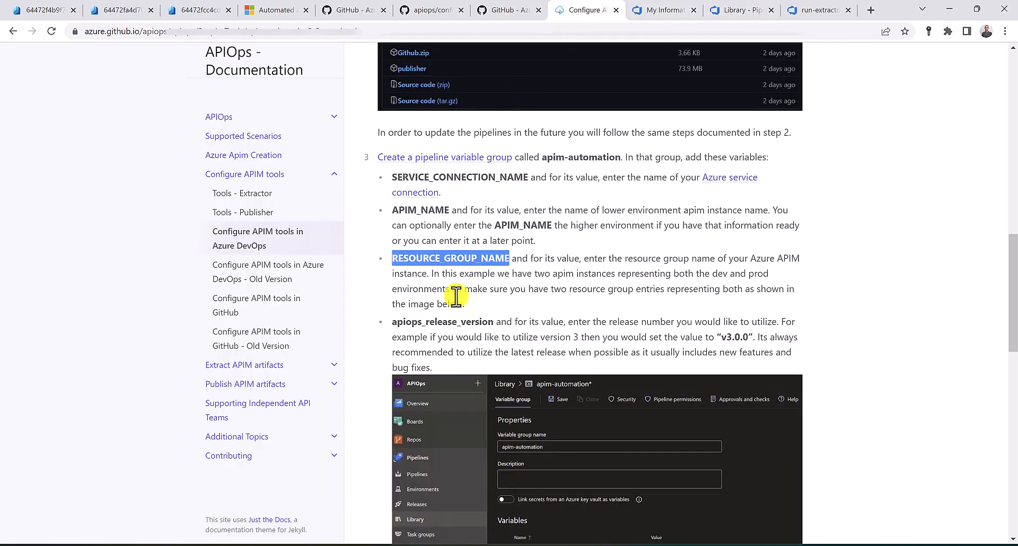
pyautogui.moveTo(394, 322); pyautogui.dragTo(493, 321)
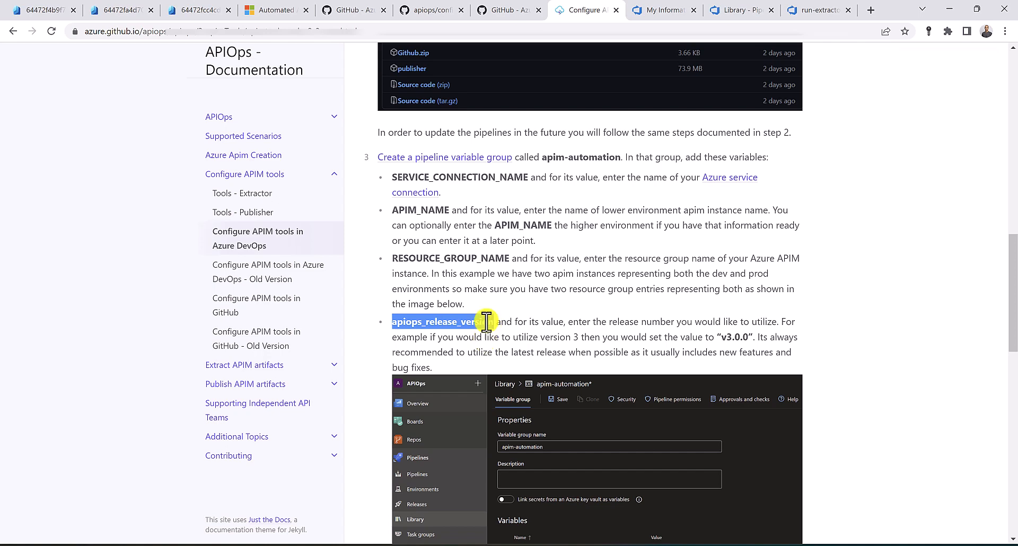
pyautogui.click(661, 10)
pyautogui.click(738, 10)
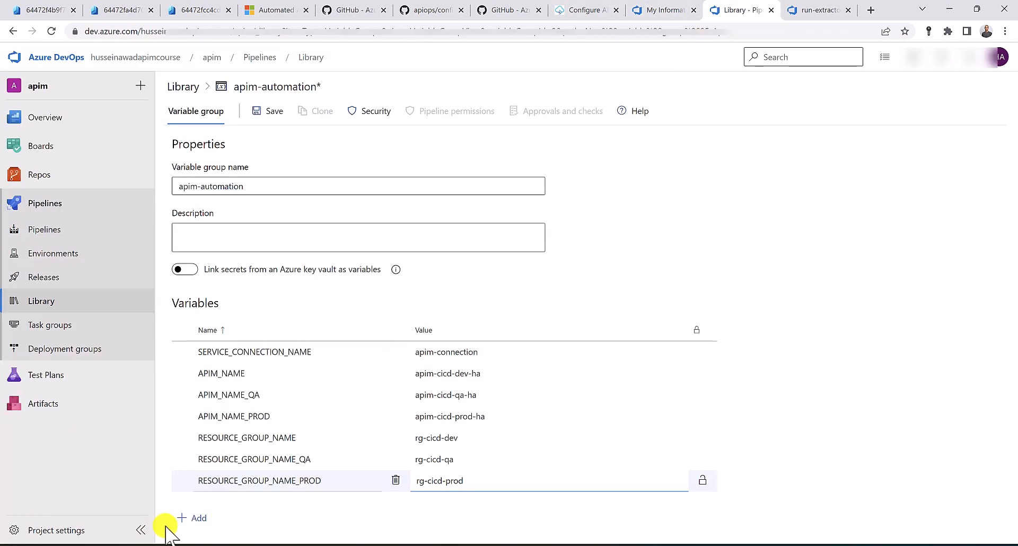
pyautogui.click(197, 518)
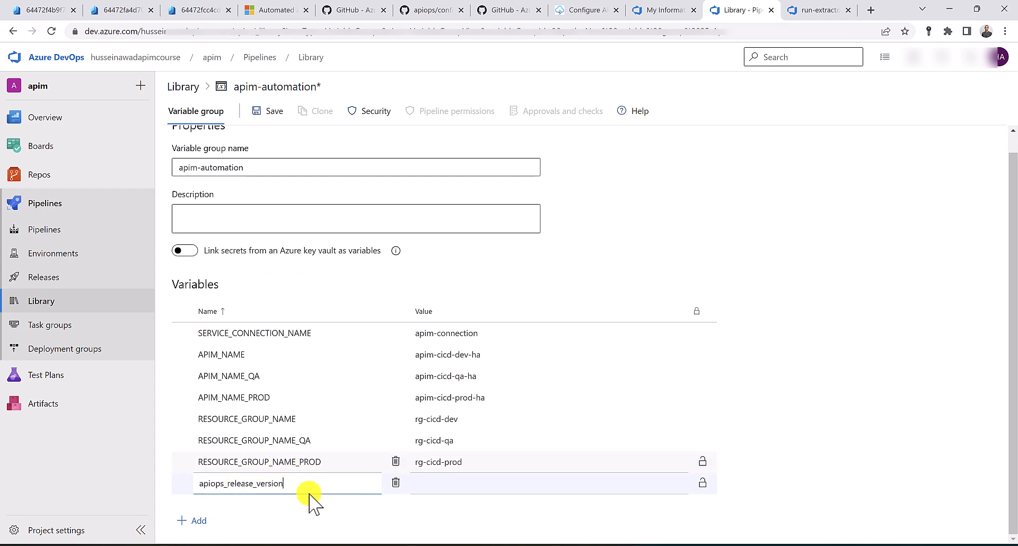
pyautogui.click(354, 9)
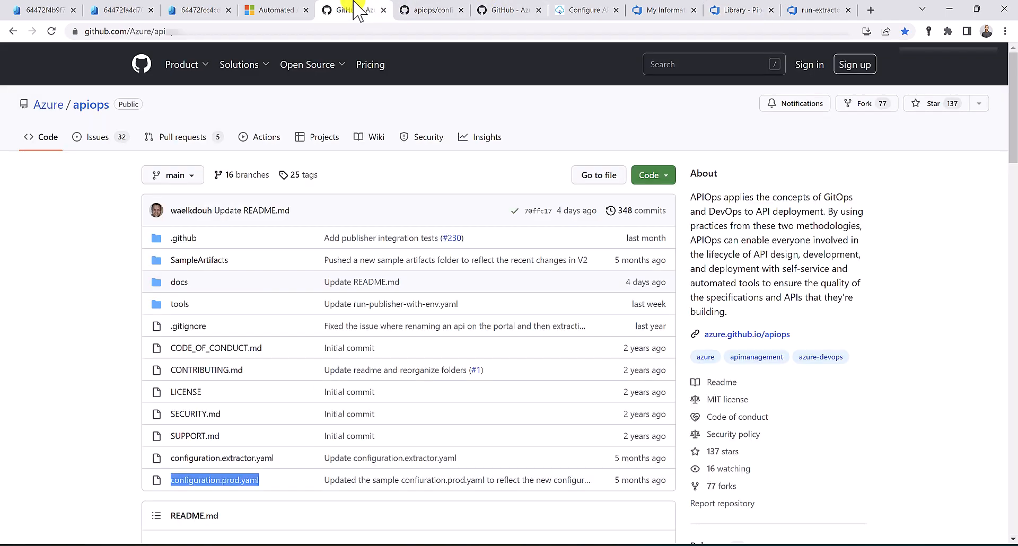
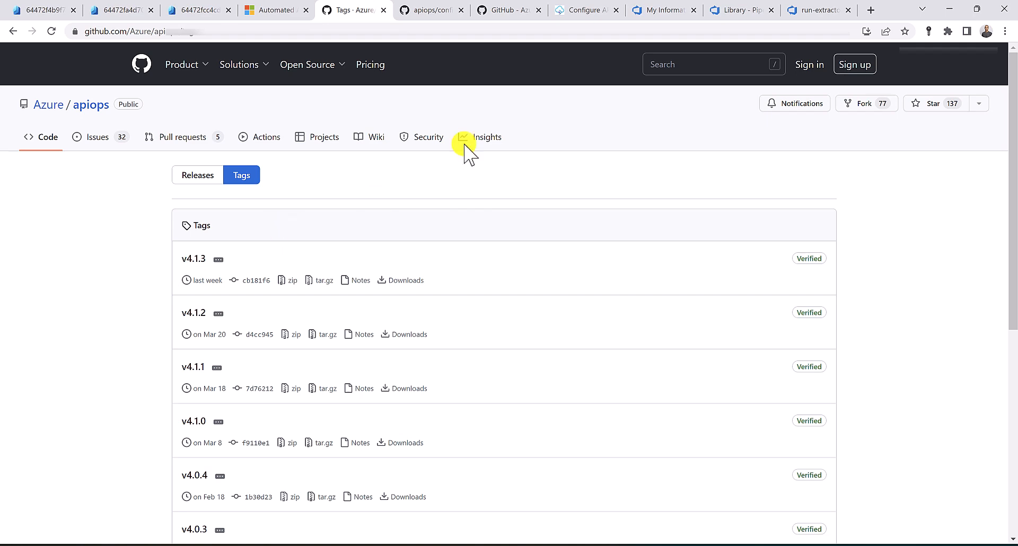
# Enter v4.1.3 for apiops_release_version in apim-automation, save, and go to Pipelines
pyautogui.click(721, 10)
pyautogui.click(456, 488)
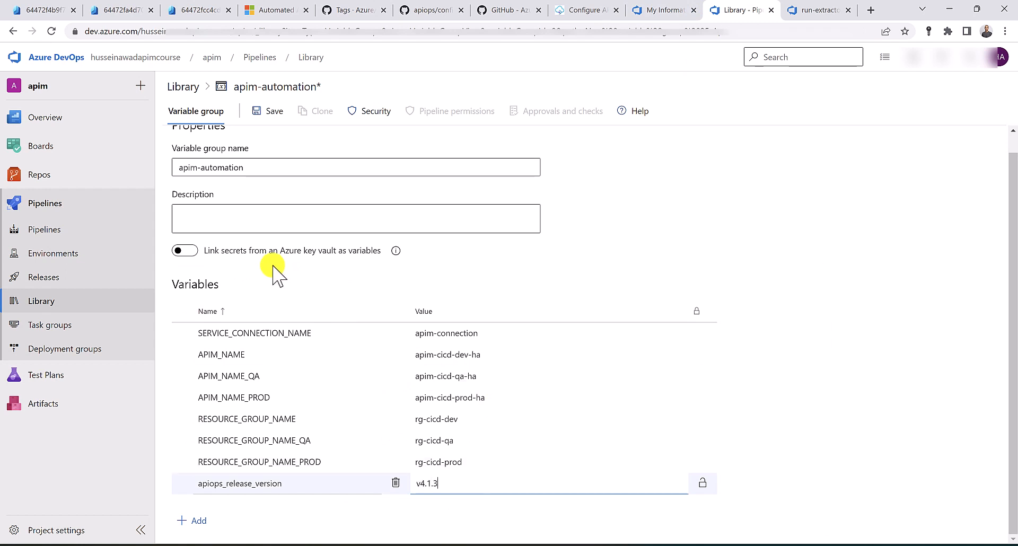
pyautogui.click(269, 118)
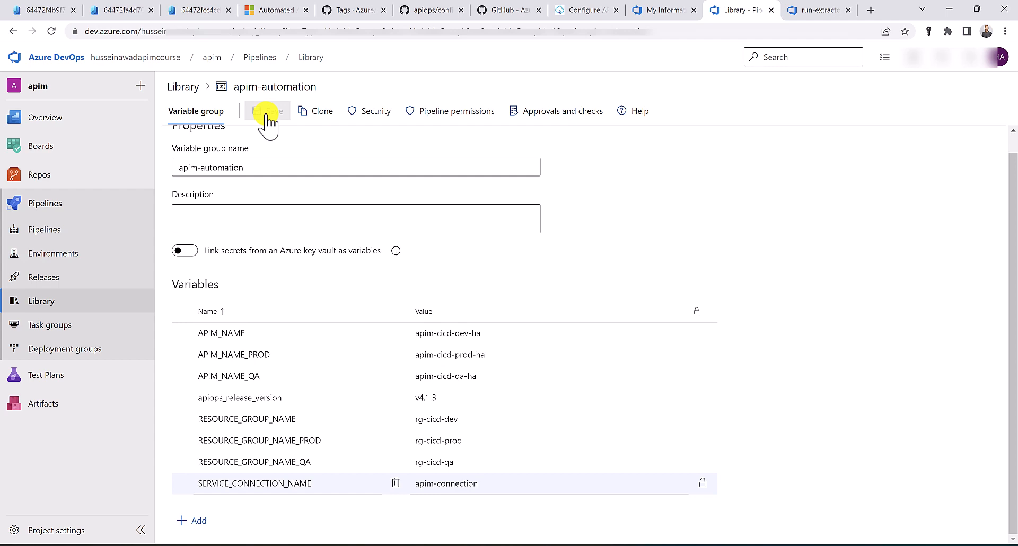
pyautogui.click(79, 228)
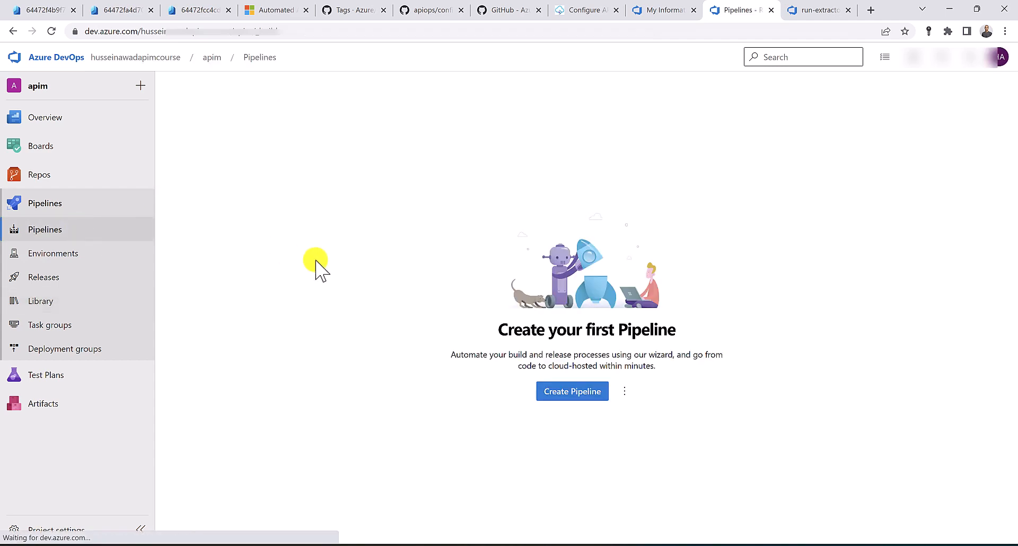
# Start a new pipeline from the apim Azure Repos Git repository using an existing YAML file
pyautogui.click(566, 392)
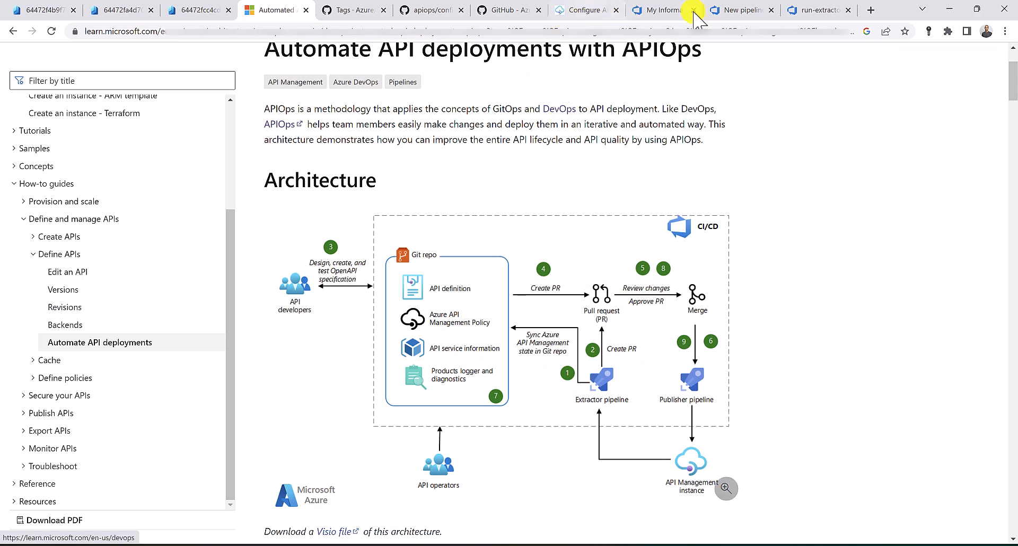
pyautogui.click(743, 10)
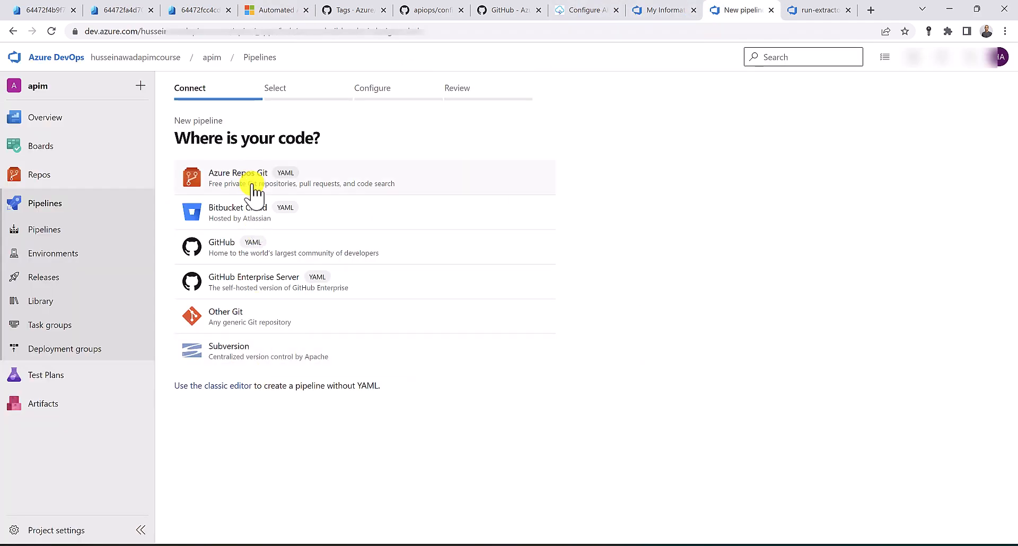
pyautogui.click(253, 184)
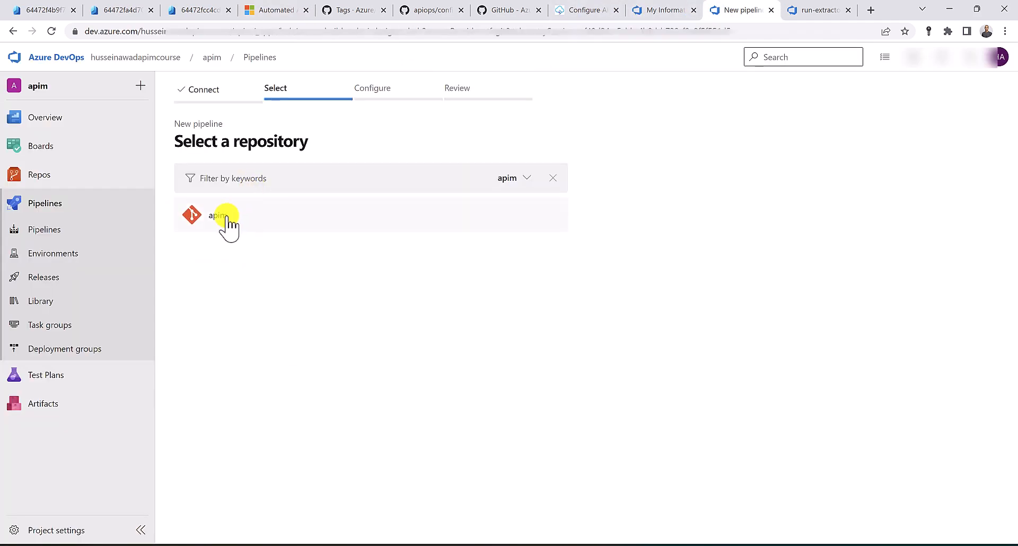
pyautogui.click(228, 223)
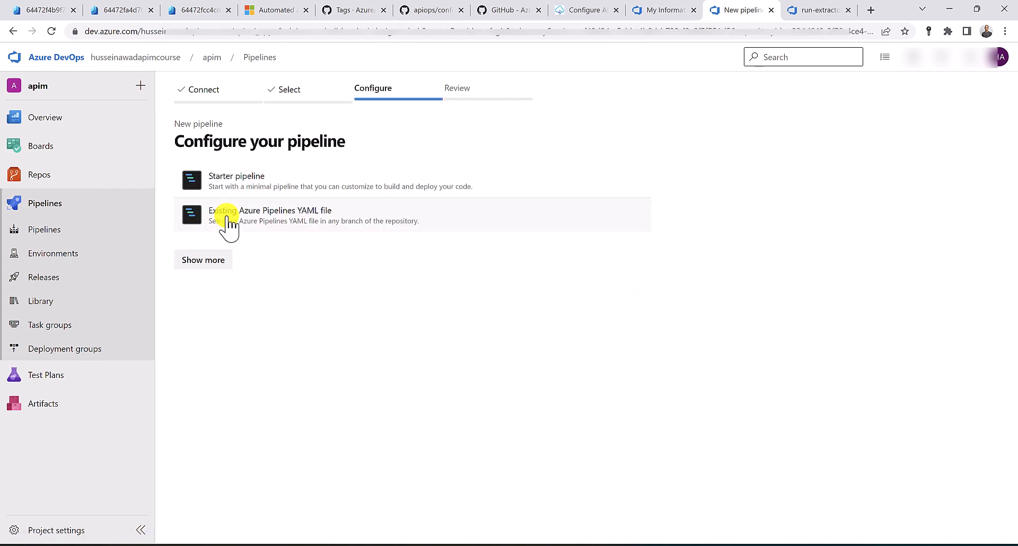
pyautogui.click(309, 228)
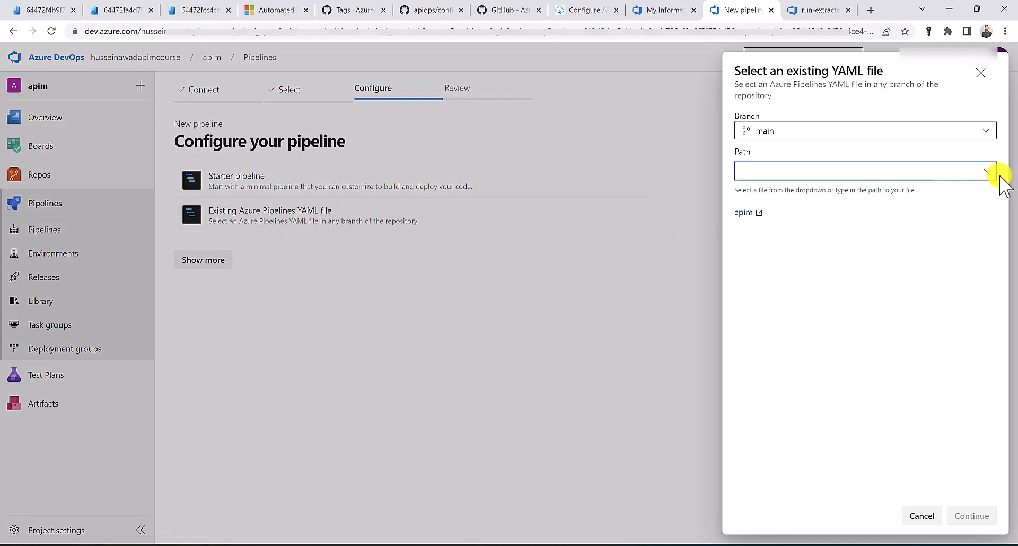
# Select /tools/pipelines/run-extractor.yaml and save the pipeline without running it
pyautogui.click(987, 174)
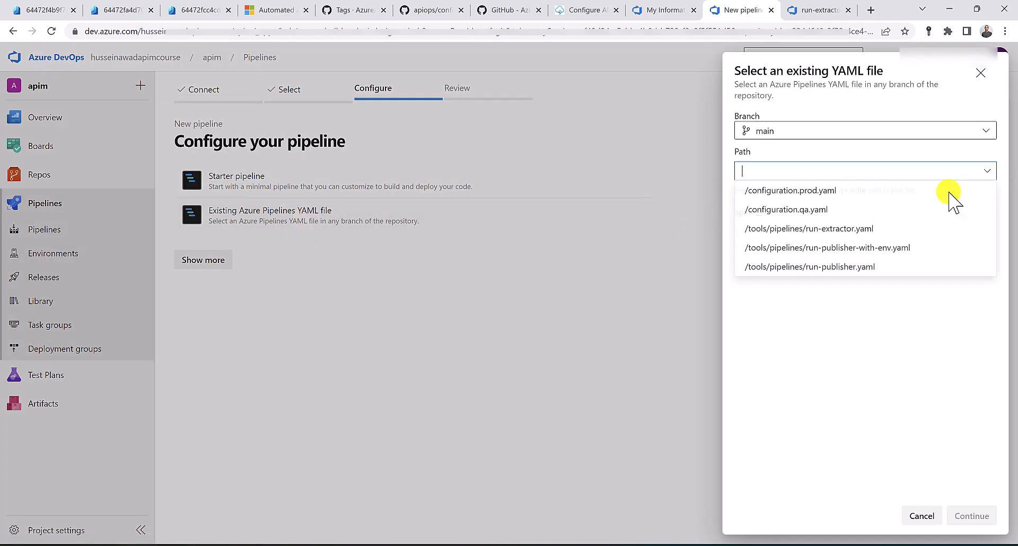
pyautogui.click(892, 229)
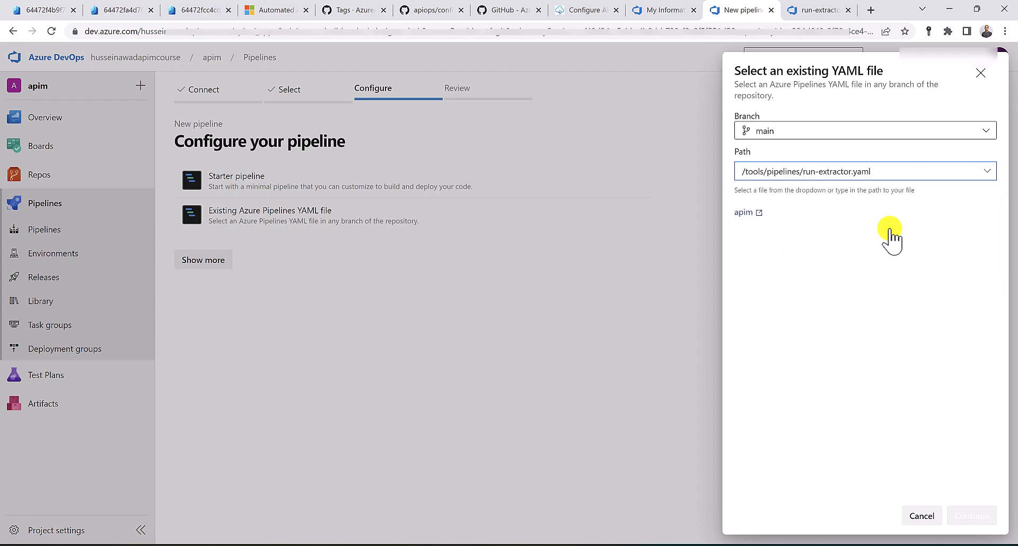
pyautogui.click(974, 518)
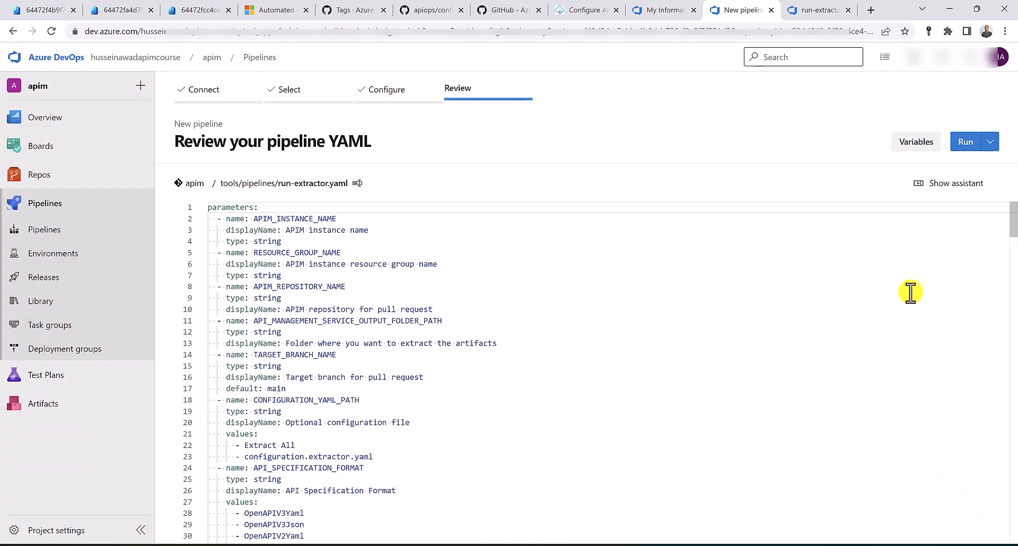
pyautogui.click(990, 151)
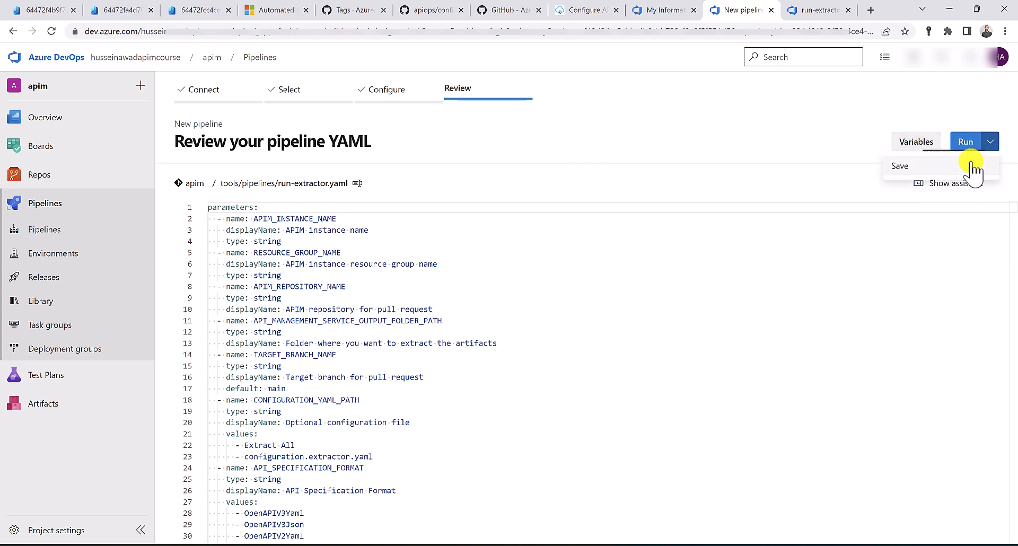
pyautogui.click(973, 162)
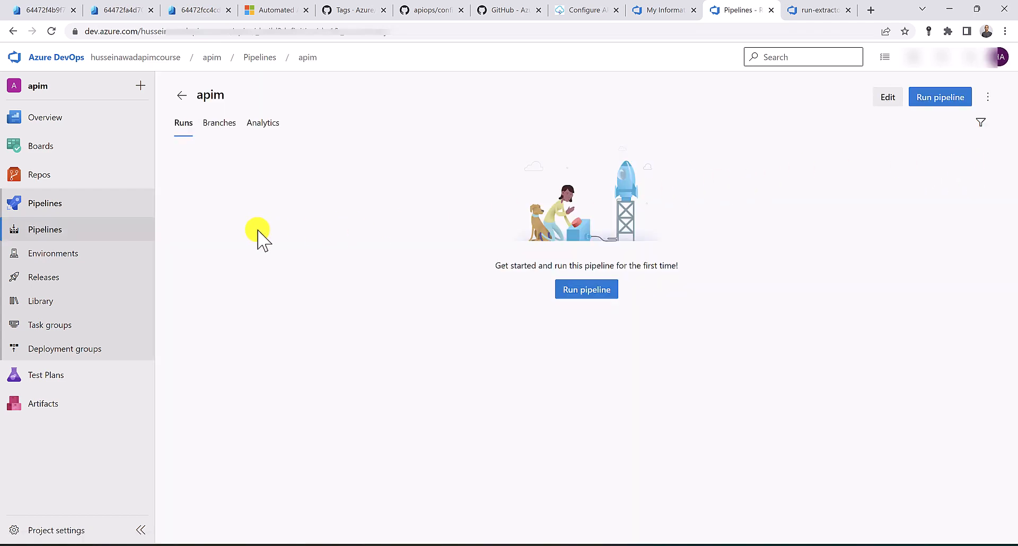
# Rename the apim pipeline to Extractor via Rename/move and open its empty runs page
pyautogui.click(97, 241)
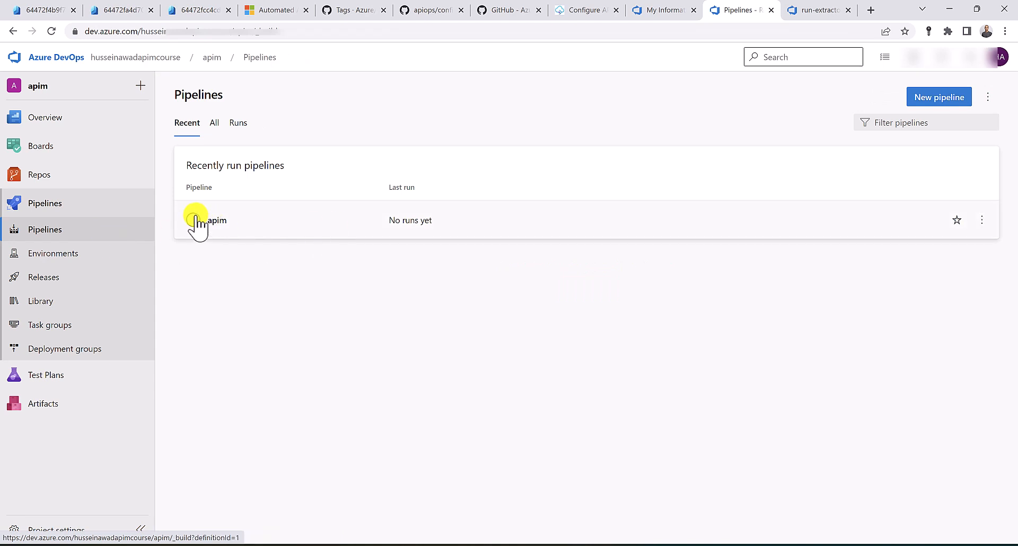
pyautogui.click(424, 229)
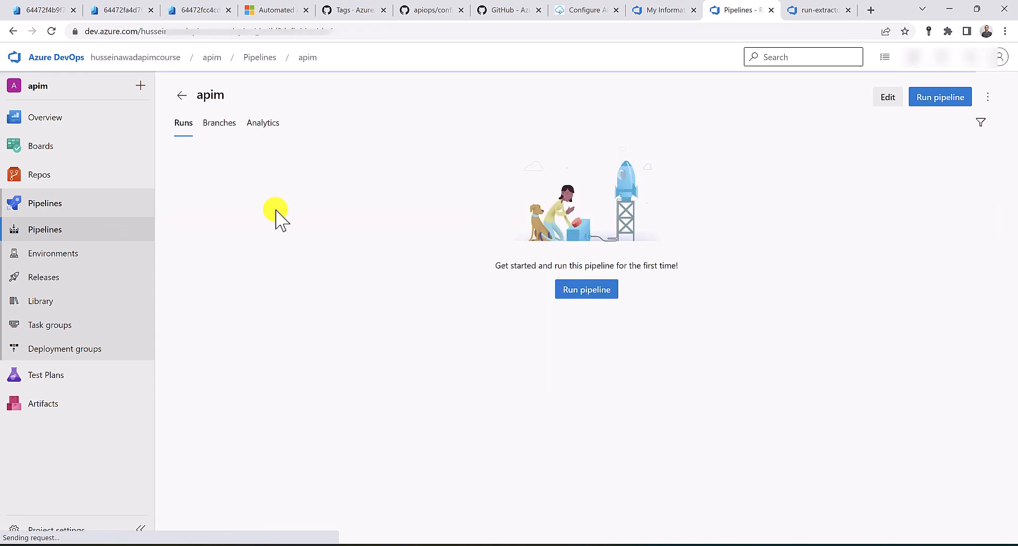
pyautogui.click(122, 234)
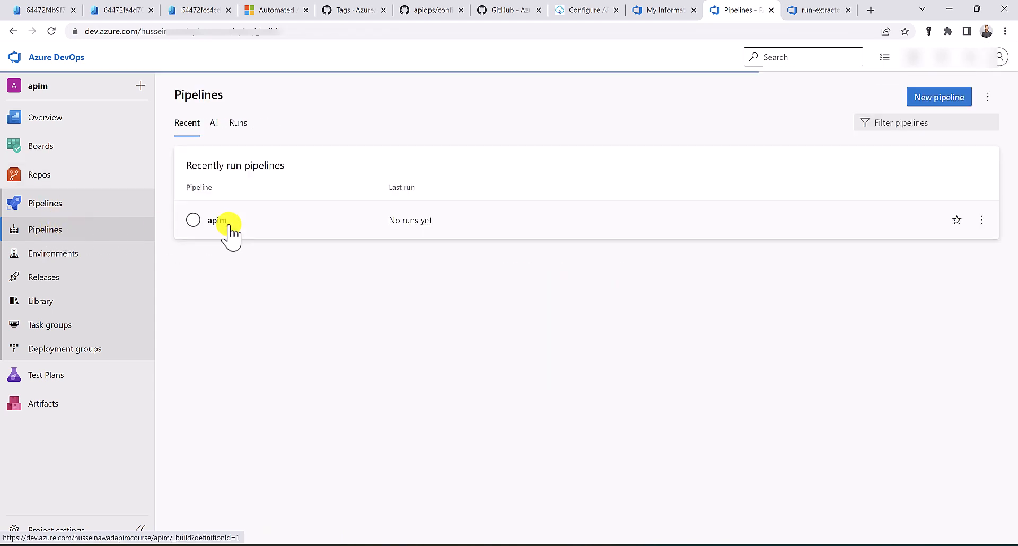
pyautogui.click(981, 220)
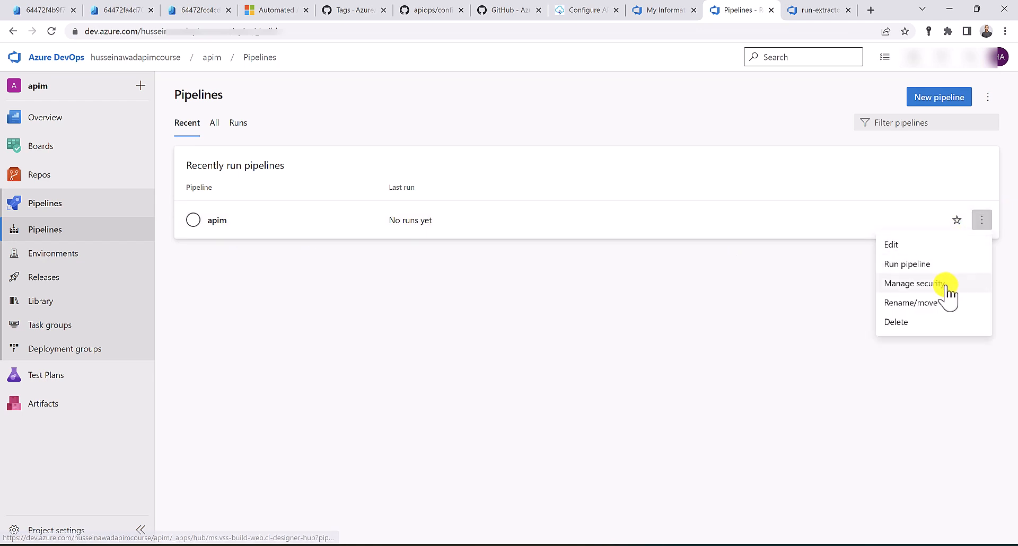
pyautogui.click(910, 303)
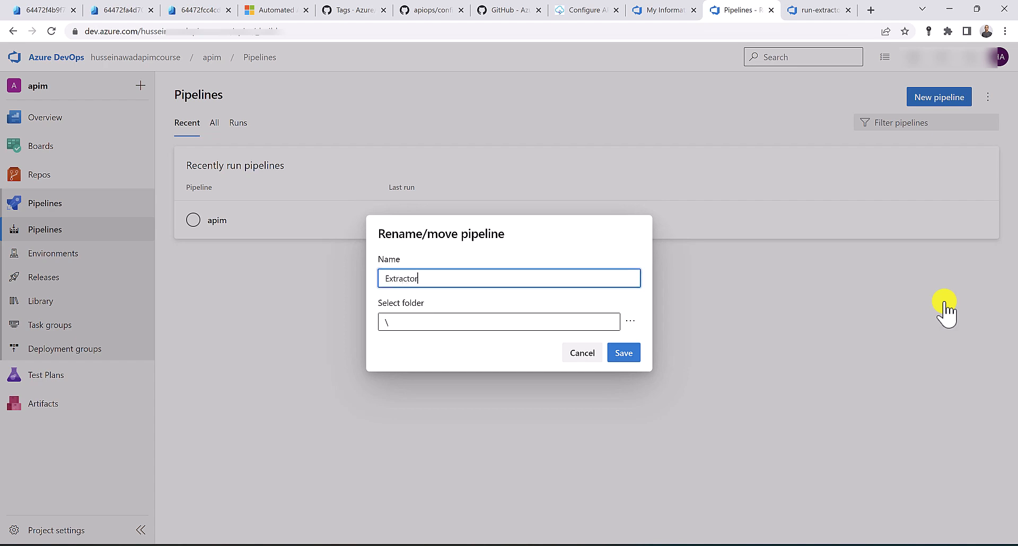
pyautogui.click(618, 354)
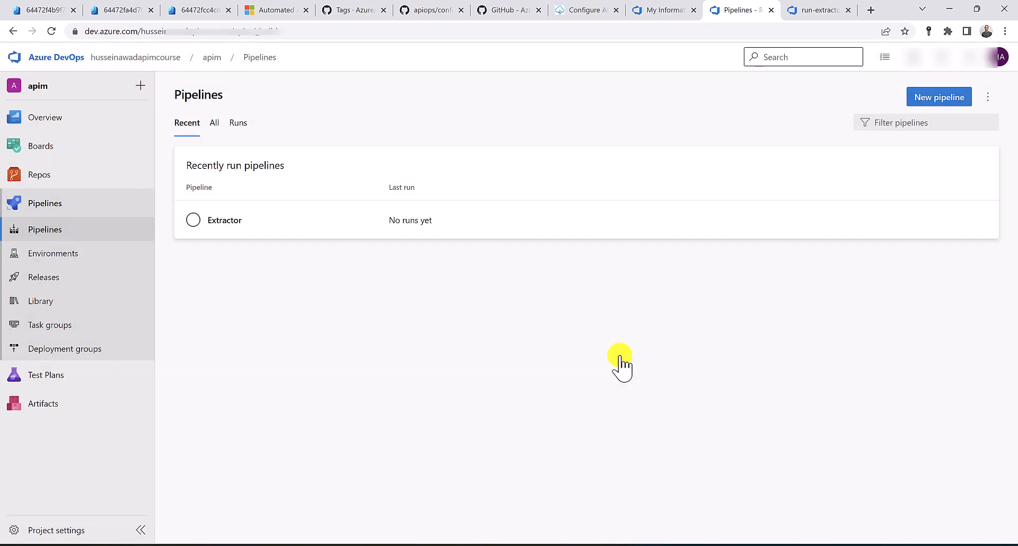
pyautogui.click(258, 218)
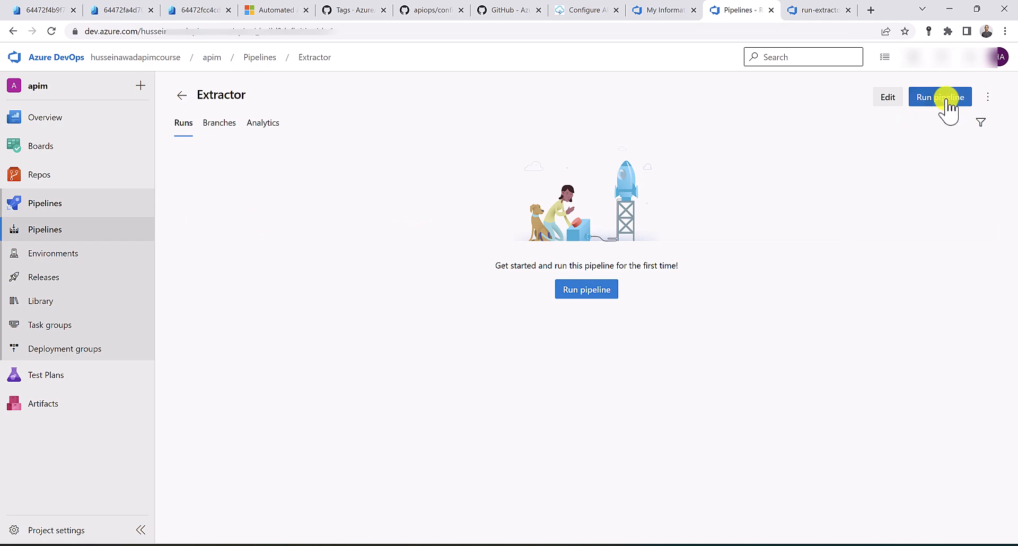
# Fill the run parameters with APIM instance apim-cicd-dev-ha and resource group rg-cicd-dev
pyautogui.click(946, 101)
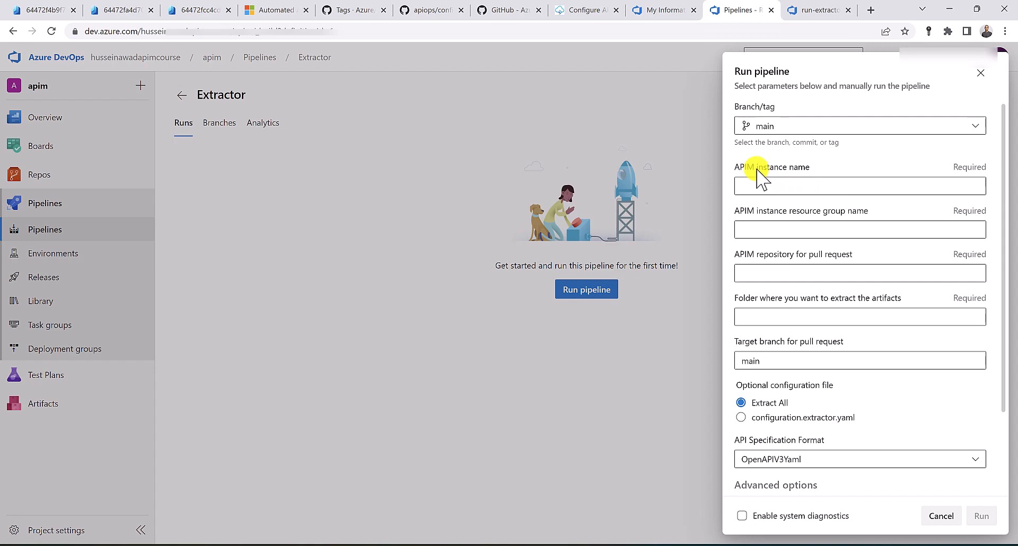
pyautogui.click(43, 9)
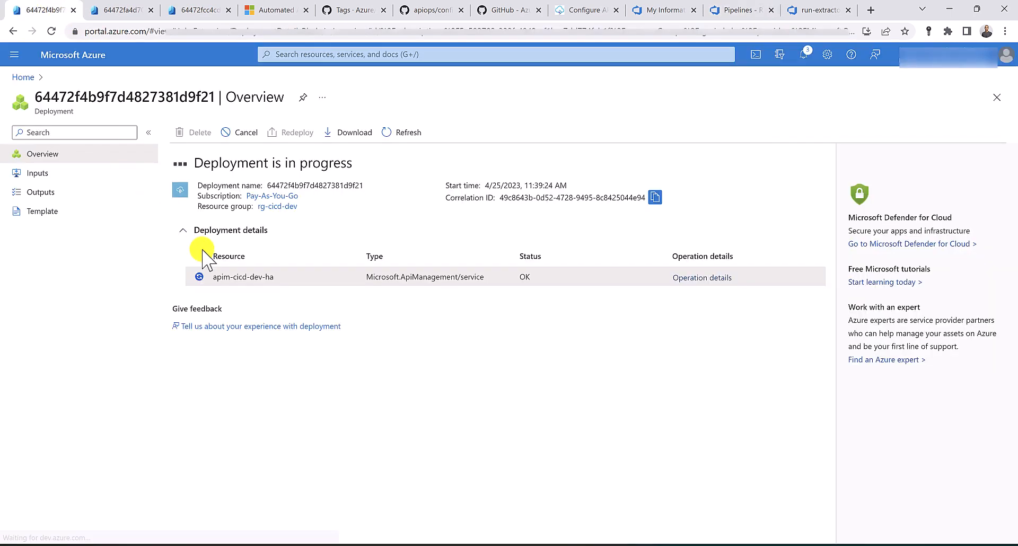
pyautogui.moveTo(280, 273); pyautogui.dragTo(222, 276)
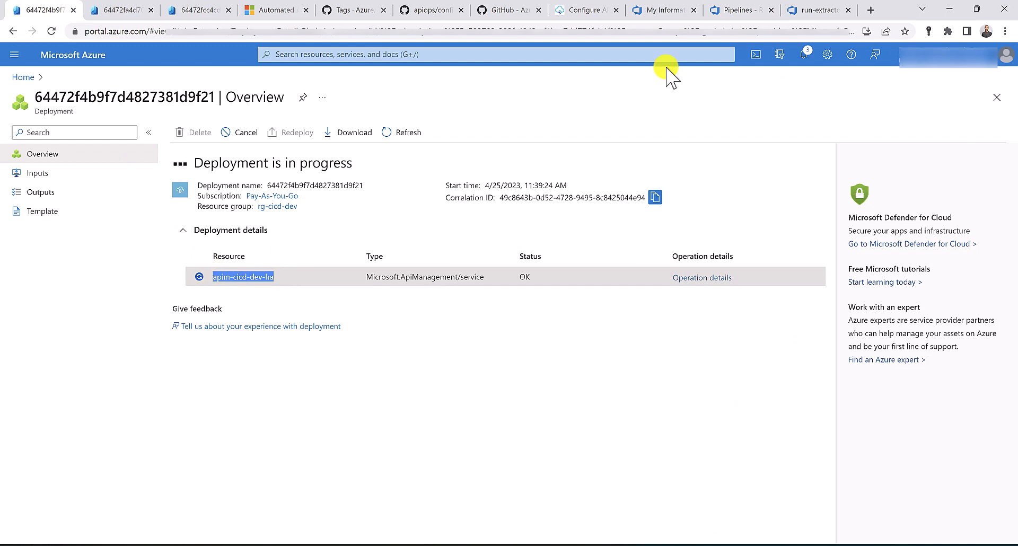
pyautogui.click(742, 10)
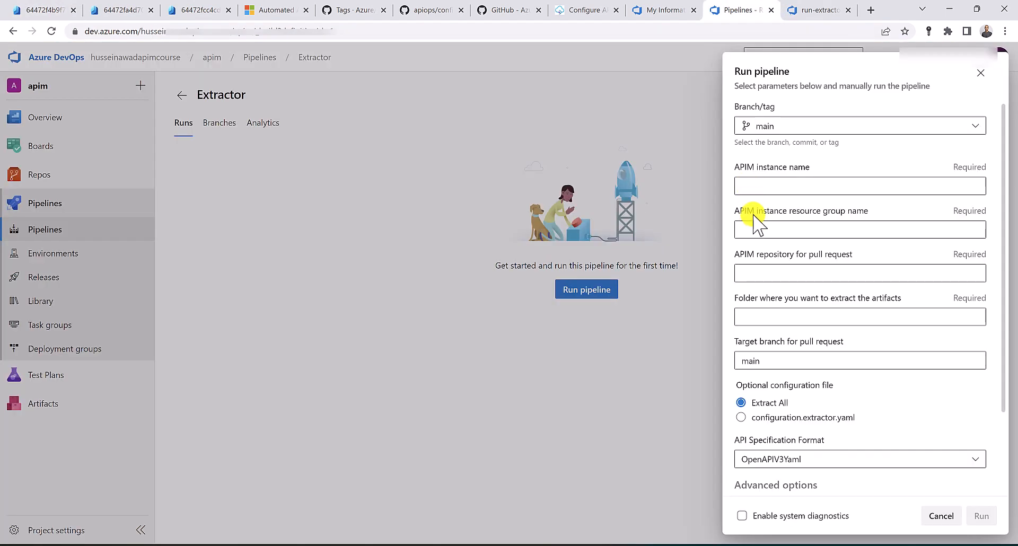
pyautogui.click(755, 189)
pyautogui.write('apim-cicd-dev-ha')
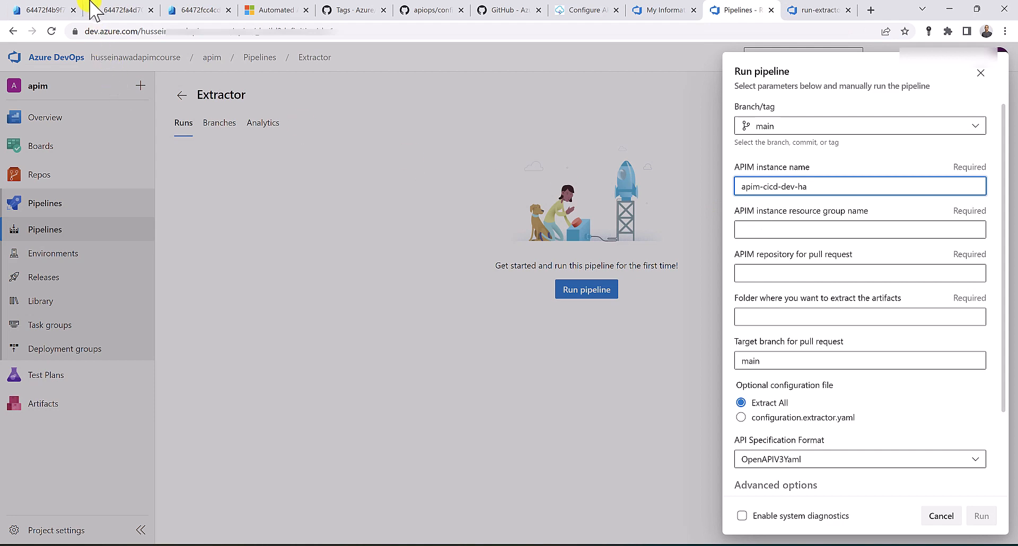
pyautogui.click(39, 10)
pyautogui.moveTo(305, 209); pyautogui.dragTo(256, 208)
pyautogui.hotkey('ctrl', 'c')
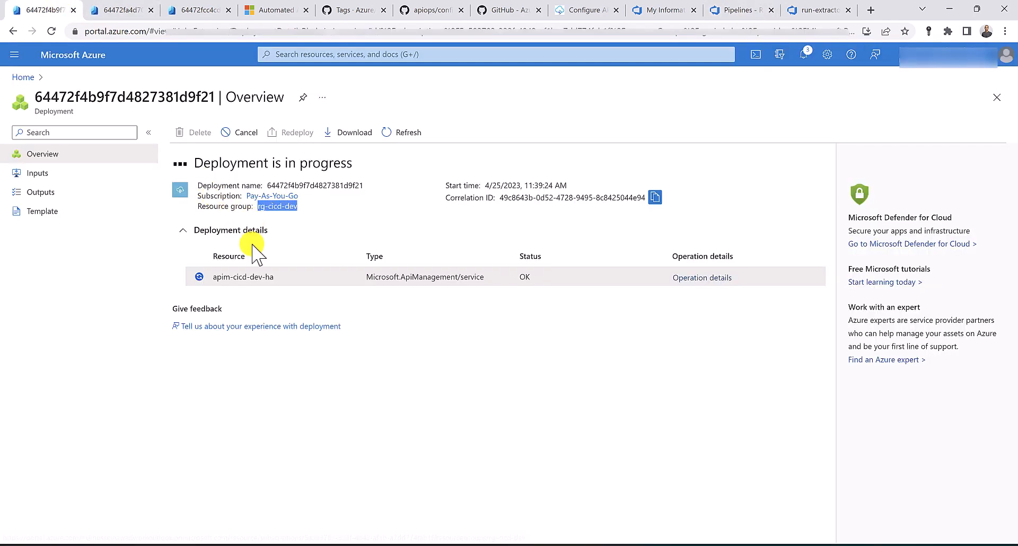
pyautogui.click(736, 11)
pyautogui.click(754, 230)
pyautogui.hotkey('ctrl', 'v')
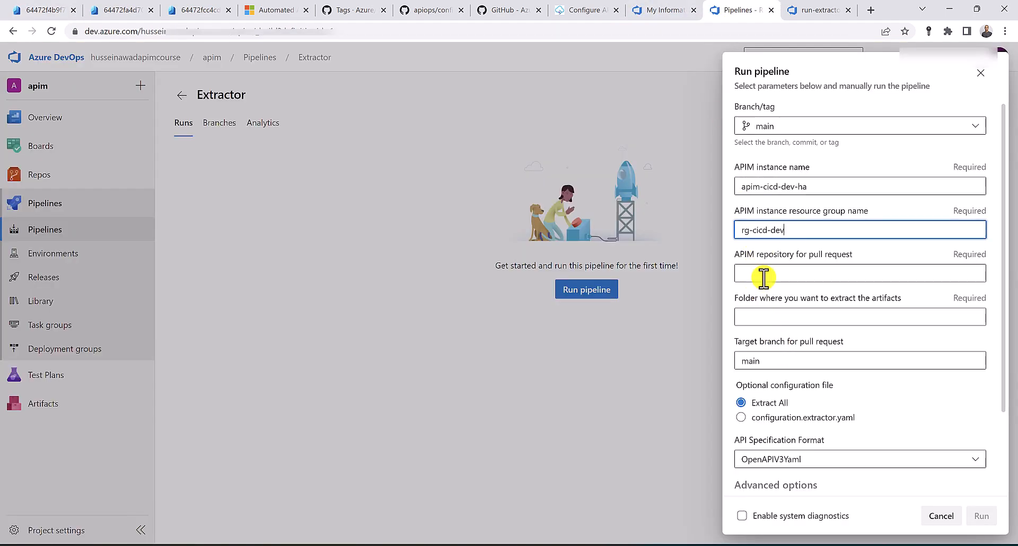
# Set the extraction folder to artifacts, keep target branch main, and start the run
pyautogui.click(763, 275)
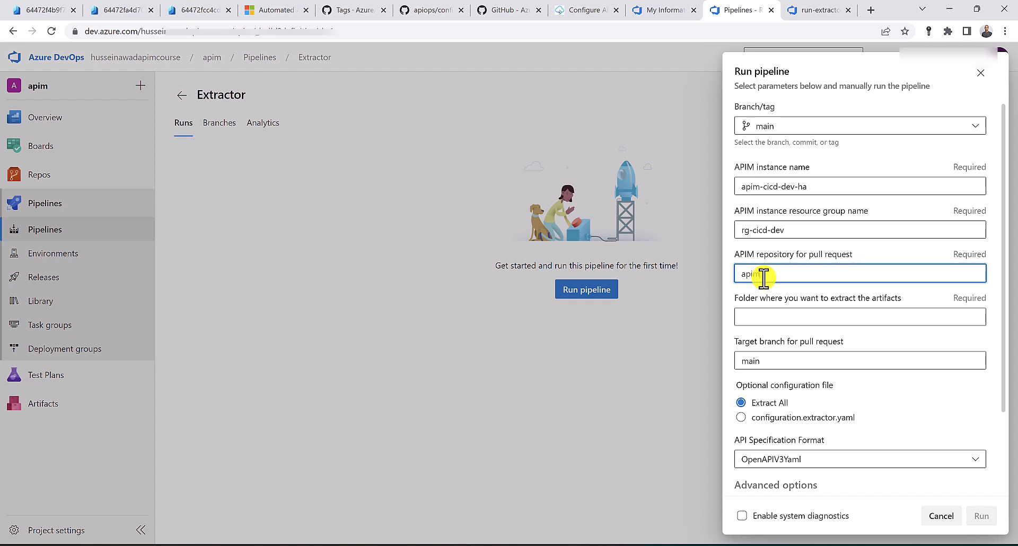
pyautogui.click(757, 318)
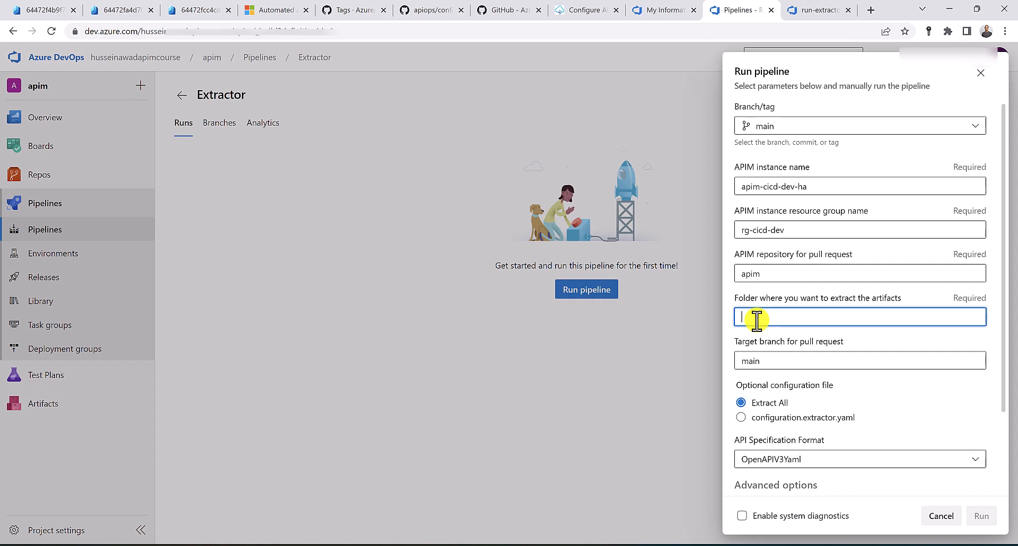
pyautogui.write('artifacts')
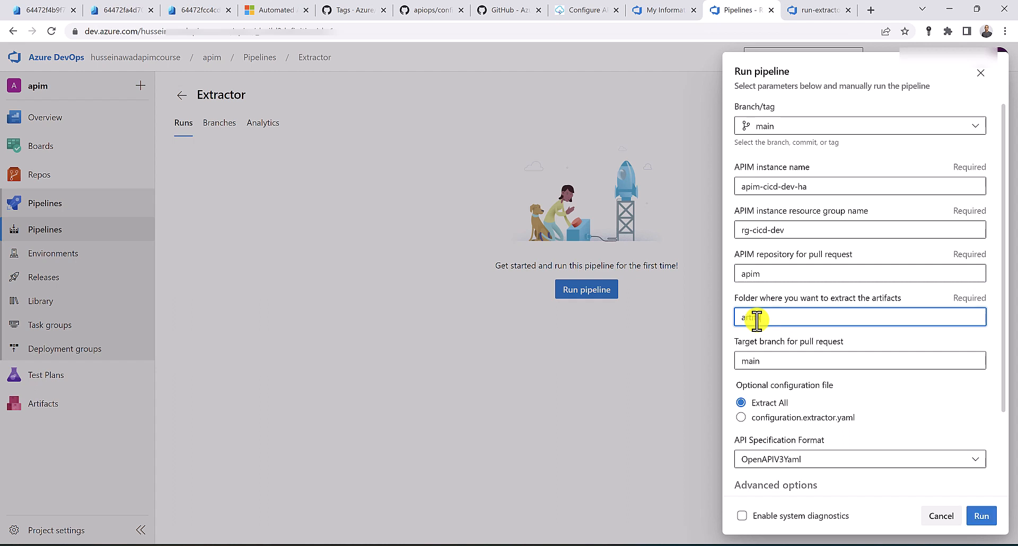
pyautogui.click(767, 366)
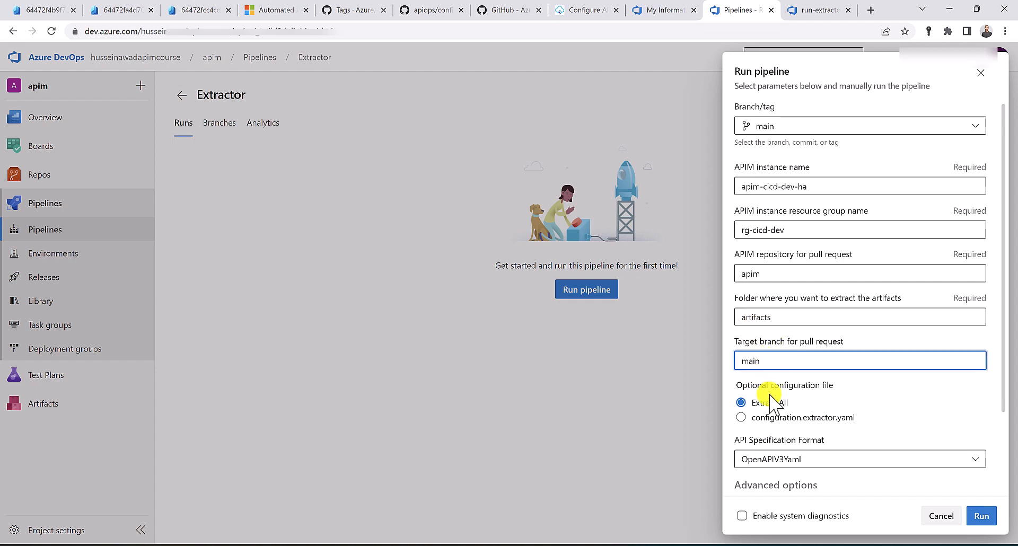
pyautogui.scroll(-2, 796, 412)
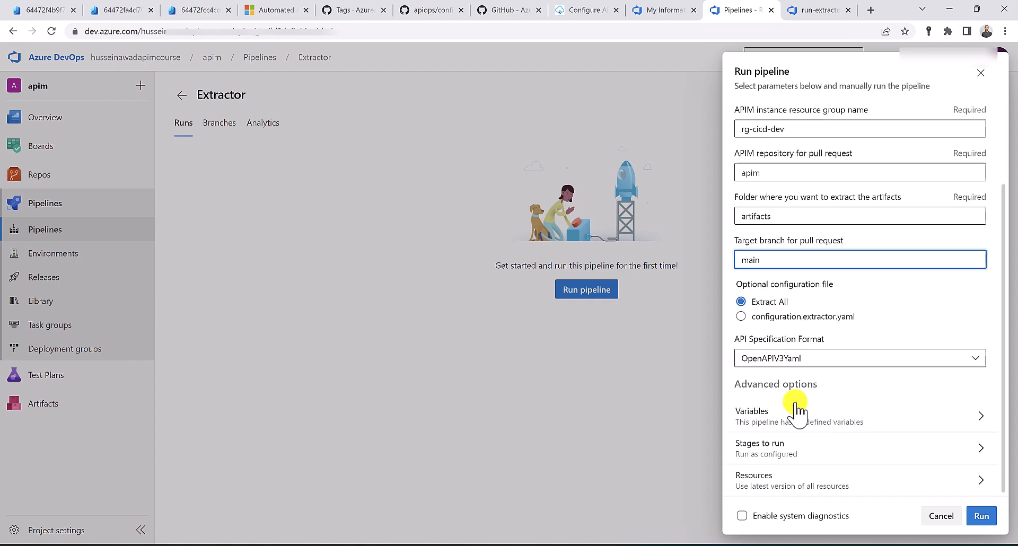
pyautogui.click(986, 518)
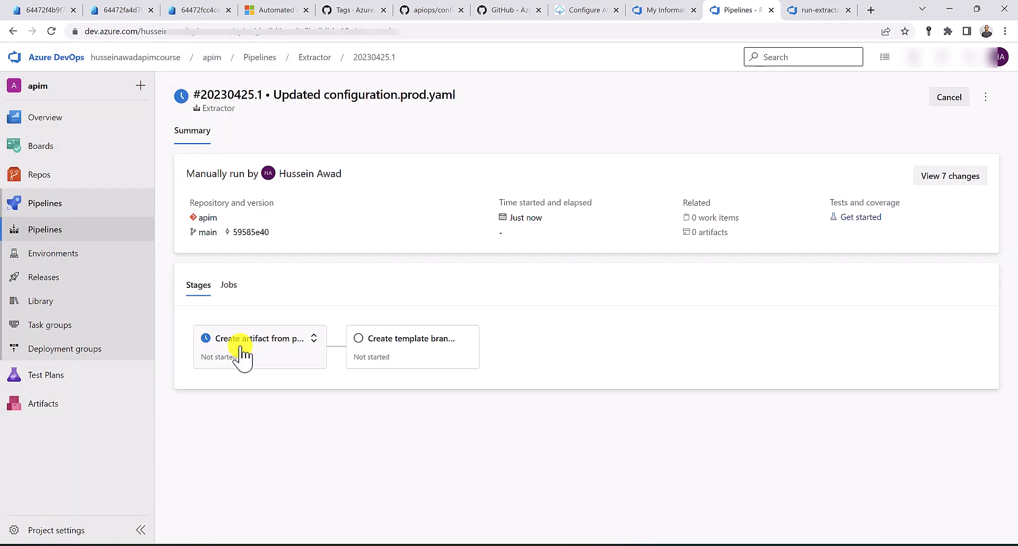
# Permit the Extractor run to use the apim-automation variable group
pyautogui.click(241, 349)
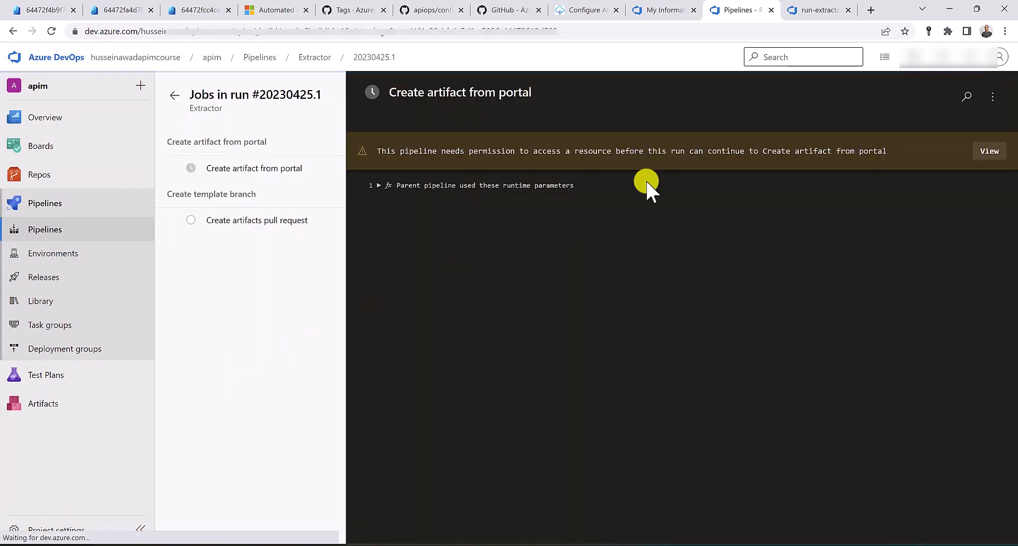
pyautogui.click(986, 153)
pyautogui.click(976, 126)
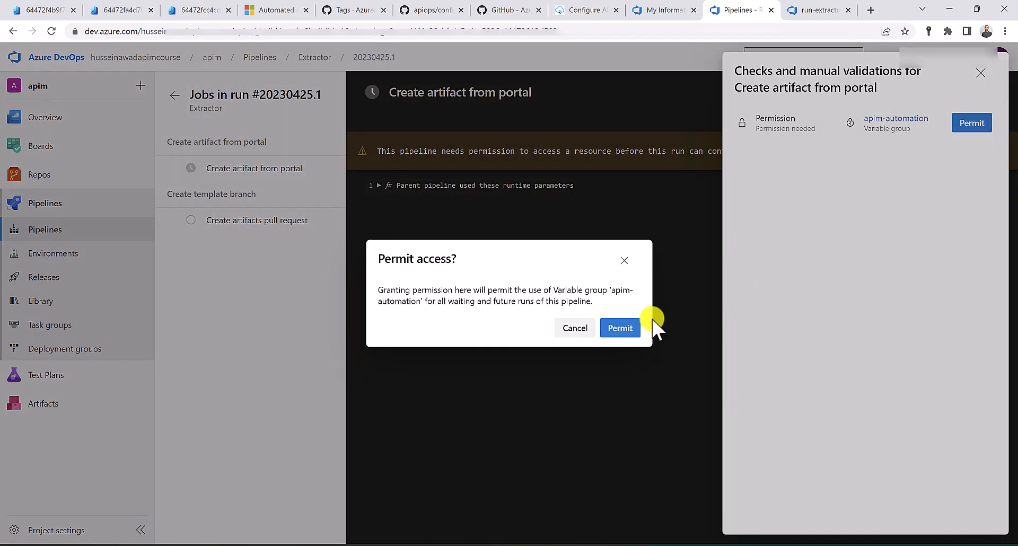
pyautogui.click(620, 329)
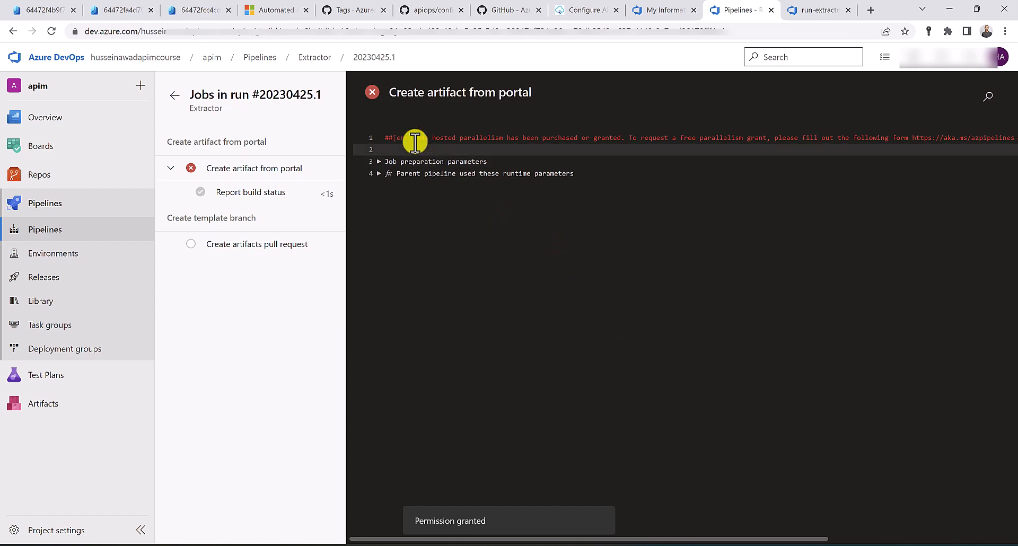
# Inspect the no-hosted-parallelism error and the job preparation parameters
pyautogui.moveTo(417, 138); pyautogui.dragTo(587, 138)
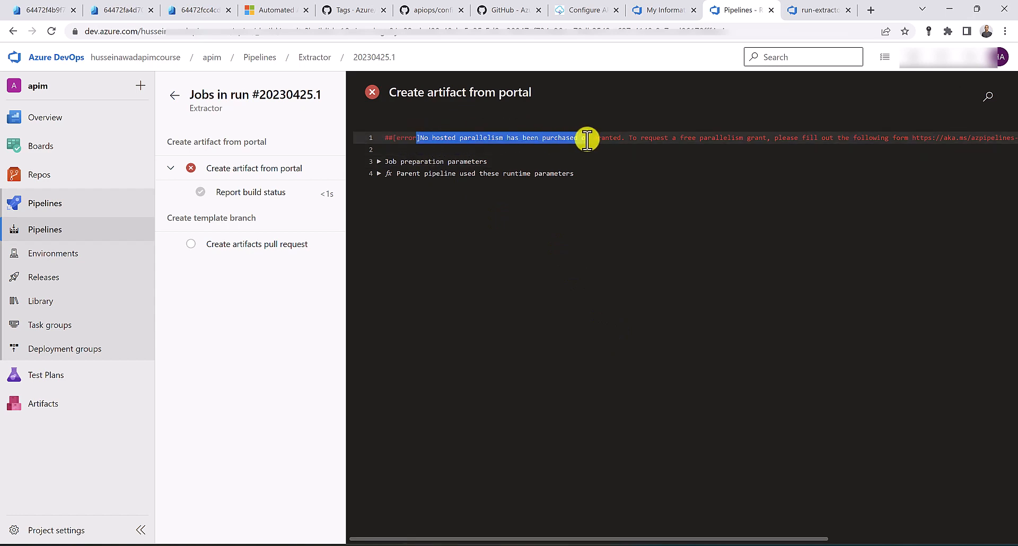
pyautogui.click(567, 160)
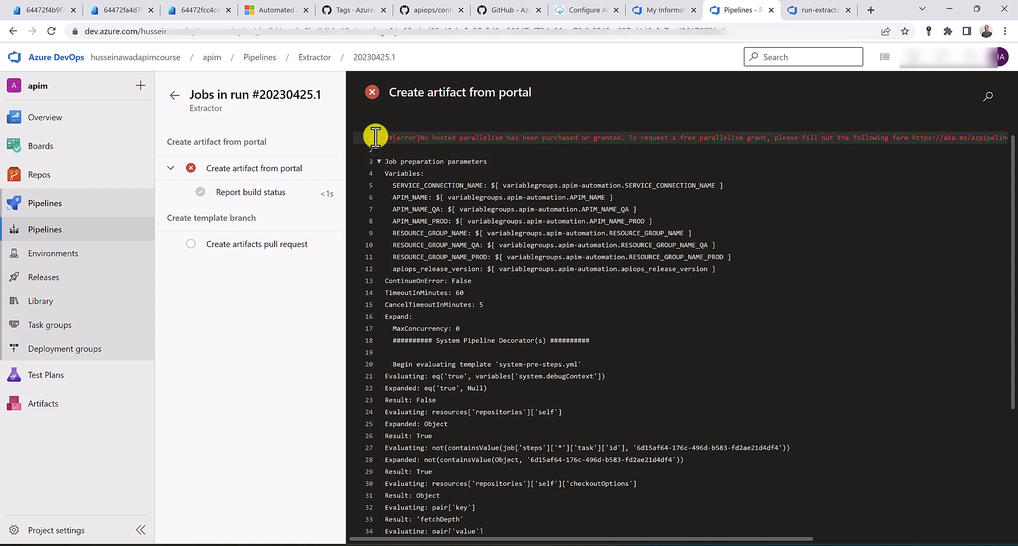
pyautogui.middleClick(50, 56)
# Check Organization settings > Parallel jobs (0 Microsoft-hosted) and move on to Billing via Change
pyautogui.click(822, 11)
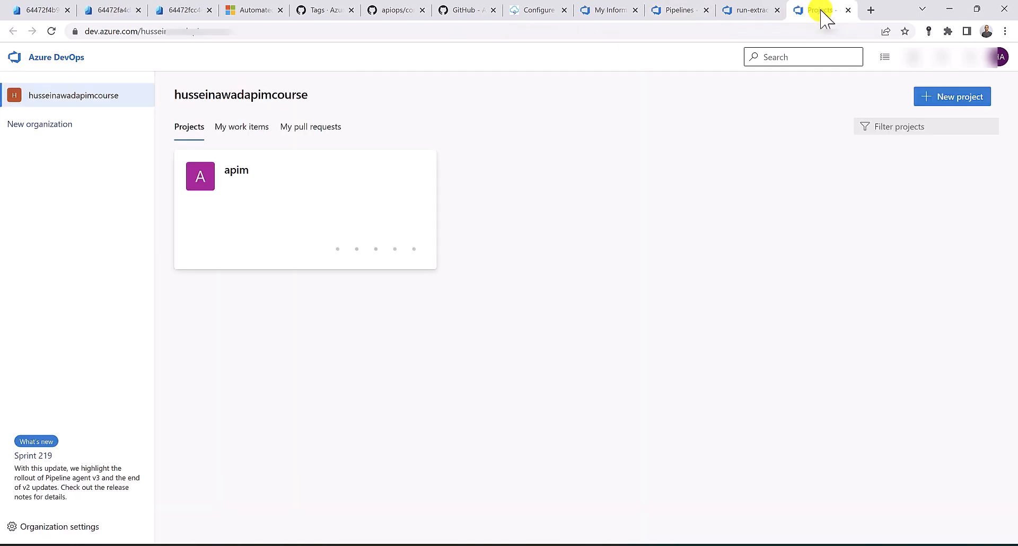
pyautogui.click(62, 528)
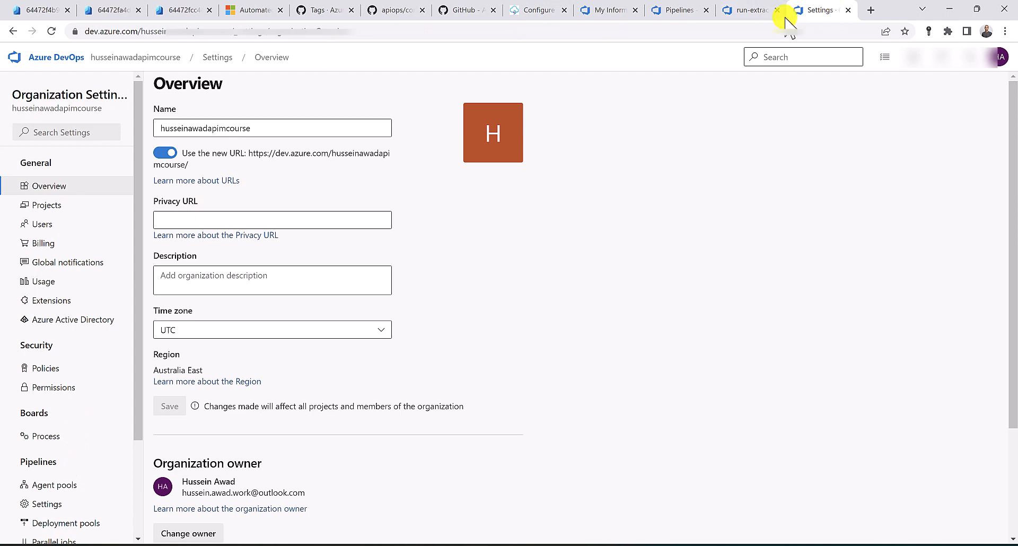
pyautogui.middleClick(829, 10)
pyautogui.middleClick(46, 56)
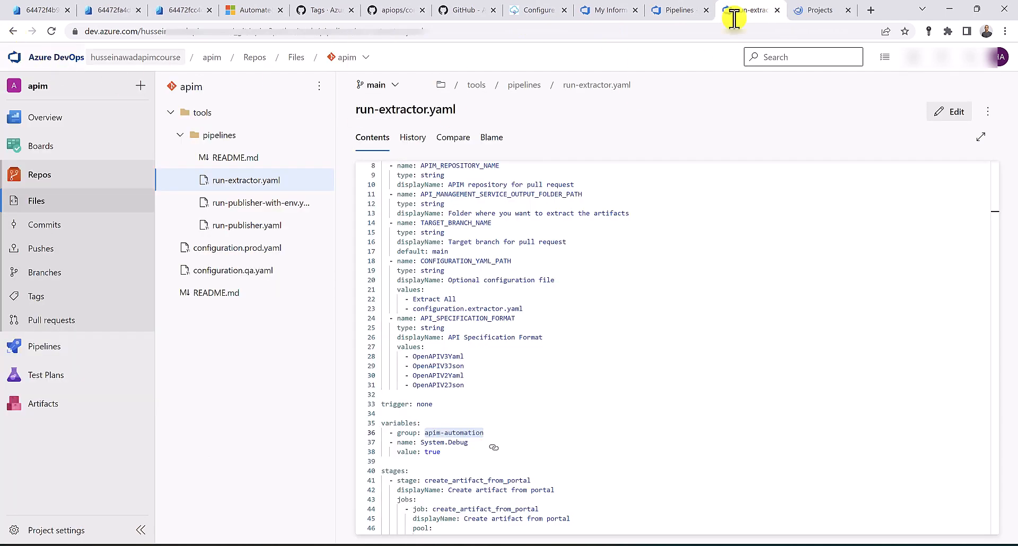
pyautogui.click(816, 11)
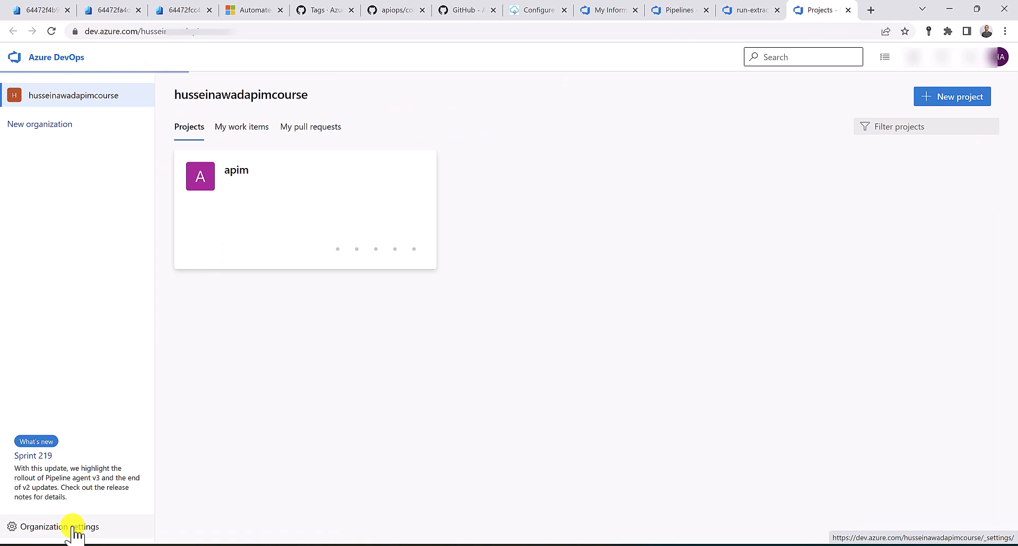
pyautogui.click(74, 527)
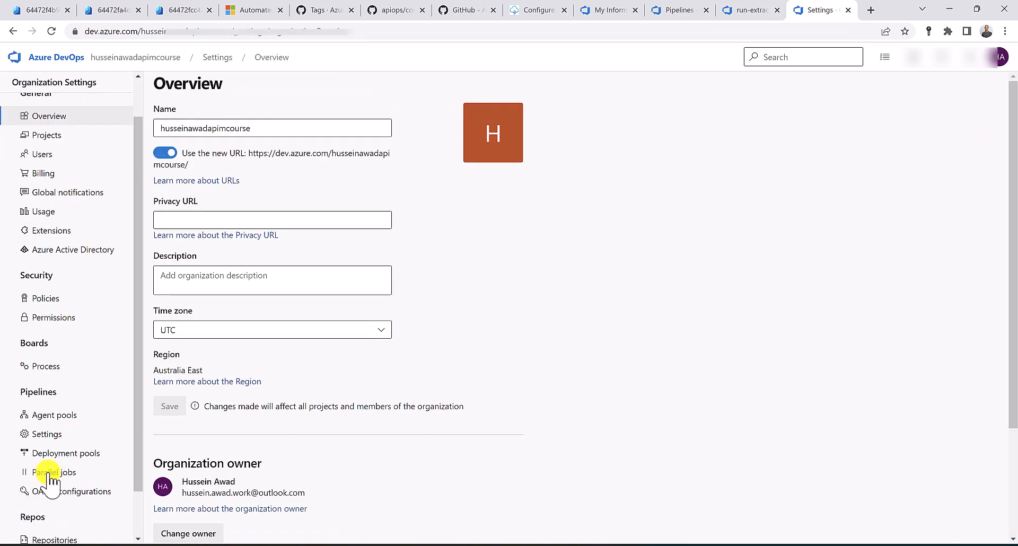
pyautogui.click(80, 473)
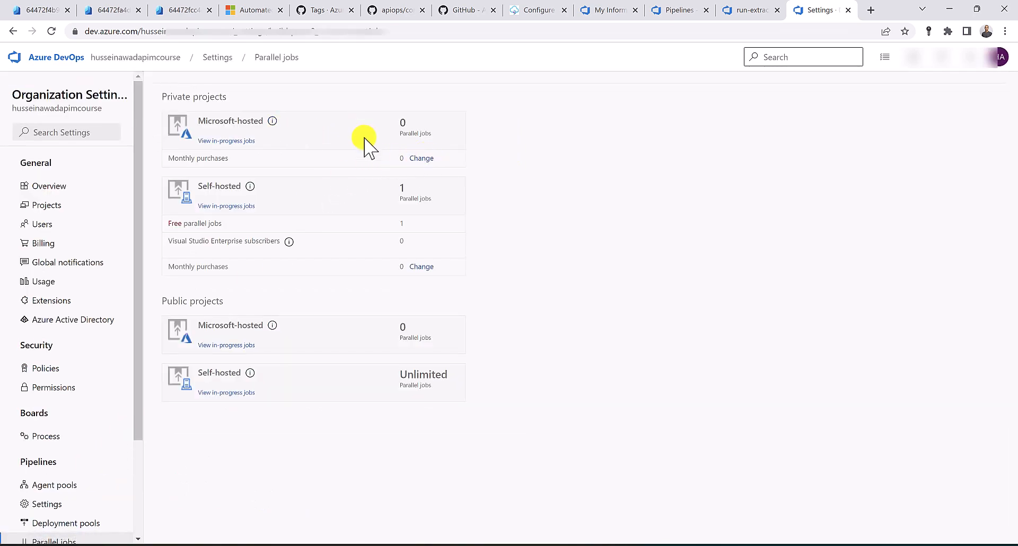
pyautogui.click(422, 158)
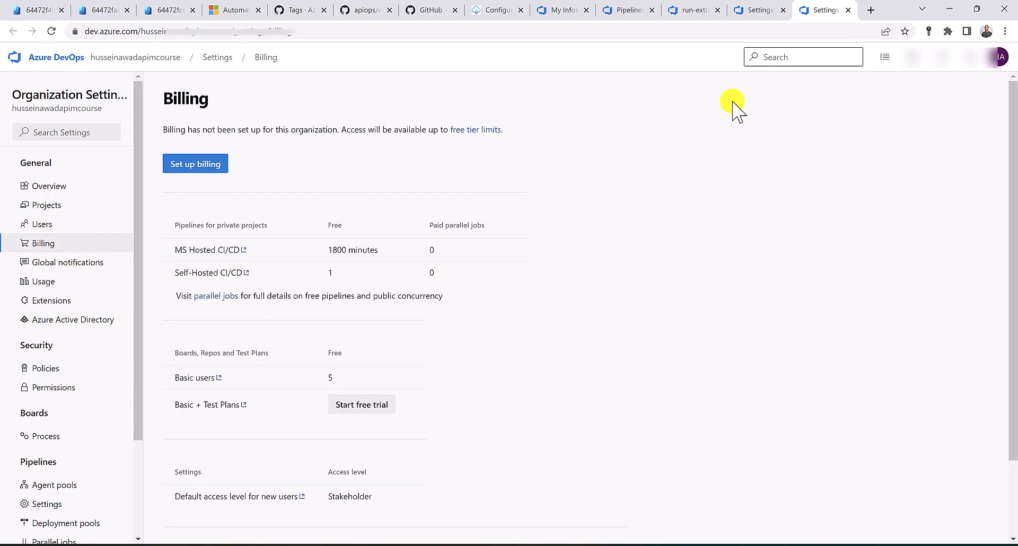
# Link Pay-As-You-Go billing and save 25 paid parallel jobs for MS Hosted and Self-Hosted
pyautogui.click(194, 165)
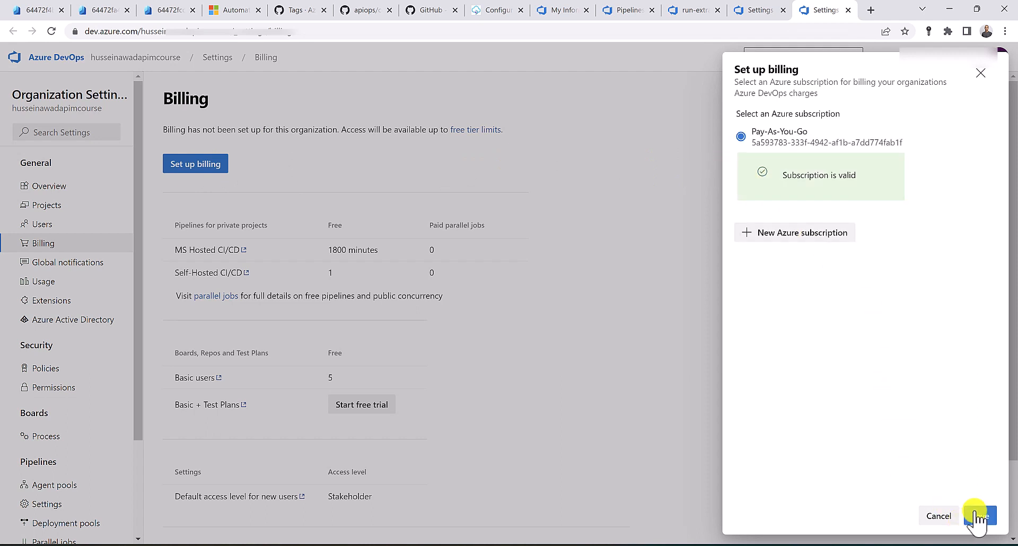
pyautogui.click(979, 516)
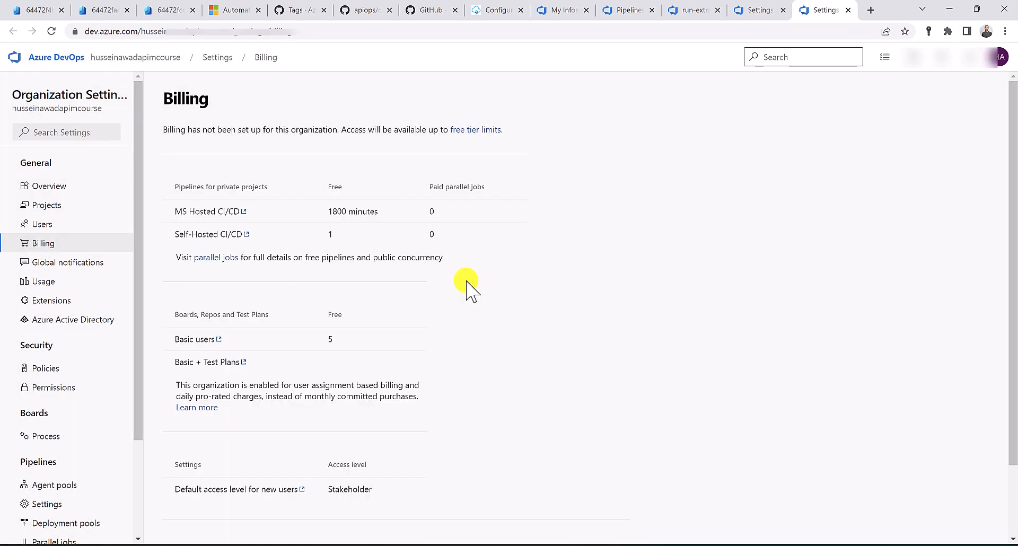
pyautogui.doubleClick(450, 274)
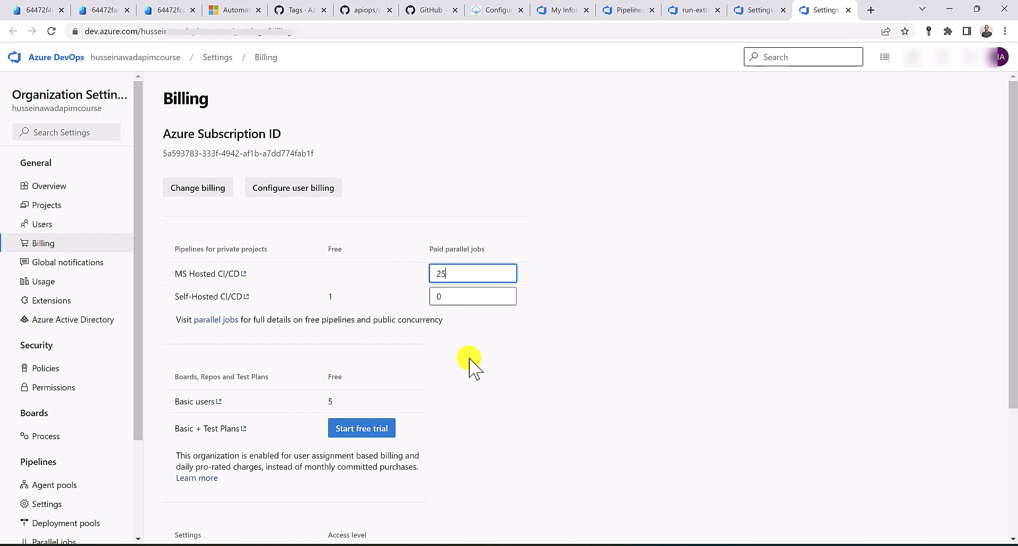
pyautogui.moveTo(449, 300); pyautogui.dragTo(419, 299)
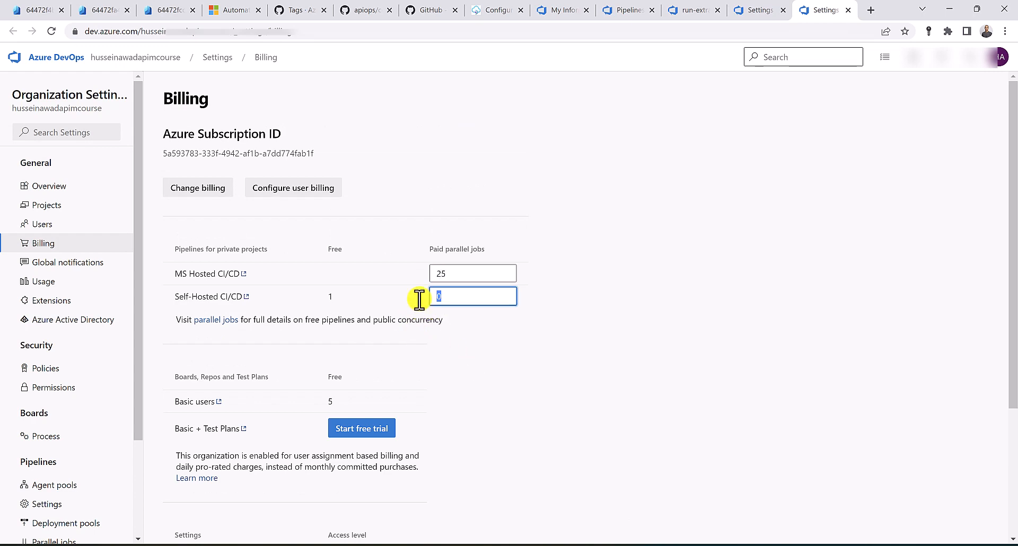
pyautogui.scroll(-3, 175, 484)
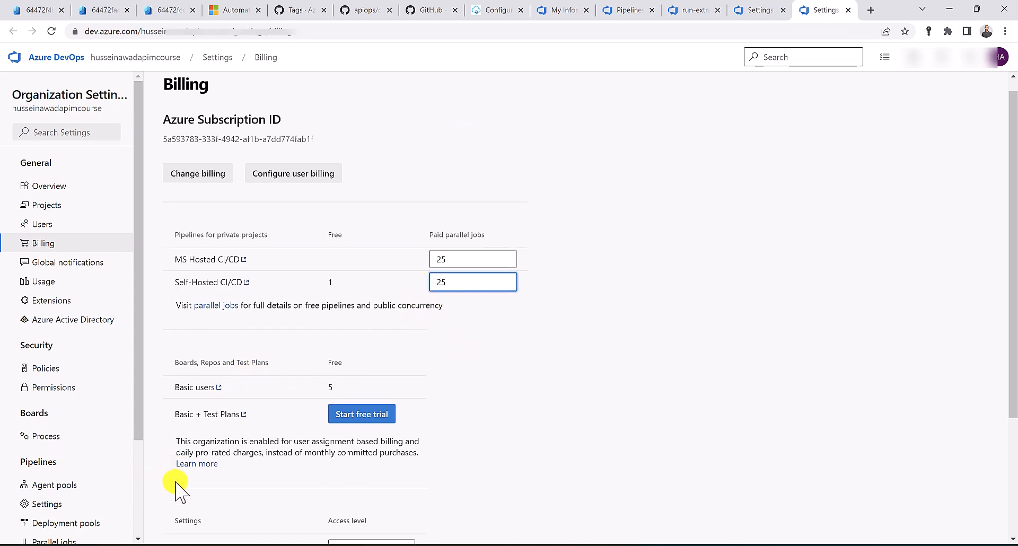
pyautogui.click(180, 535)
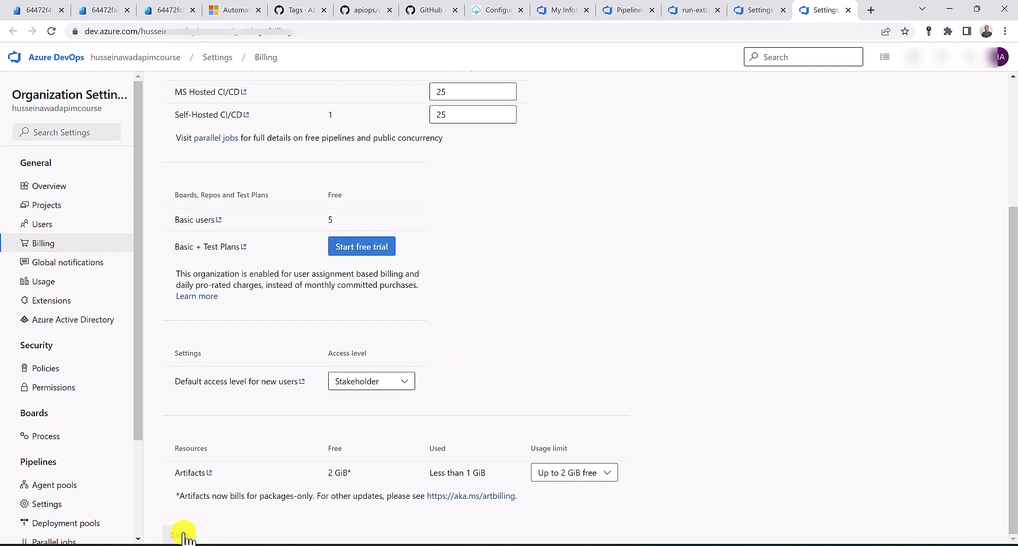
pyautogui.hotkey('ctrl', 'w')
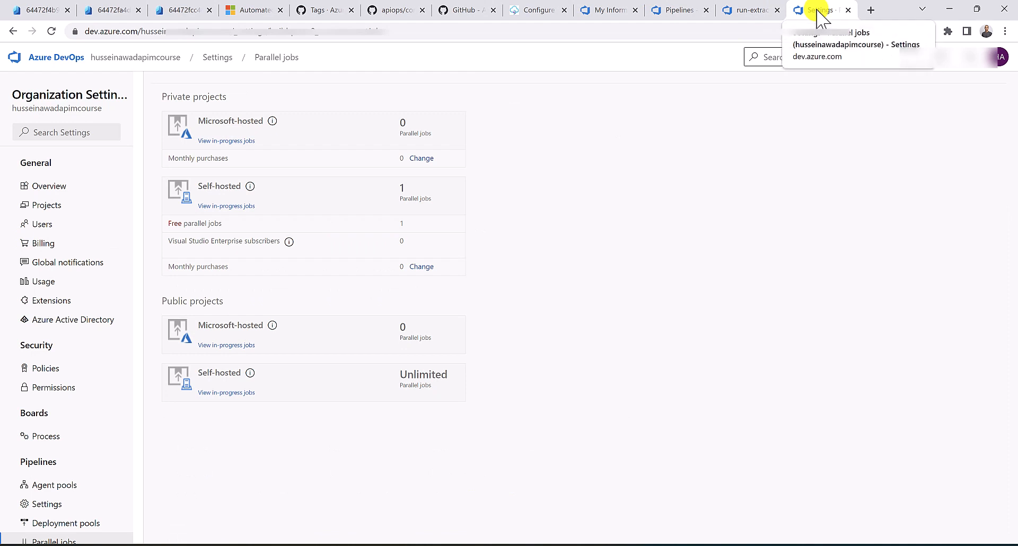
# Look over the deployment, run-extractor.yaml and parallel-jobs tabs, then return to the run log
pyautogui.click(112, 10)
pyautogui.click(35, 10)
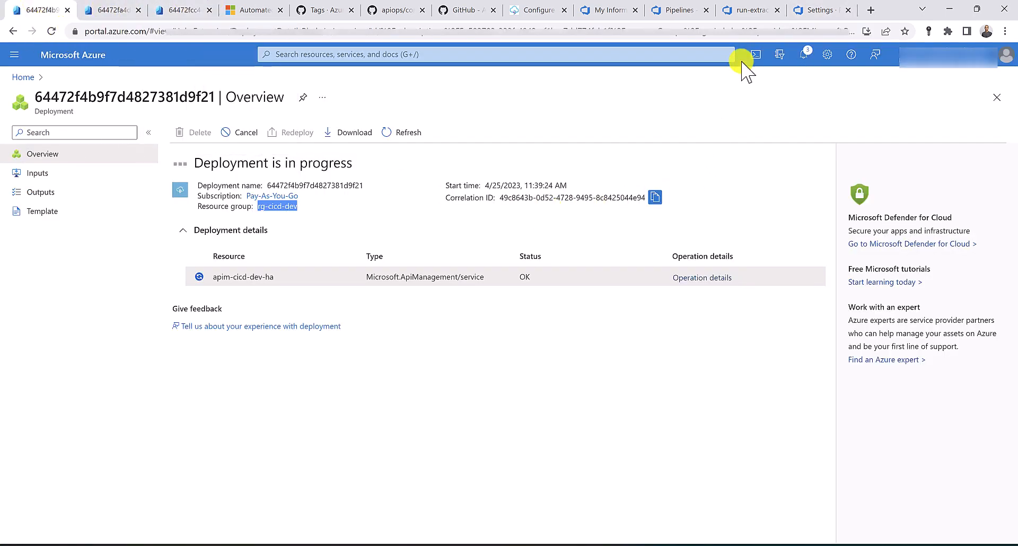
pyautogui.click(764, 11)
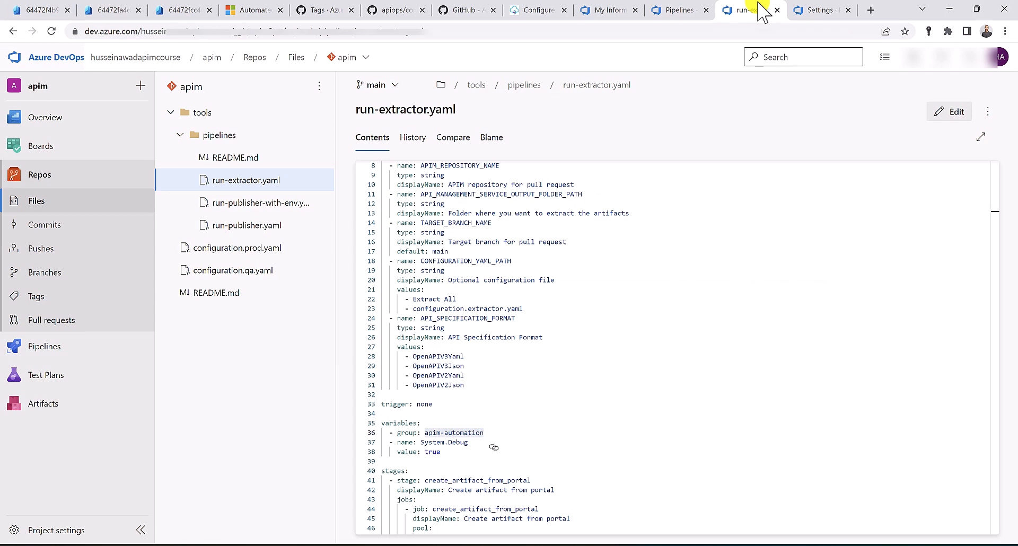
pyautogui.click(801, 11)
pyautogui.click(681, 12)
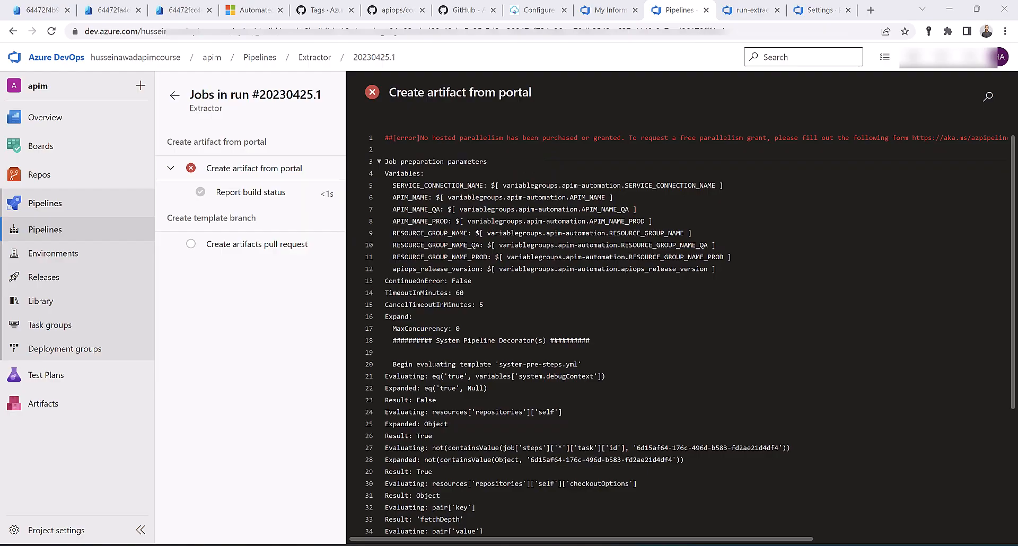
# Verify the rg-cicd-dev, rg-cicd-qa and rg-cicd-prod deployments are complete, then return to the failed Extractor run
pyautogui.click(34, 10)
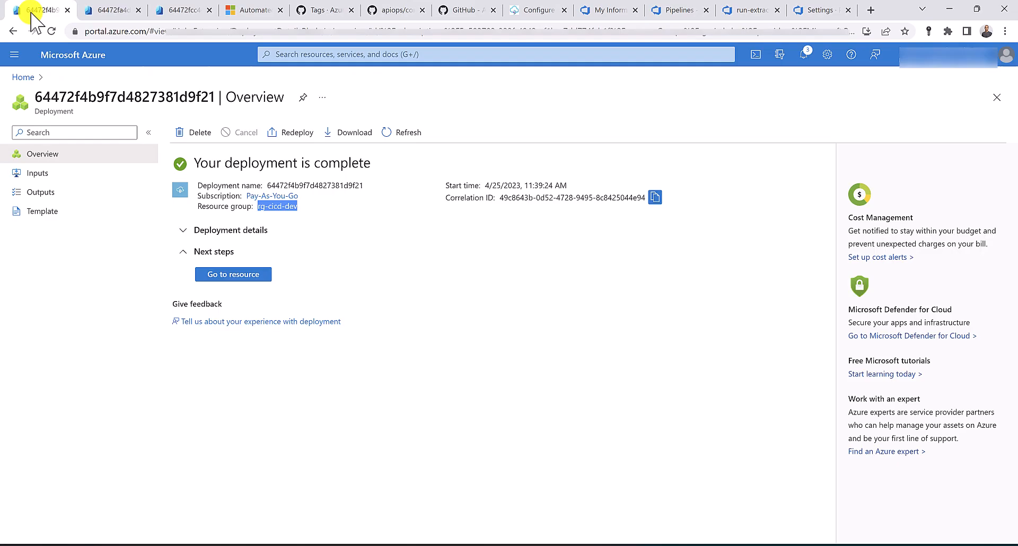
pyautogui.click(116, 13)
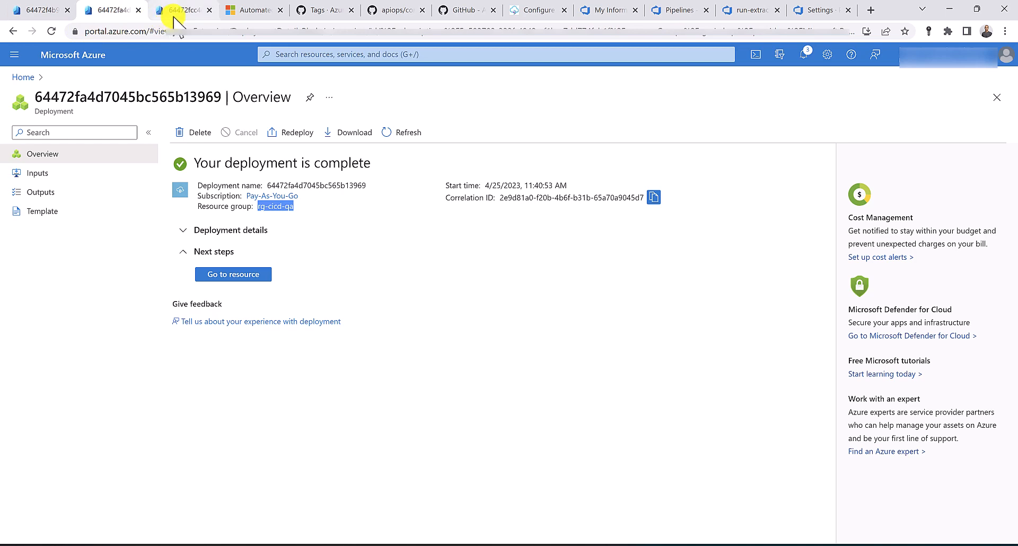
pyautogui.click(180, 13)
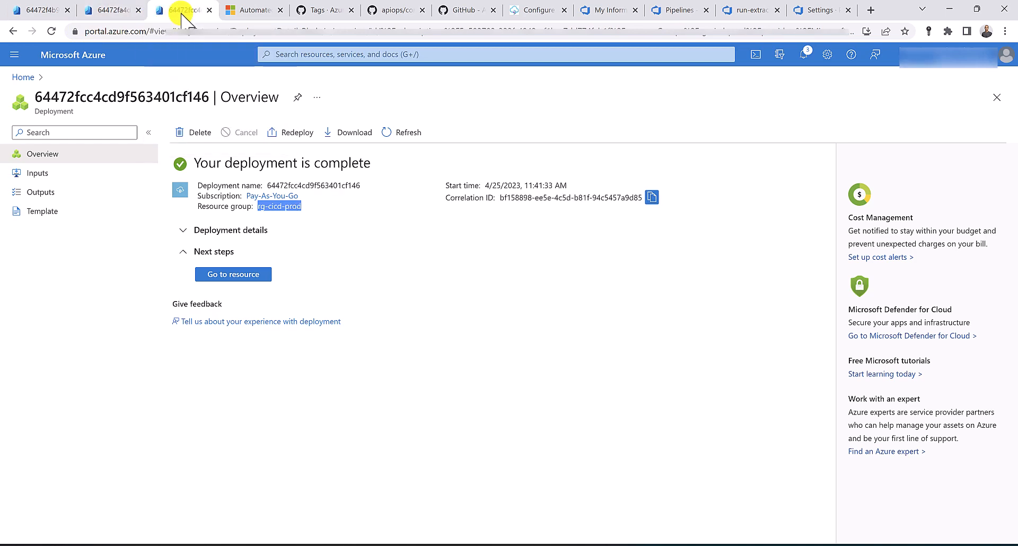
pyautogui.click(676, 10)
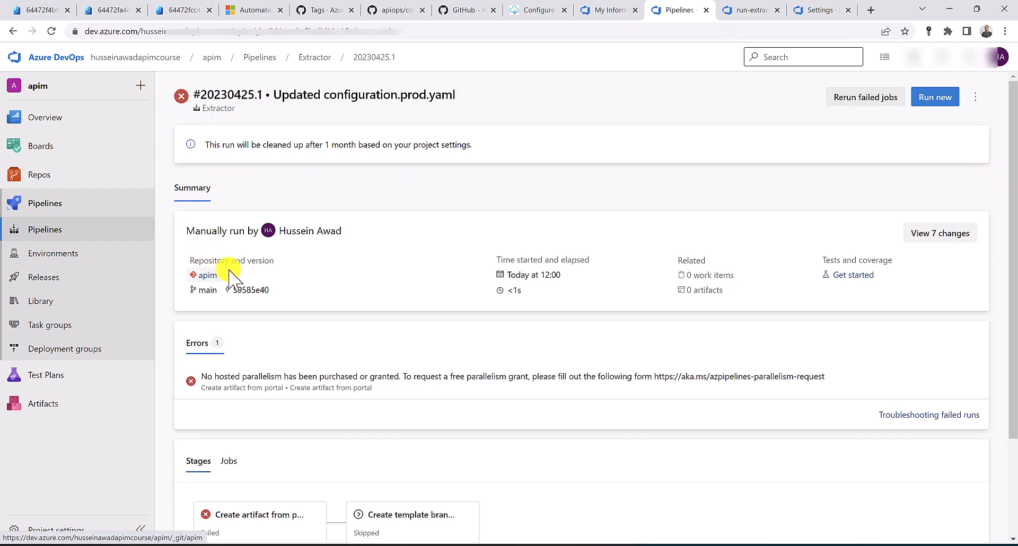
# Queue Extractor run #20230425.2 and view the Create artifact from portal job log
pyautogui.click(933, 100)
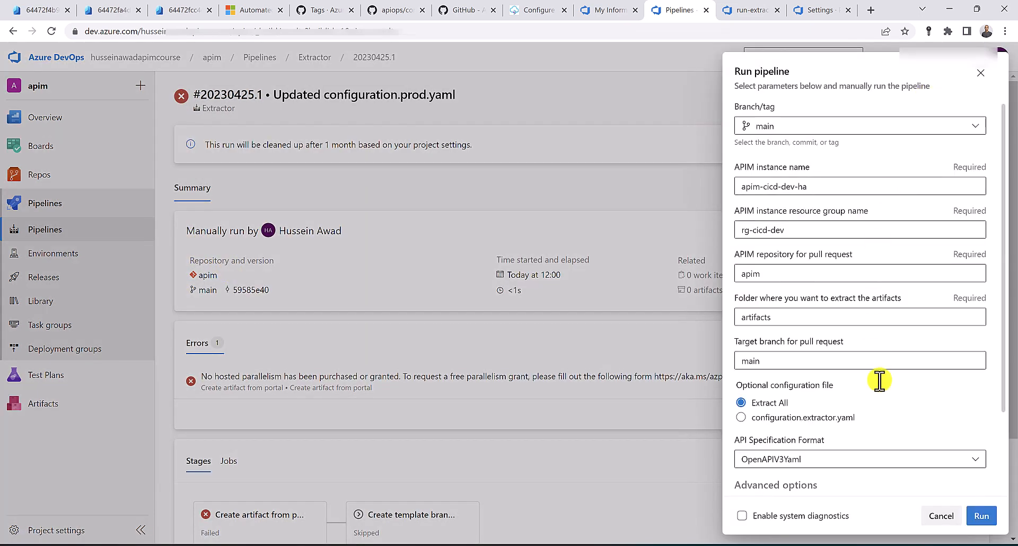
pyautogui.click(983, 518)
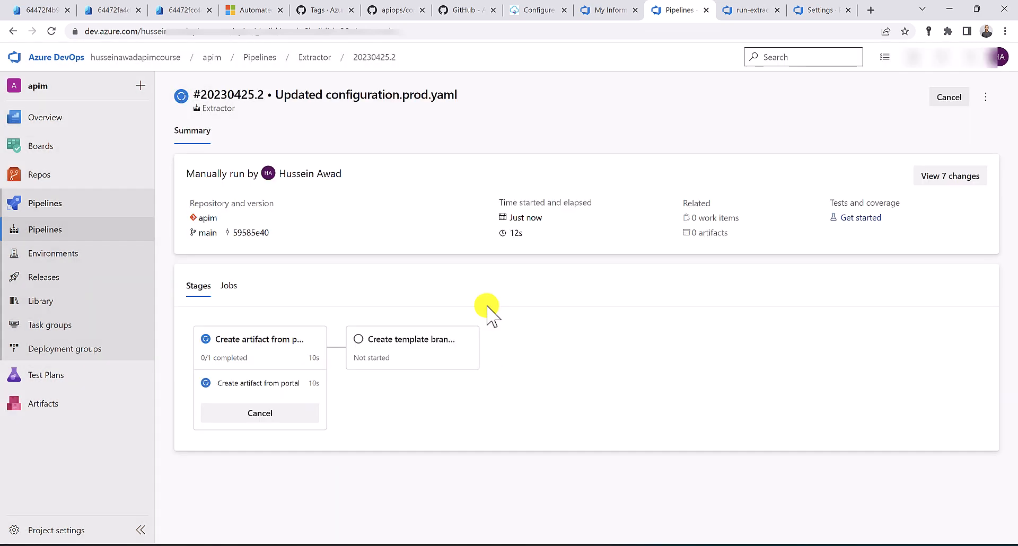
pyautogui.click(275, 366)
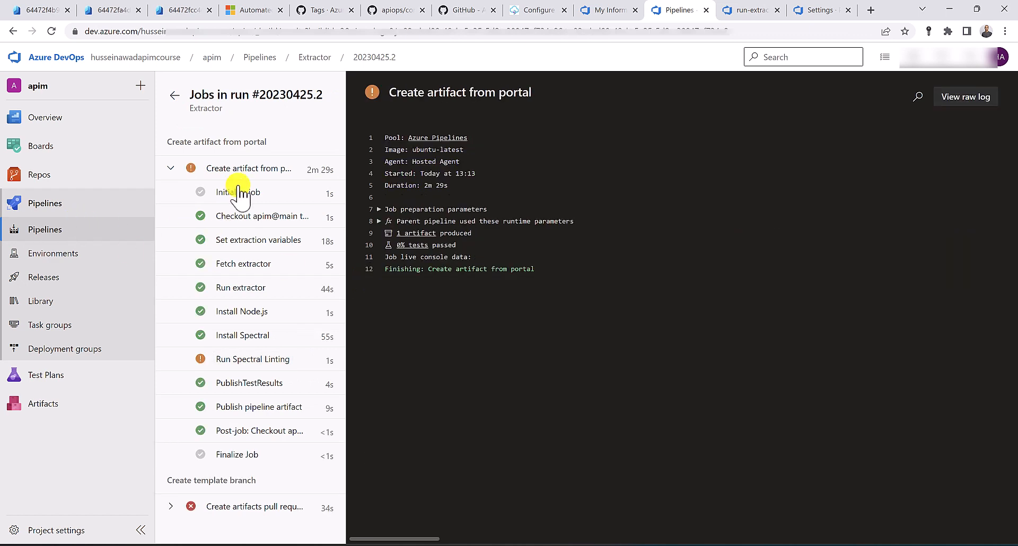
# Trace the Create pull request failure to the missing GenericContribute permission, then view run-extractor.yaml
pyautogui.click(170, 168)
pyautogui.click(171, 220)
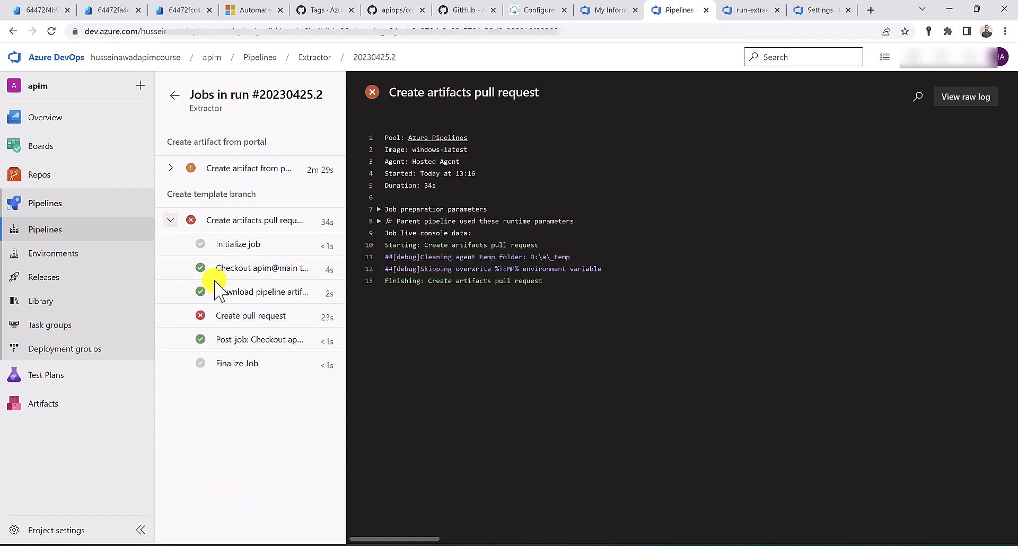
pyautogui.click(235, 317)
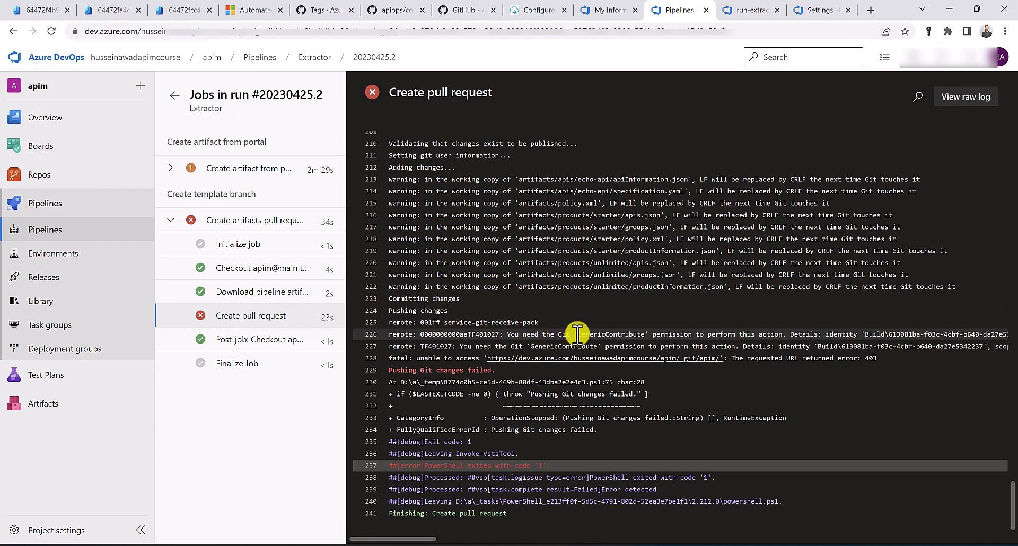
pyautogui.moveTo(576, 335); pyautogui.dragTo(649, 335)
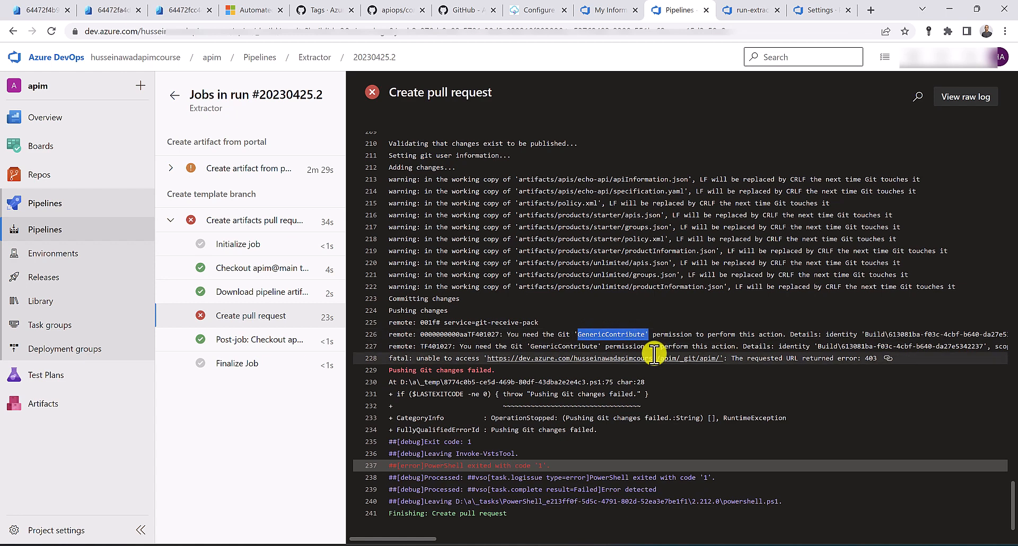
pyautogui.click(735, 12)
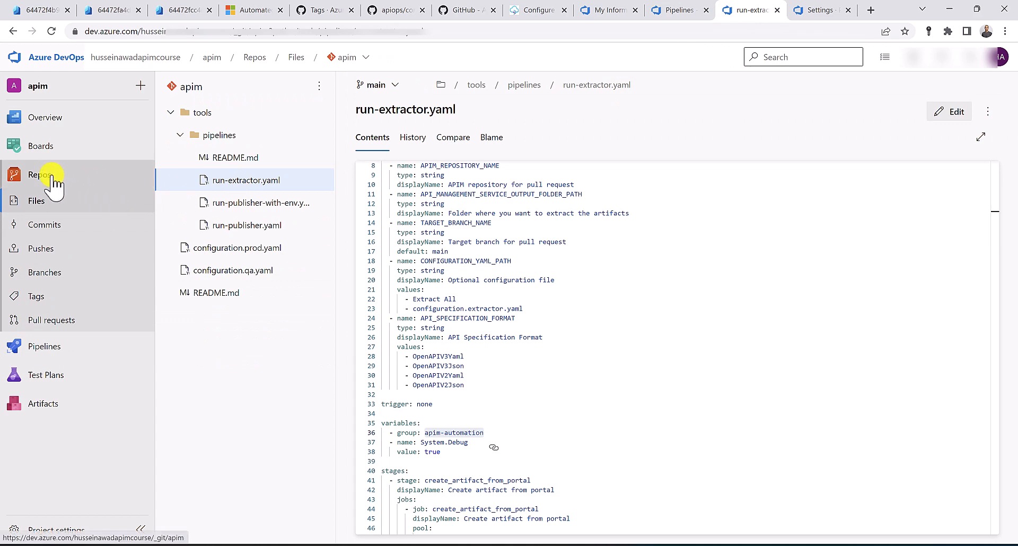
# Set Contribute to Allow for the apim Build Service in repository security, then return to the failed log
pyautogui.click(357, 58)
pyautogui.click(375, 175)
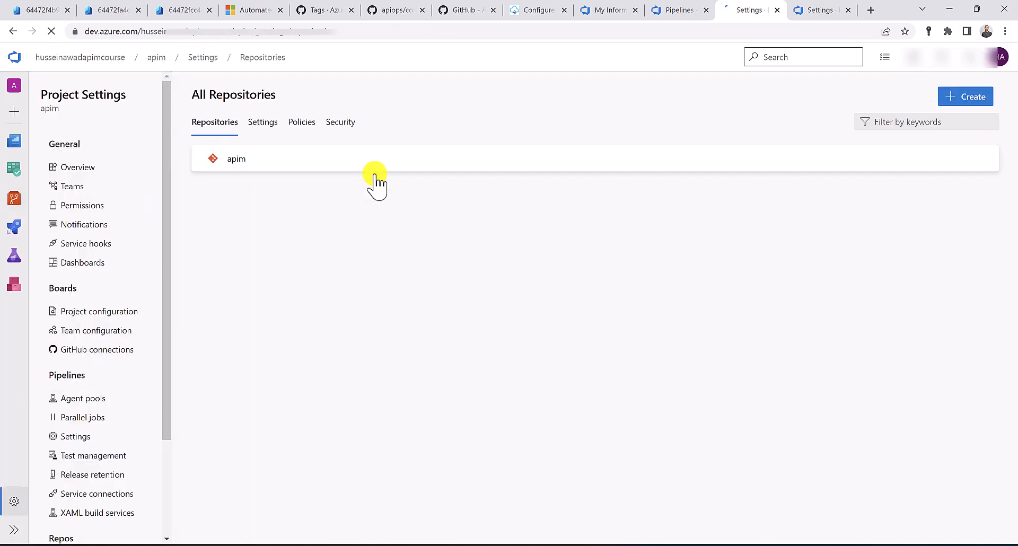
pyautogui.click(343, 123)
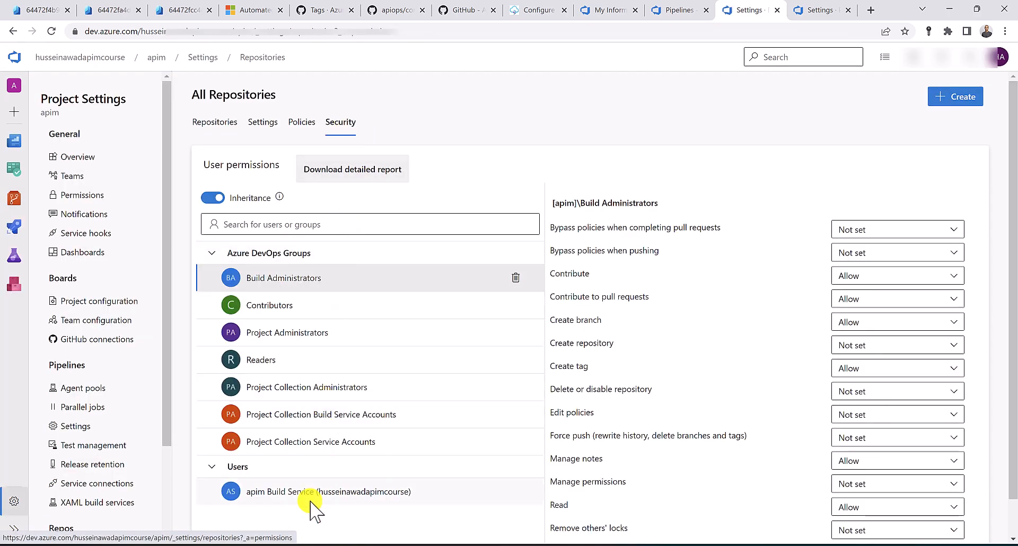
pyautogui.click(293, 493)
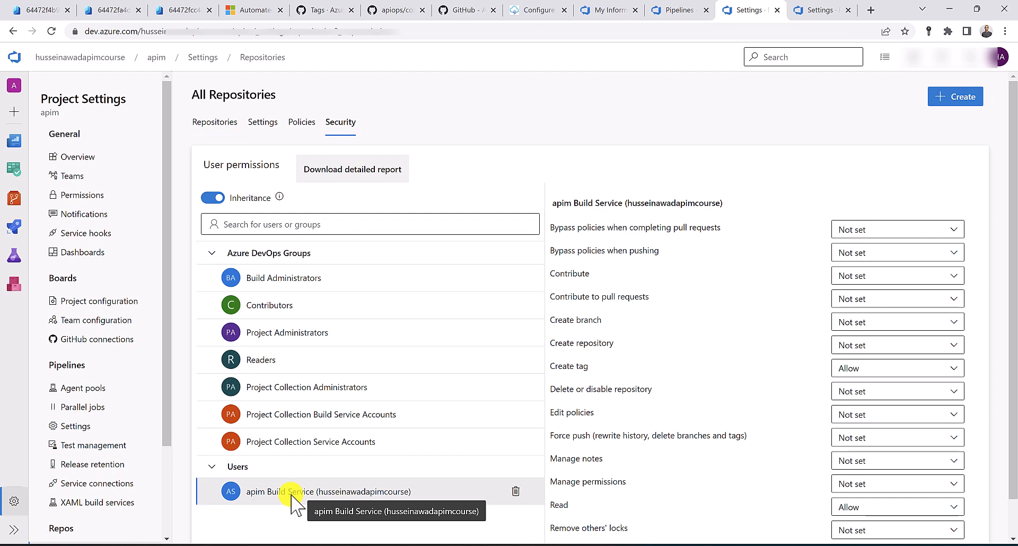
pyautogui.click(870, 276)
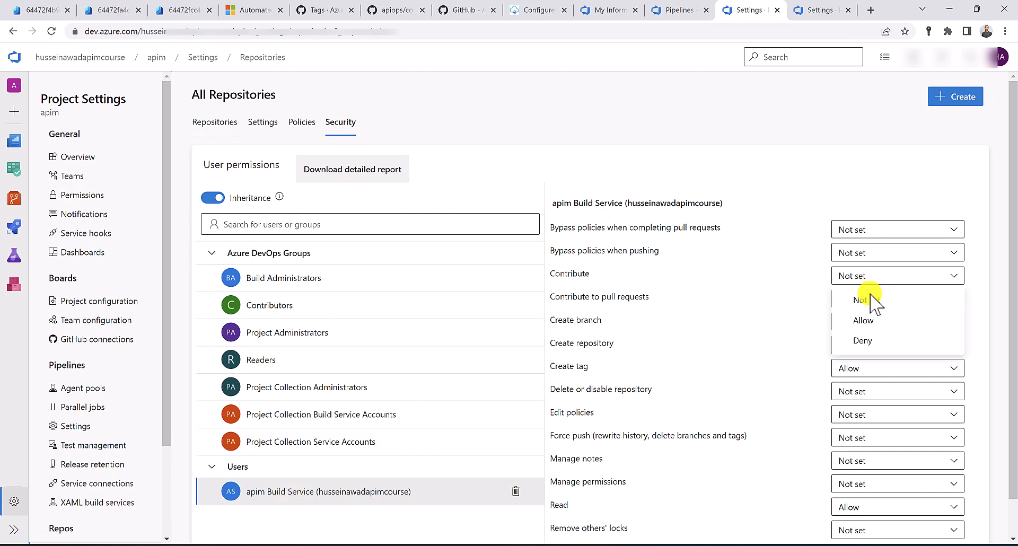
pyautogui.click(871, 322)
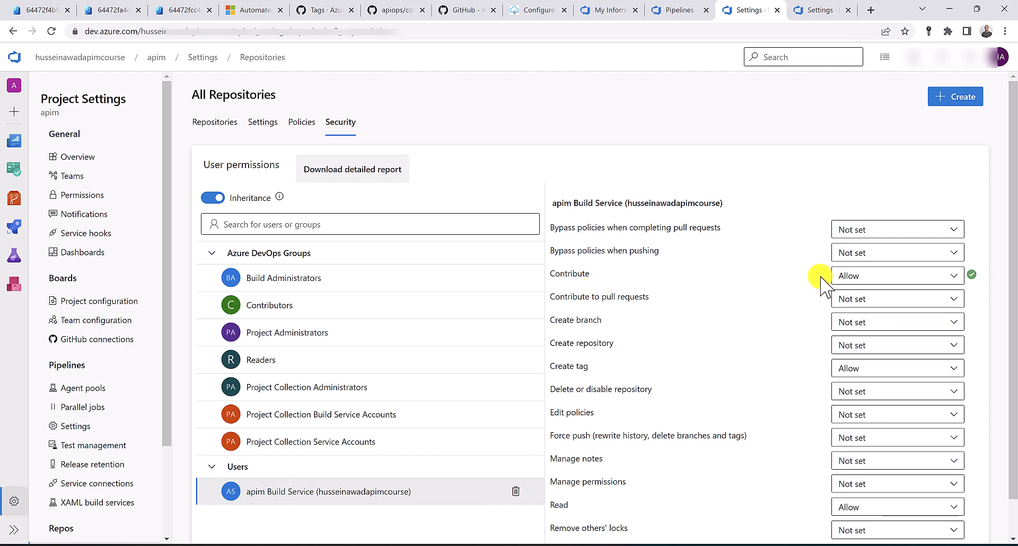
pyautogui.click(687, 4)
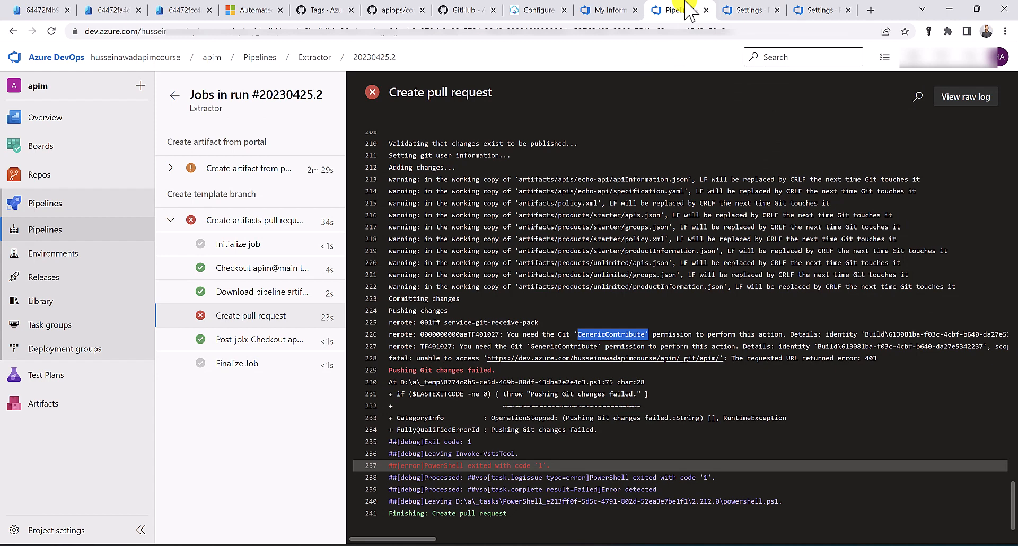
# Rerun the stage's failed jobs and find the missing CreateBranch permission in the Create pull request log
pyautogui.click(748, 9)
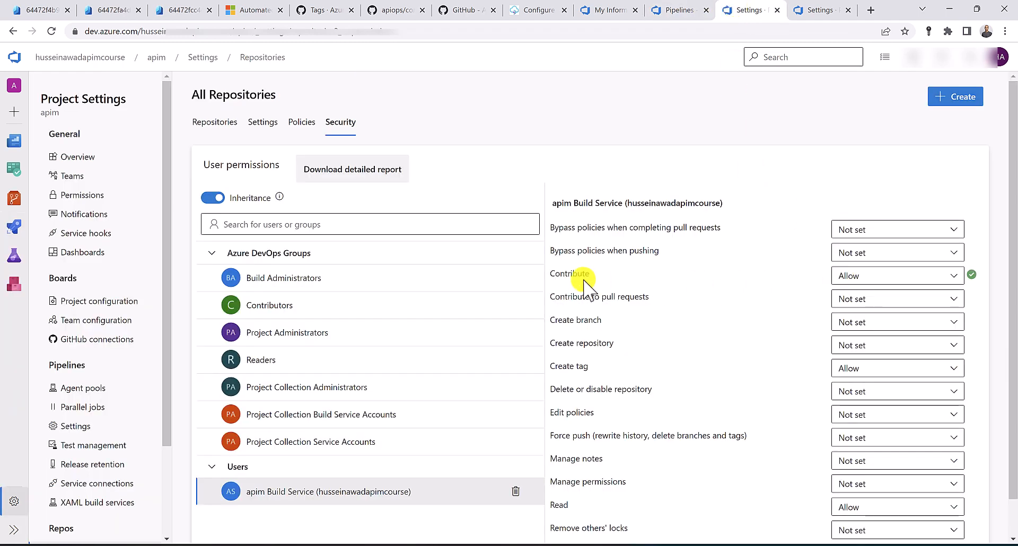
pyautogui.click(671, 10)
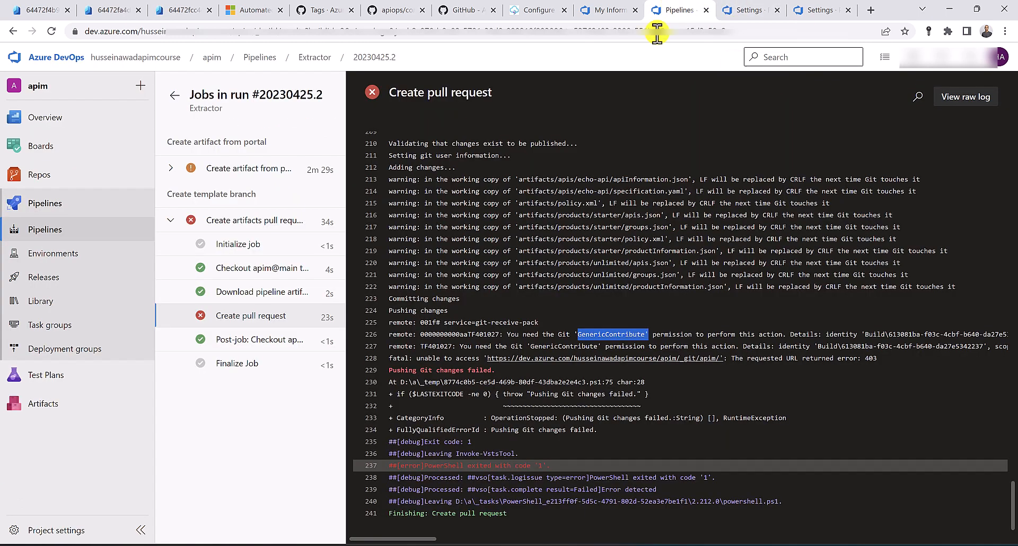
pyautogui.click(174, 96)
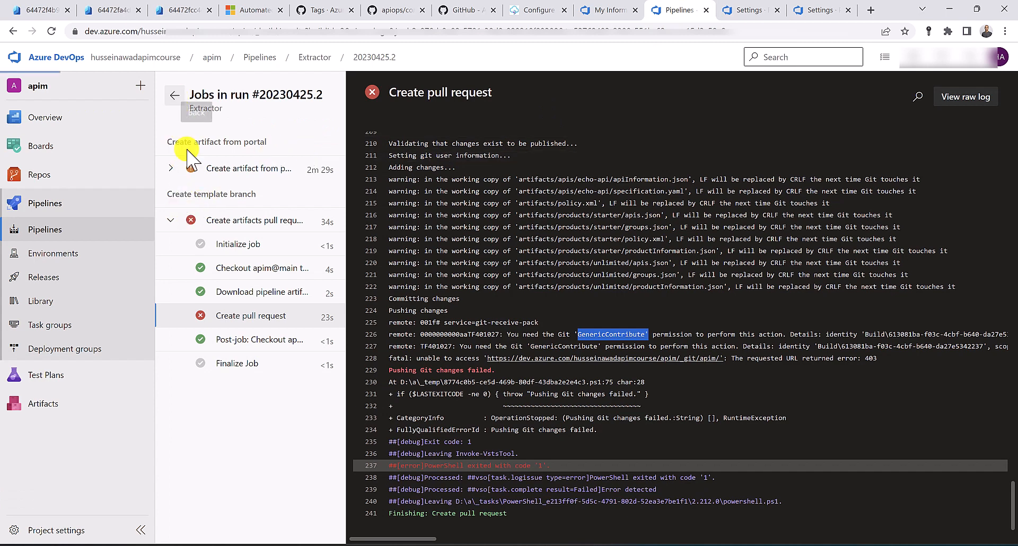
pyautogui.scroll(-3, 378, 395)
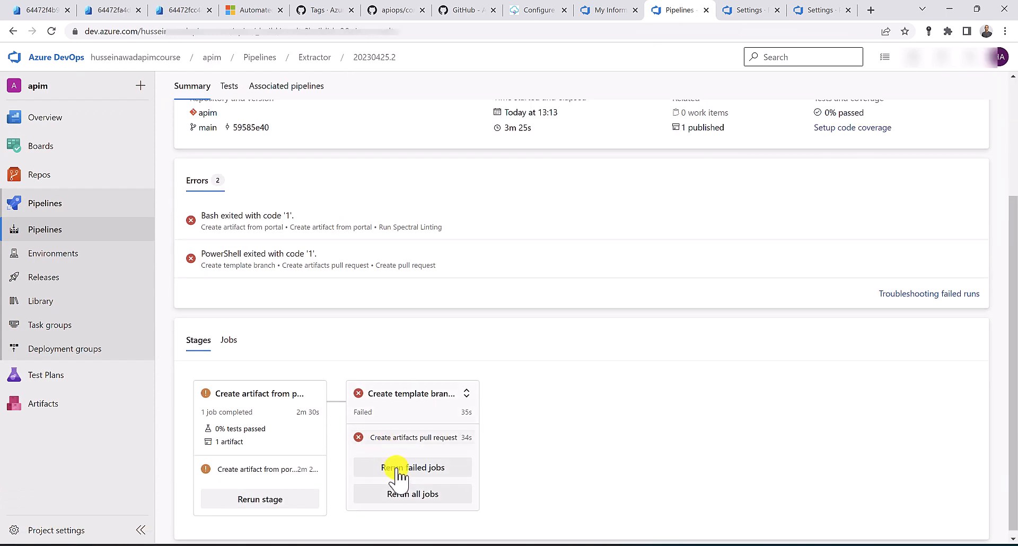
pyautogui.click(401, 469)
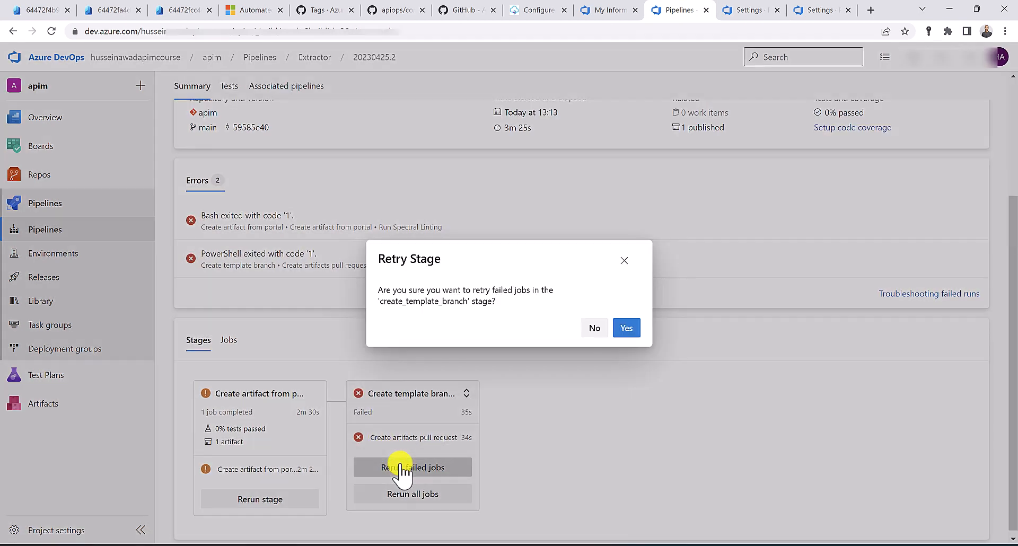
pyautogui.click(628, 330)
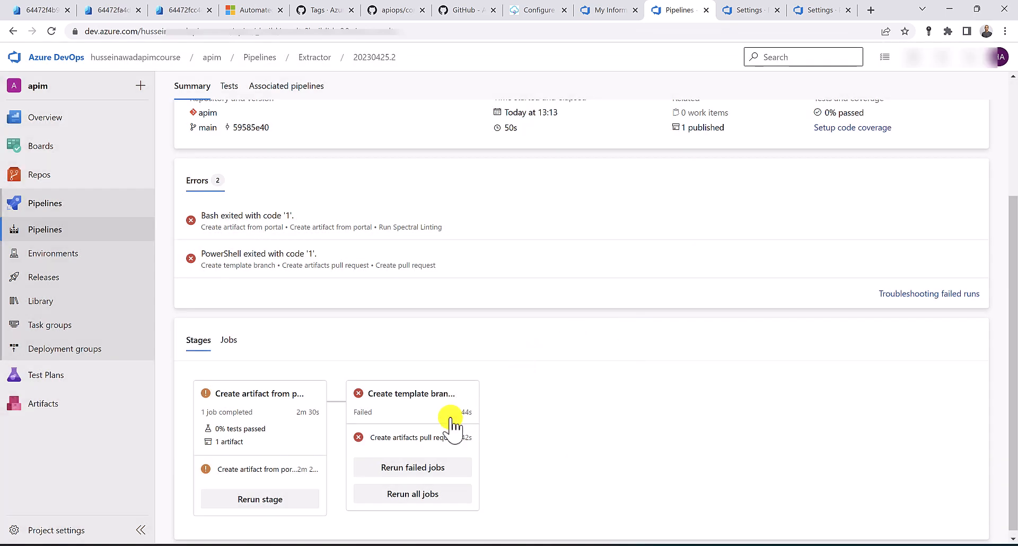
pyautogui.click(409, 438)
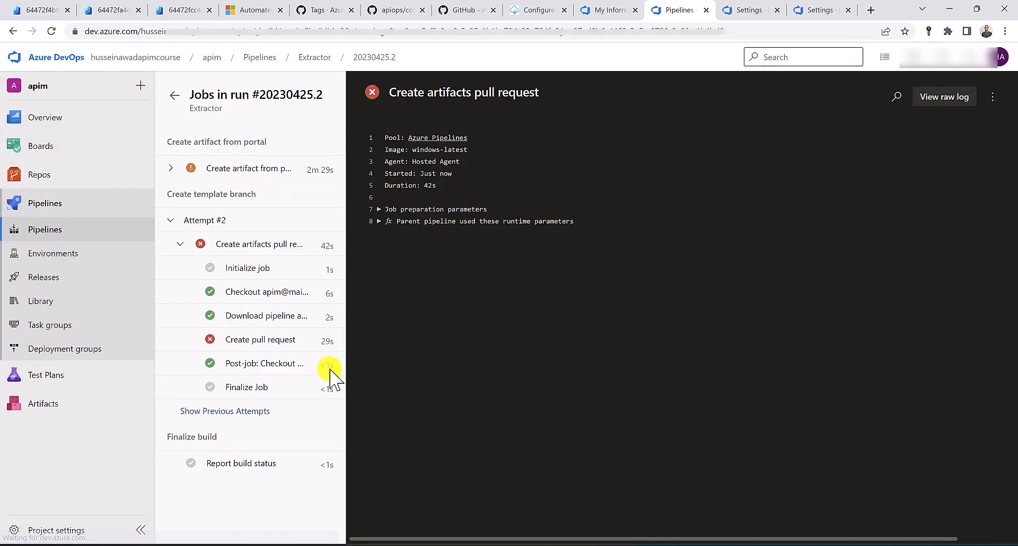
pyautogui.click(275, 343)
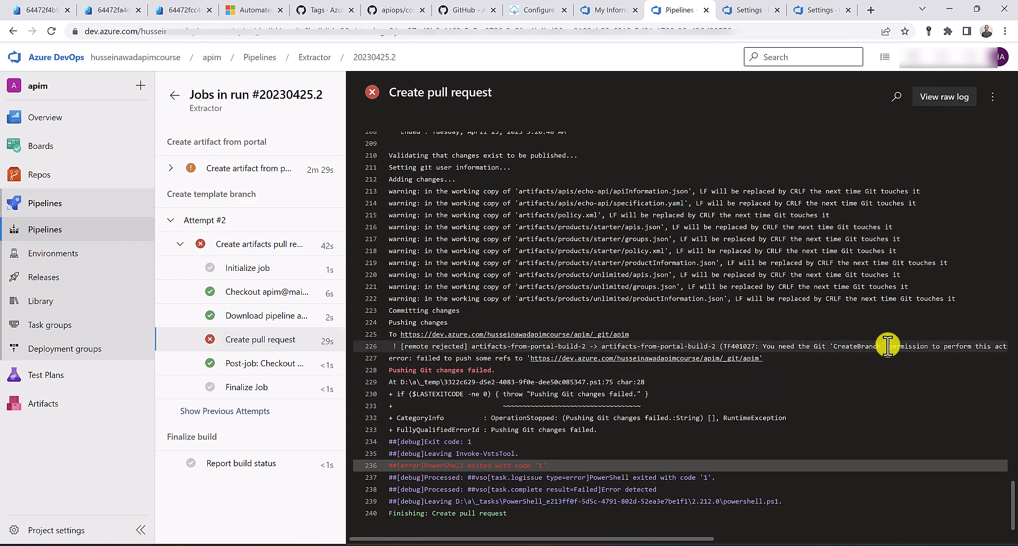
pyautogui.moveTo(889, 346); pyautogui.dragTo(827, 344)
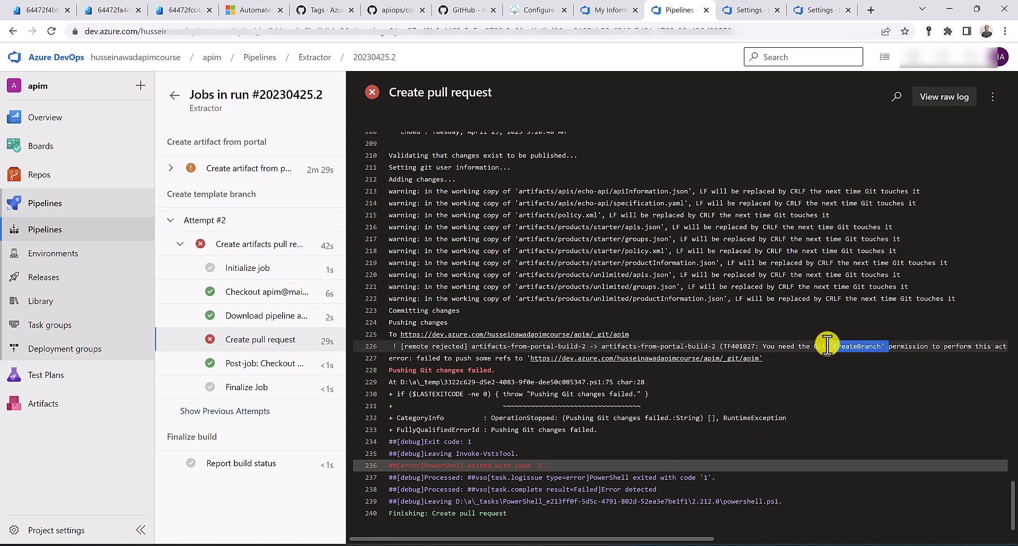
# Allow Create branch for the build service in repository security
pyautogui.click(744, 8)
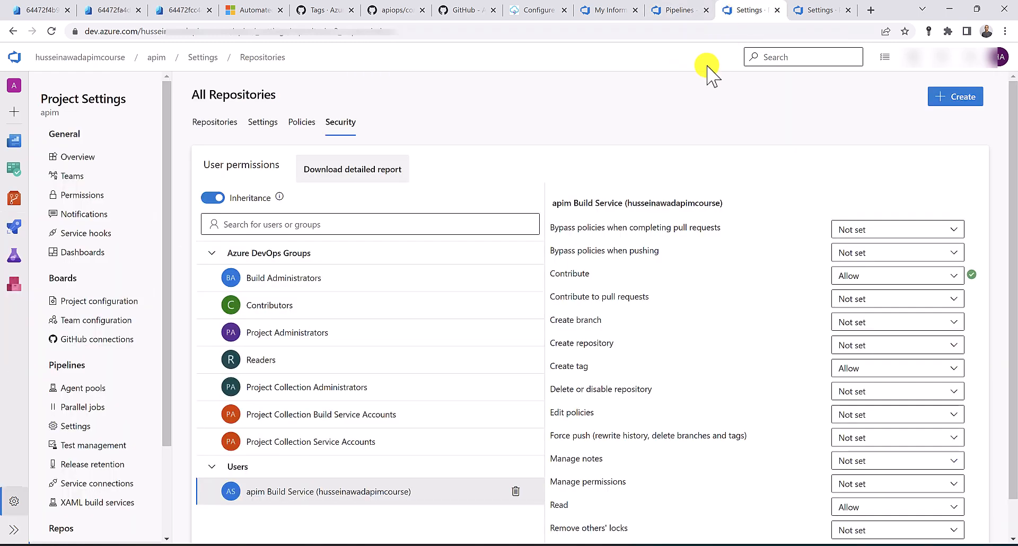
pyautogui.click(841, 323)
pyautogui.click(870, 370)
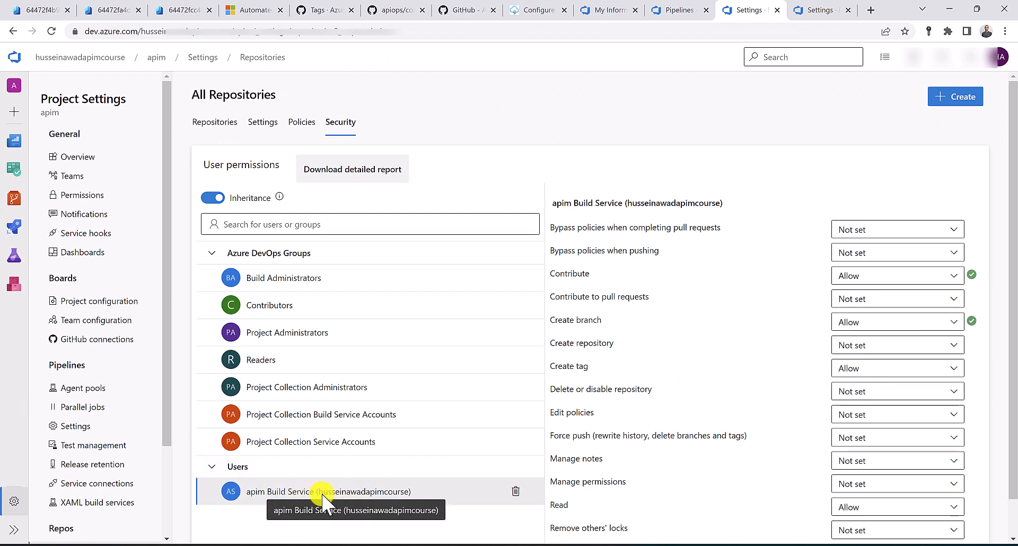
# Rerun the failed jobs and spot the missing PullRequestContribute permission in the Create pull request log
pyautogui.click(687, 10)
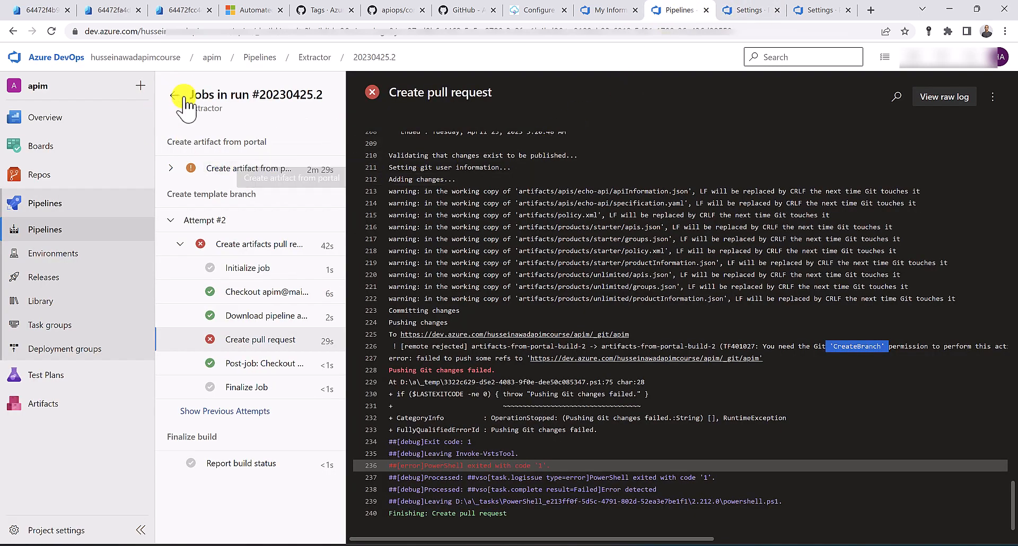
pyautogui.scroll(-3, 410, 440)
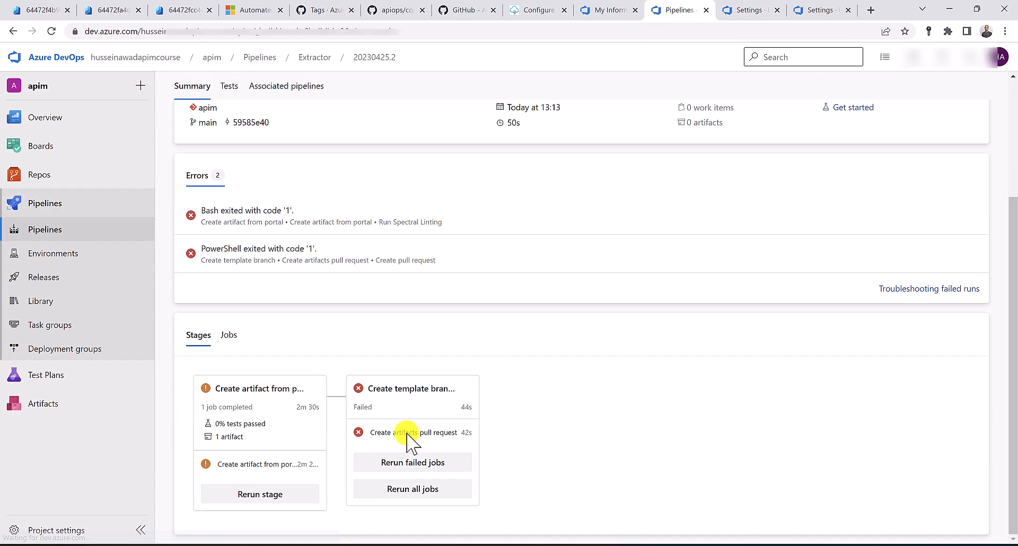
pyautogui.click(417, 467)
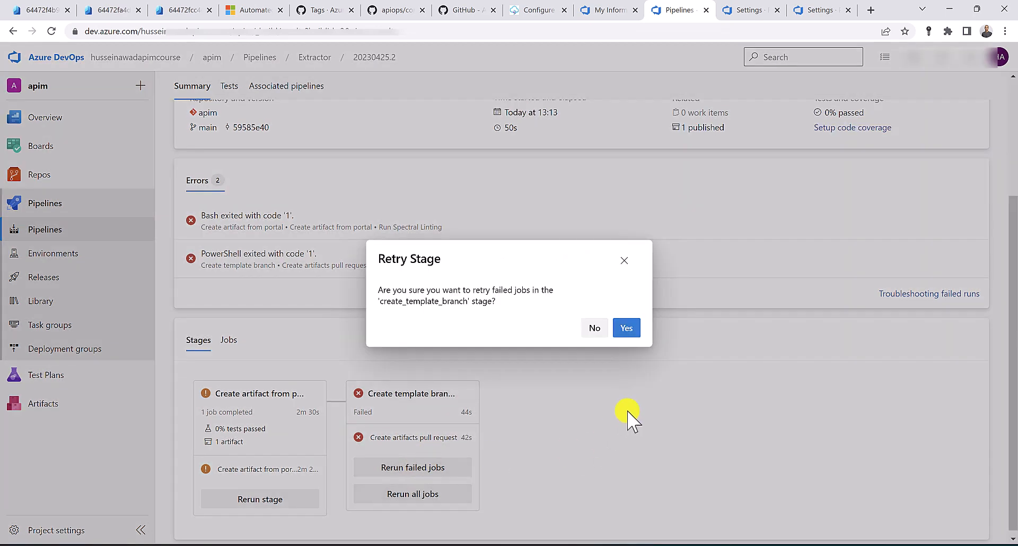
pyautogui.click(628, 329)
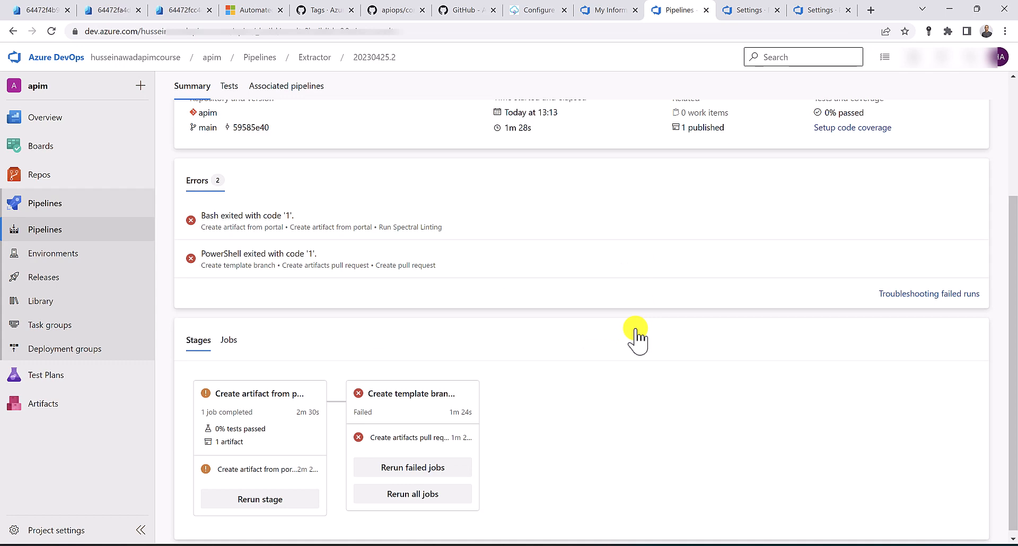
pyautogui.click(413, 429)
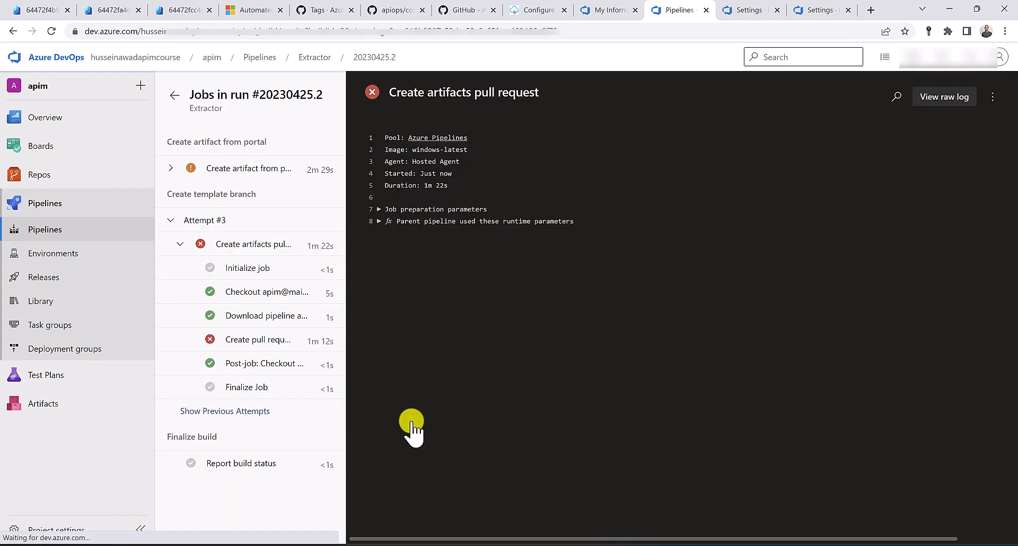
pyautogui.click(295, 342)
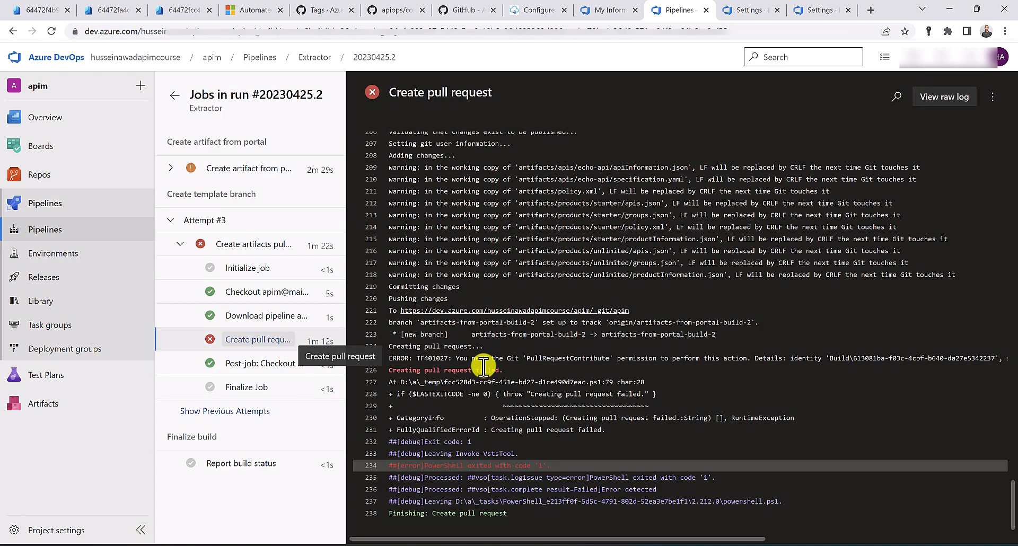
pyautogui.moveTo(517, 358); pyautogui.dragTo(640, 371)
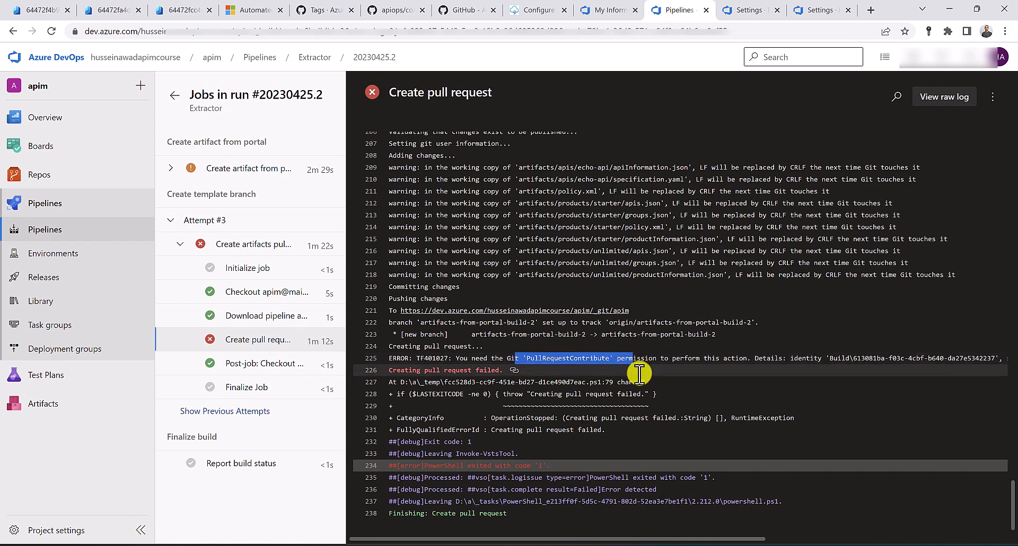
pyautogui.click(742, 10)
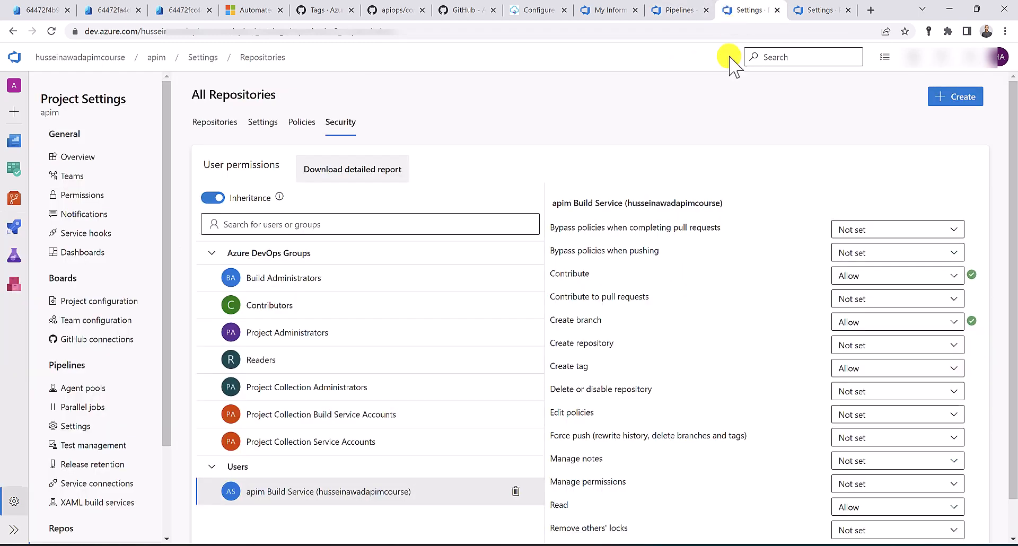
# Allow Contribute to pull requests for the build service
pyautogui.click(851, 299)
pyautogui.click(863, 345)
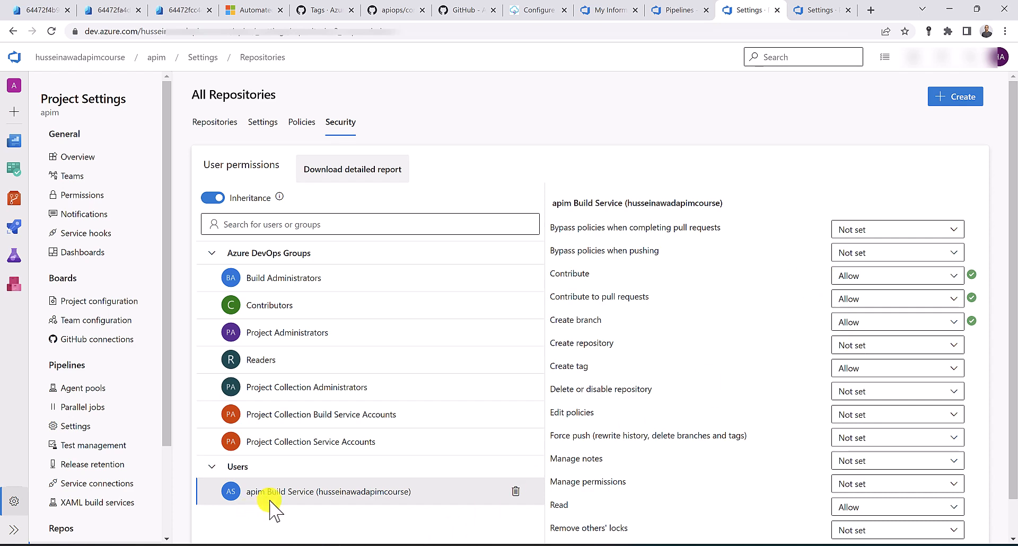
pyautogui.click(673, 10)
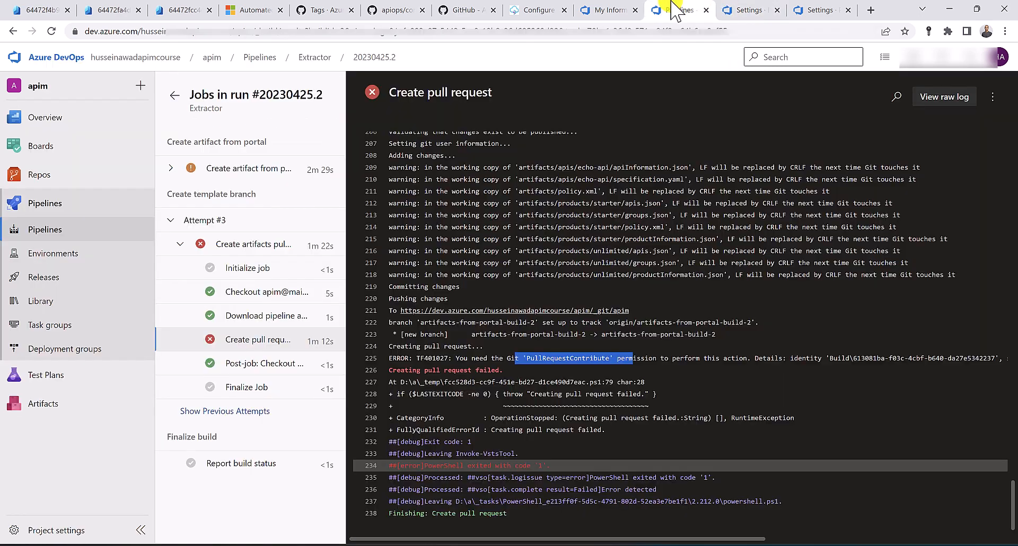
# Rerun the template stage's failed jobs and read the rejected git push (fetch first) error
pyautogui.click(177, 100)
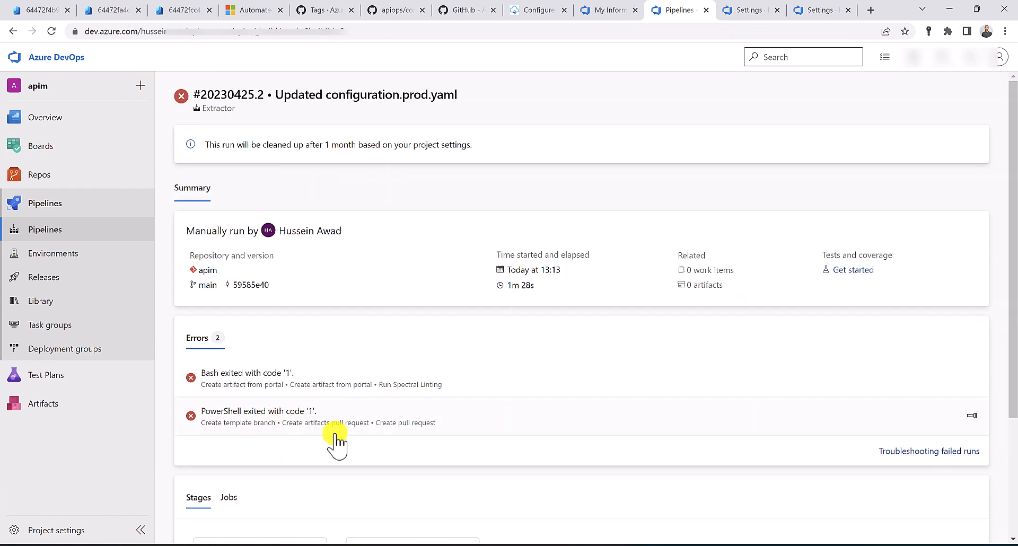
pyautogui.scroll(-3, 337, 442)
pyautogui.click(409, 467)
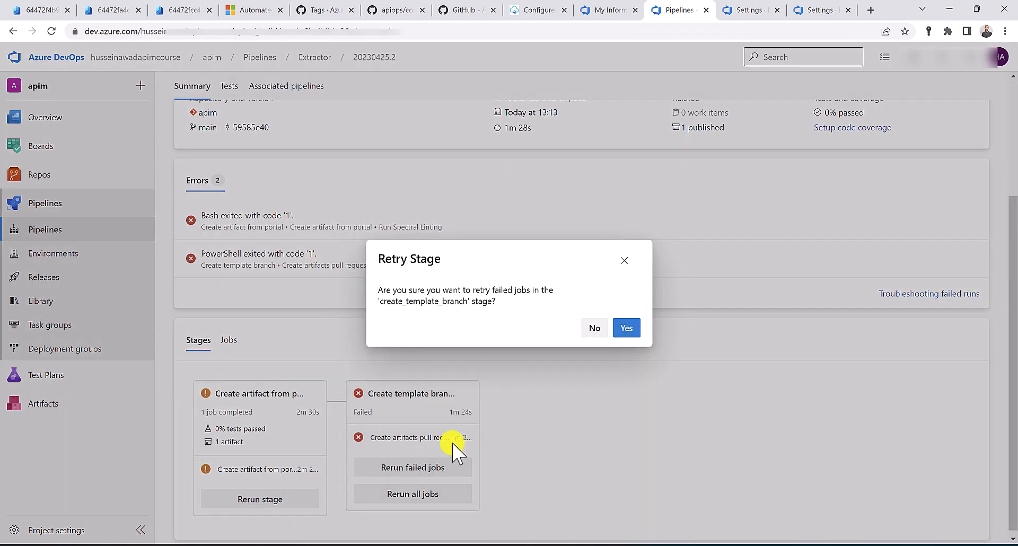
pyautogui.click(627, 329)
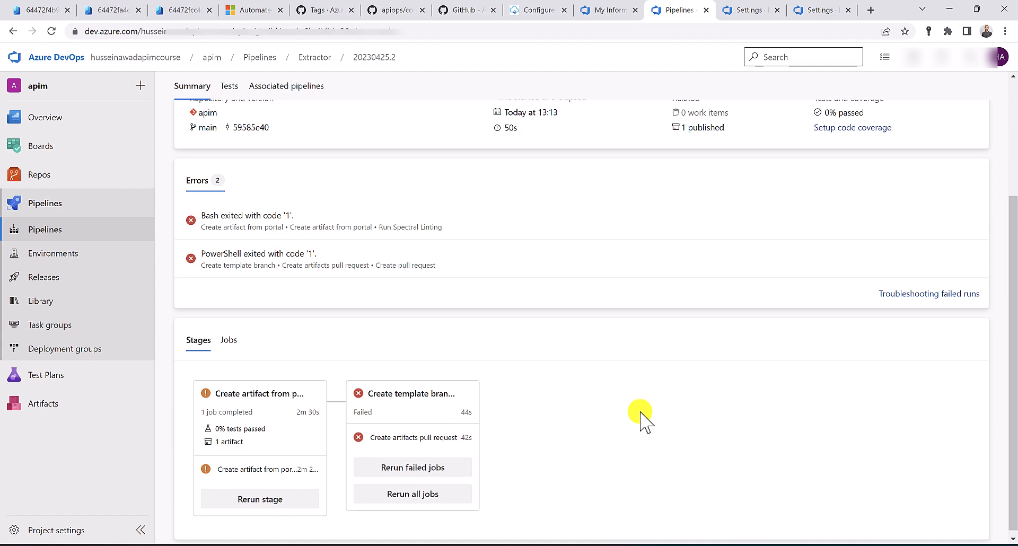
pyautogui.click(412, 419)
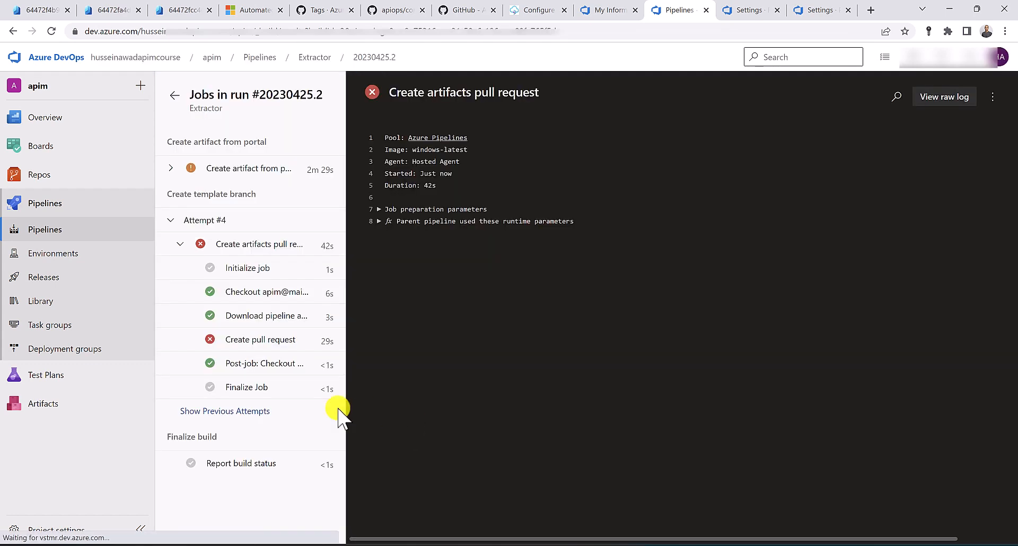
pyautogui.click(297, 341)
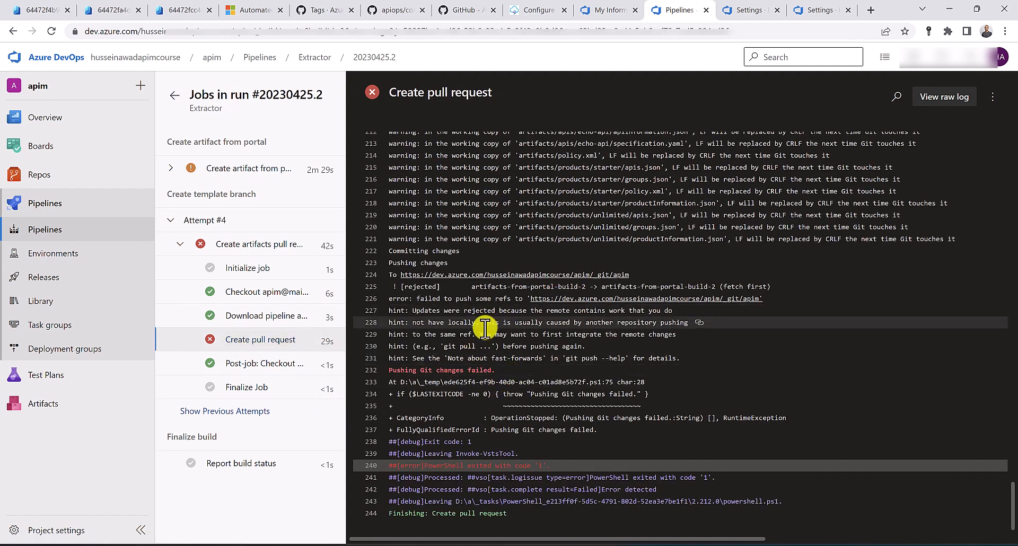
pyautogui.moveTo(484, 322)
pyautogui.mouseDown()
pyautogui.moveTo(464, 337)
pyautogui.moveTo(476, 338)
pyautogui.mouseUp()
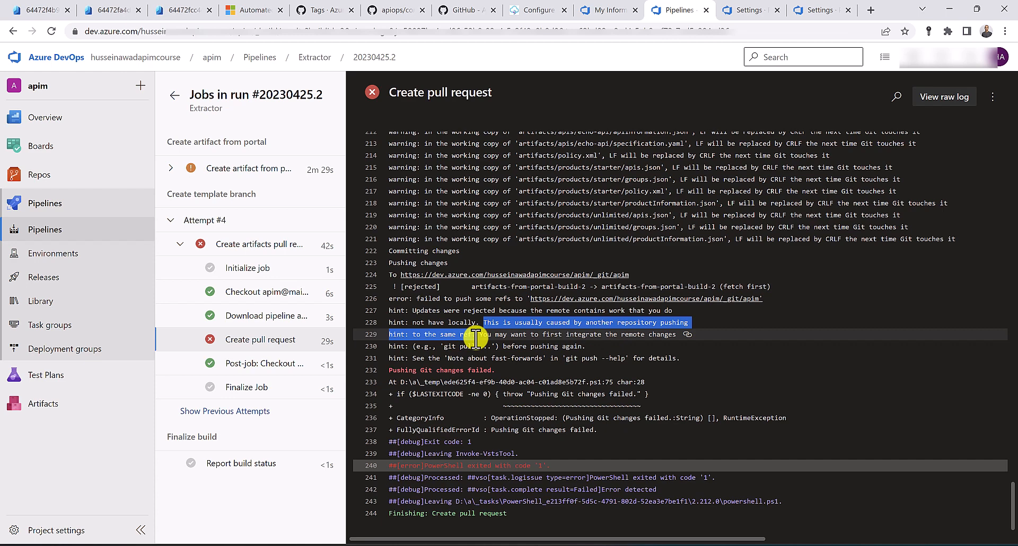
pyautogui.moveTo(476, 338); pyautogui.dragTo(477, 336)
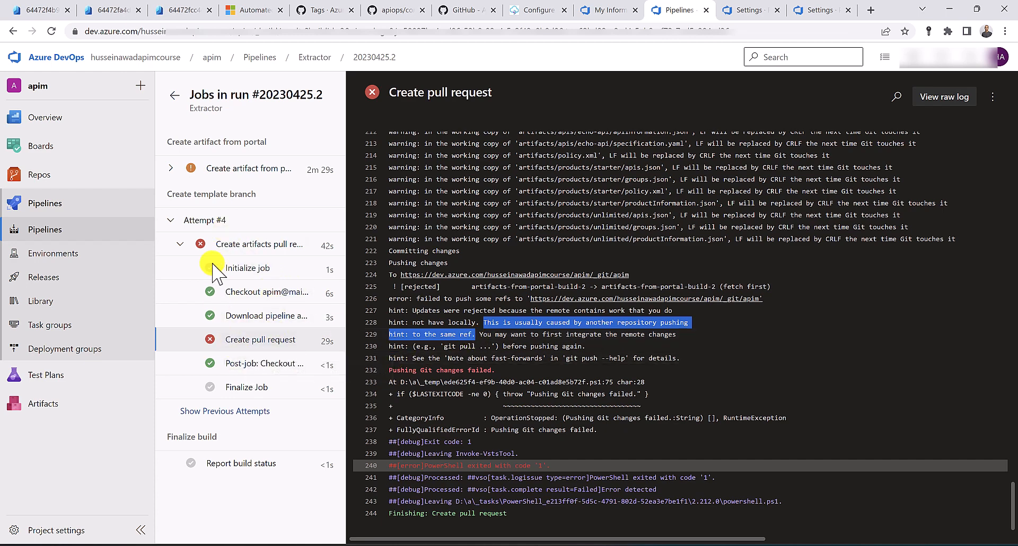
pyautogui.click(171, 220)
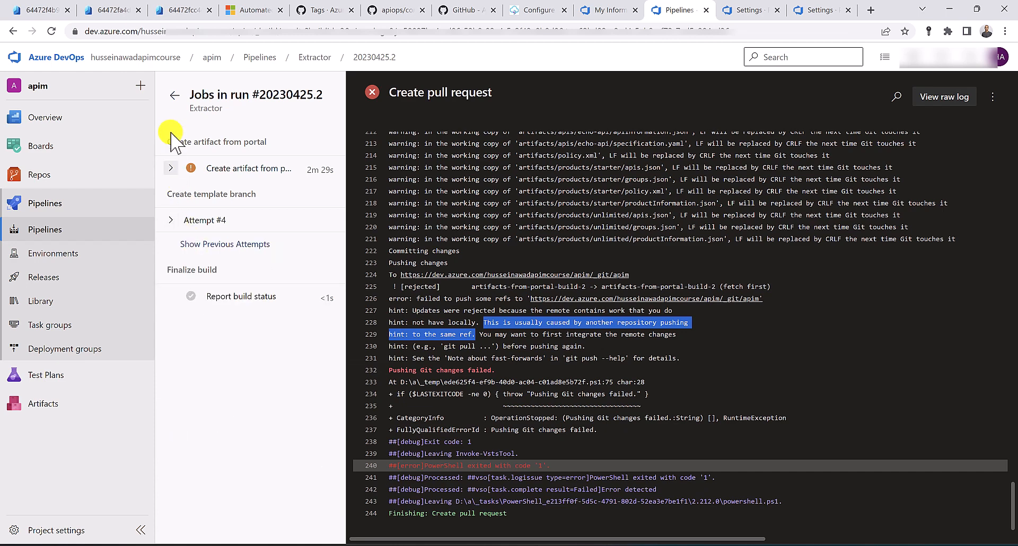
pyautogui.click(175, 98)
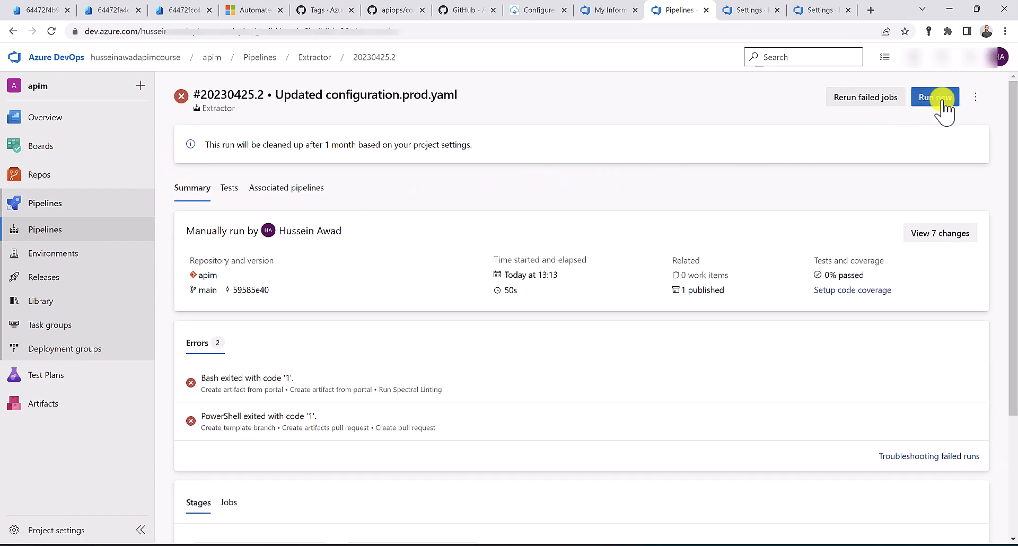
# Open the Extractor pipeline and bring up the Run pipeline parameters form
pyautogui.click(92, 232)
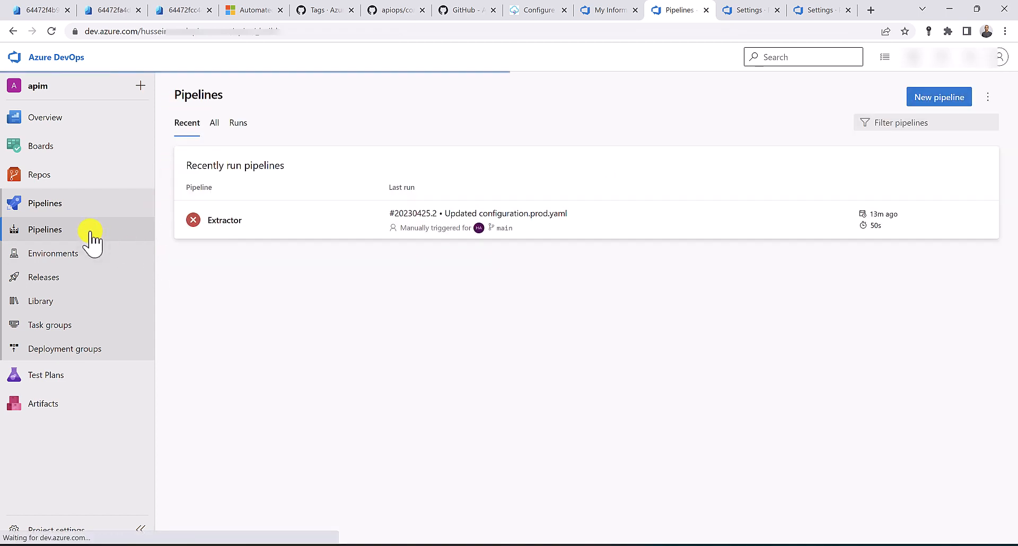
pyautogui.click(279, 233)
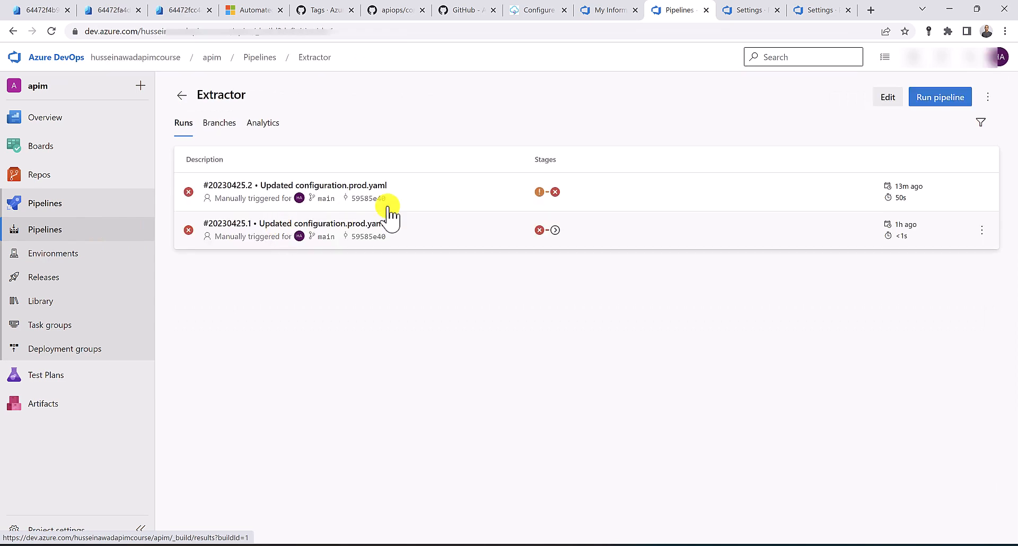
pyautogui.click(929, 102)
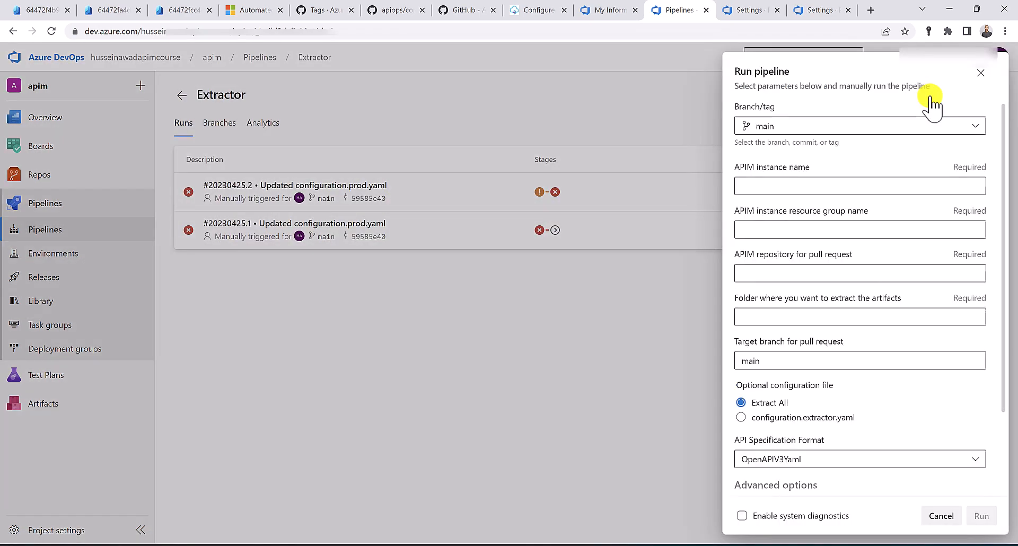
# Copy apim-cicd-dev-ha from the API Management services list into the APIM instance name field
pyautogui.click(38, 10)
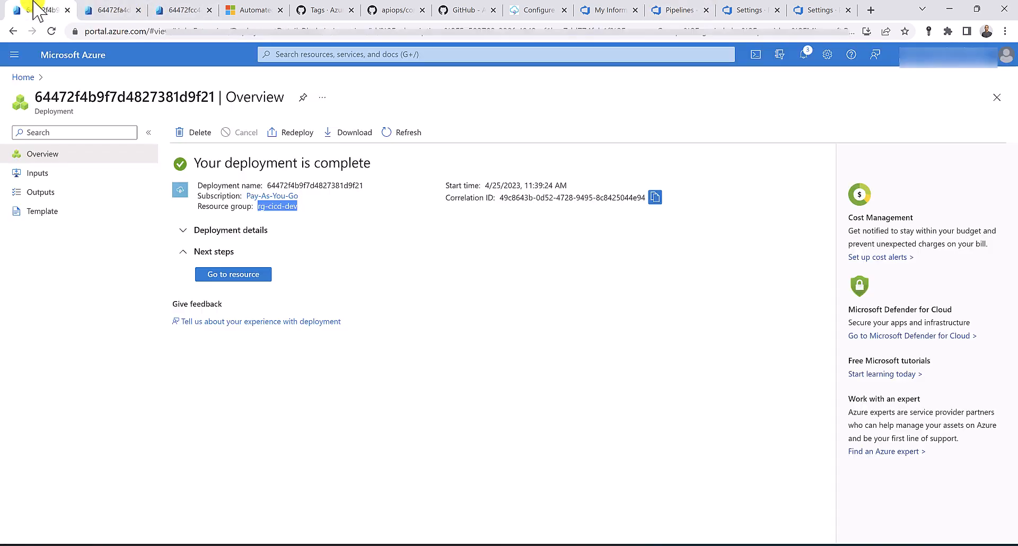
pyautogui.tripleClick(273, 206)
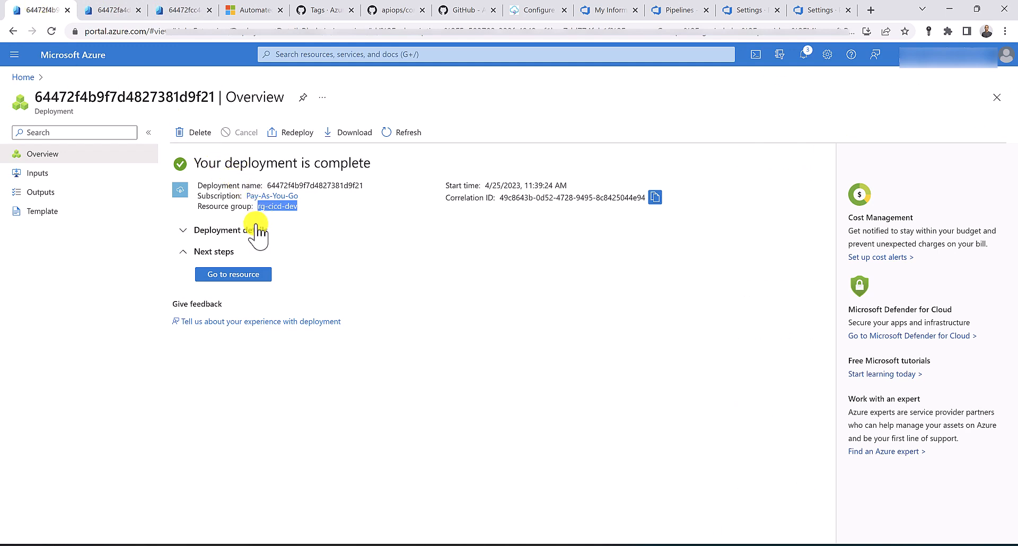
pyautogui.click(289, 54)
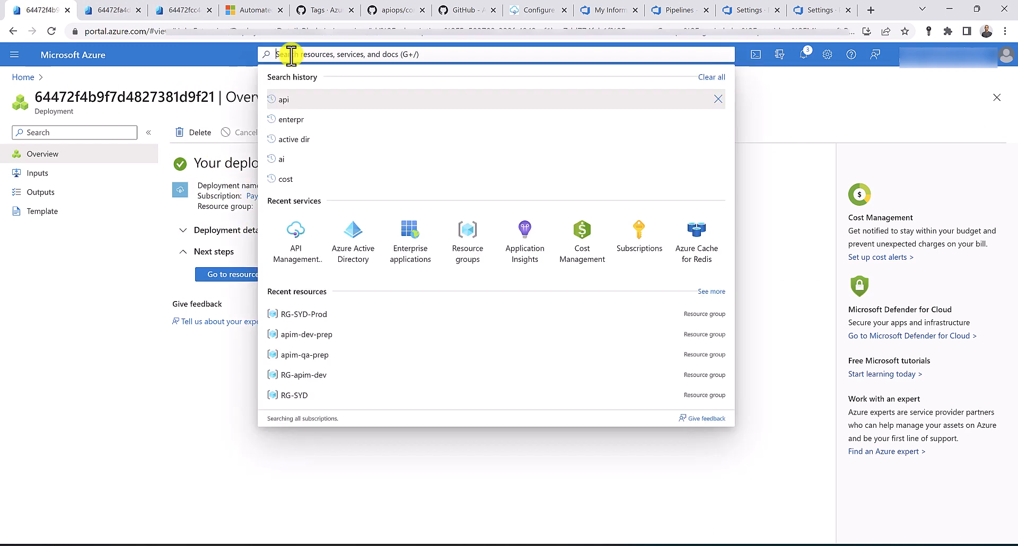
pyautogui.click(299, 250)
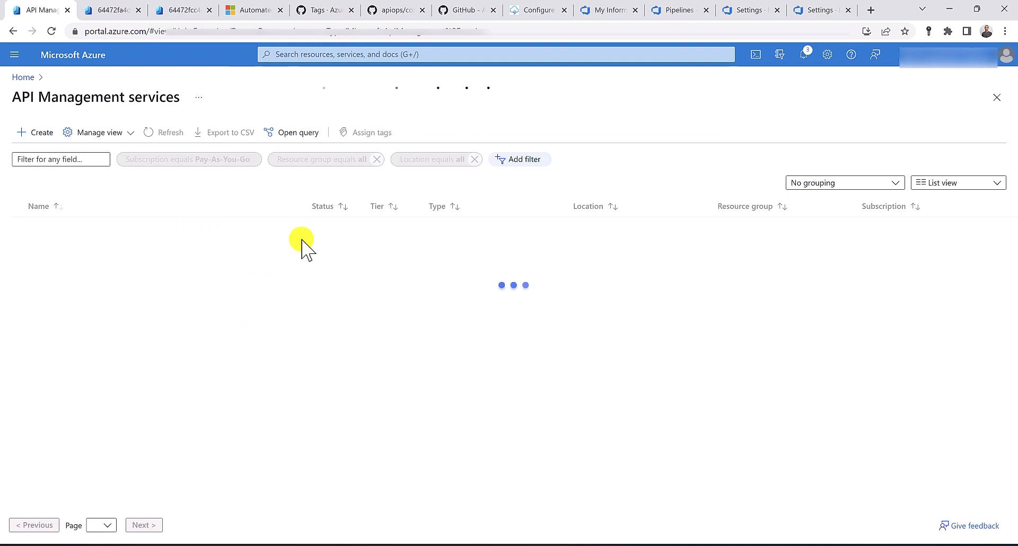
pyautogui.moveTo(111, 229); pyautogui.dragTo(44, 228)
pyautogui.hotkey('ctrl', 'c')
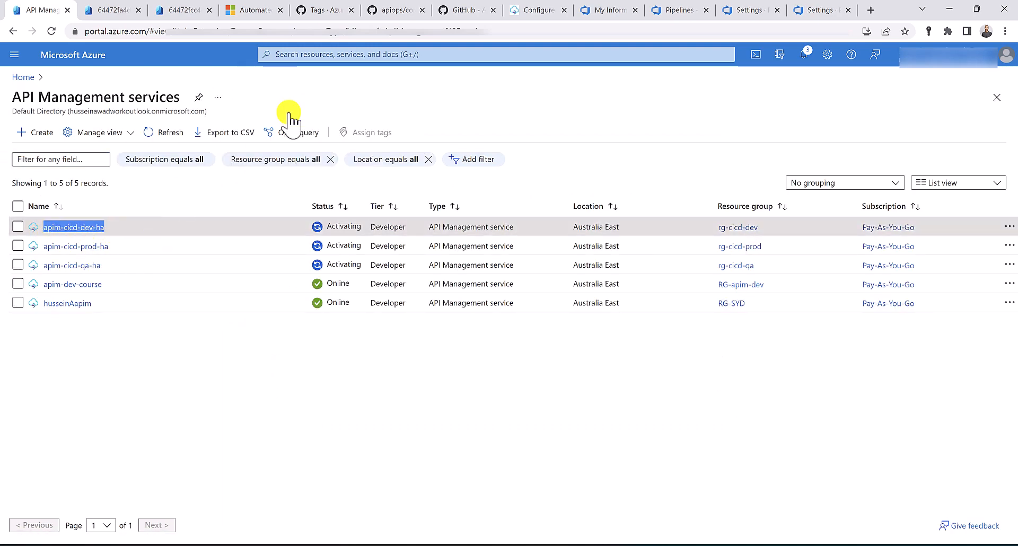
pyautogui.click(678, 10)
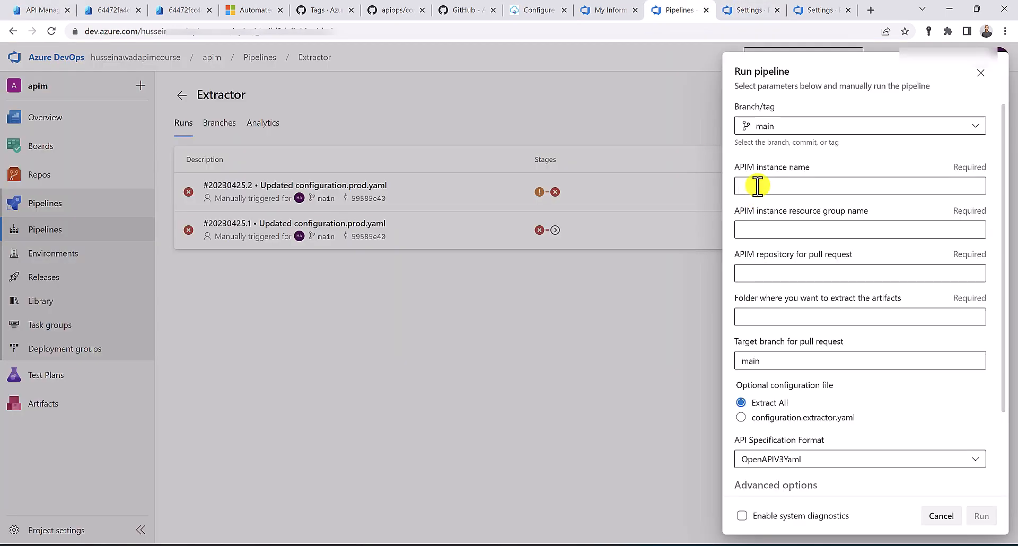
pyautogui.click(825, 187)
pyautogui.hotkey('ctrl', 'v')
# Open the apim-cicd-dev-ha instance and copy its resource group name rg-cicd-dev
pyautogui.click(32, 10)
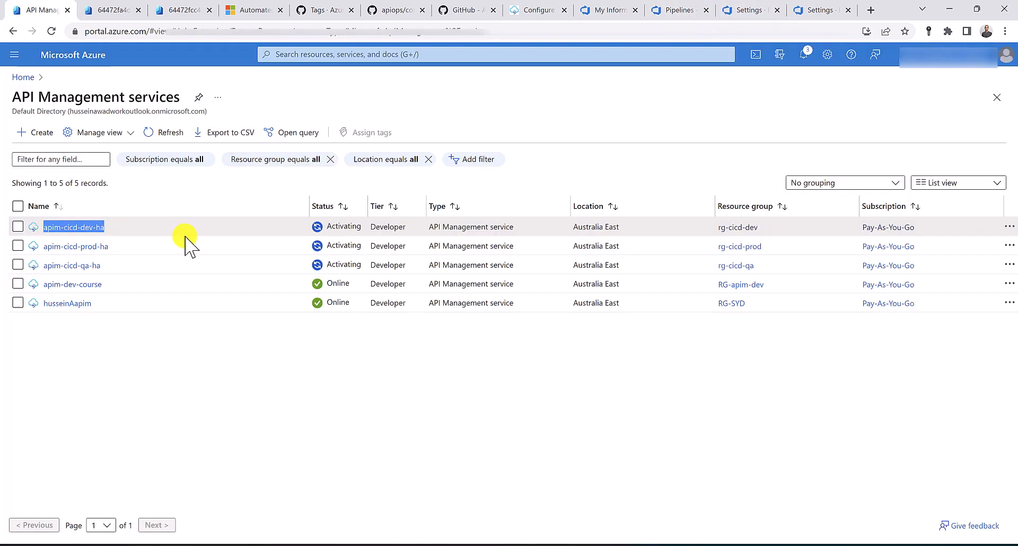
pyautogui.click(53, 225)
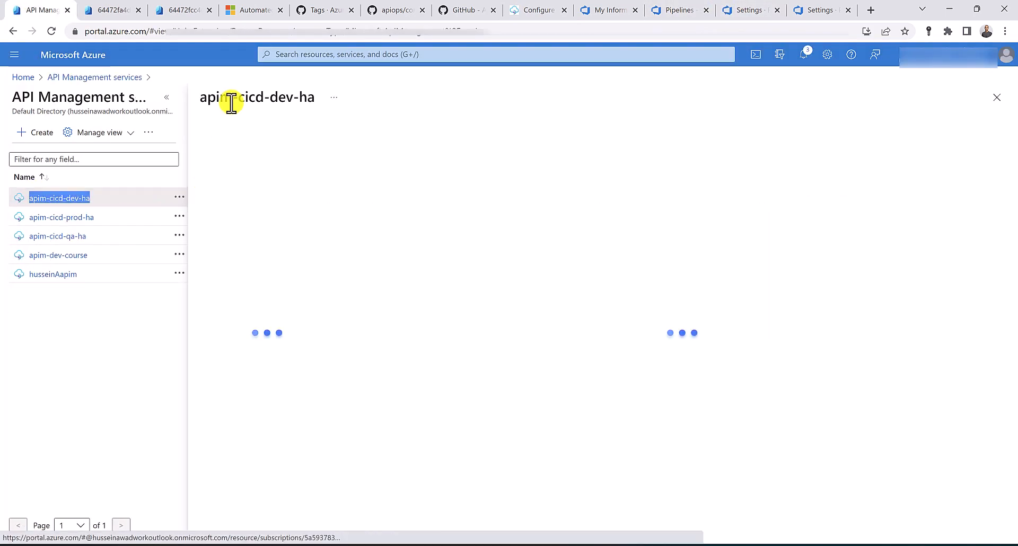
pyautogui.click(496, 171)
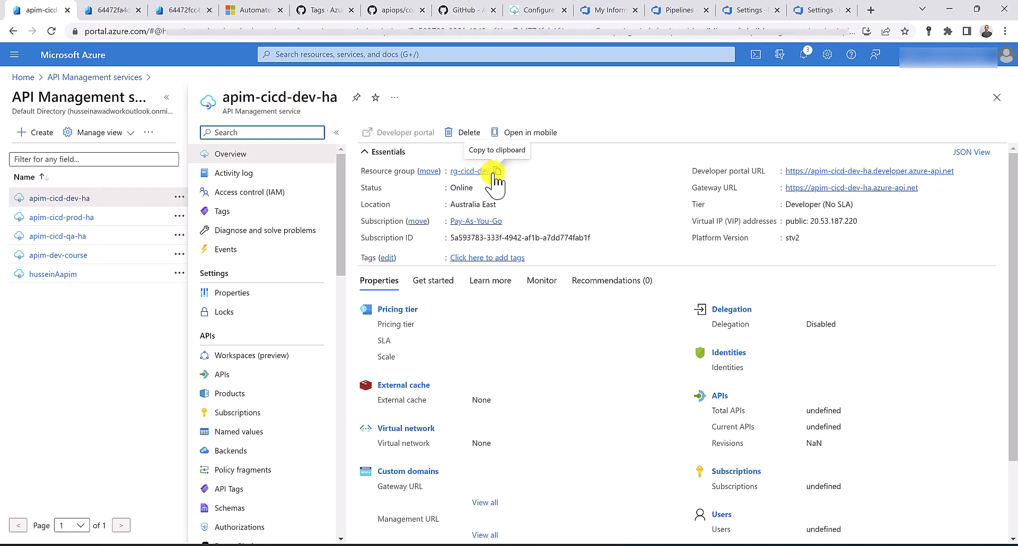
pyautogui.click(689, 9)
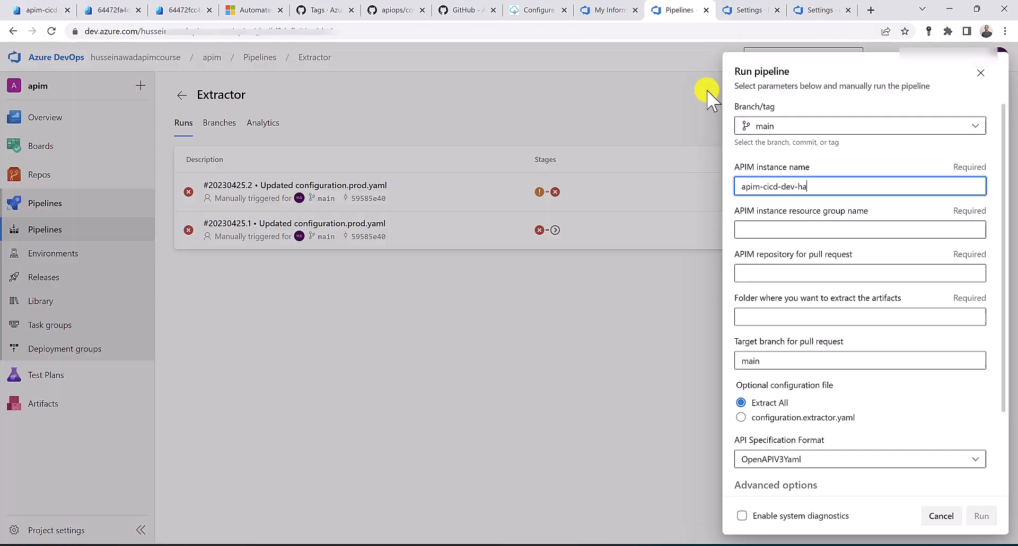
# Fill in resource group rg-cicd-dev, repository apim and folder artifacts, then run Extractor
pyautogui.click(780, 229)
pyautogui.hotkey('ctrl', 'v')
pyautogui.click(780, 269)
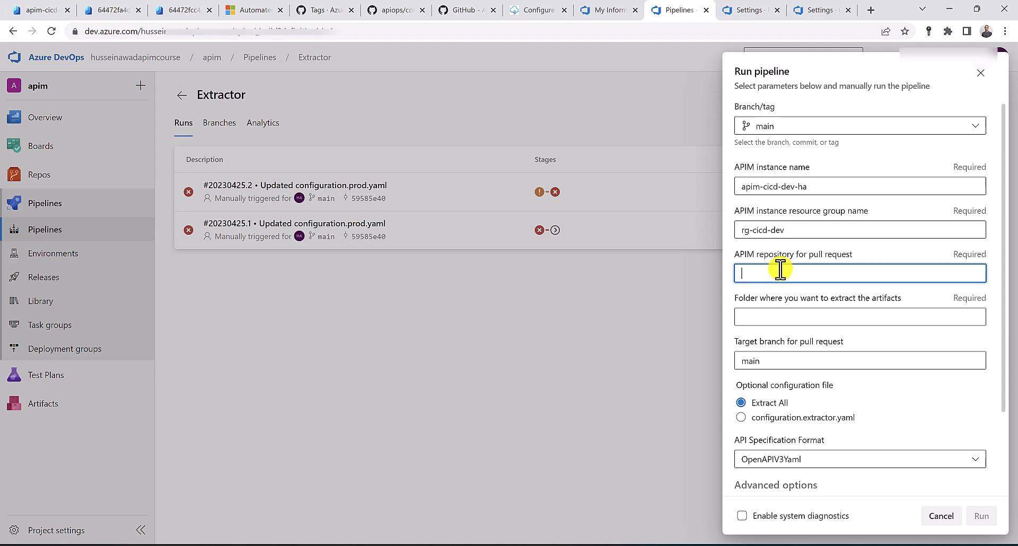
pyautogui.click(769, 313)
pyautogui.write('artifa')
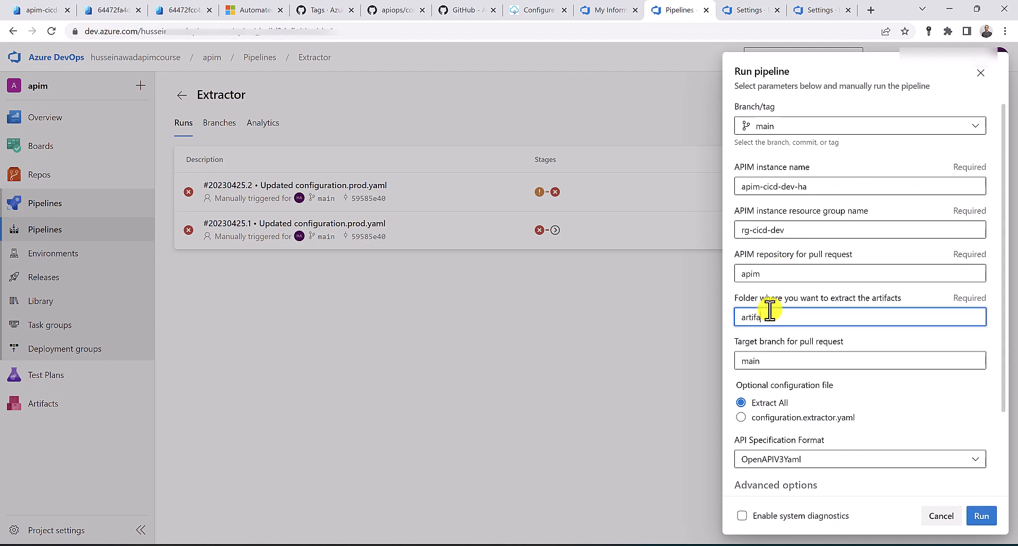
pyautogui.write('cts')
pyautogui.scroll(-2, 796, 357)
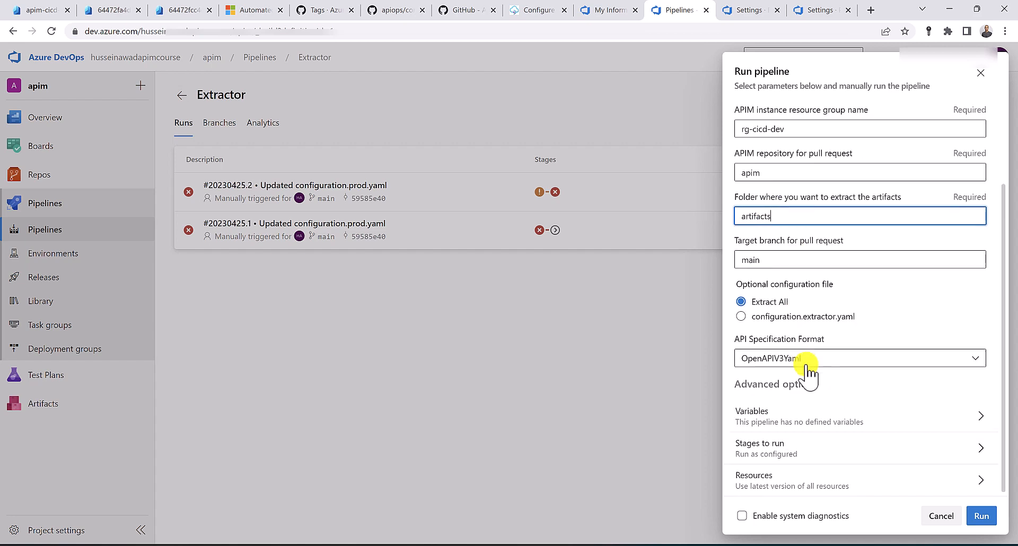
pyautogui.click(989, 516)
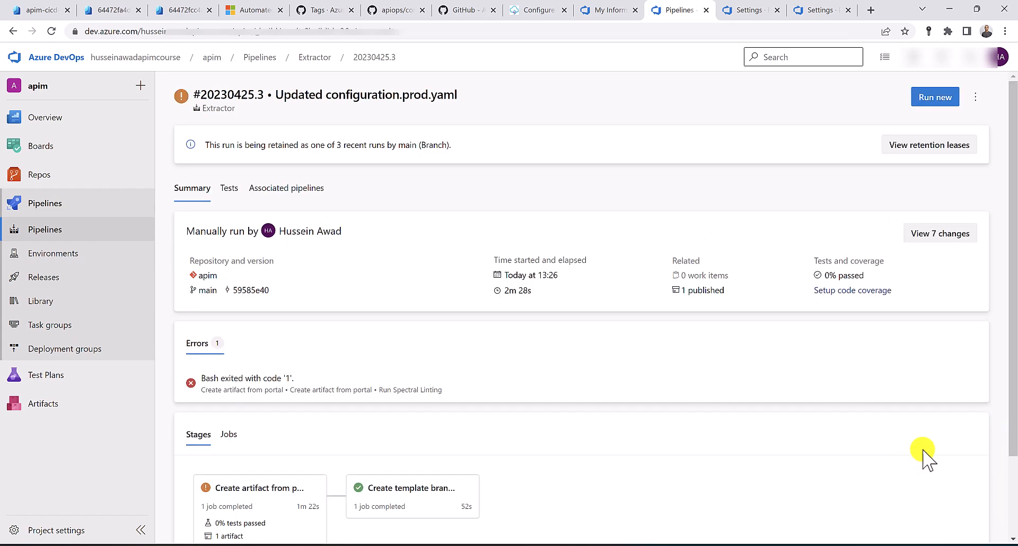
# Expand the artifacts-from-portal artifact down through apis, echo-api, operations and products folders
pyautogui.scroll(-2, 630, 407)
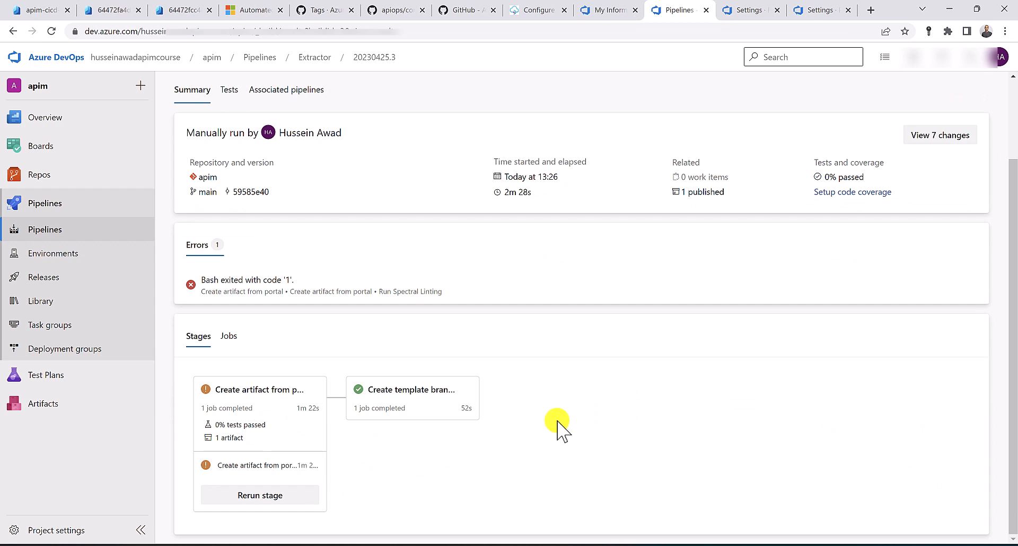
pyautogui.keyDown('ctrl'); pyautogui.click(232, 438); pyautogui.keyUp('ctrl')
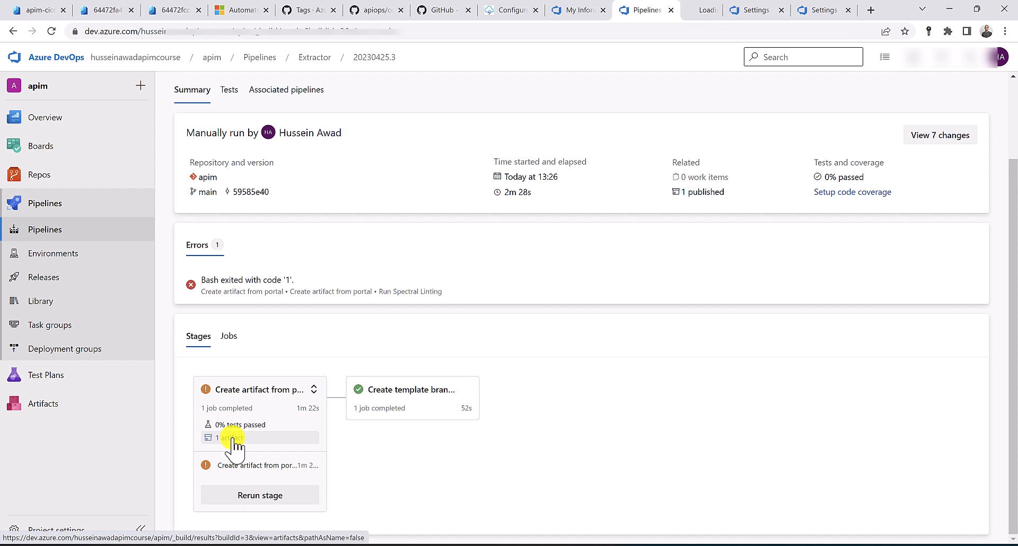
pyautogui.click(686, 13)
pyautogui.click(192, 182)
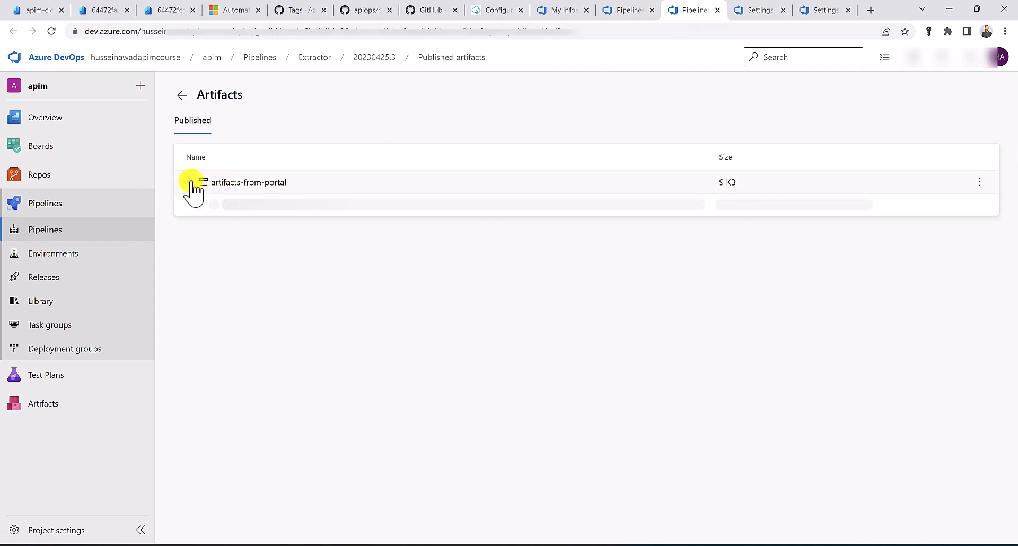
pyautogui.click(200, 207)
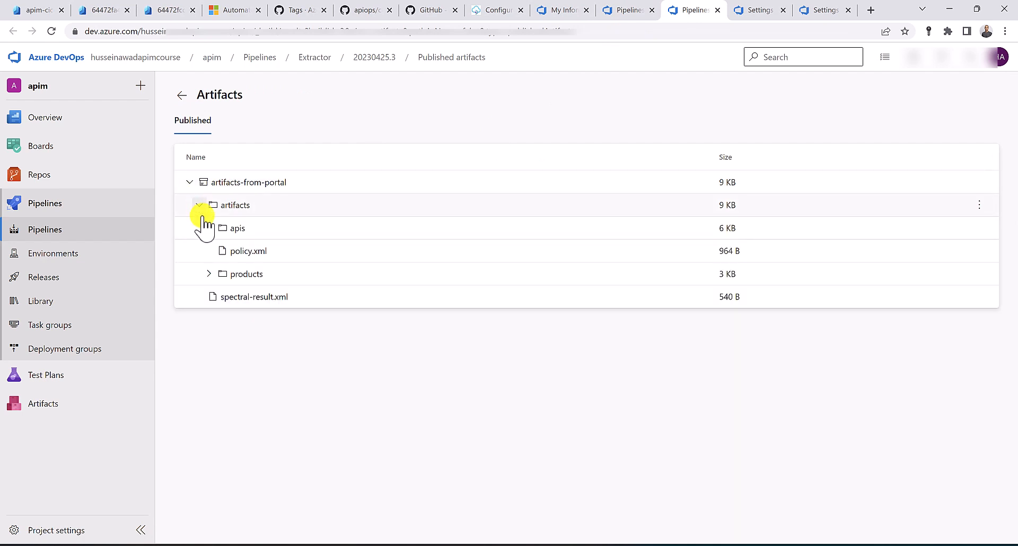
pyautogui.click(209, 228)
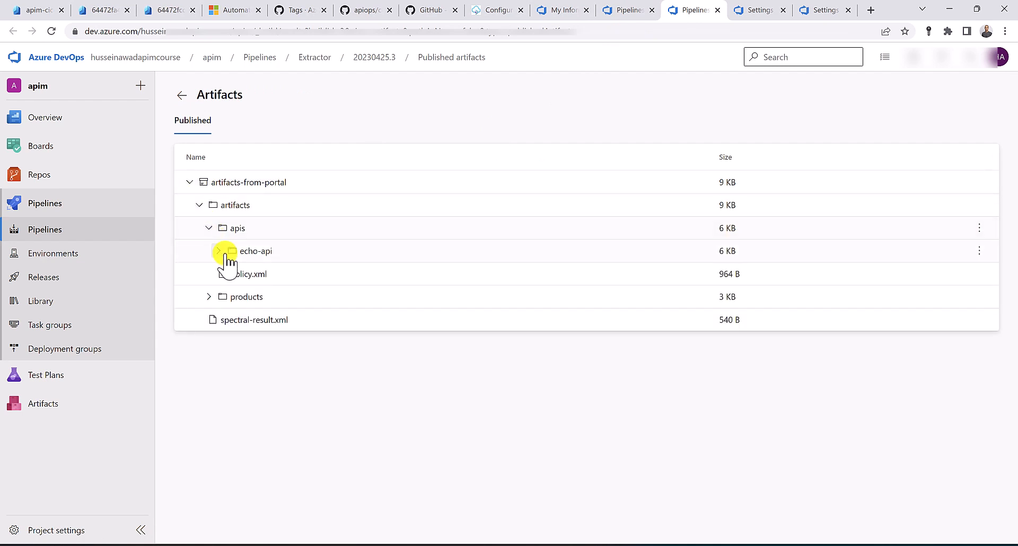
pyautogui.click(219, 252)
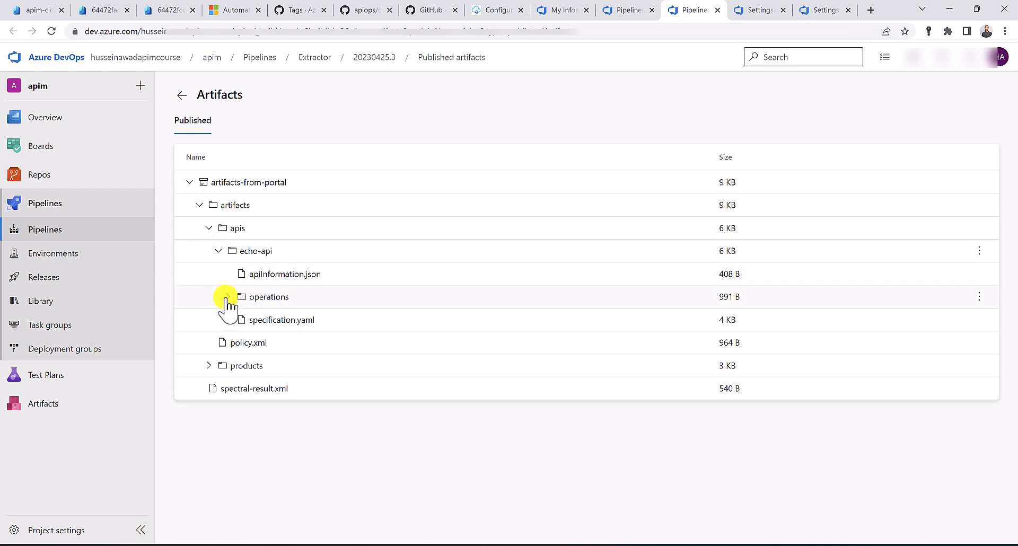
pyautogui.click(227, 297)
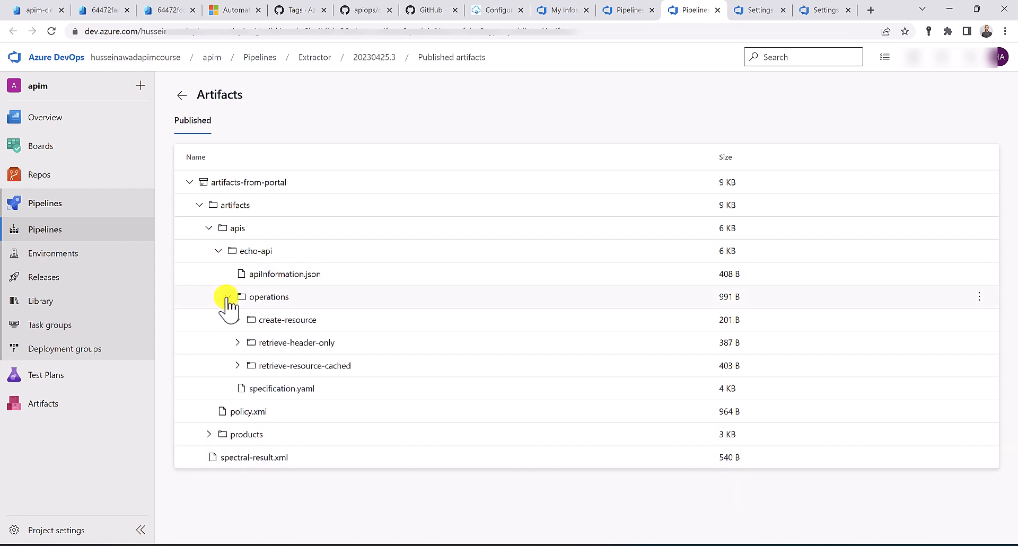
pyautogui.click(209, 434)
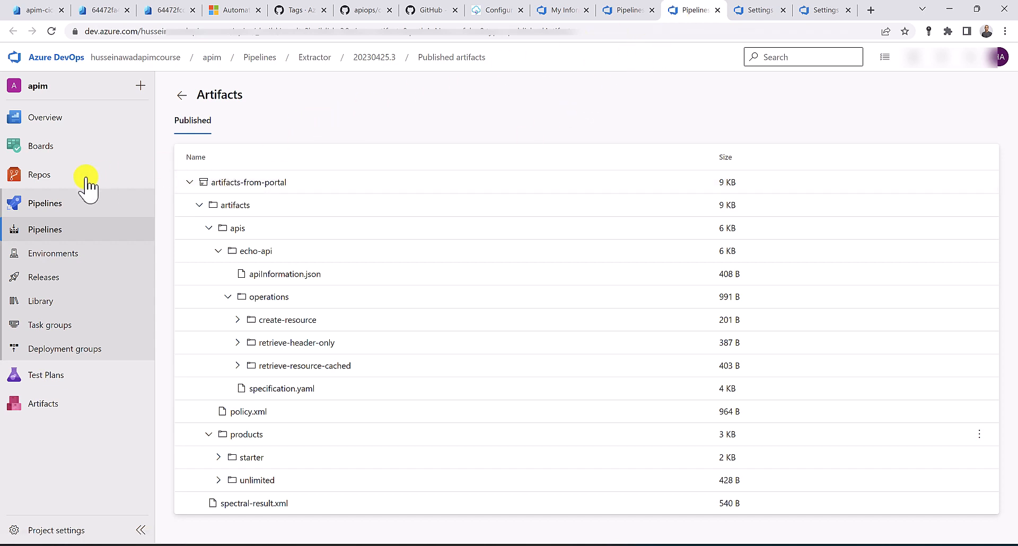
# Open the active 'Merging artifacts from portal (Build 3)' pull request and scroll through its changed files
pyautogui.moveTo(43, 177)
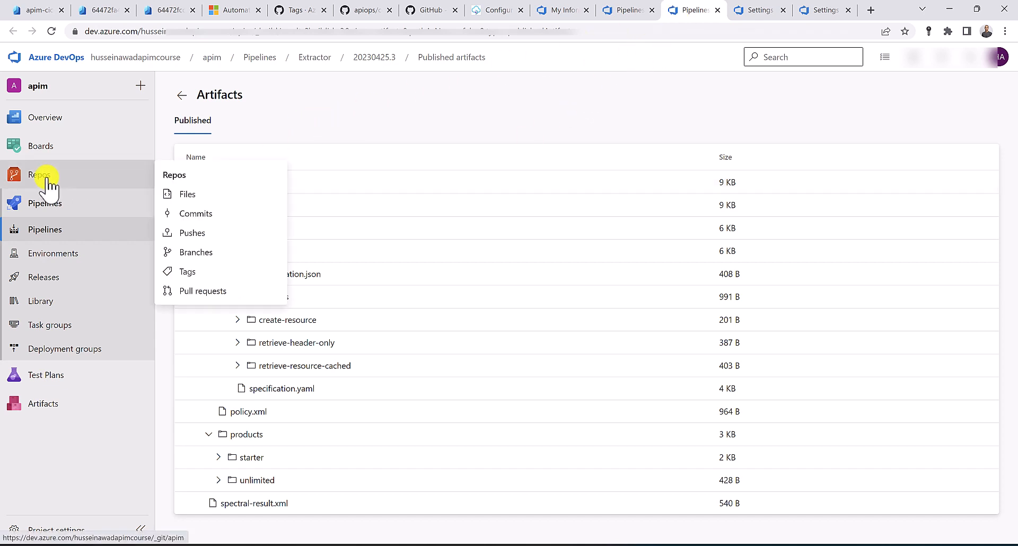
pyautogui.click(217, 294)
pyautogui.click(214, 123)
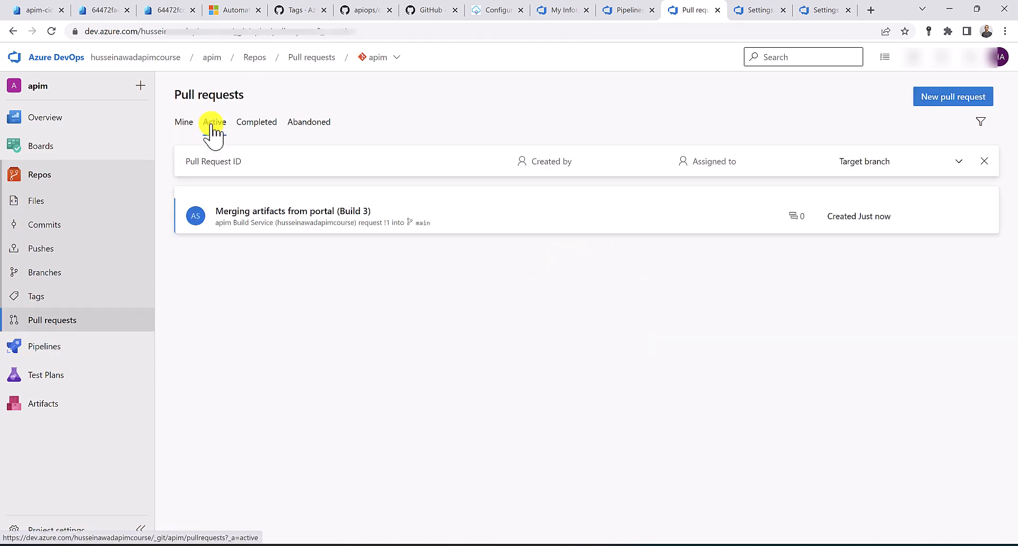
pyautogui.click(276, 218)
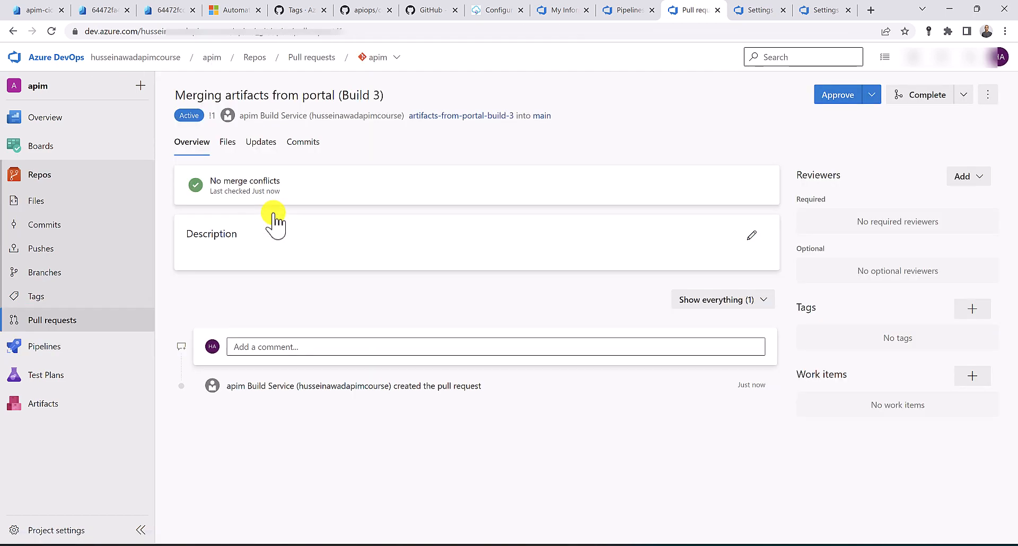
pyautogui.click(227, 148)
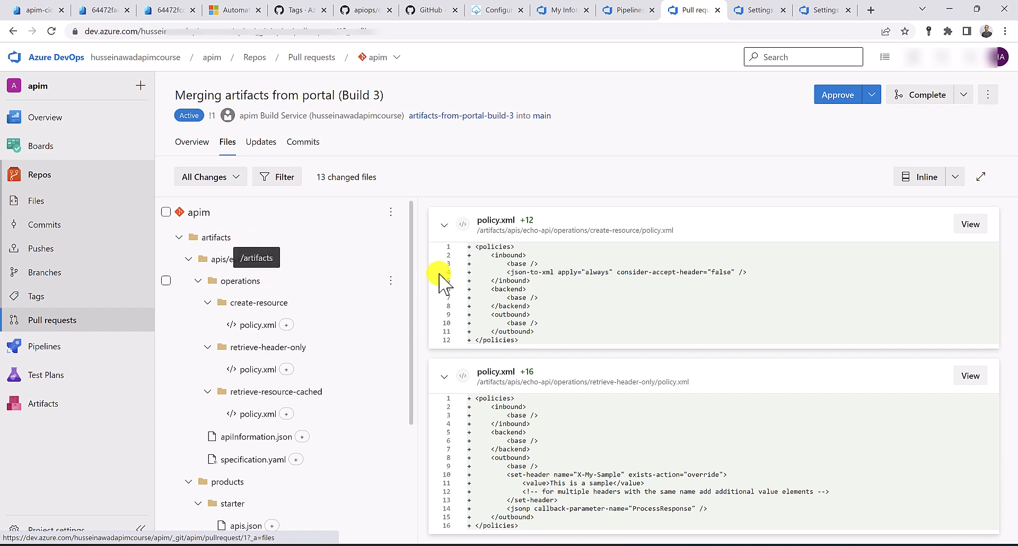
pyautogui.scroll(-5, 444, 291)
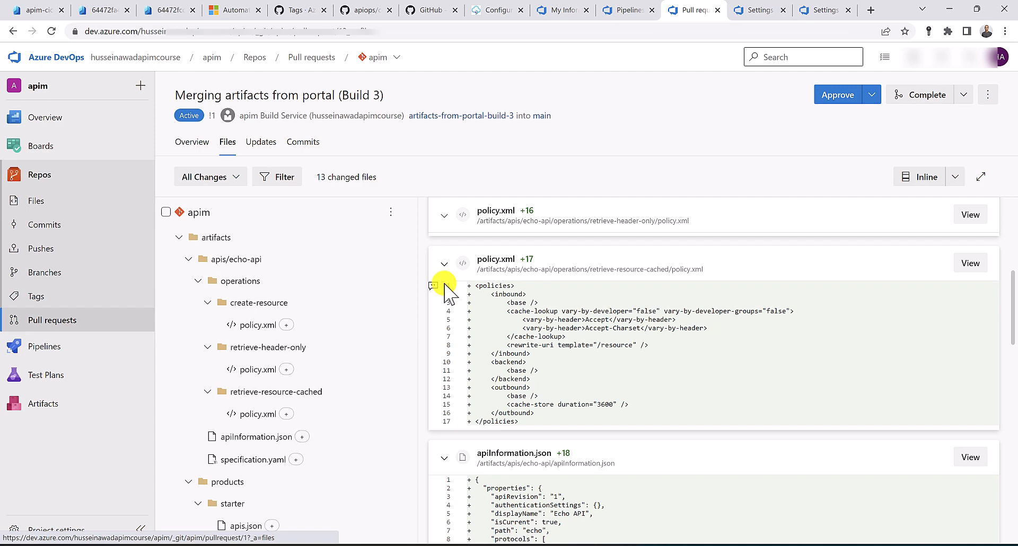
pyautogui.click(627, 9)
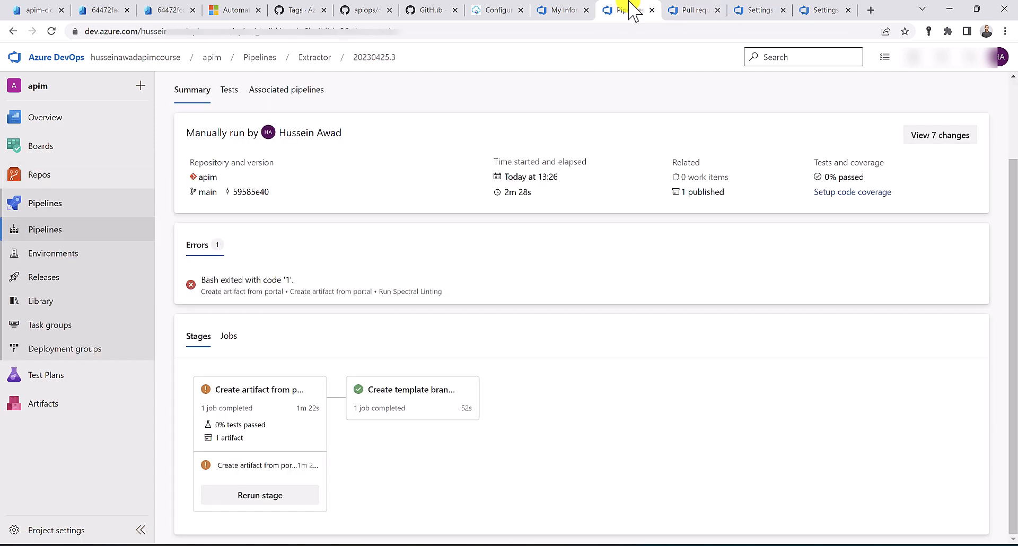
# Start a new pipeline, then open the apim repository's files in another tab
pyautogui.click(92, 230)
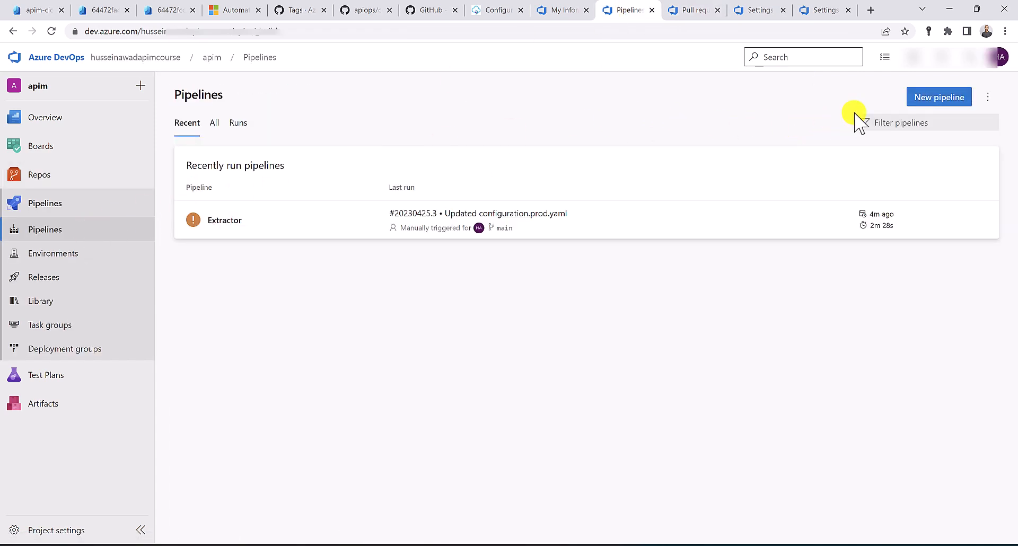
pyautogui.click(918, 100)
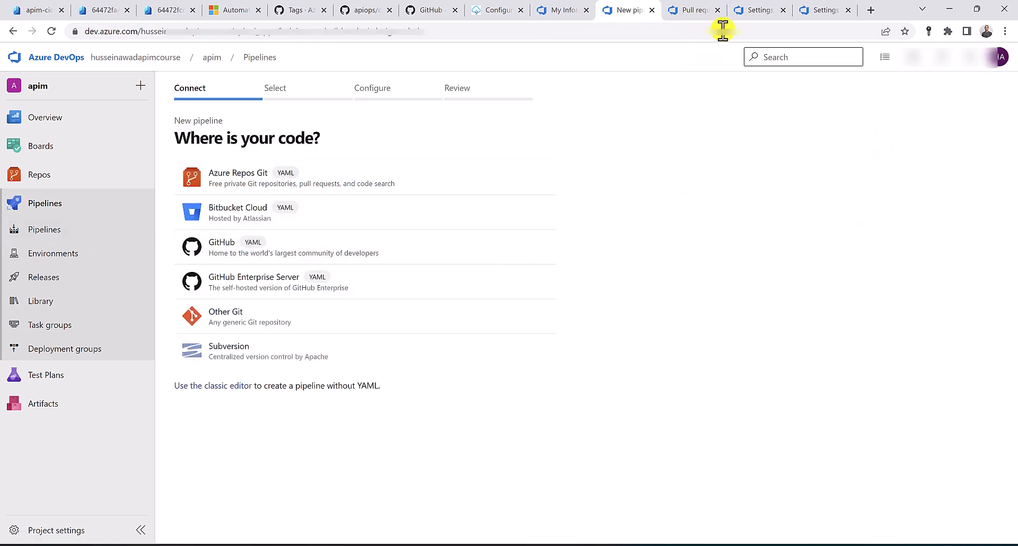
pyautogui.click(765, 10)
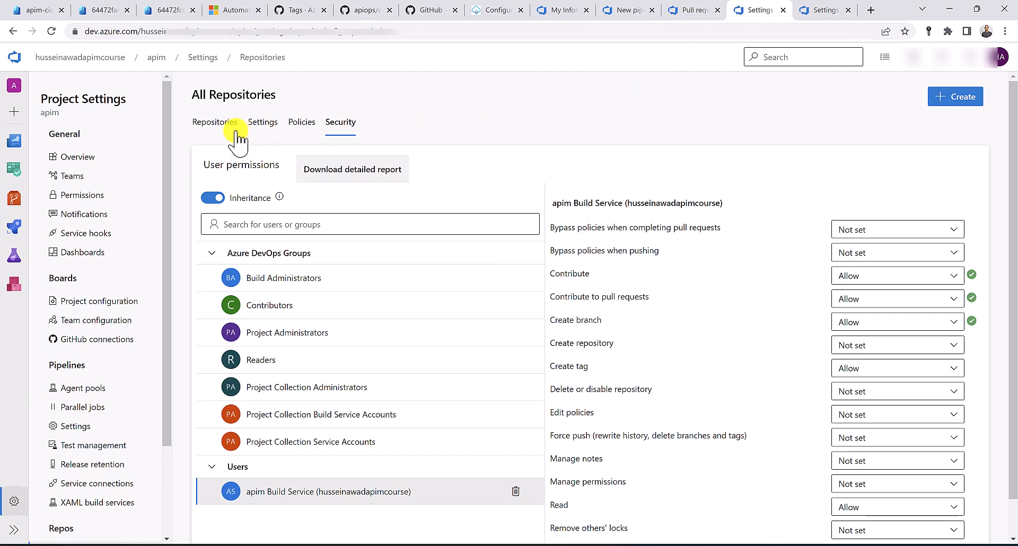
pyautogui.moveTo(14, 198)
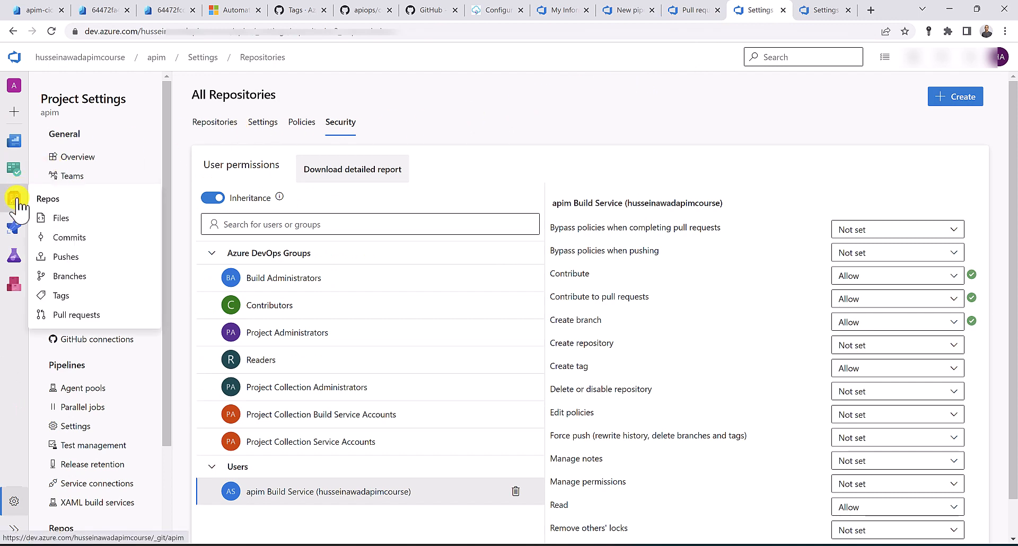
pyautogui.click(58, 218)
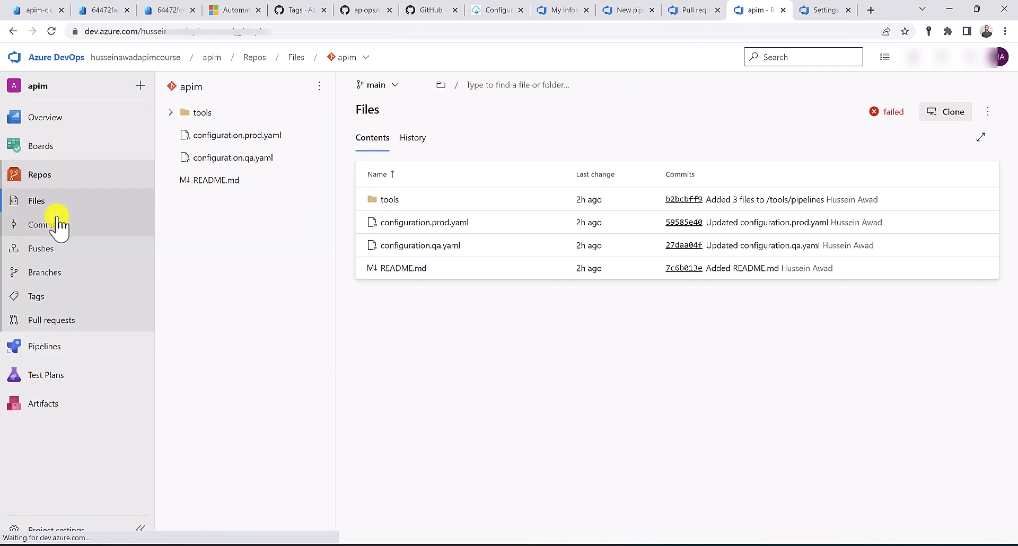
# Open tools/pipelines/run-publisher.yaml, review its Dev and Prod stages, and start editing it
pyautogui.click(172, 112)
pyautogui.click(181, 136)
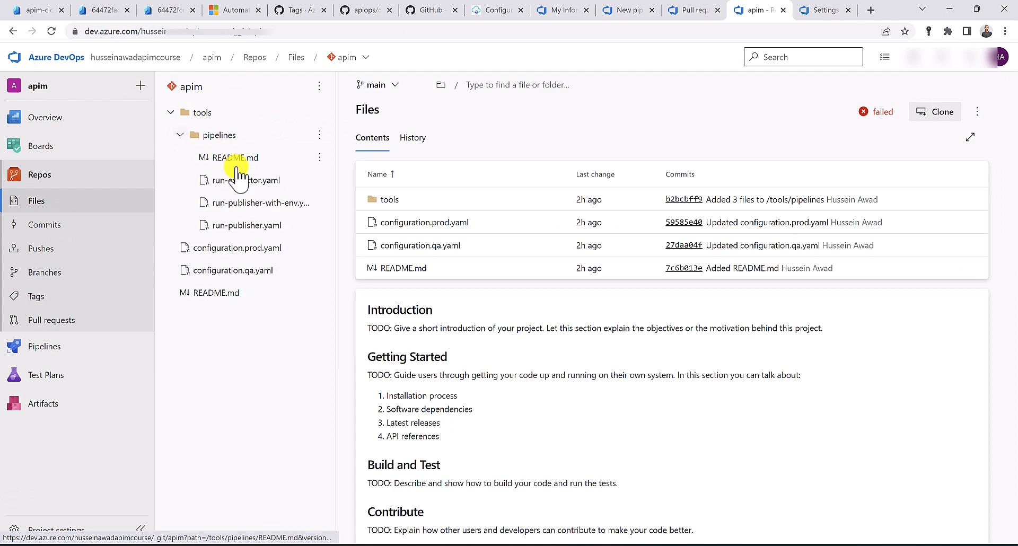
pyautogui.click(245, 225)
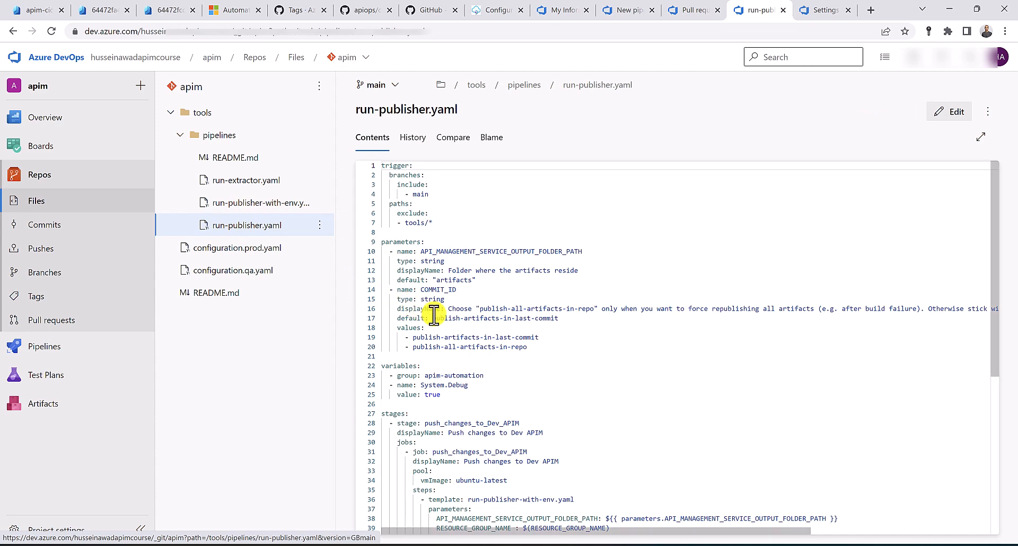
pyautogui.scroll(-3, 434, 316)
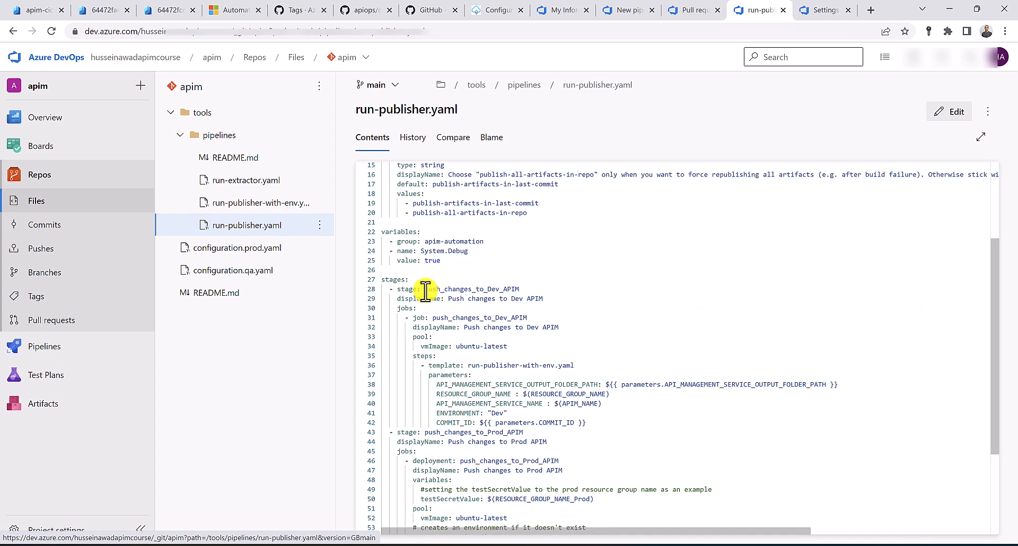
pyautogui.moveTo(424, 289); pyautogui.dragTo(522, 289)
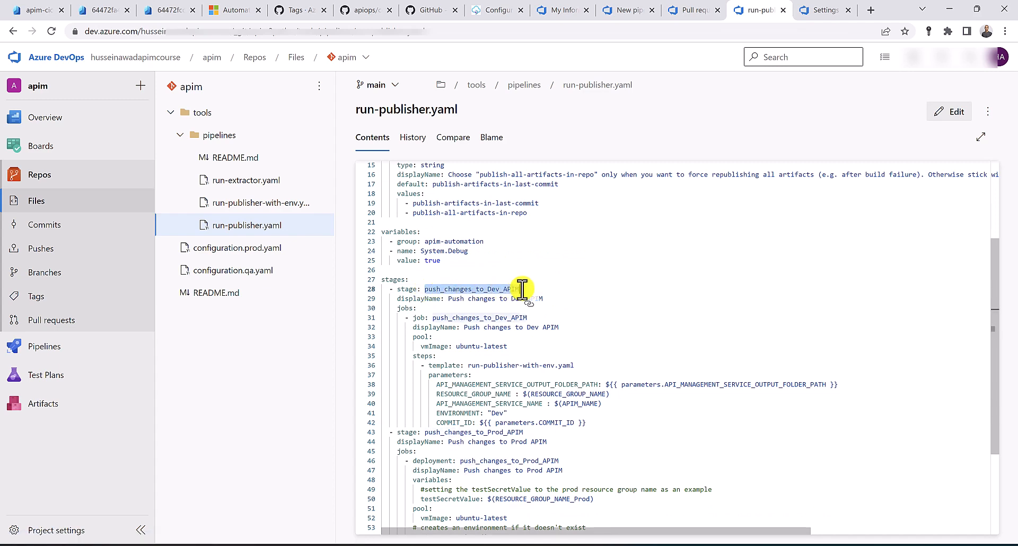
pyautogui.moveTo(432, 432); pyautogui.dragTo(519, 431)
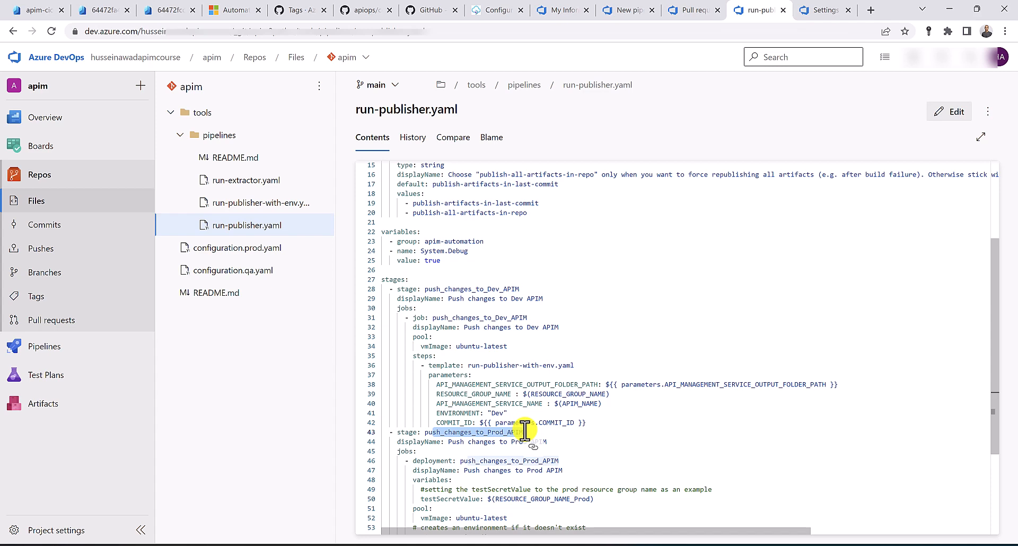
pyautogui.click(558, 431)
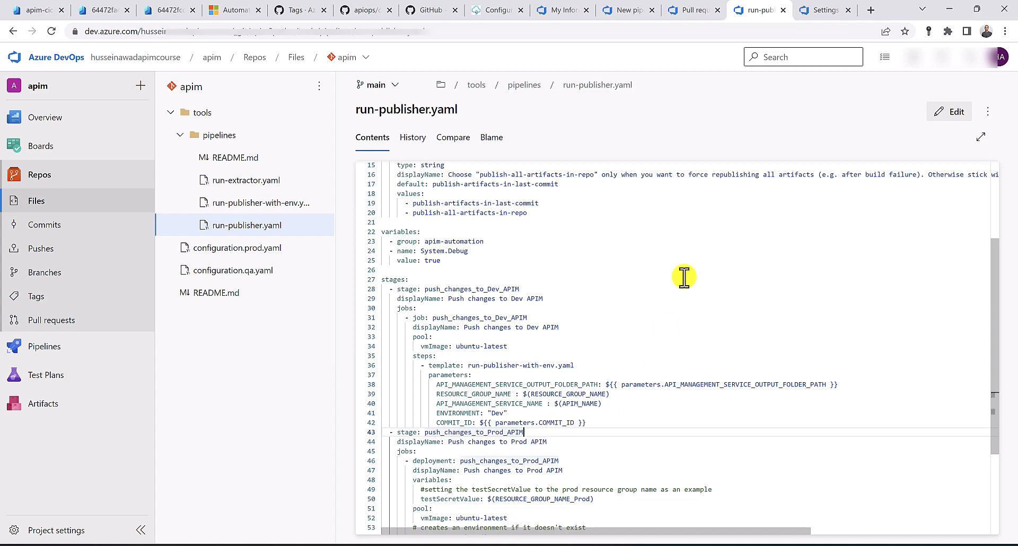
pyautogui.click(958, 114)
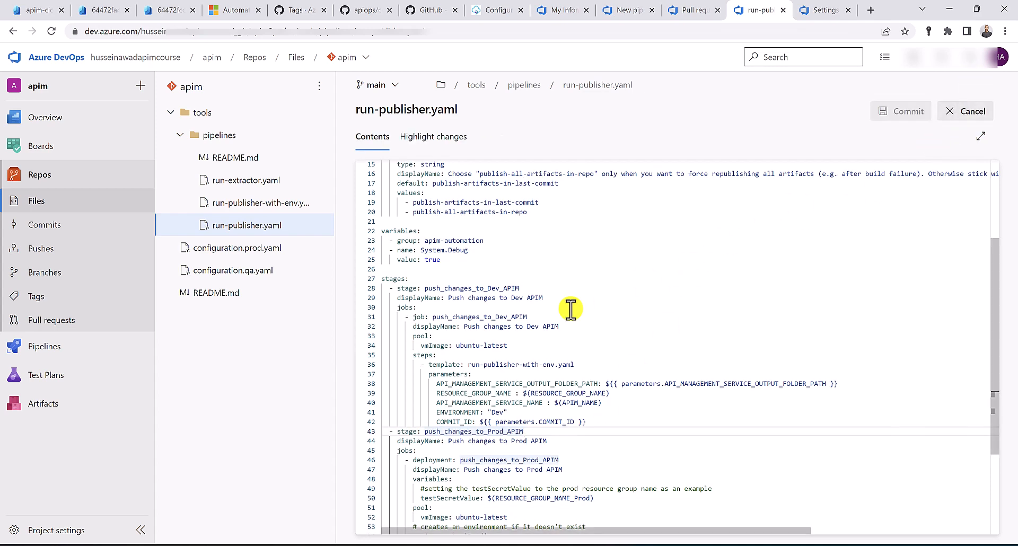
# Duplicate the Prod stage block (lines 43–66) as a new stage after line 42
pyautogui.scroll(-3, 568, 309)
pyautogui.moveTo(610, 513); pyautogui.dragTo(377, 296)
pyautogui.hotkey('ctrl', 'c')
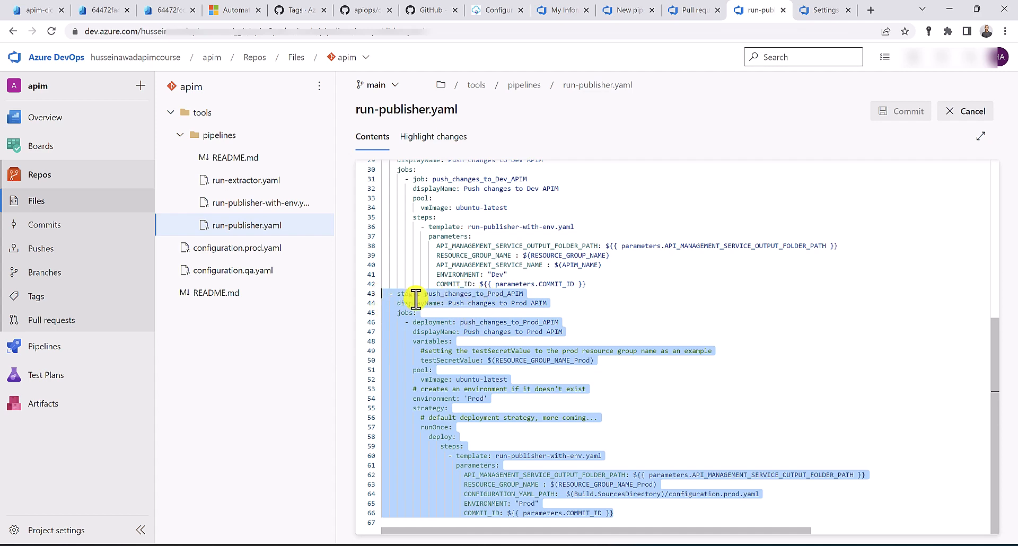
pyautogui.click(596, 286)
pyautogui.press('Return')
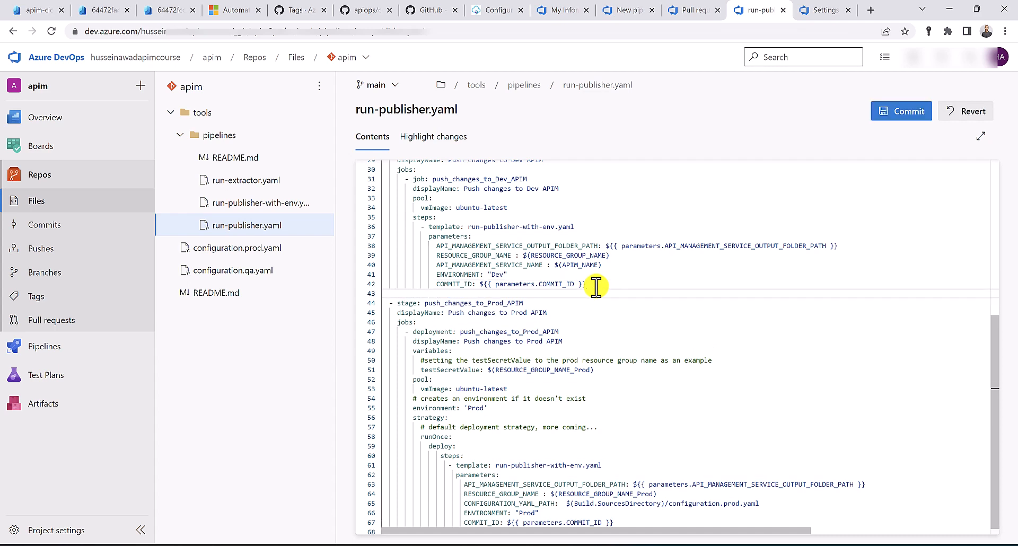
pyautogui.hotkey('ctrl', 'v')
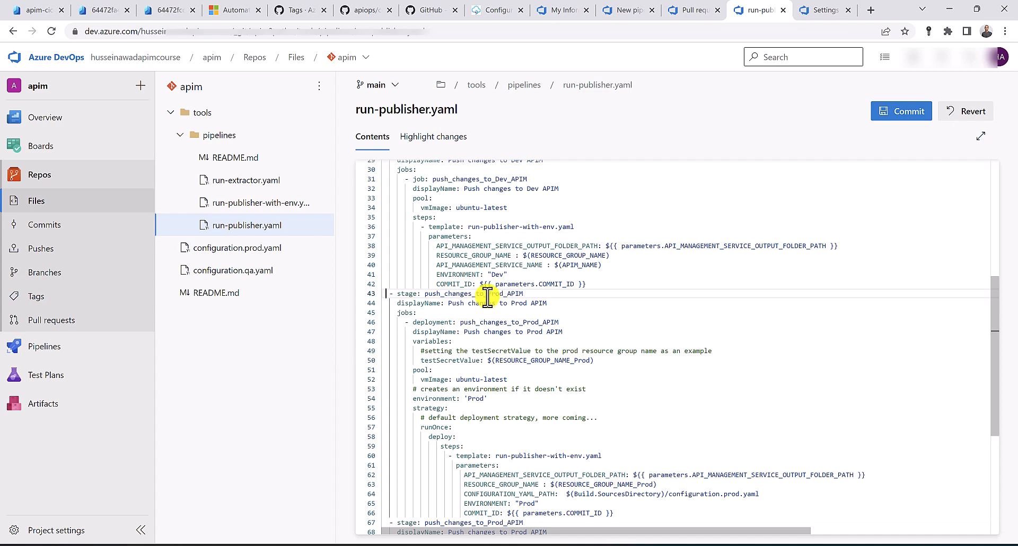
# Change Prod to QA in the copied stage and commit run-publisher.yaml to main
pyautogui.hotkey('shift', 'Right')
pyautogui.hotkey('shift', 'Right')
pyautogui.hotkey('shift', 'Right')
pyautogui.hotkey('shift', 'Right')
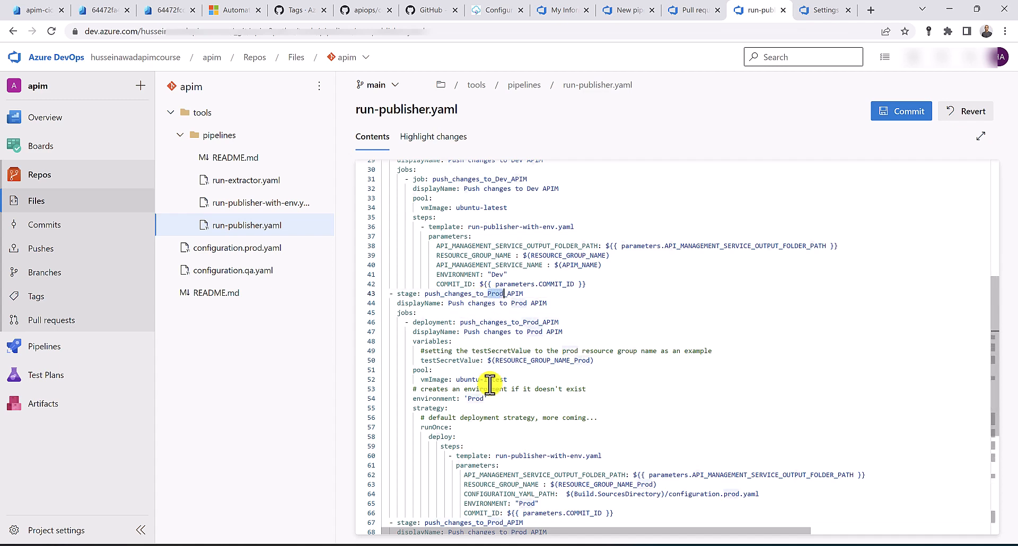
pyautogui.write('Qa')
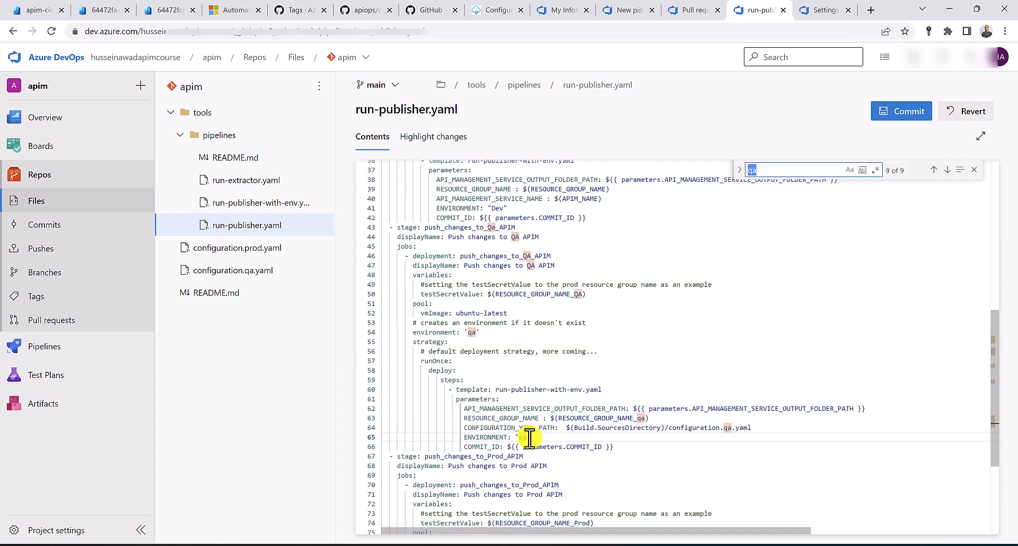
pyautogui.press('Return')
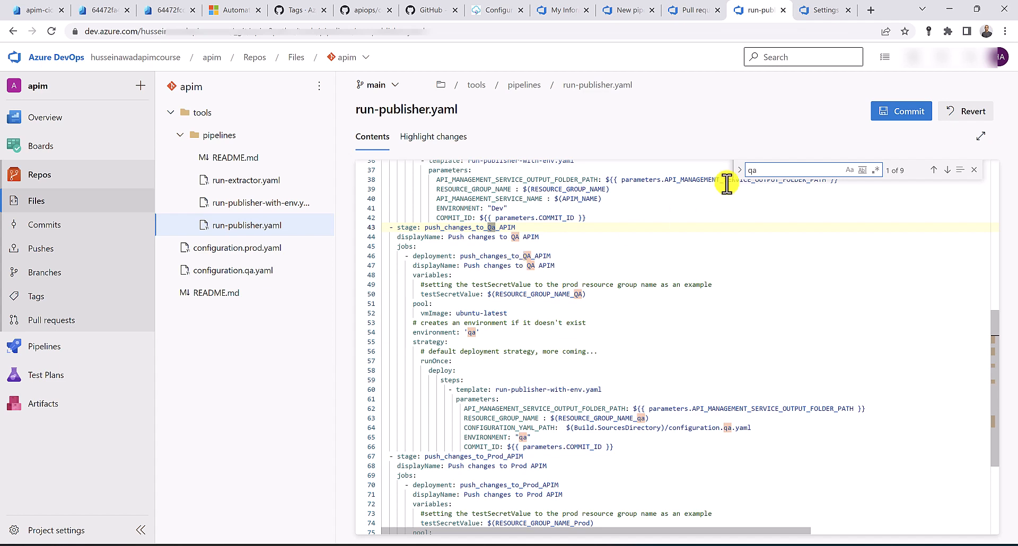
pyautogui.click(893, 116)
pyautogui.click(973, 517)
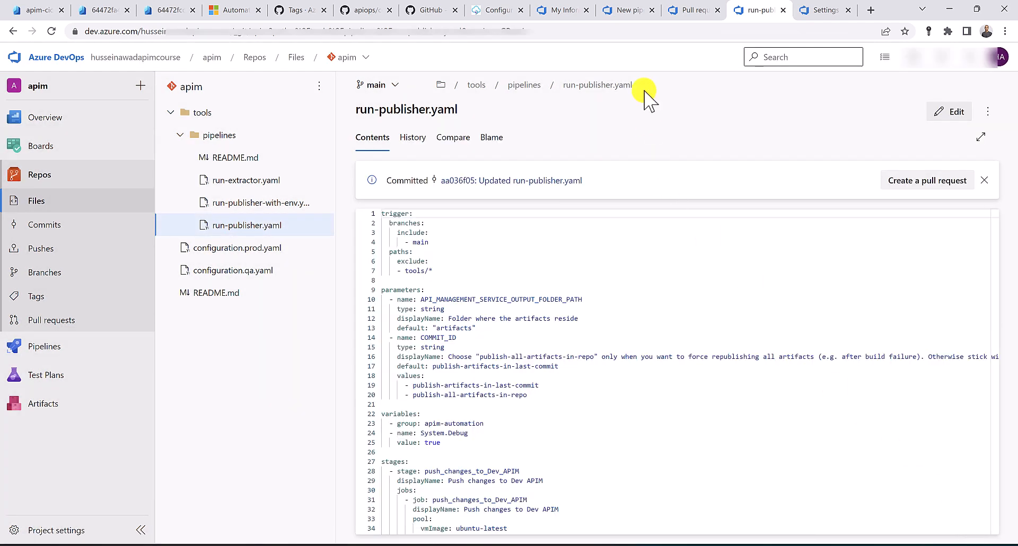
# Base a new pipeline on the apim repo's existing /tools/pipelines/run-publisher.yaml file
pyautogui.click(627, 9)
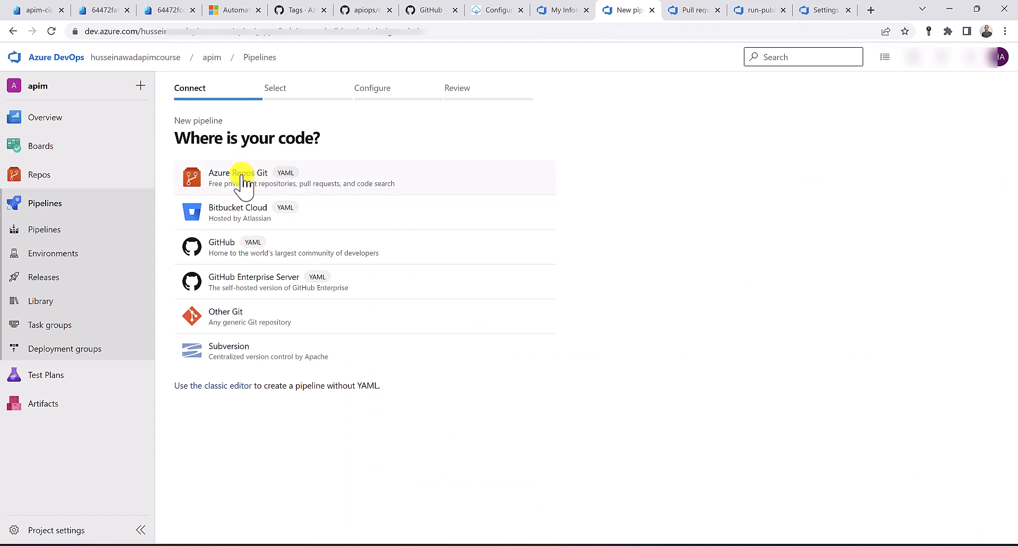
pyautogui.click(230, 185)
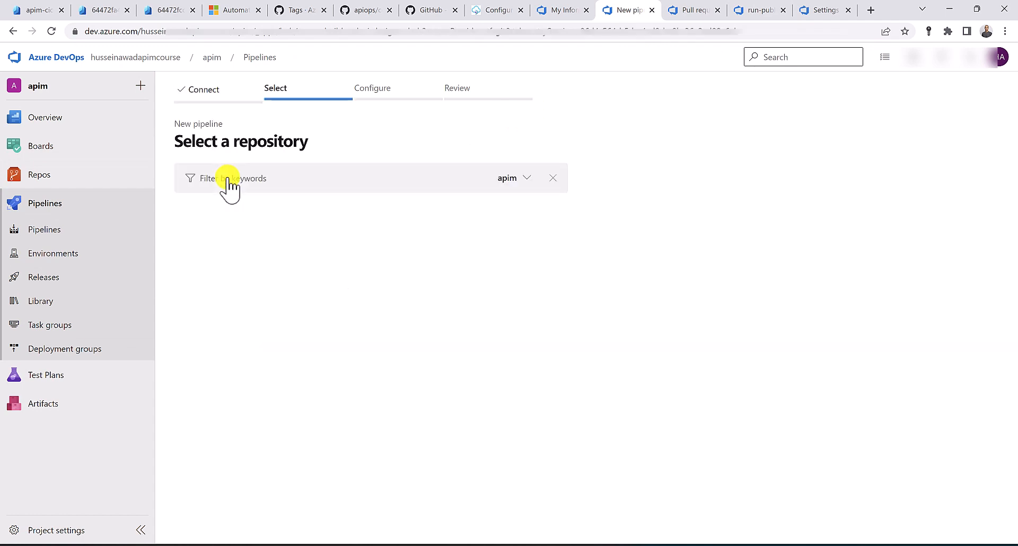
pyautogui.click(218, 220)
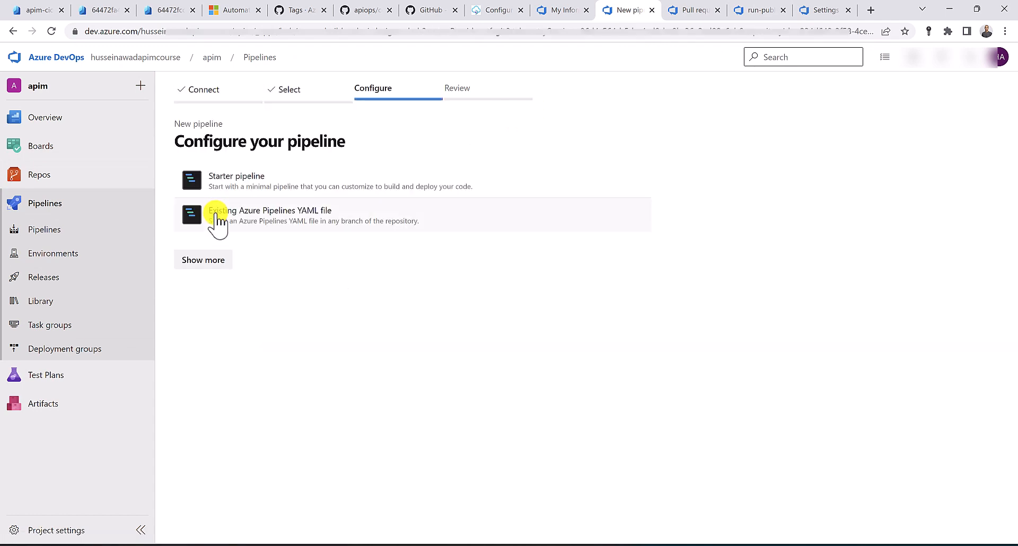
pyautogui.click(259, 222)
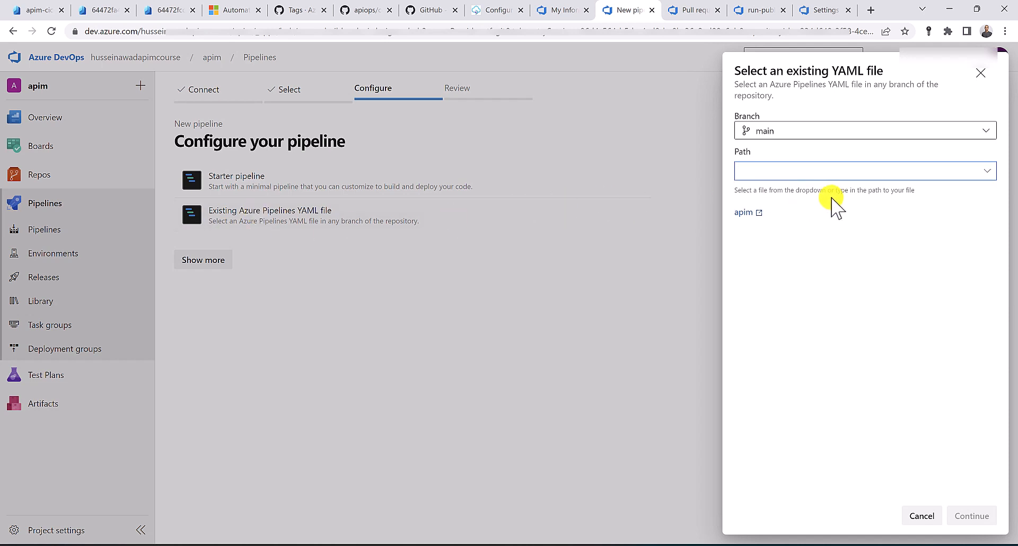
pyautogui.click(987, 171)
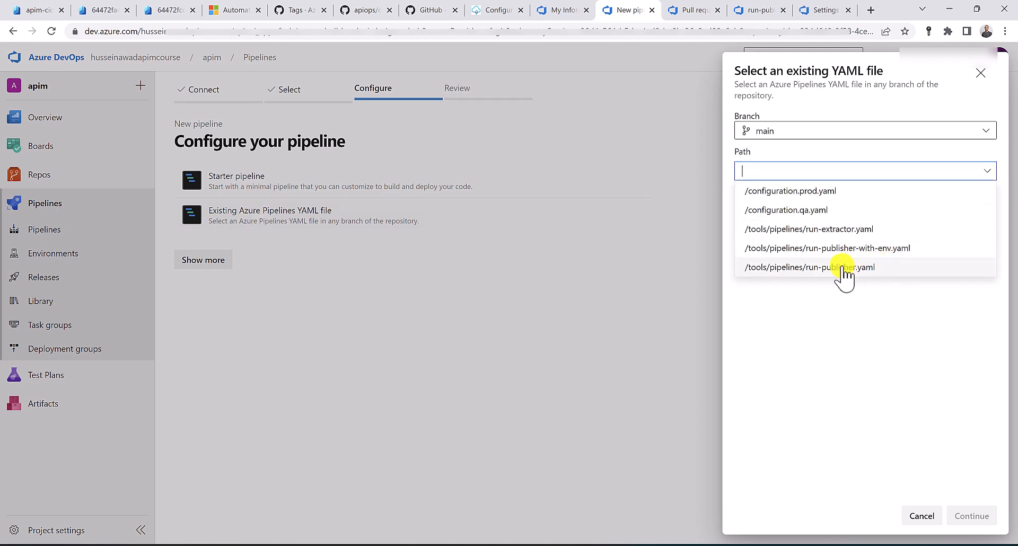
pyautogui.click(861, 271)
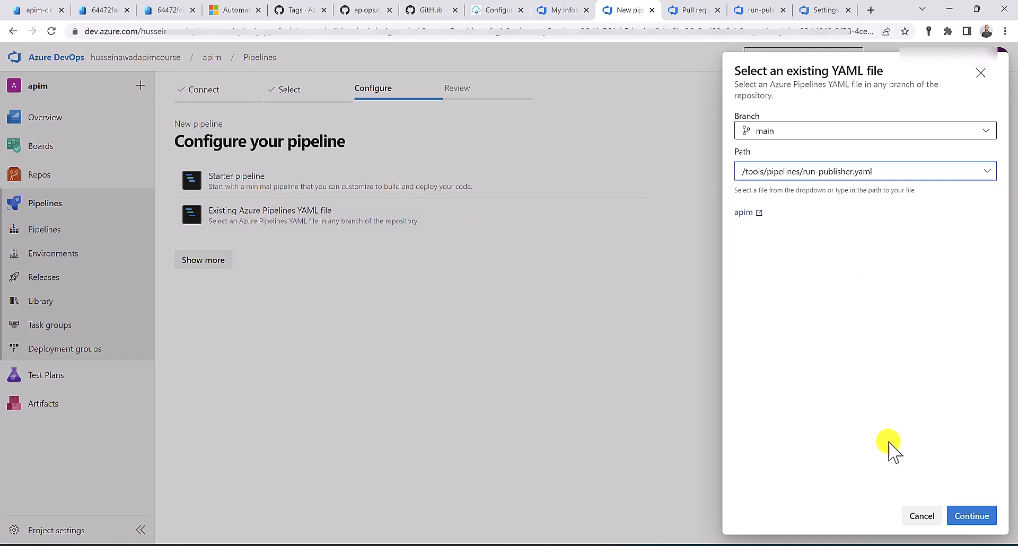
pyautogui.click(972, 516)
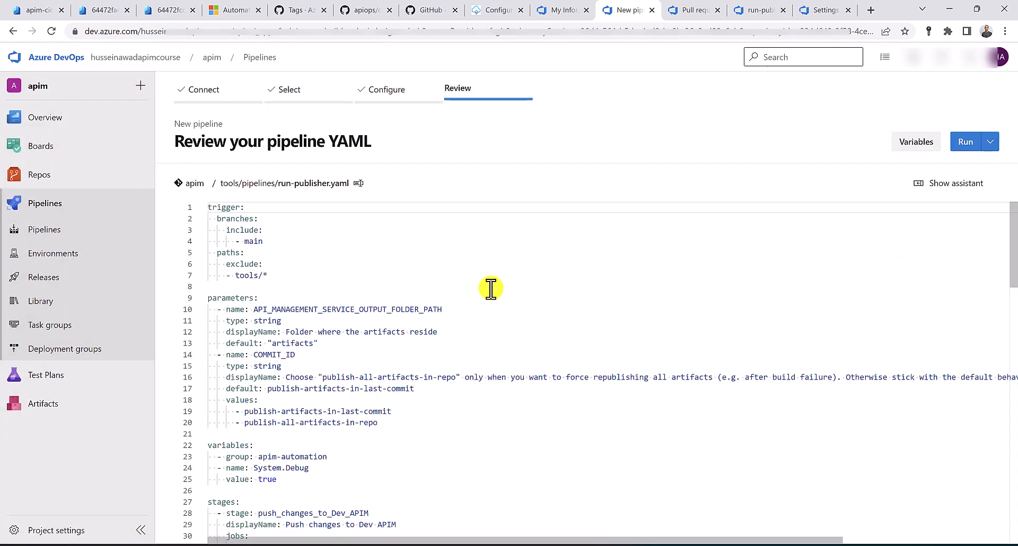
# Review the YAML's QA stage and save the pipeline without running it
pyautogui.scroll(-3, 484, 287)
pyautogui.scroll(-4, 484, 286)
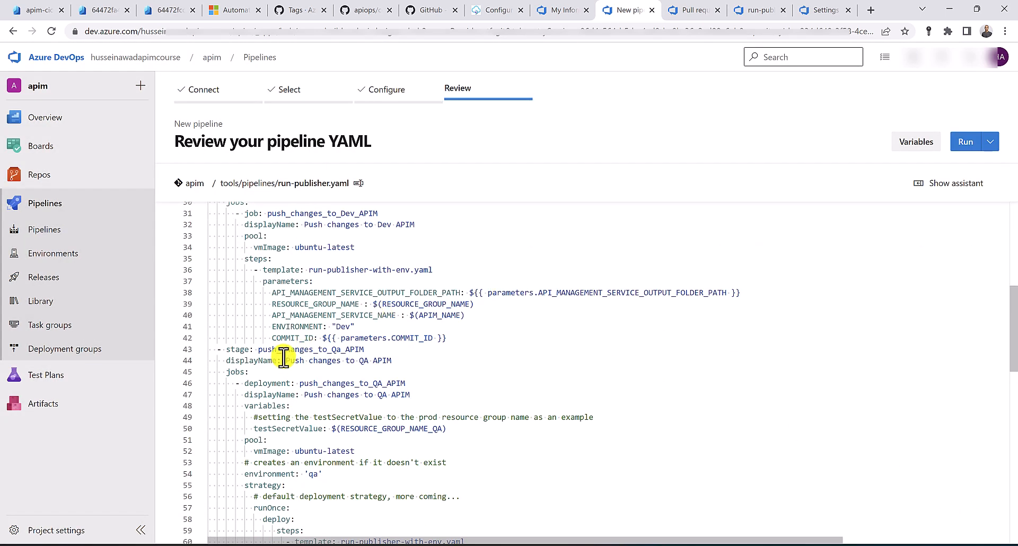
pyautogui.click(332, 349)
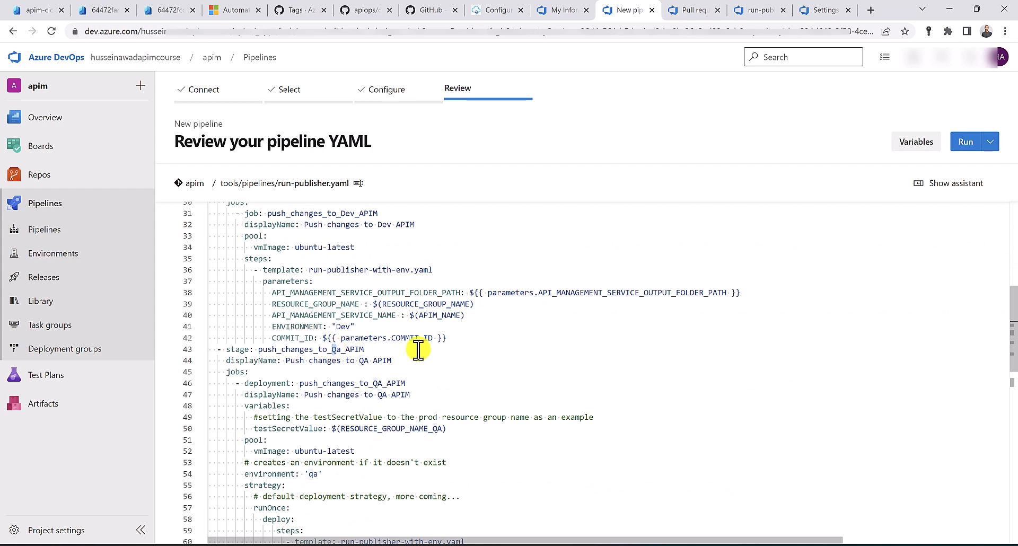
pyautogui.click(989, 142)
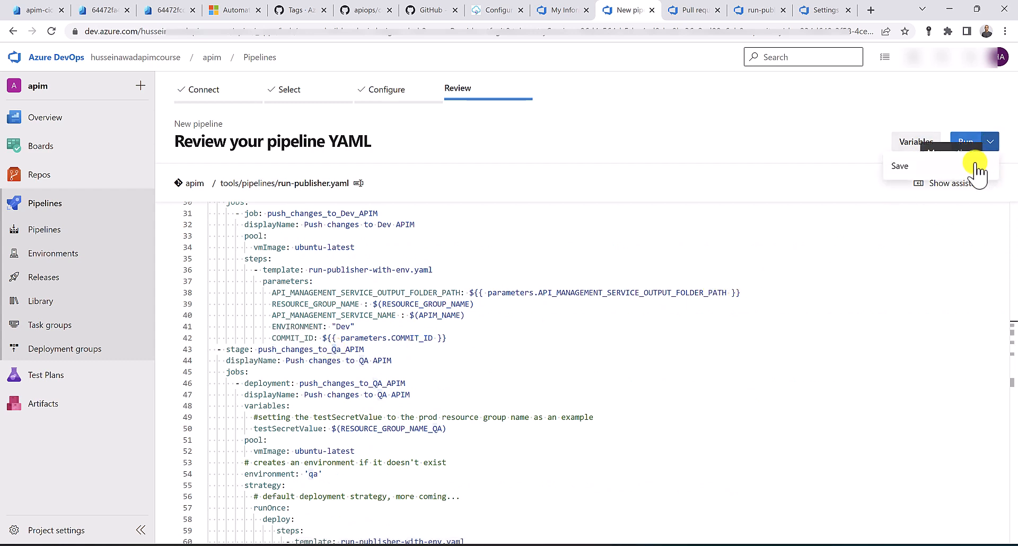
pyautogui.click(968, 167)
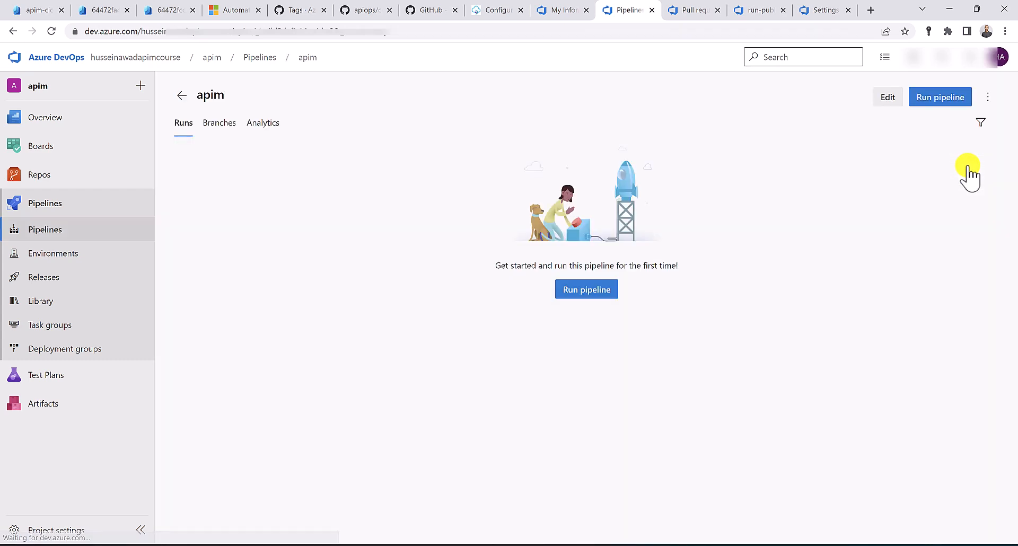
pyautogui.click(96, 233)
# Rename the apim pipeline to Publisher through Rename/move in All pipelines
pyautogui.click(215, 125)
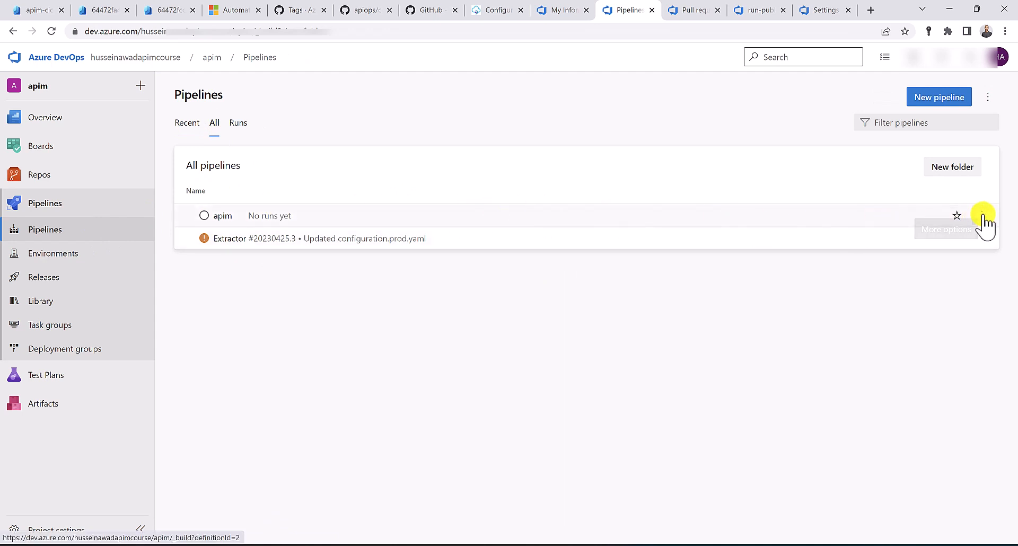
pyautogui.click(981, 216)
pyautogui.click(946, 300)
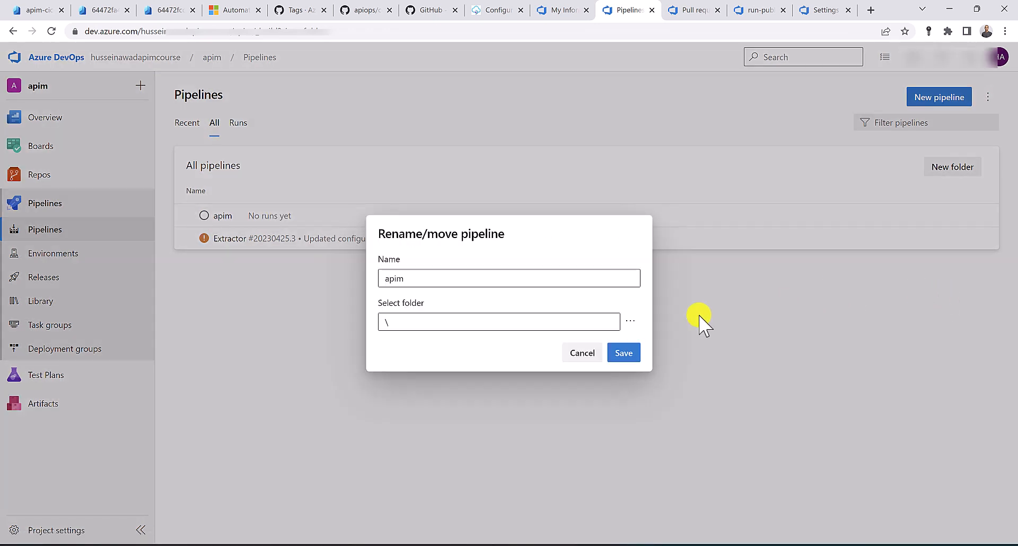
pyautogui.doubleClick(458, 280)
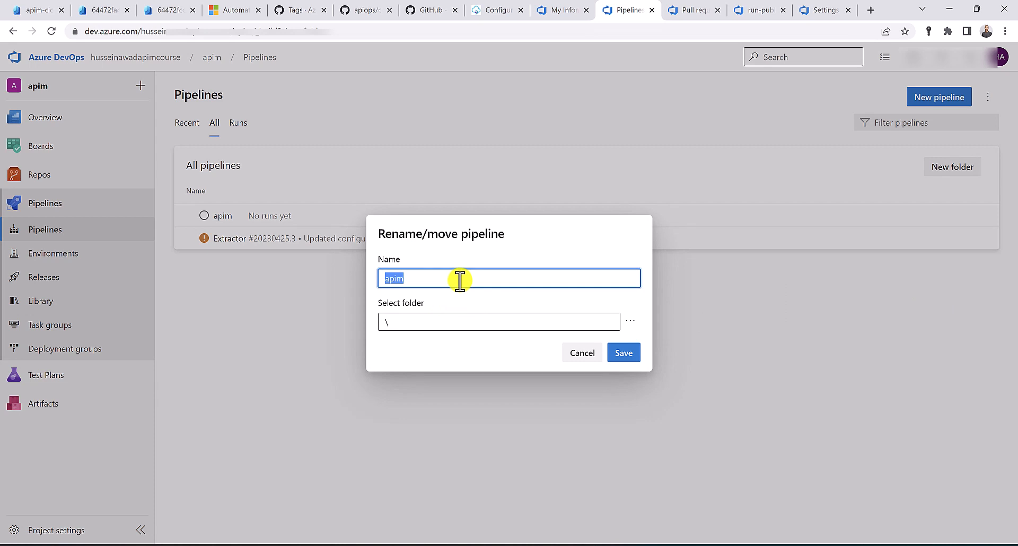
pyautogui.write('Publisher')
pyautogui.click(626, 355)
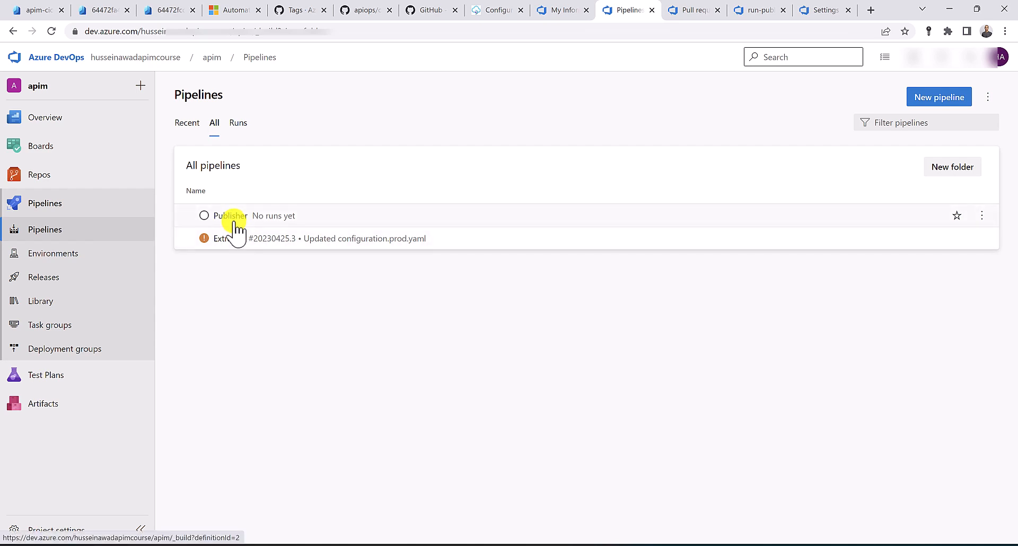
# Approve and complete the 'Merging artifacts from portal' pull request into main, then return to pipelines
pyautogui.click(696, 11)
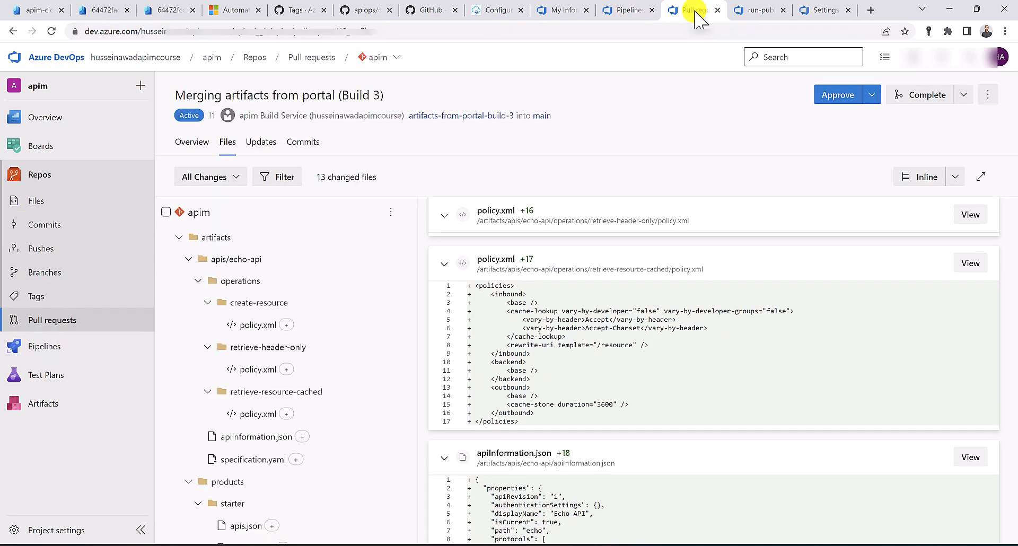
pyautogui.click(831, 97)
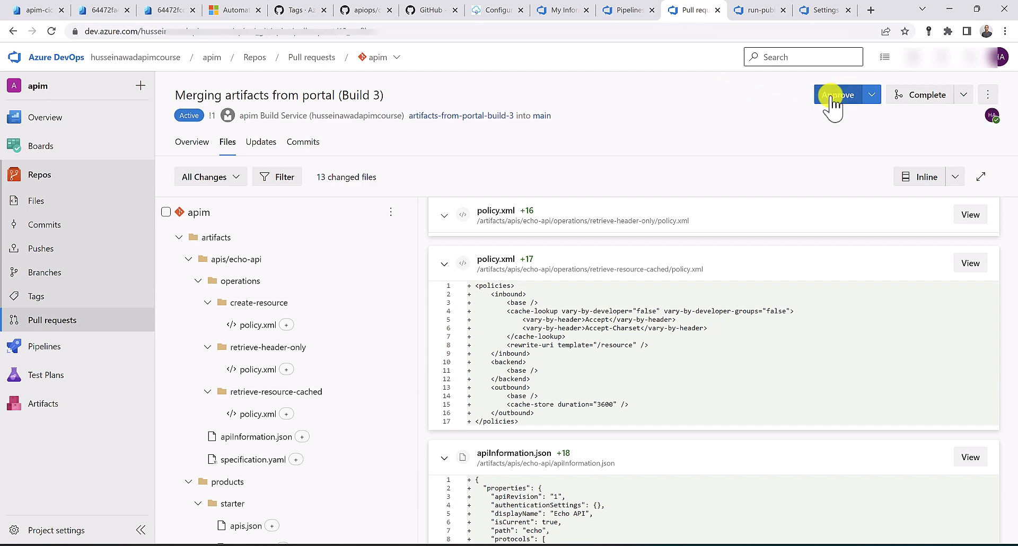
pyautogui.click(928, 96)
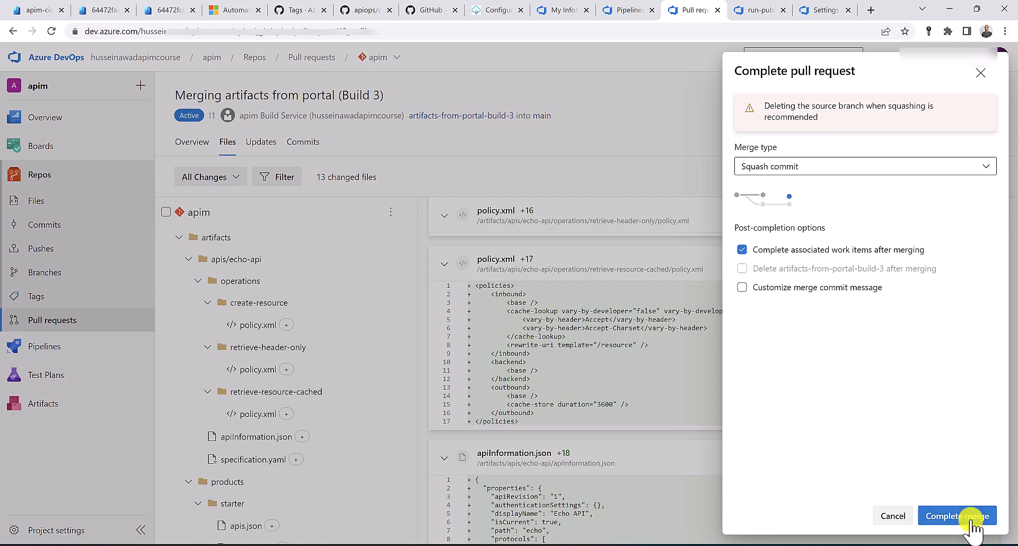
pyautogui.click(971, 516)
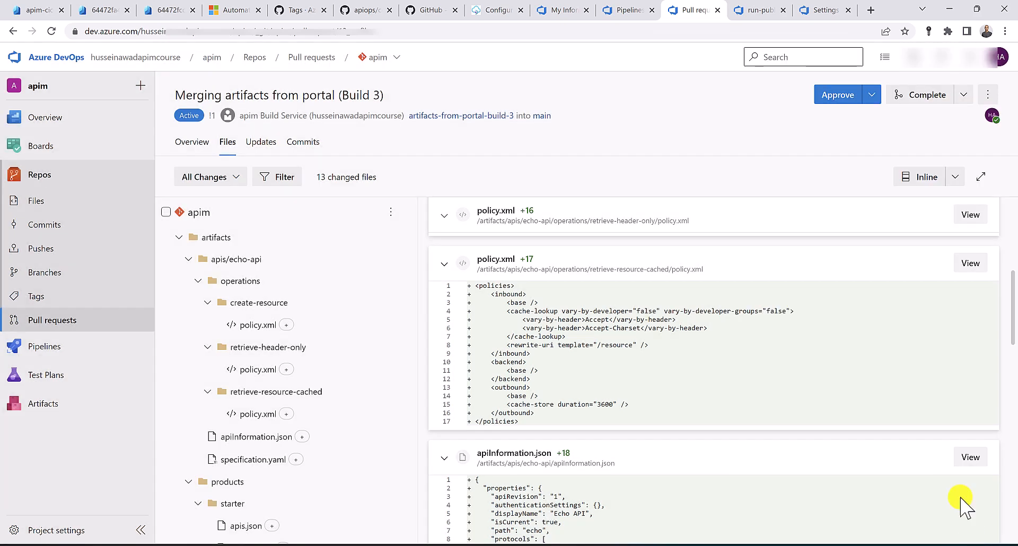
pyautogui.click(611, 9)
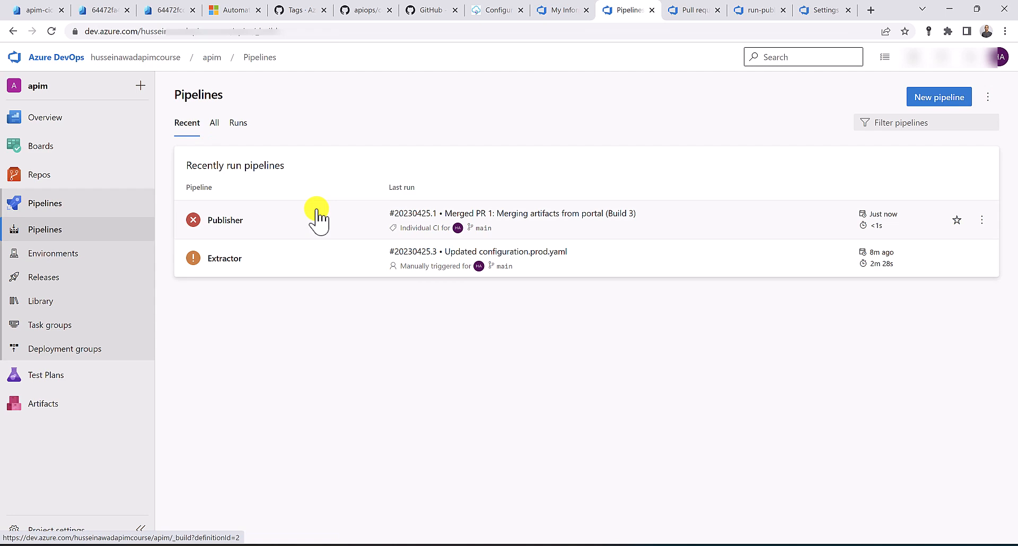
# Open Publisher's failed run #20230425.1 with its missing qetza.replacetokens task errors
pyautogui.click(316, 218)
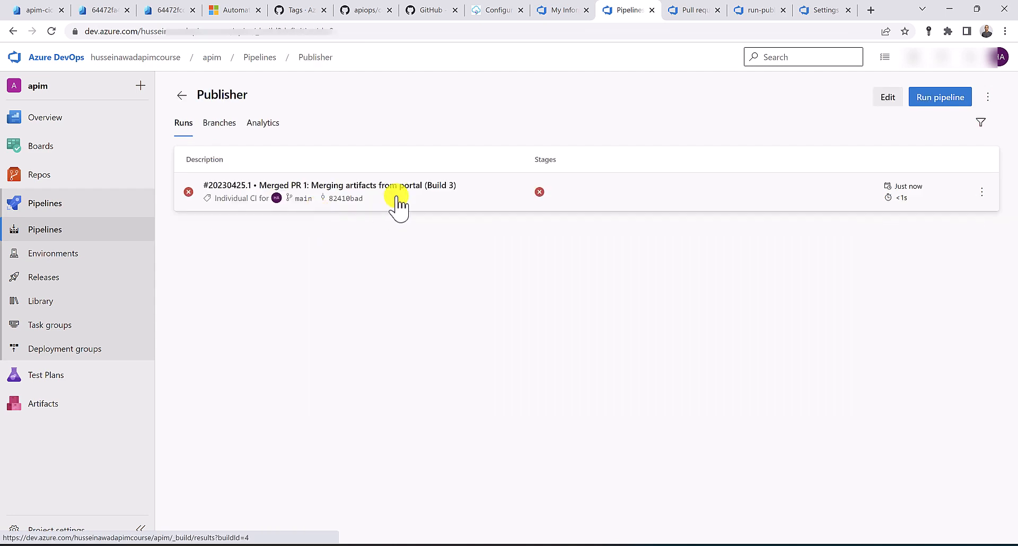
pyautogui.click(432, 196)
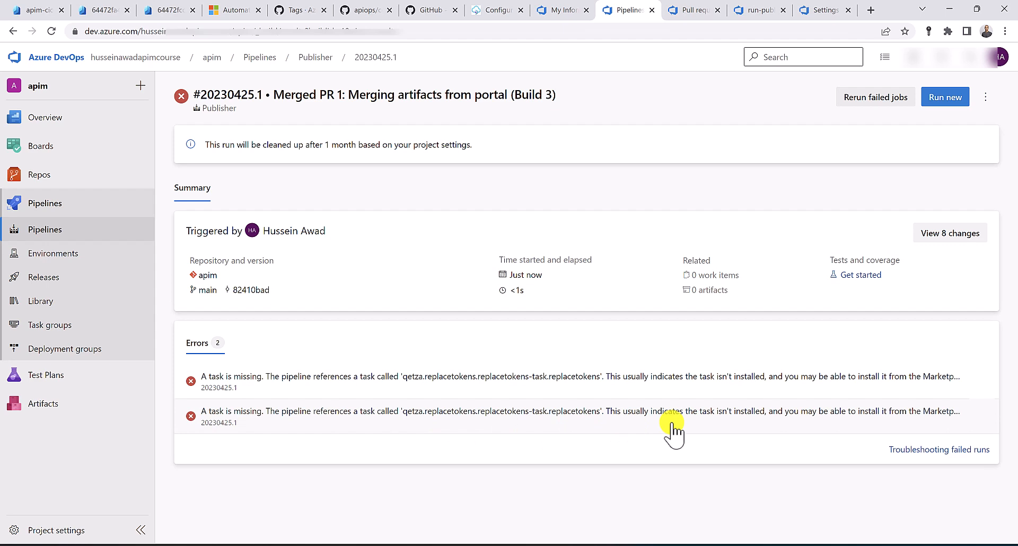
# Open the Visual Studio Marketplace in a new tab and select the missing replacetokens task name
pyautogui.click(871, 11)
pyautogui.write('visual')
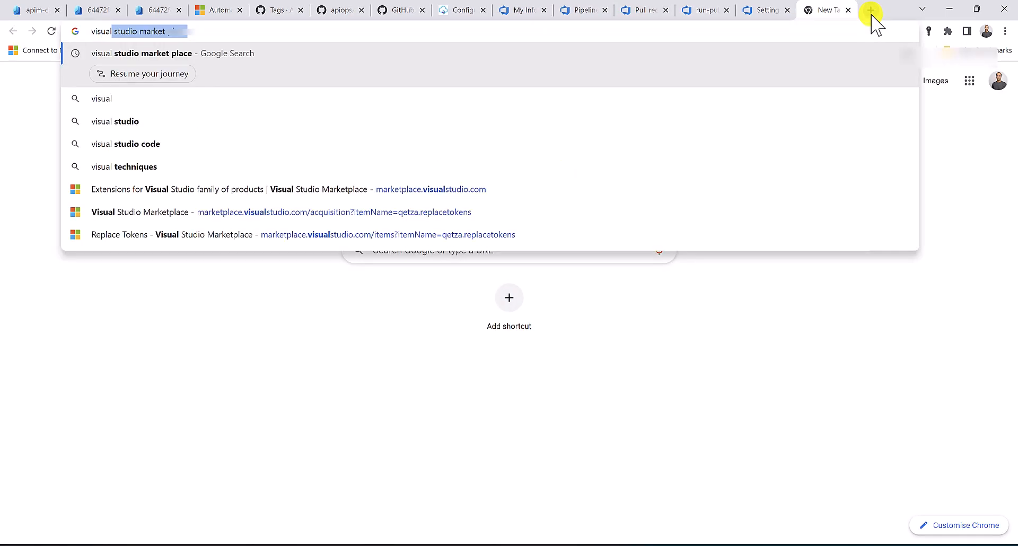
pyautogui.press('Return')
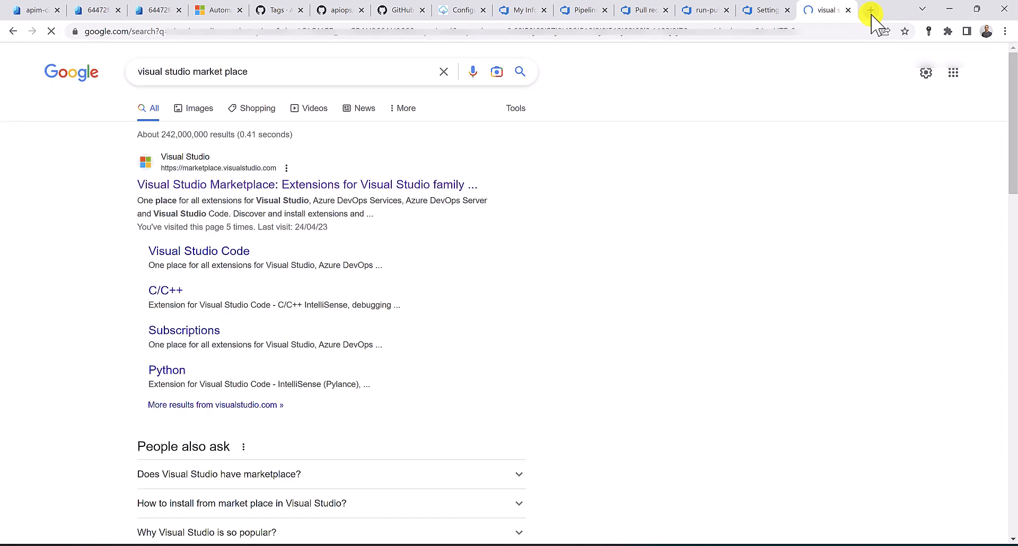
pyautogui.click(277, 190)
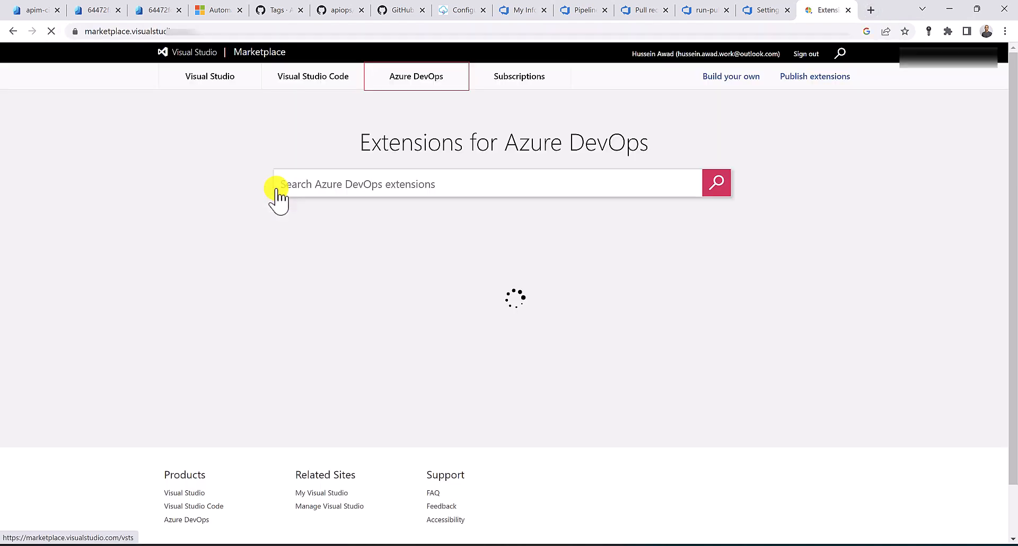
pyautogui.click(644, 9)
pyautogui.click(589, 7)
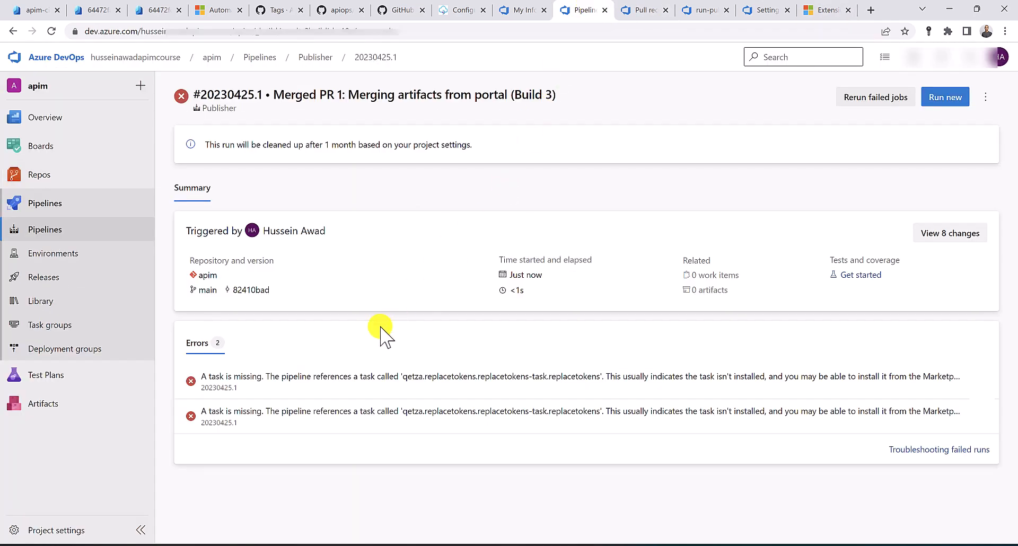
pyautogui.moveTo(425, 413); pyautogui.dragTo(477, 412)
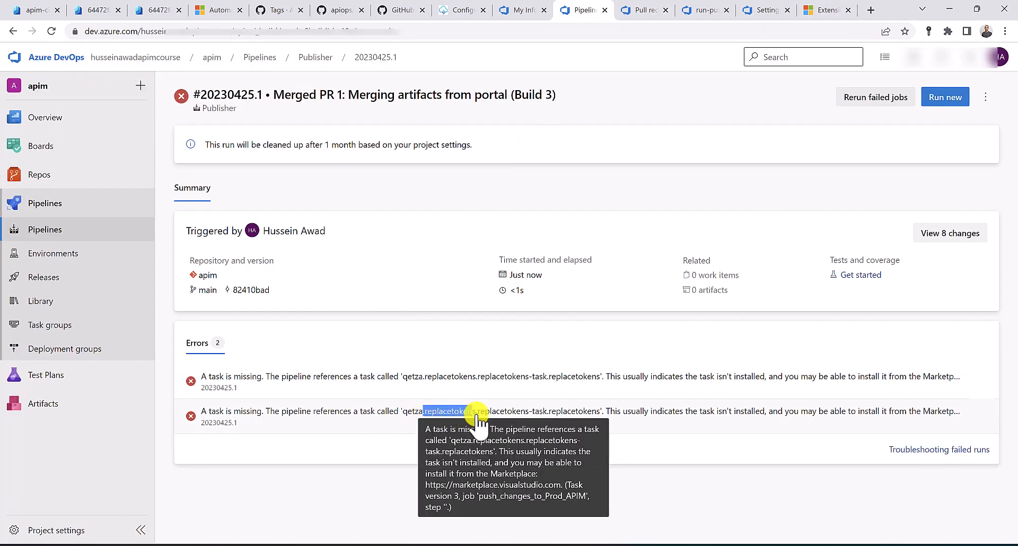
# Find the free Replace Tokens extension, install it into the organization, and close Marketplace
pyautogui.click(836, 9)
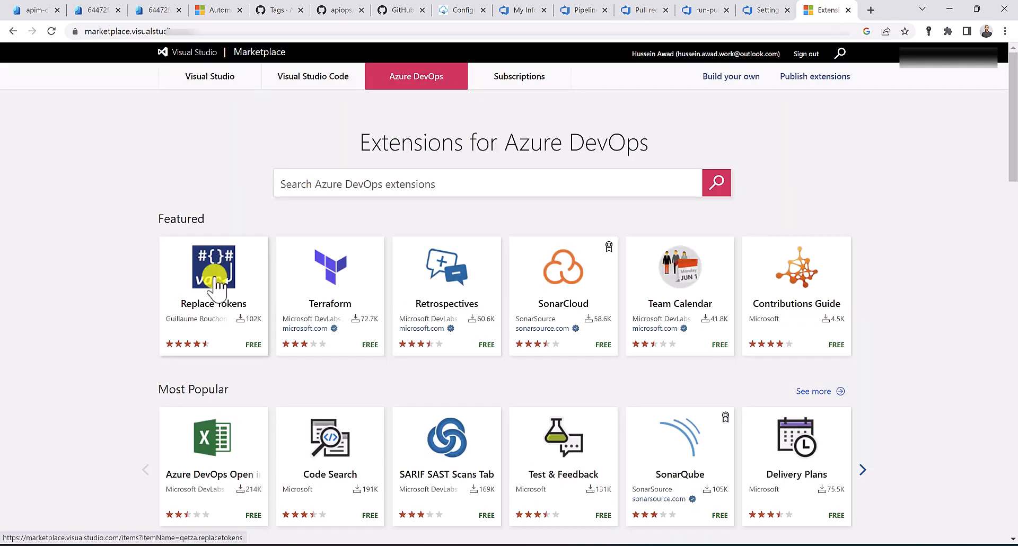
pyautogui.click(361, 187)
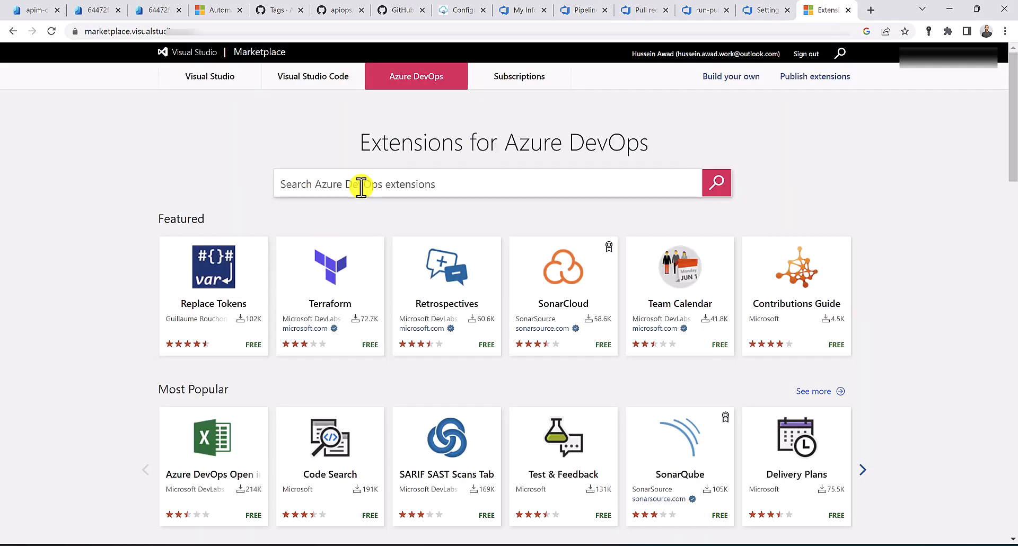
pyautogui.write('replace tokens')
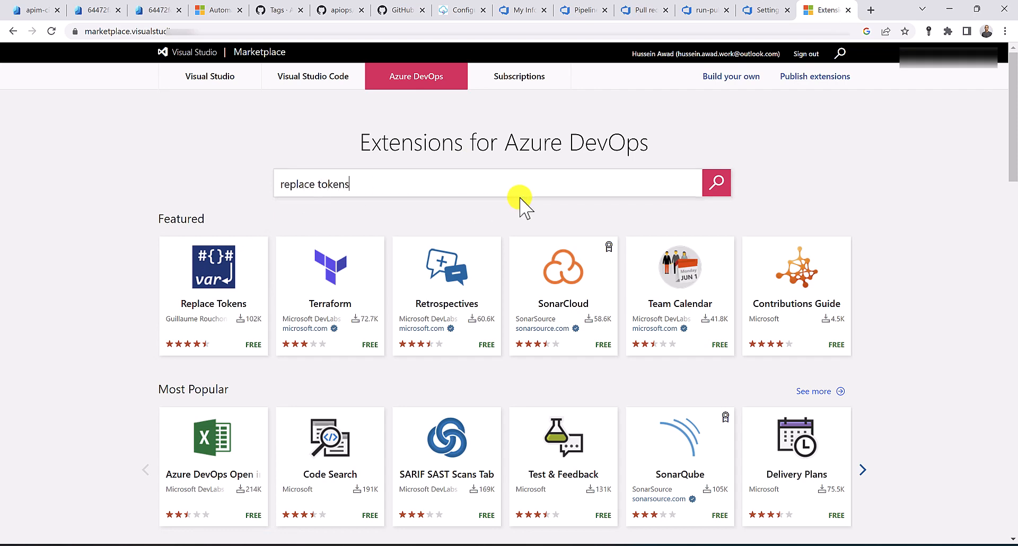
pyautogui.click(717, 184)
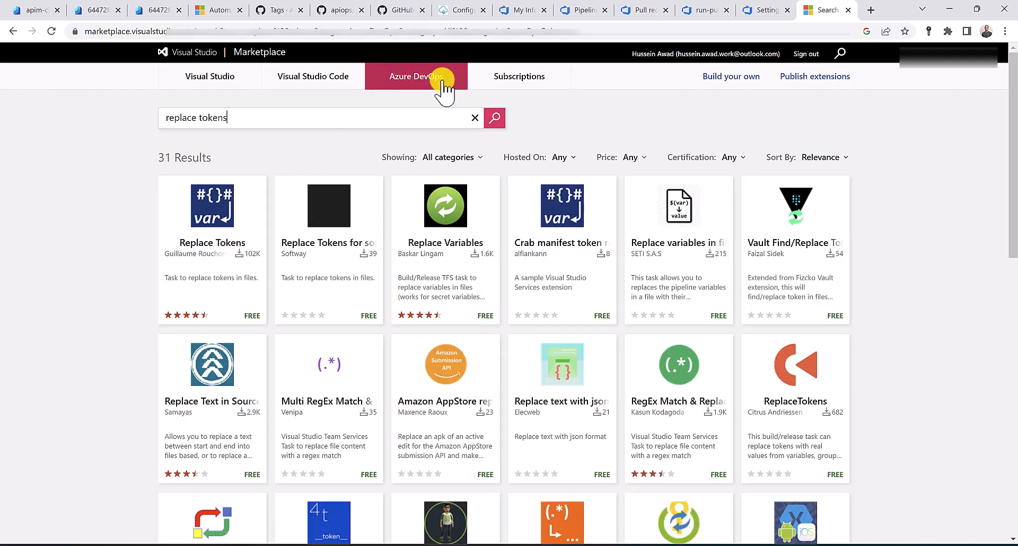
pyautogui.click(209, 216)
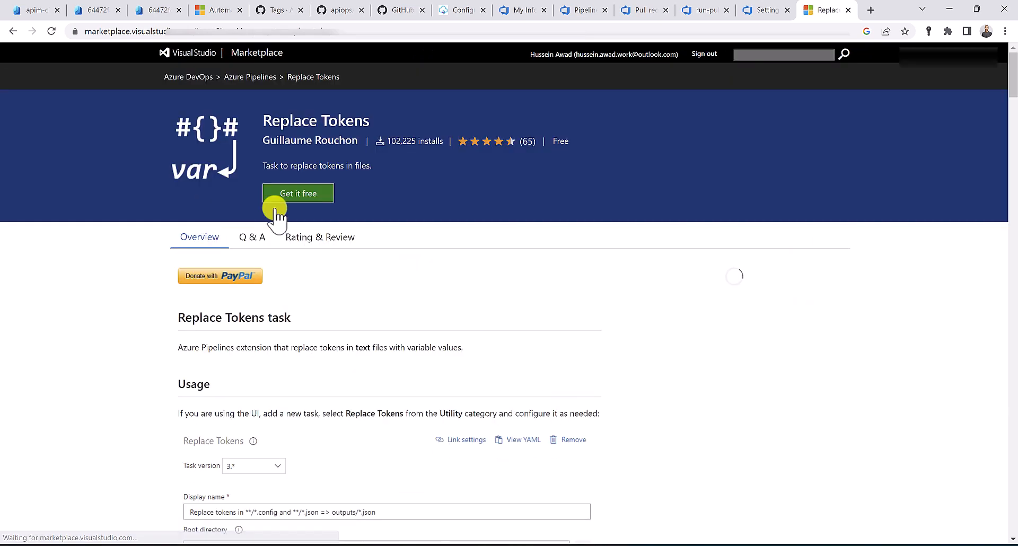
pyautogui.click(313, 195)
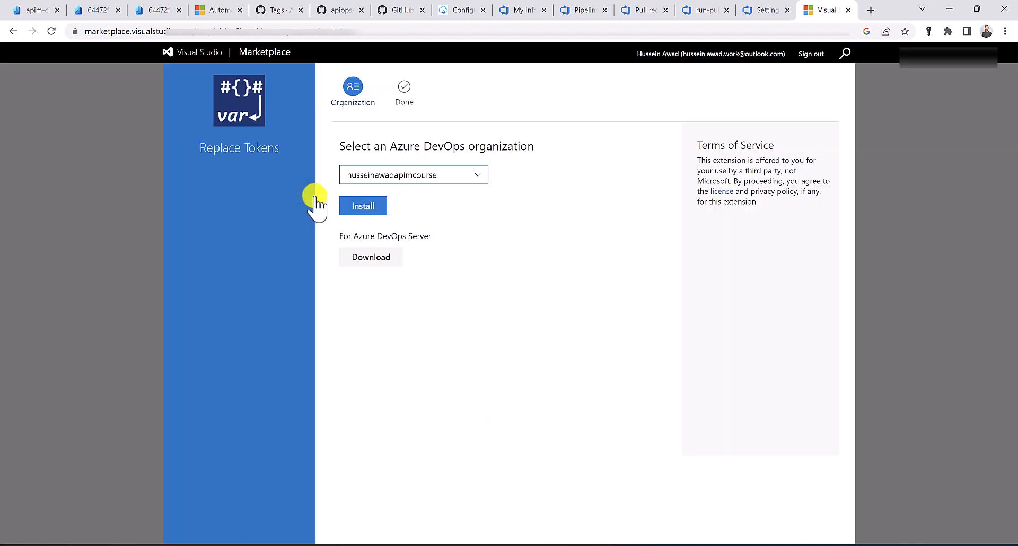
pyautogui.click(365, 206)
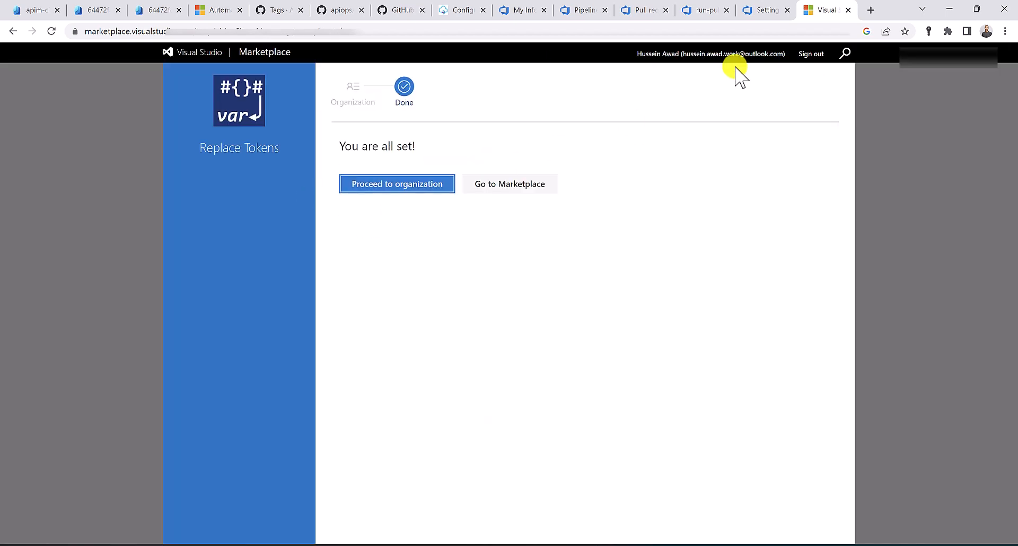
pyautogui.hotkey('ctrl', 'w')
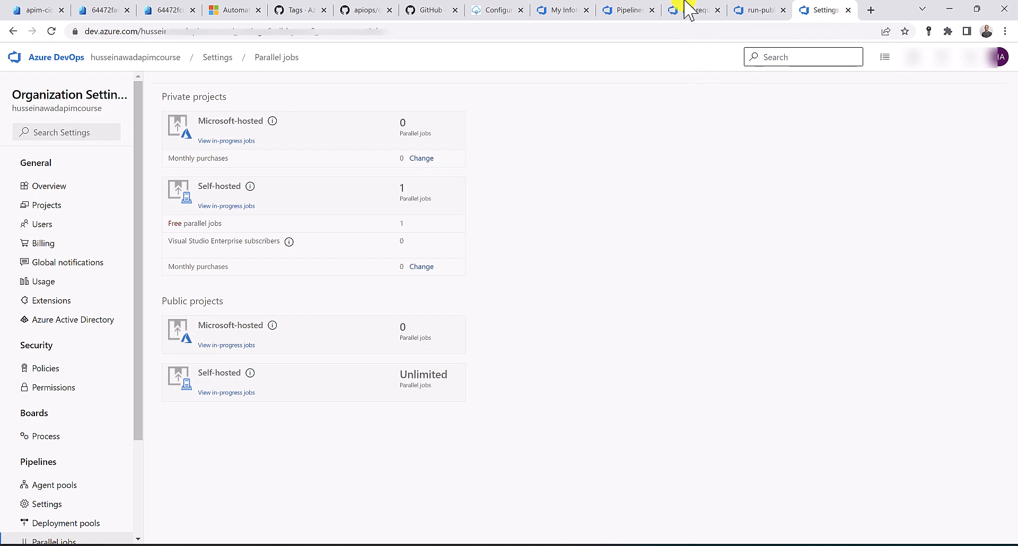
# Queue a new manual run of the Publisher pipeline from its runs page
pyautogui.click(617, 6)
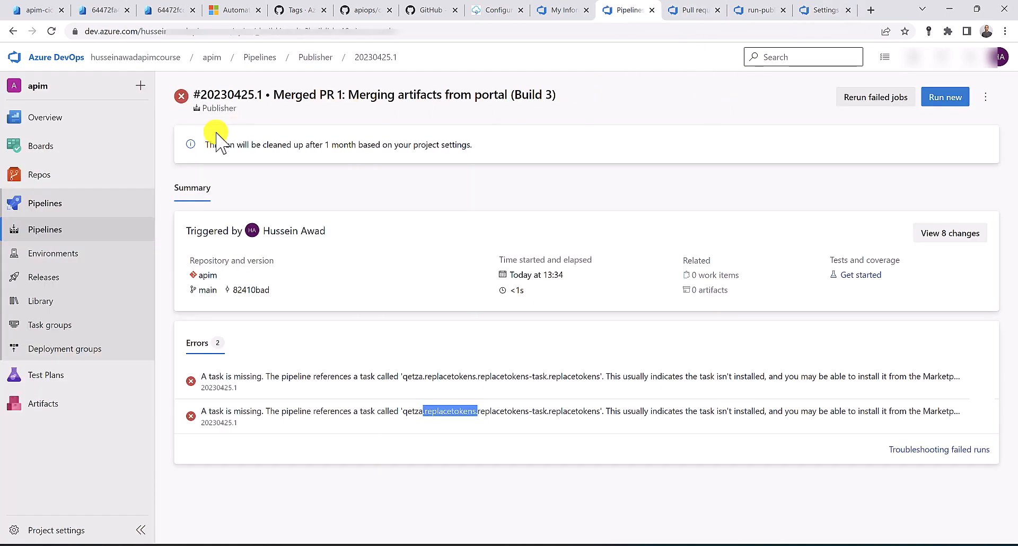
pyautogui.click(100, 229)
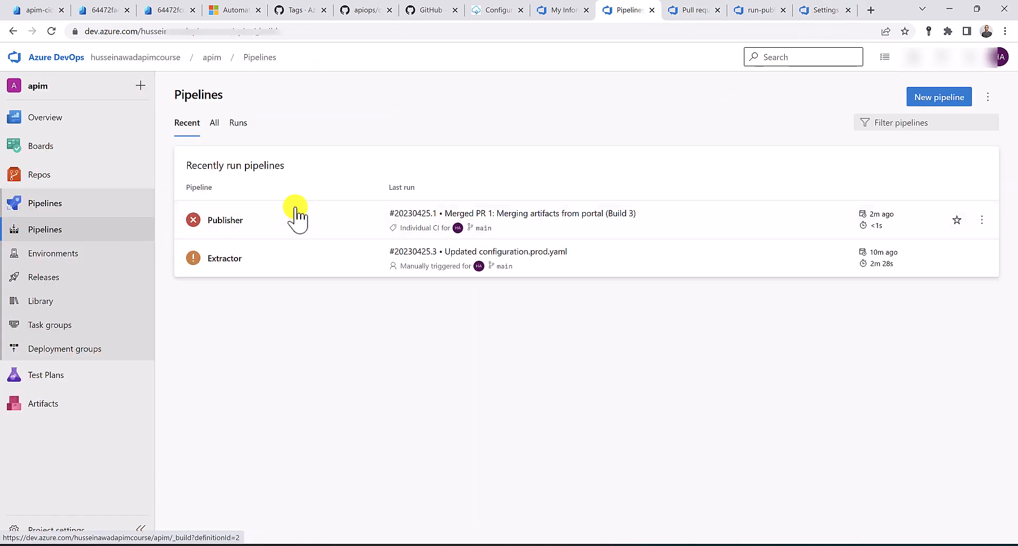
pyautogui.click(296, 218)
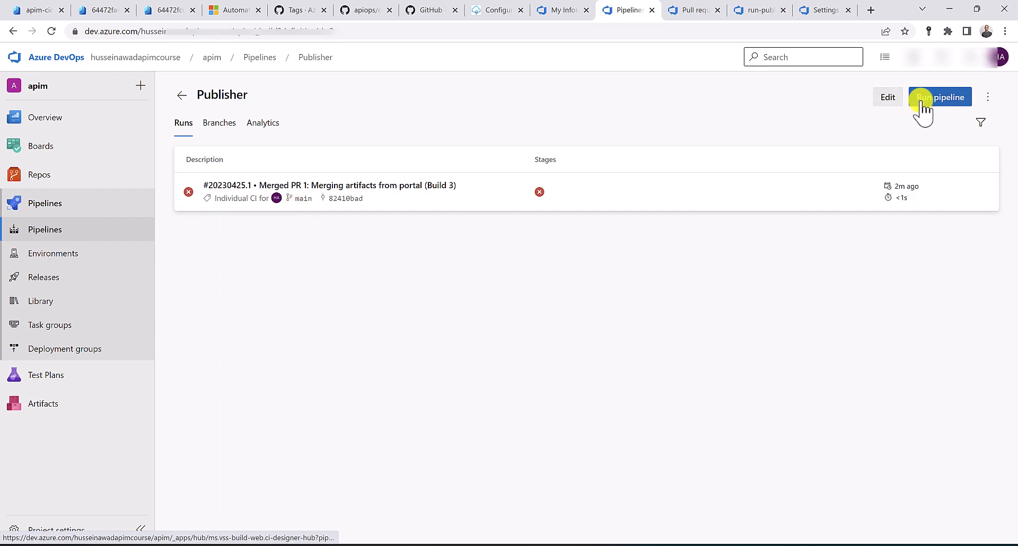
pyautogui.click(923, 99)
pyautogui.click(983, 516)
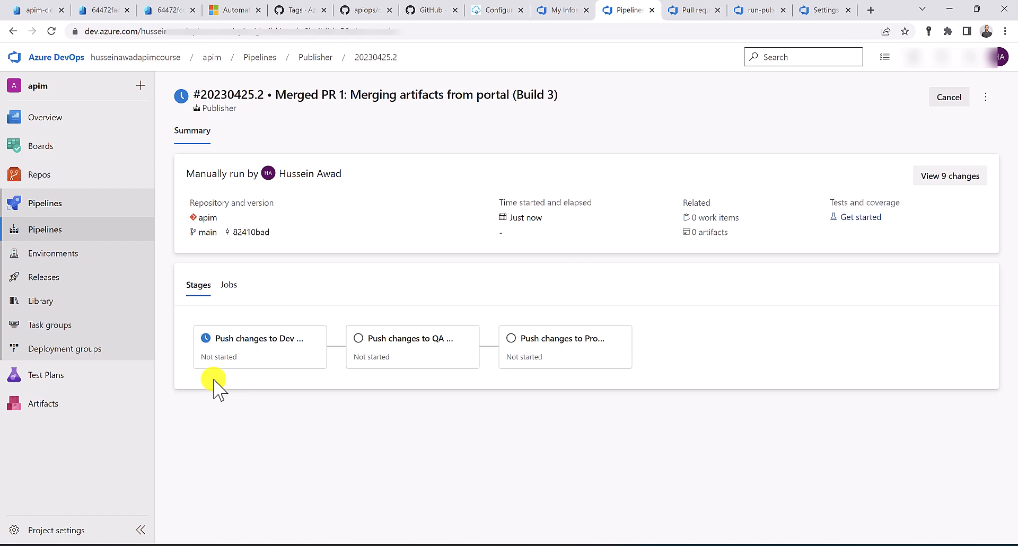
# Permit the Publisher pipeline to use the apim-automation variable group for the Dev APIM stage
pyautogui.click(277, 346)
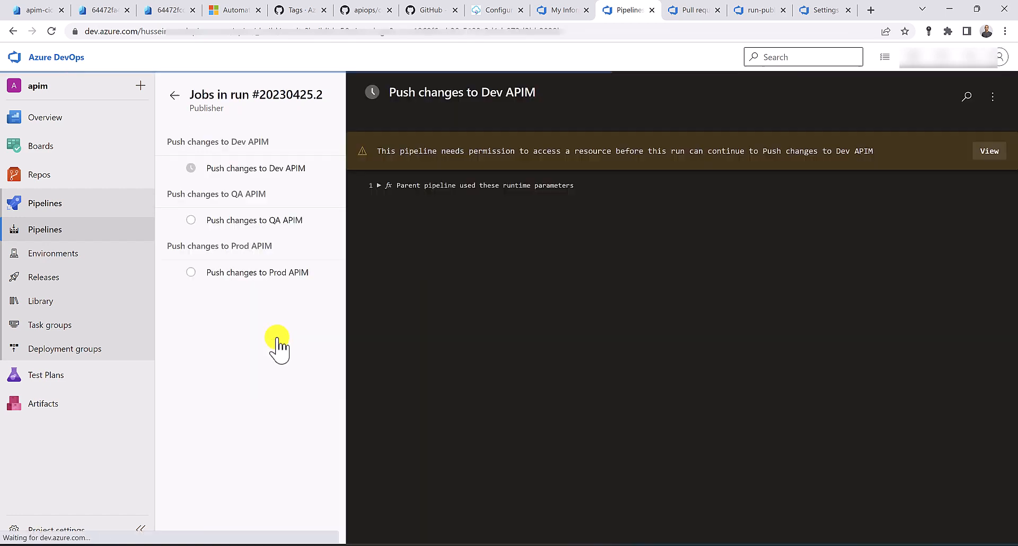
pyautogui.click(989, 151)
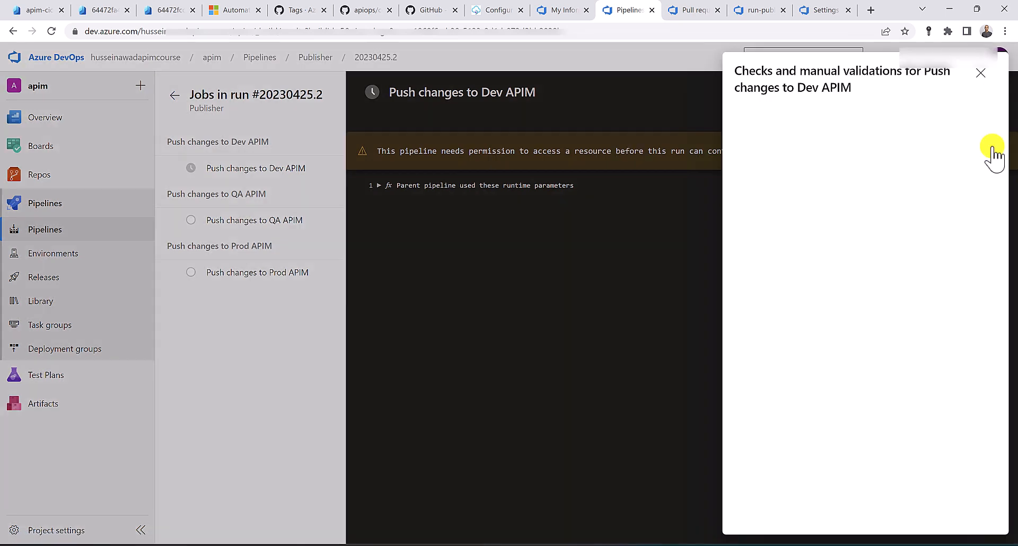
pyautogui.click(977, 126)
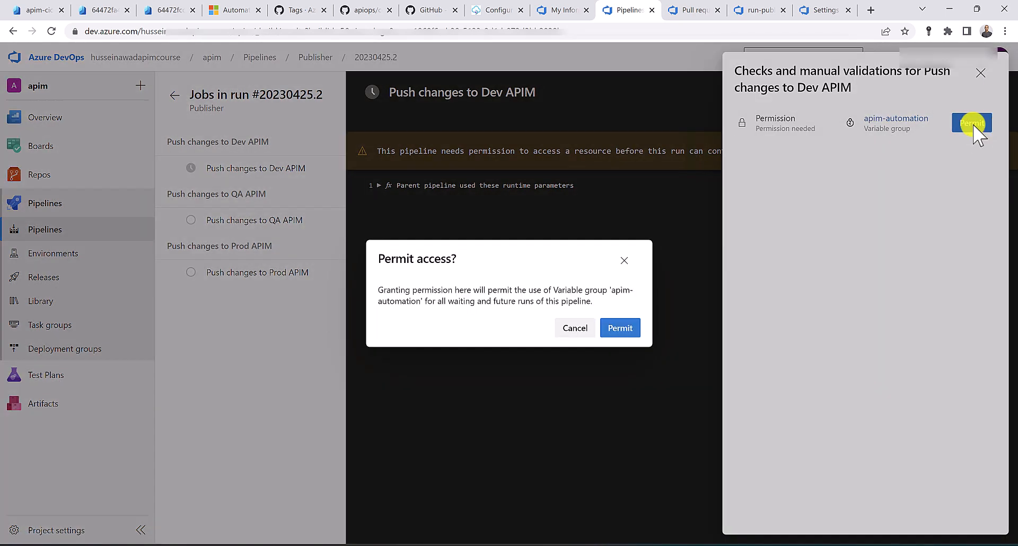
pyautogui.click(621, 330)
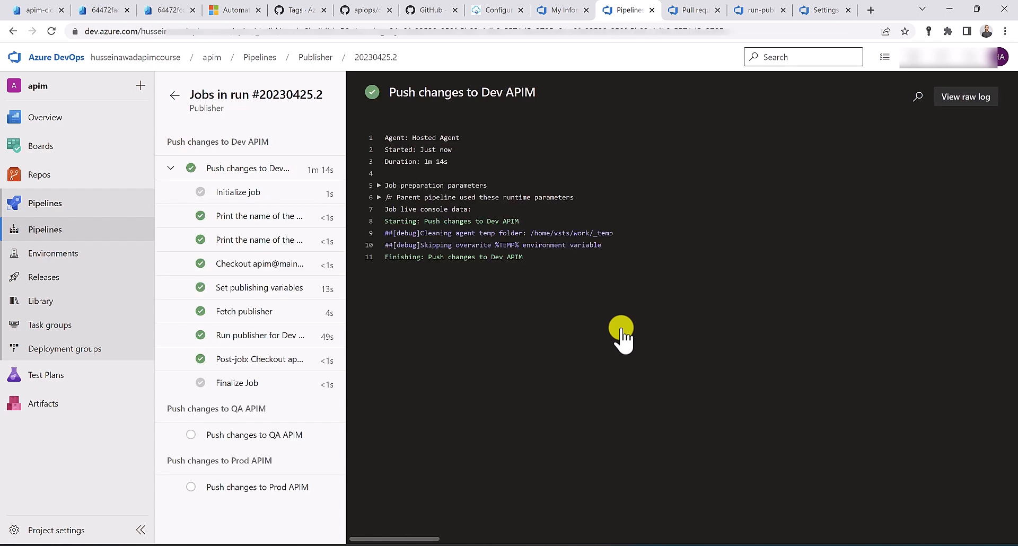
pyautogui.click(172, 169)
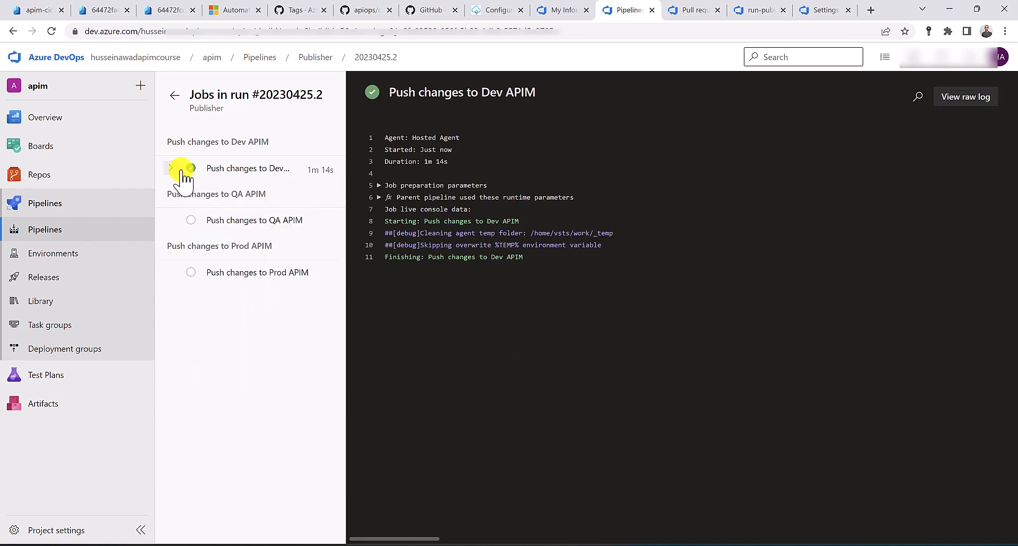
pyautogui.click(175, 96)
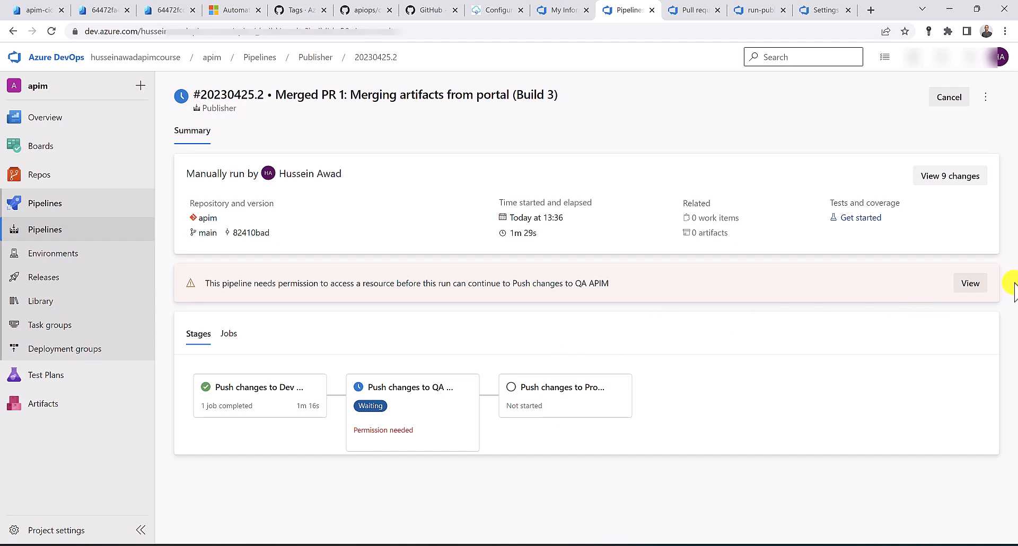
# Permit access to the qa environment and approve the QA APIM stage deployment
pyautogui.click(971, 284)
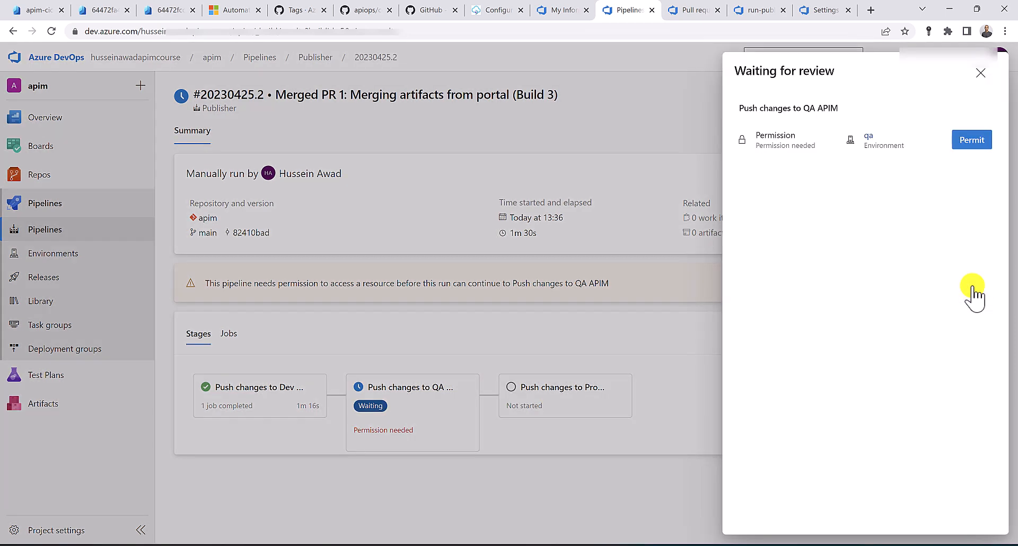
pyautogui.click(970, 141)
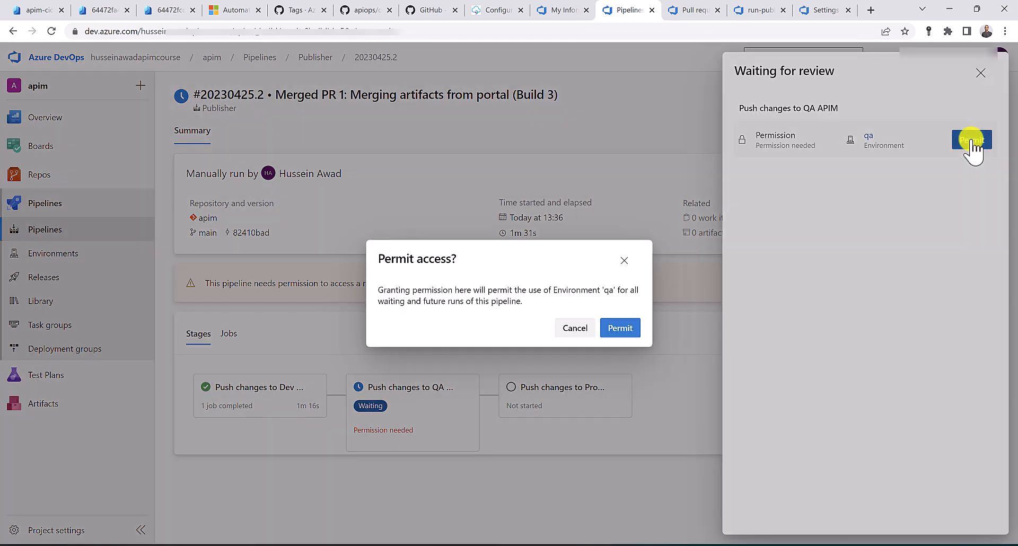
pyautogui.click(622, 328)
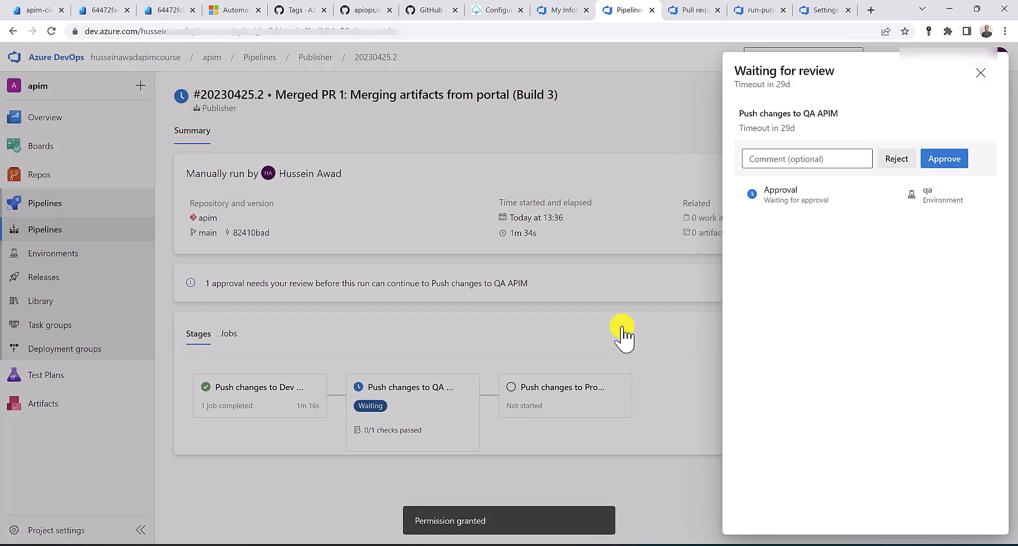
pyautogui.click(943, 159)
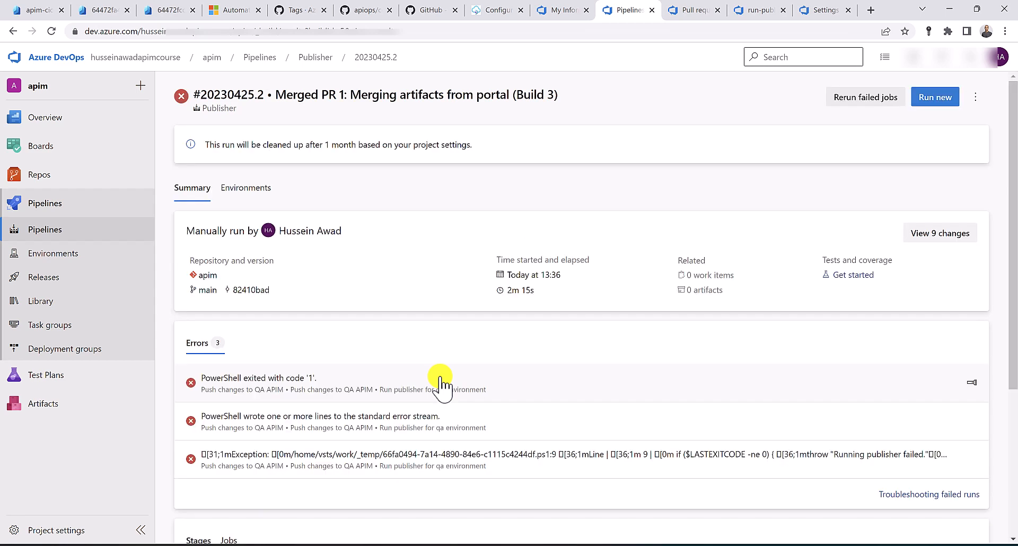
# Open the failed QA APIM stage's 'Run publisher for qa environment' step log
pyautogui.scroll(-2, 440, 381)
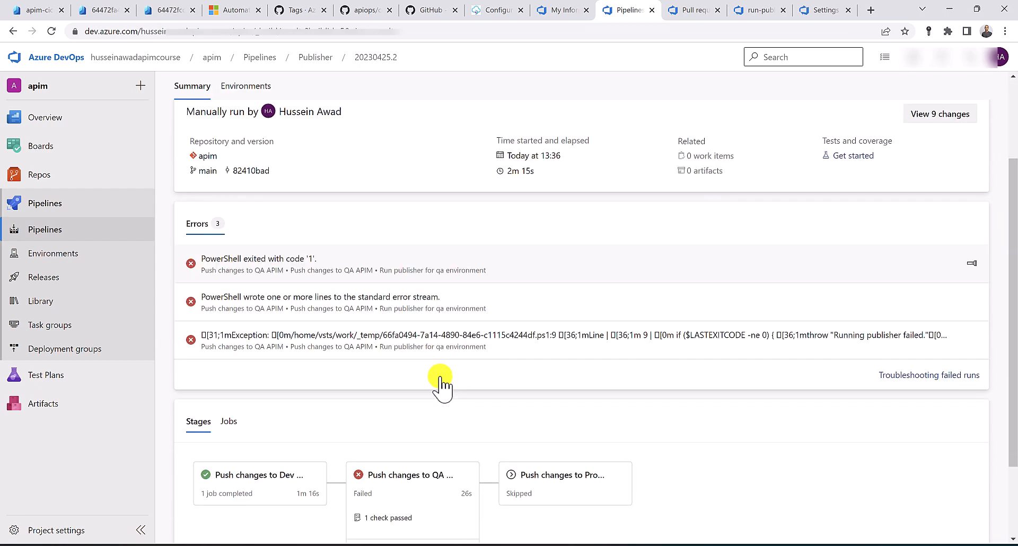
pyautogui.click(417, 504)
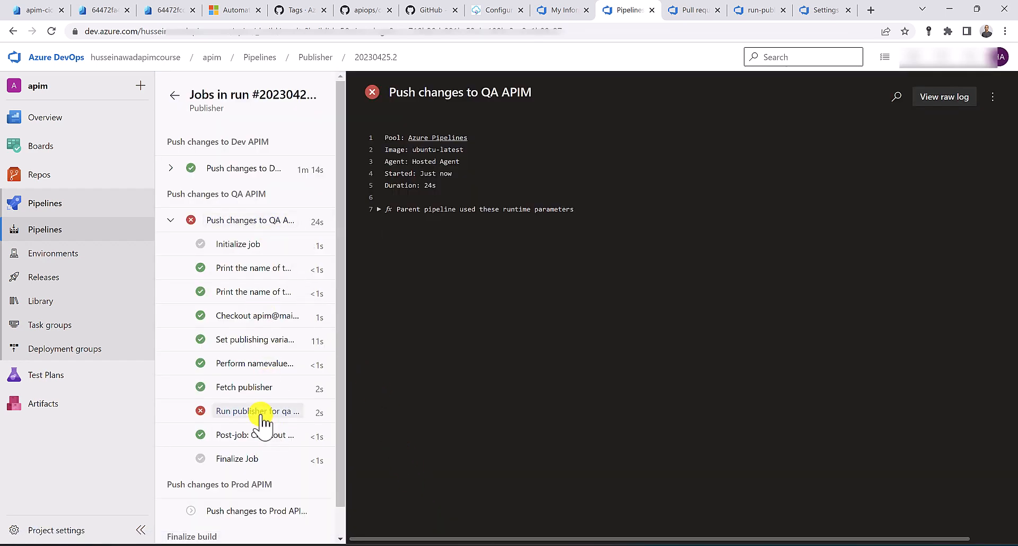
pyautogui.click(292, 416)
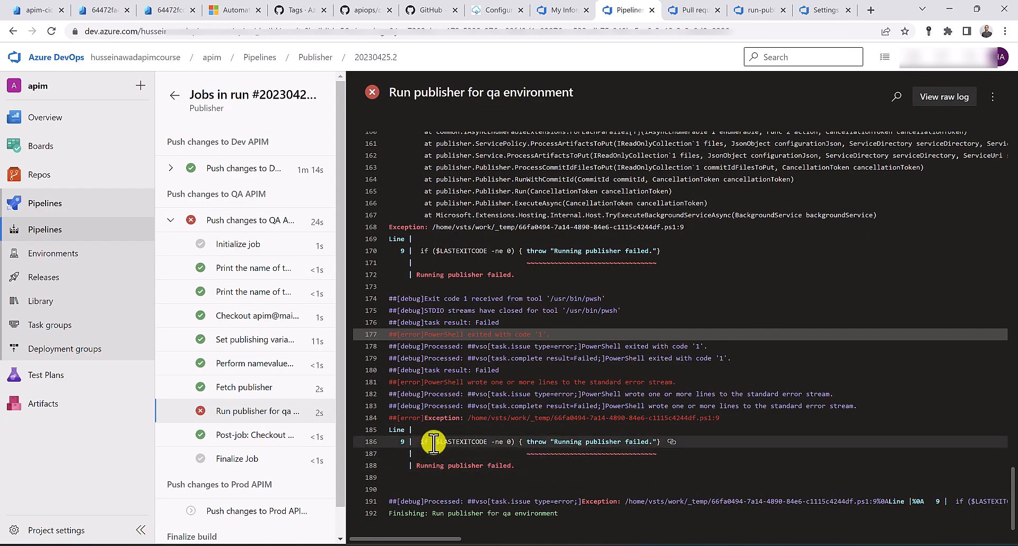
# Copy the client id from the AuthorizationFailed error and switch to the Azure portal's deployment overview
pyautogui.scroll(5, 434, 442)
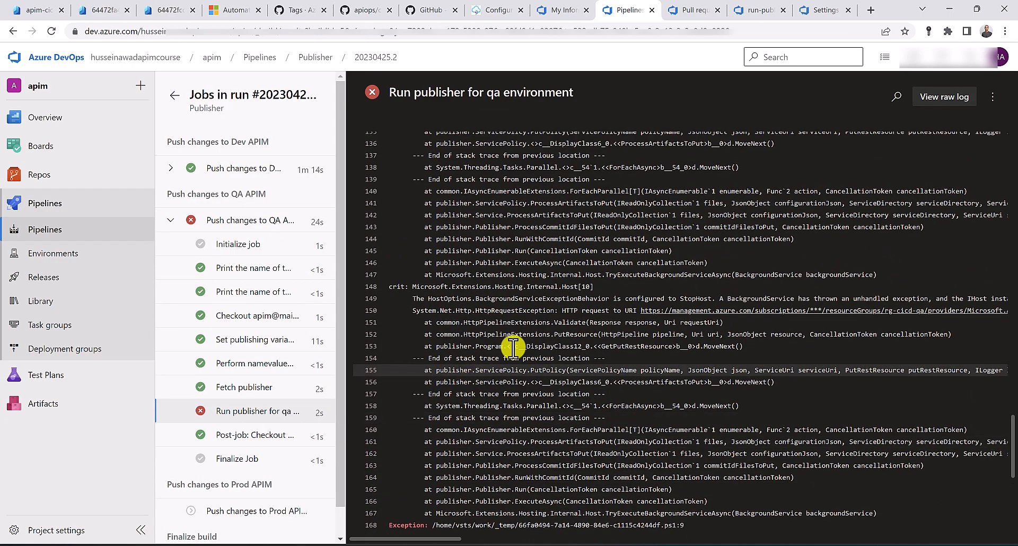
pyautogui.moveTo(448, 539); pyautogui.dragTo(656, 507)
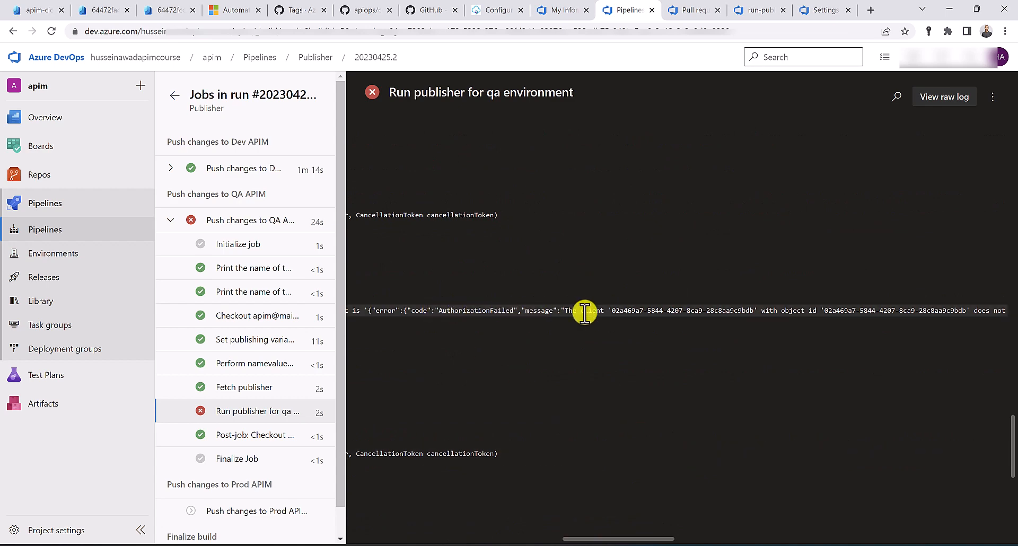
pyautogui.moveTo(603, 536)
pyautogui.mouseDown()
pyautogui.moveTo(685, 536)
pyautogui.moveTo(574, 534)
pyautogui.moveTo(586, 529)
pyautogui.mouseUp()
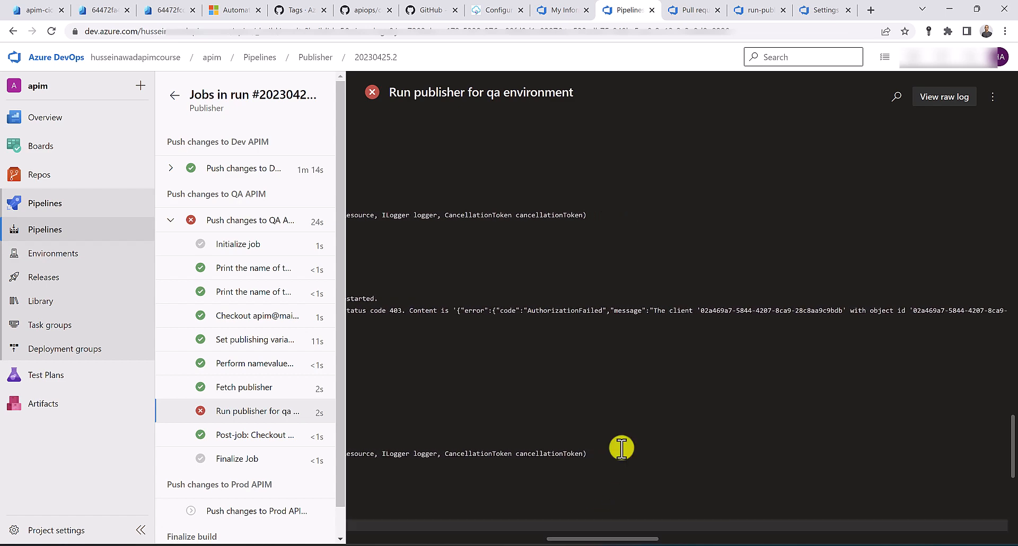
pyautogui.moveTo(700, 310); pyautogui.dragTo(842, 310)
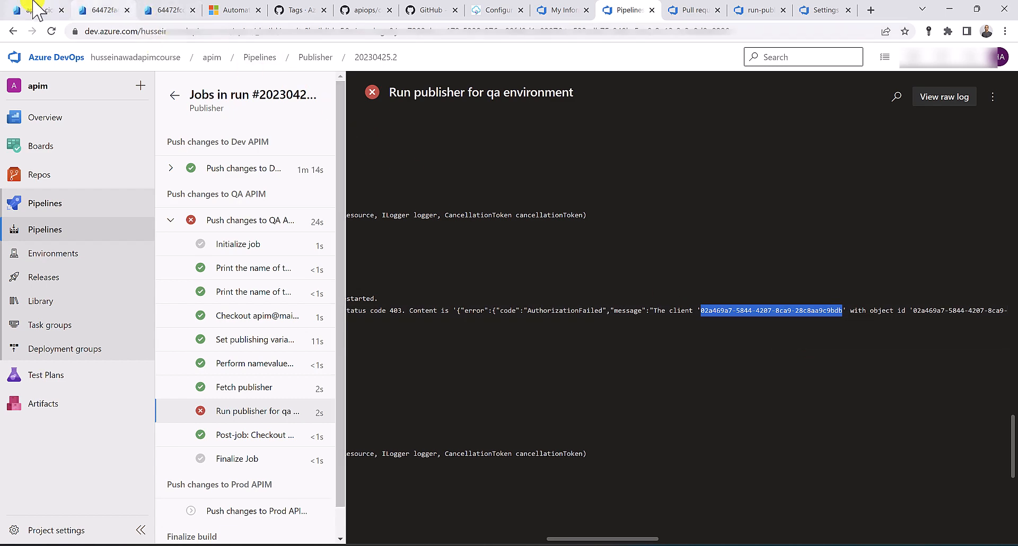
pyautogui.click(49, 7)
pyautogui.click(98, 6)
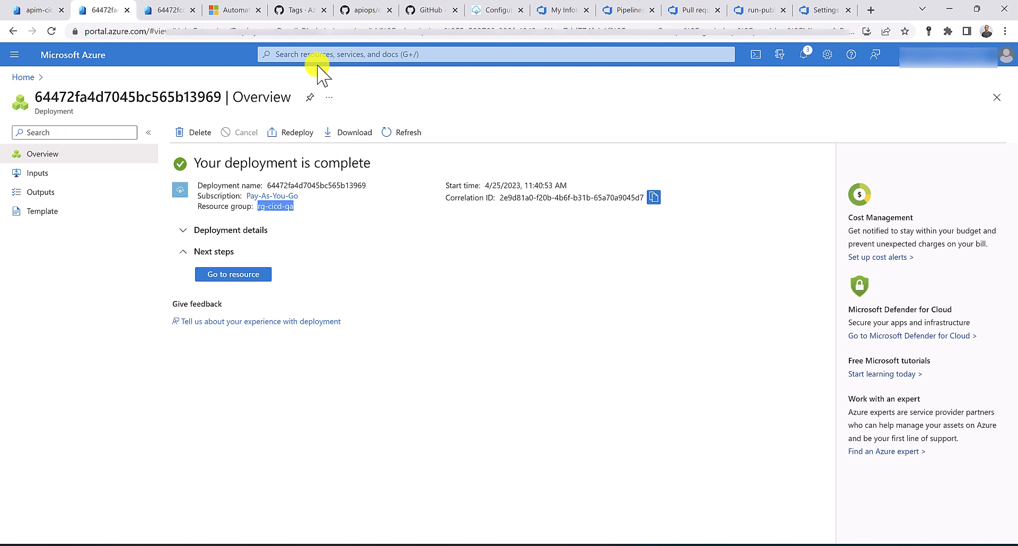
# Search the Azure Active Directory tenant for the failing client id from the error
pyautogui.click(360, 54)
pyautogui.hotkey('ctrl', 'v')
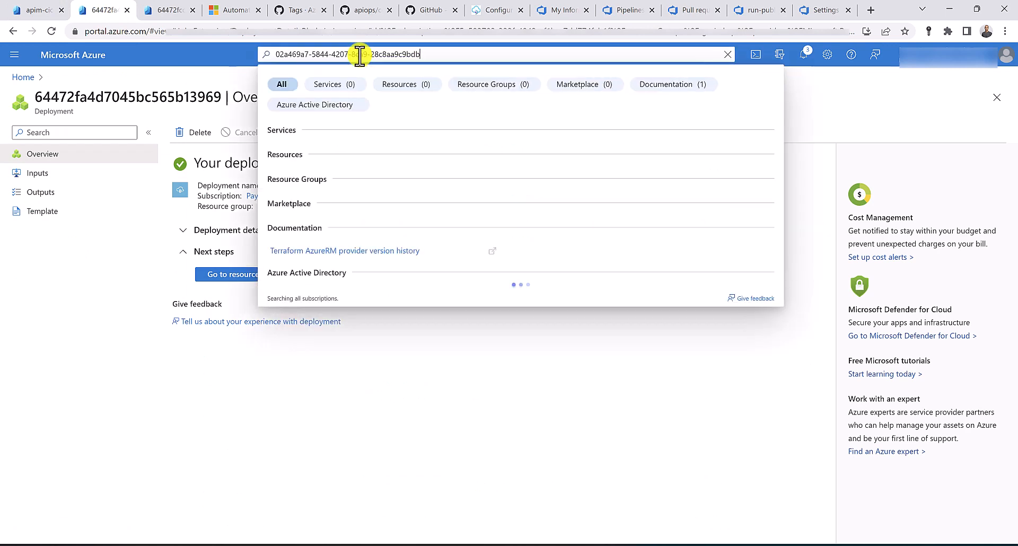
pyautogui.tripleClick(360, 56)
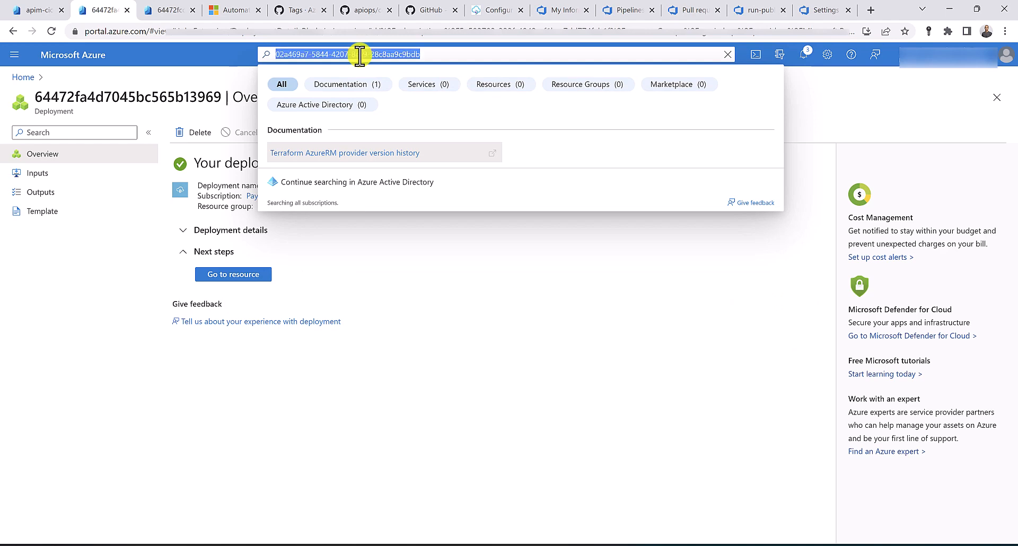
pyautogui.write('active')
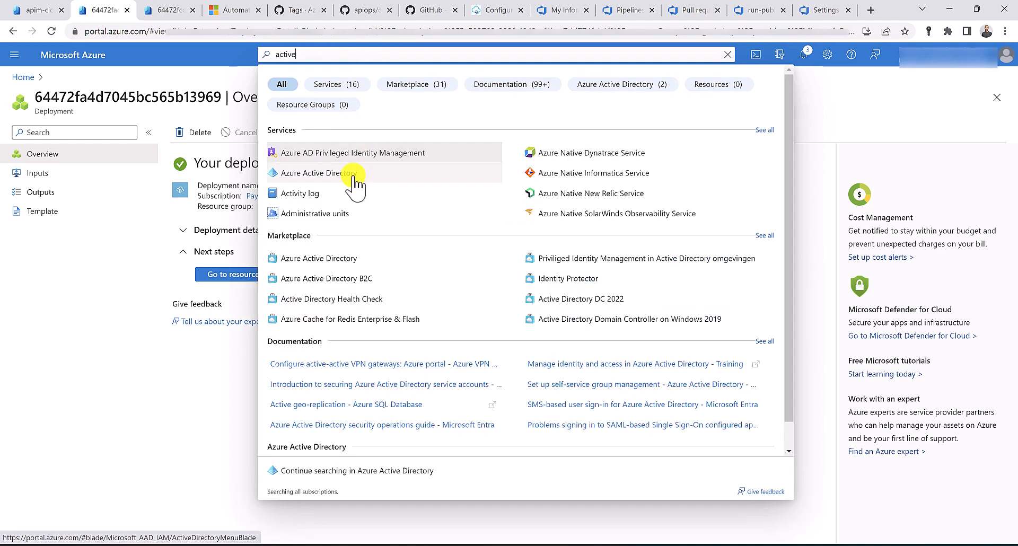
pyautogui.click(357, 175)
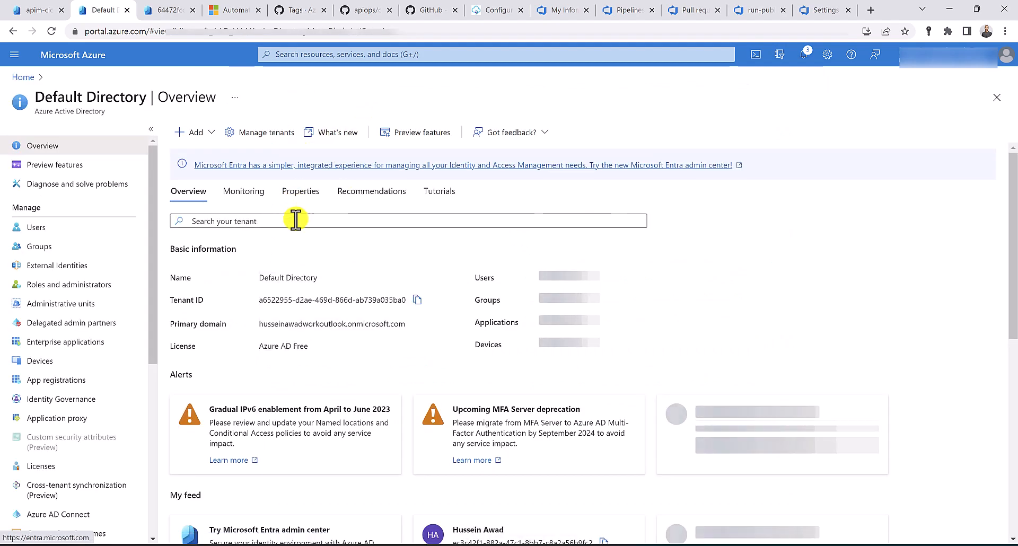
pyautogui.click(295, 221)
pyautogui.hotkey('ctrl', 'v')
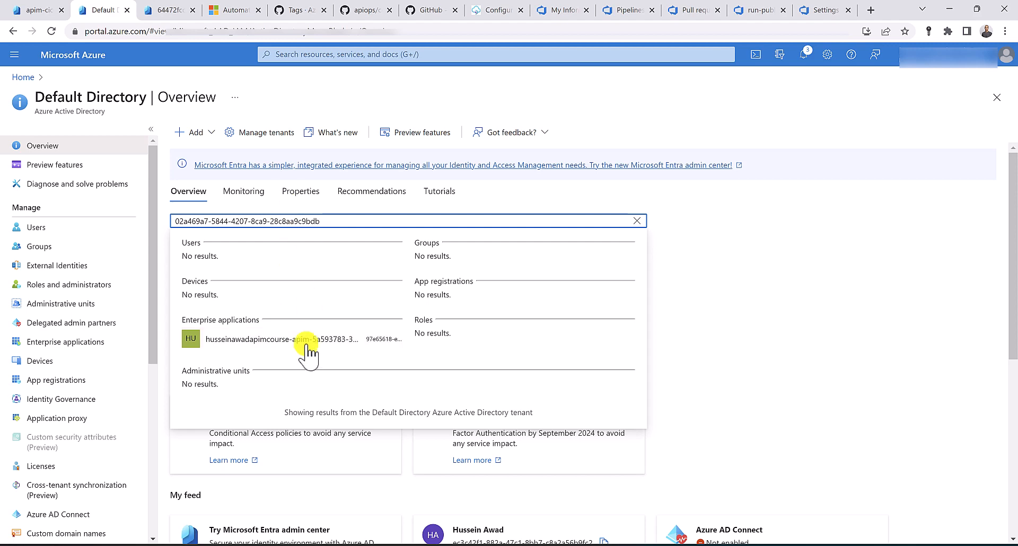
# Check the denied policies/write action in the pipeline log, then return to the directory search
pyautogui.click(626, 11)
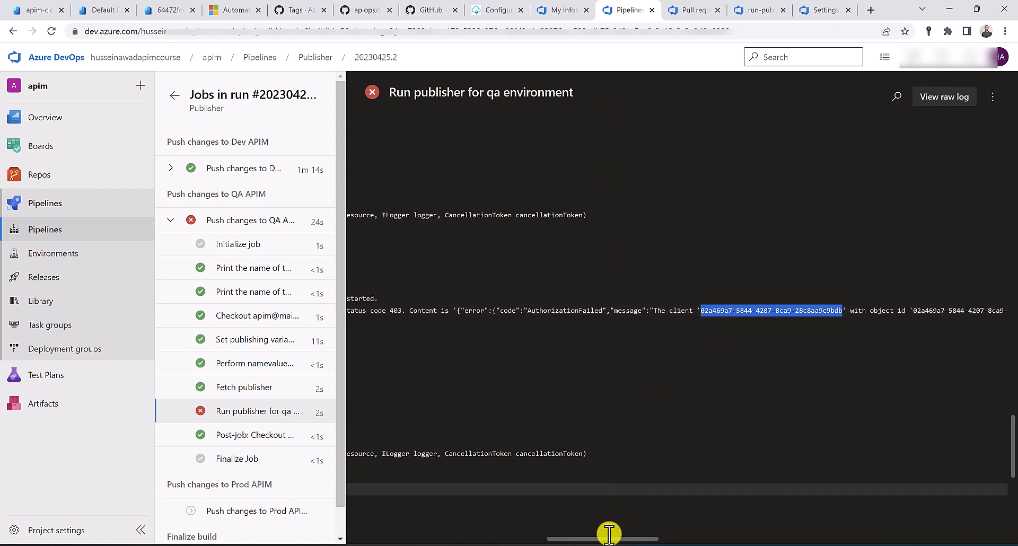
pyautogui.moveTo(620, 539); pyautogui.dragTo(720, 537)
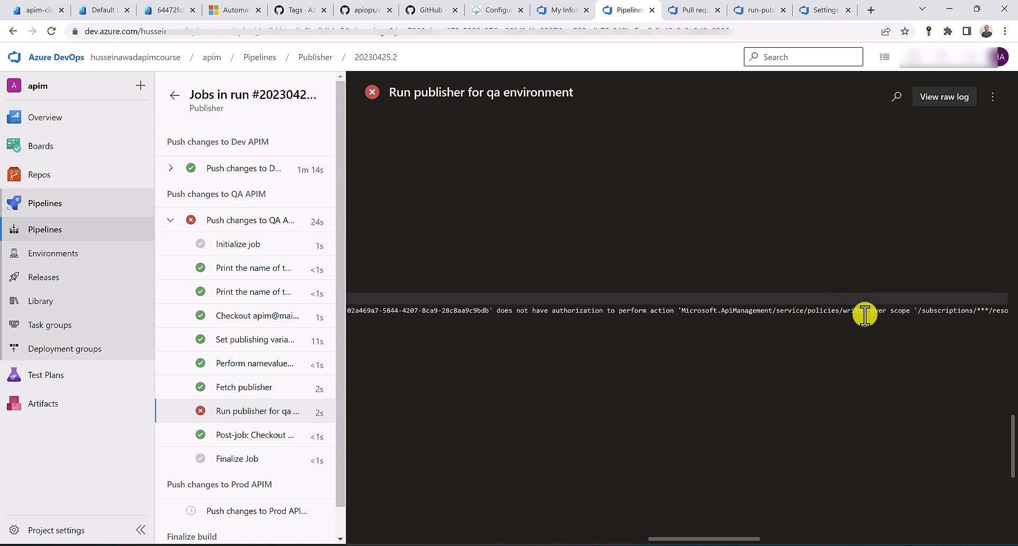
pyautogui.moveTo(860, 311); pyautogui.dragTo(817, 311)
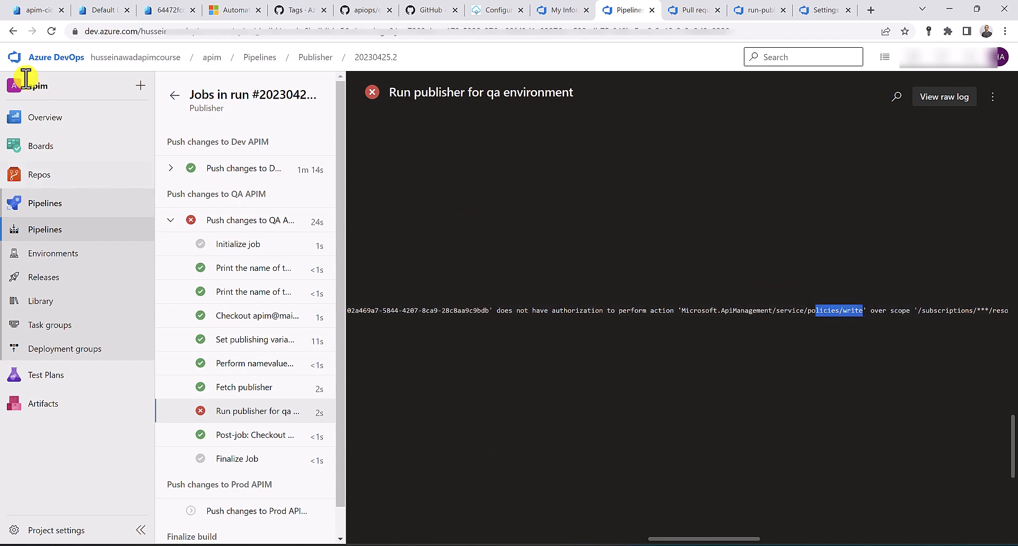
pyautogui.click(101, 10)
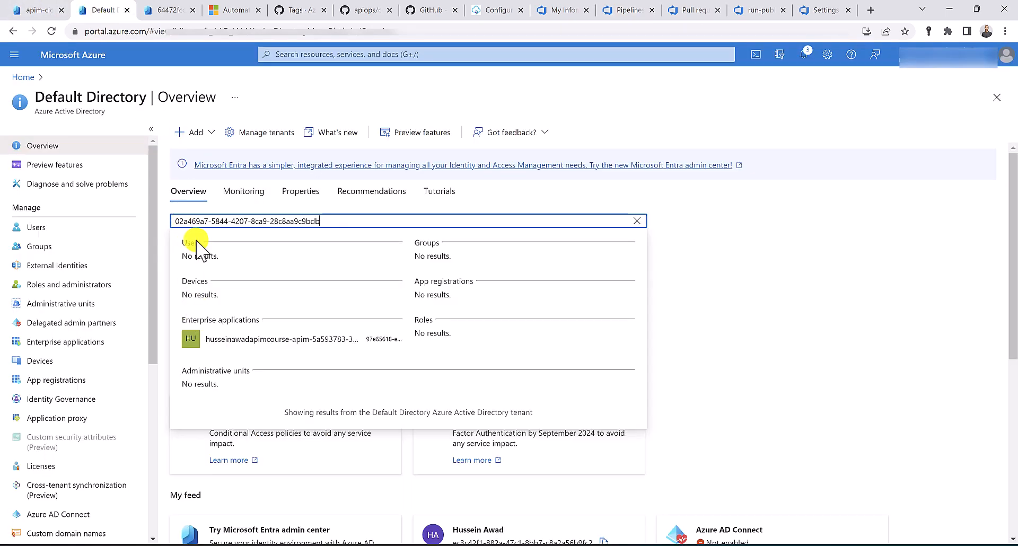
pyautogui.click(293, 54)
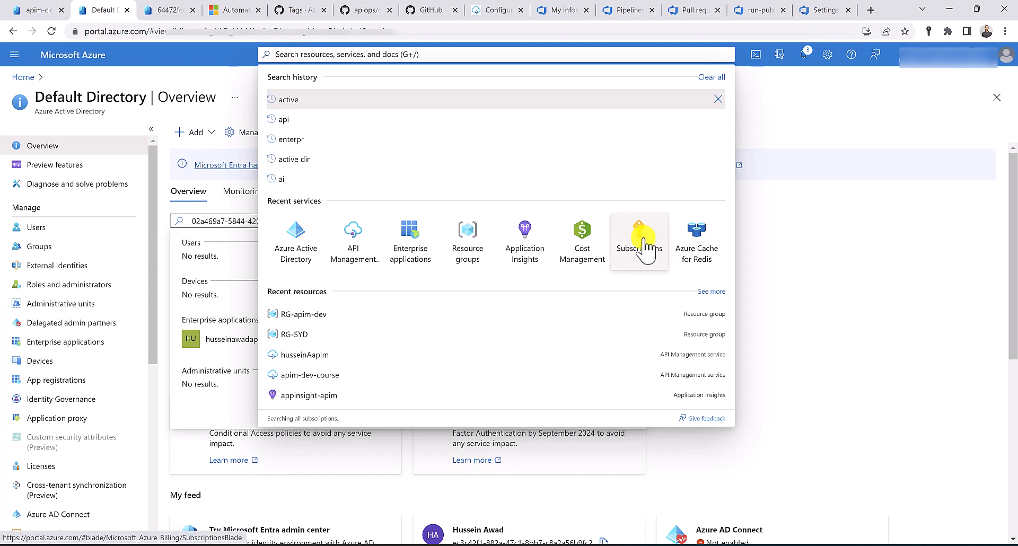
# Start a Contributor role assignment in the Pay-As-You-Go subscription's Access control (IAM)
pyautogui.middleClick(670, 244)
pyautogui.click(159, 5)
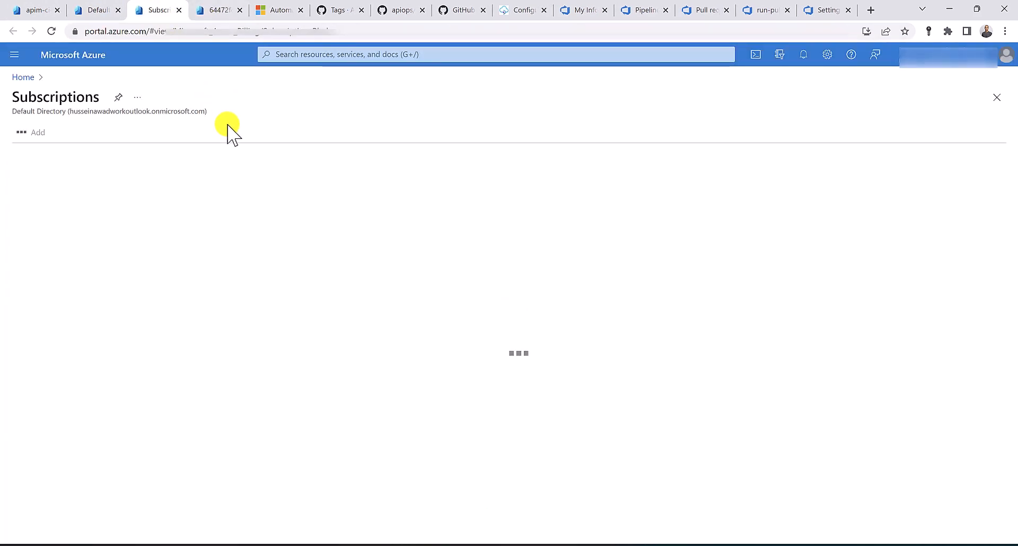
pyautogui.click(46, 211)
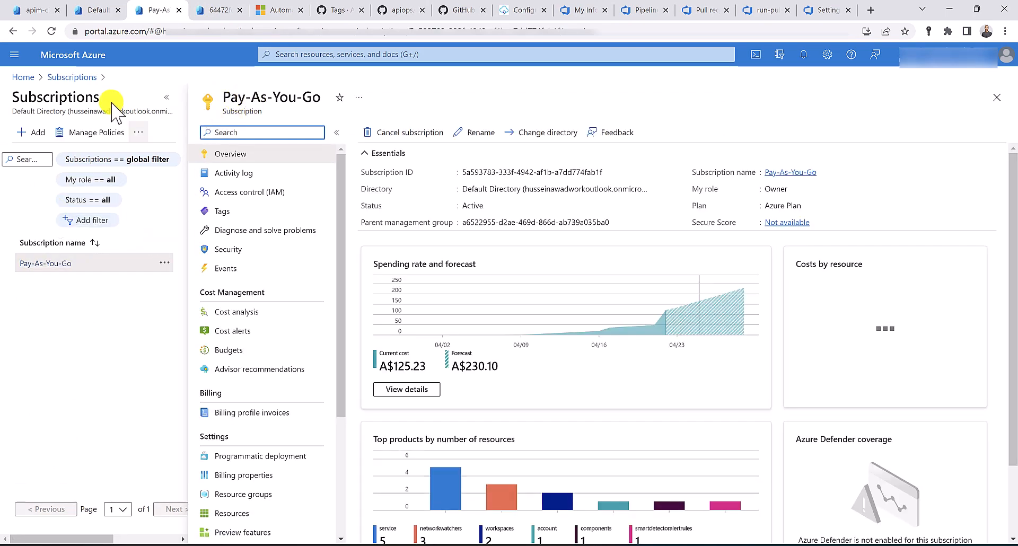
pyautogui.click(249, 193)
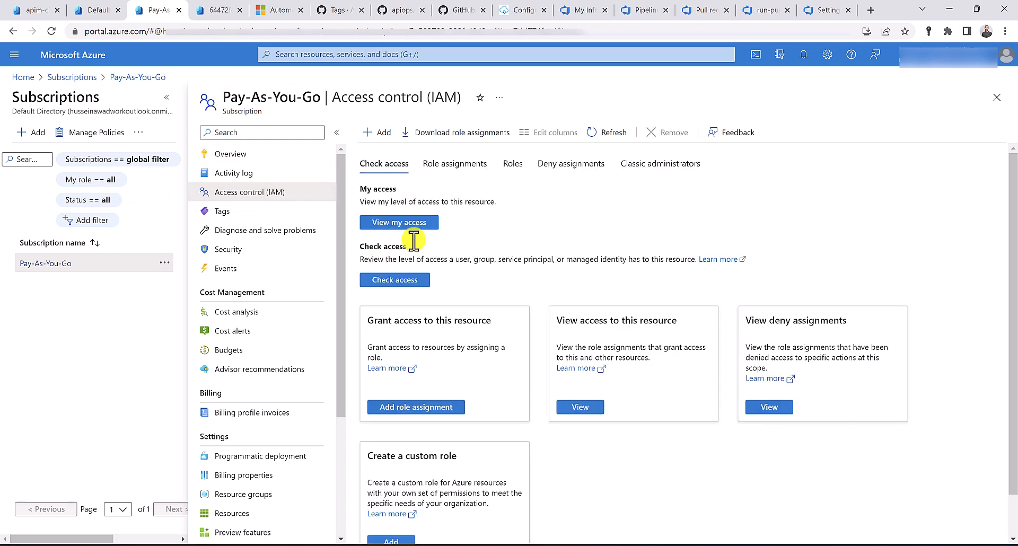
pyautogui.click(418, 408)
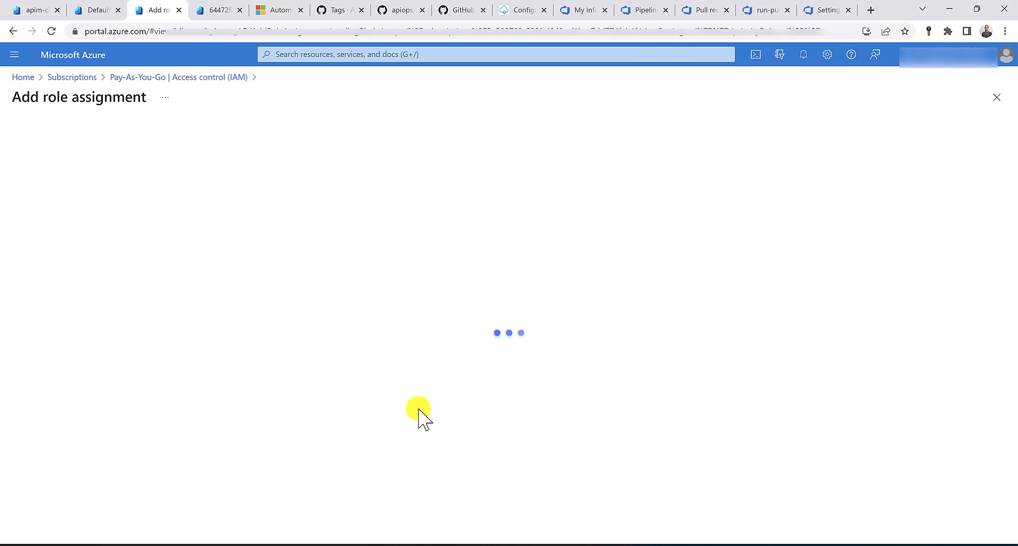
pyautogui.click(147, 251)
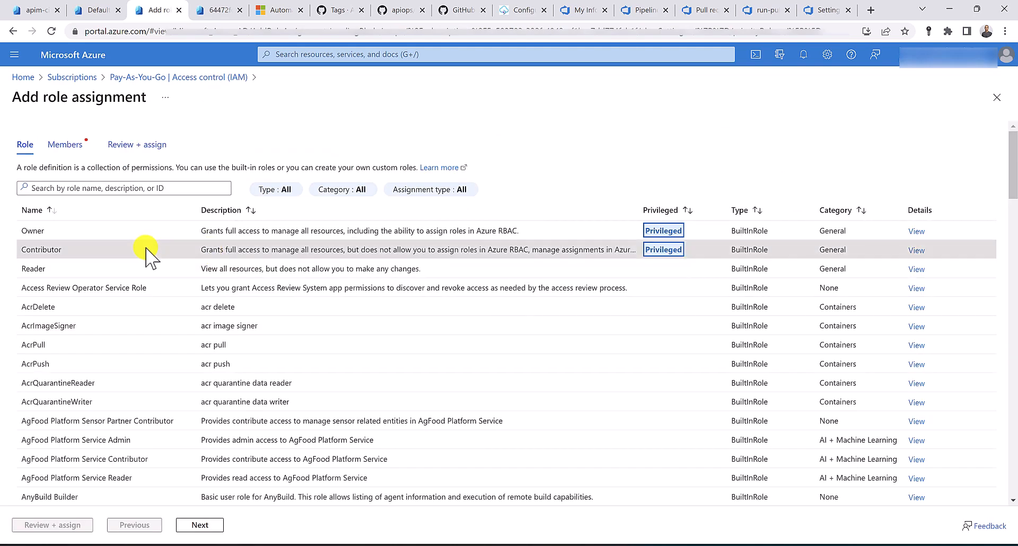
pyautogui.click(206, 525)
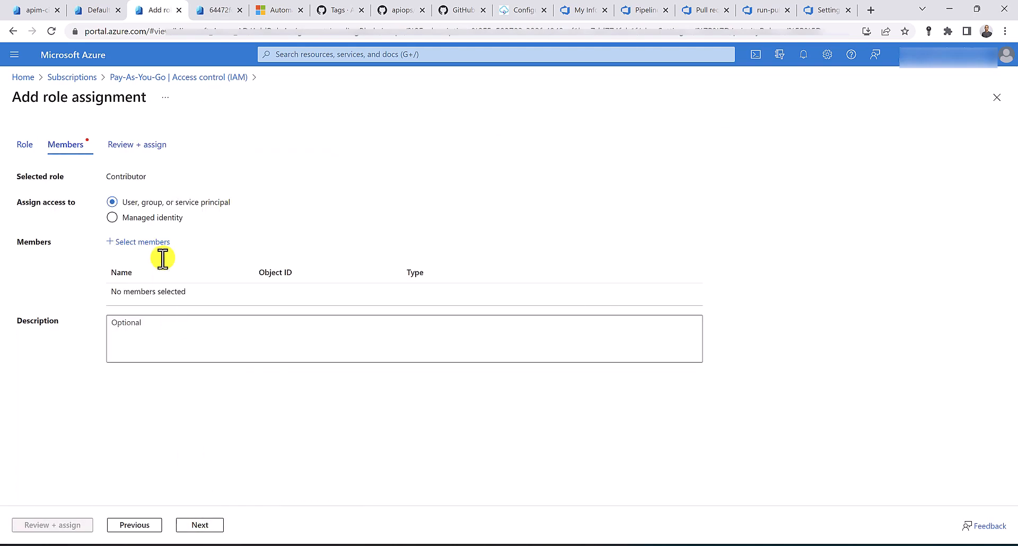
pyautogui.click(150, 242)
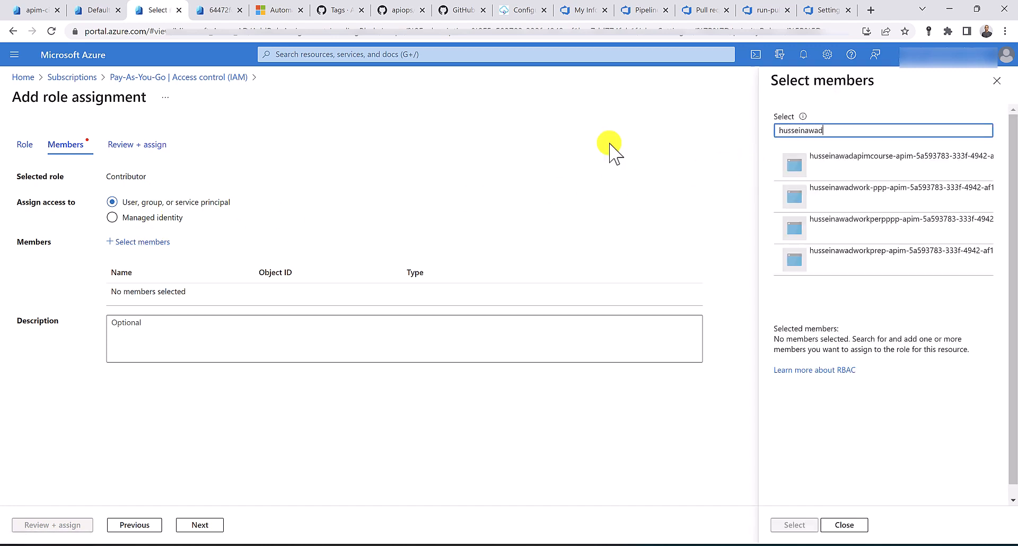
# Copy the matching enterprise application's full name from its directory entry
pyautogui.click(106, 4)
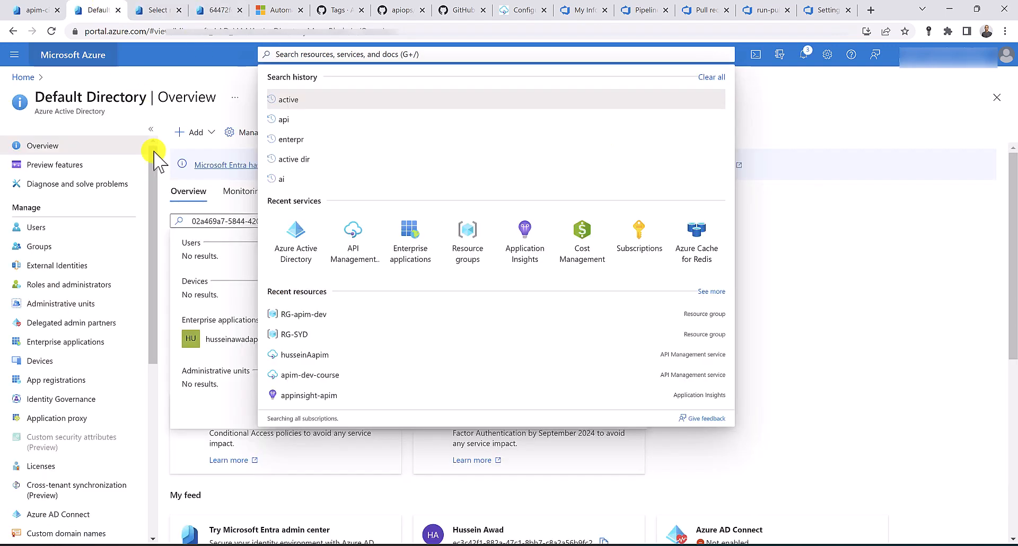
pyautogui.click(219, 339)
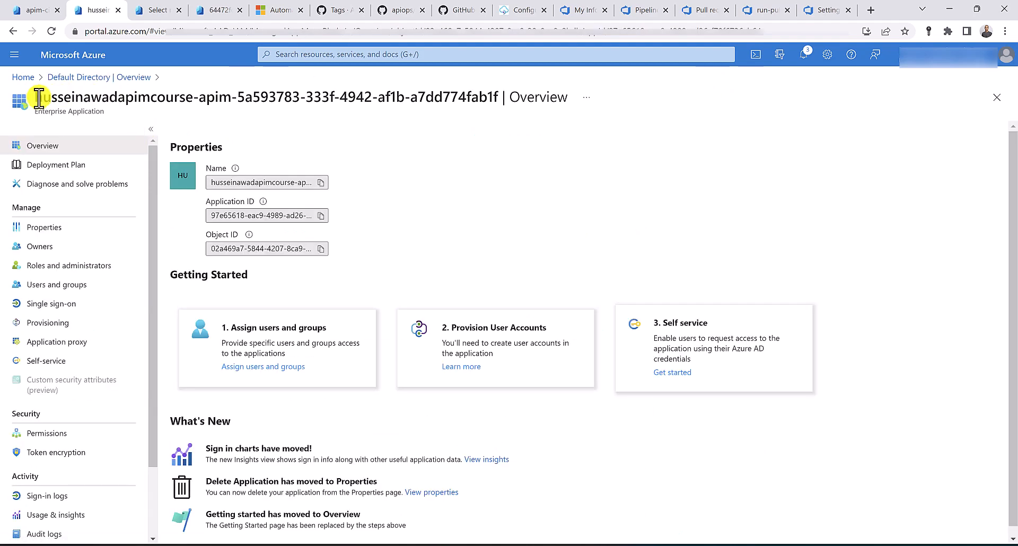
pyautogui.moveTo(37, 98); pyautogui.dragTo(495, 98)
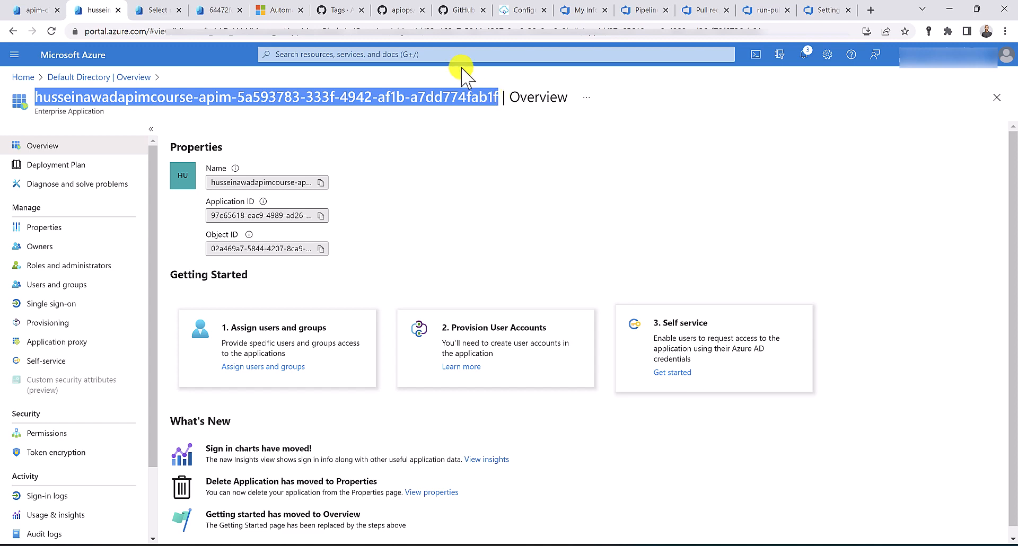
pyautogui.click(151, 9)
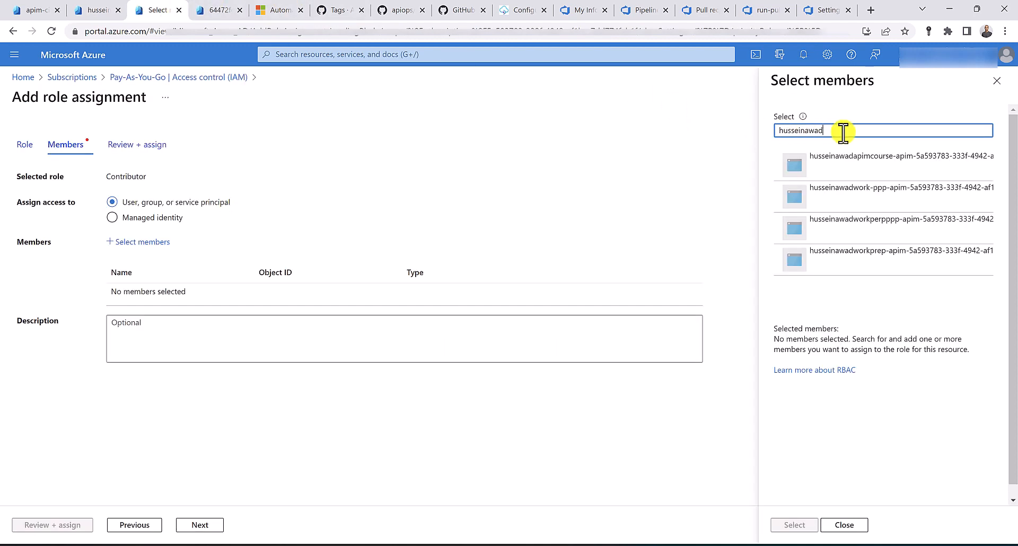
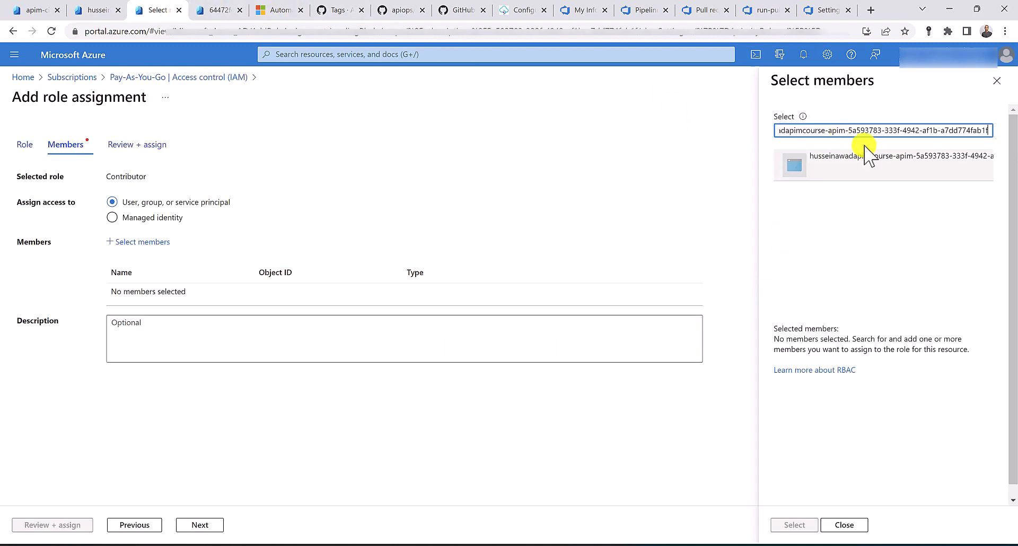
# Select that application as the member and assign it the Contributor role
pyautogui.click(866, 169)
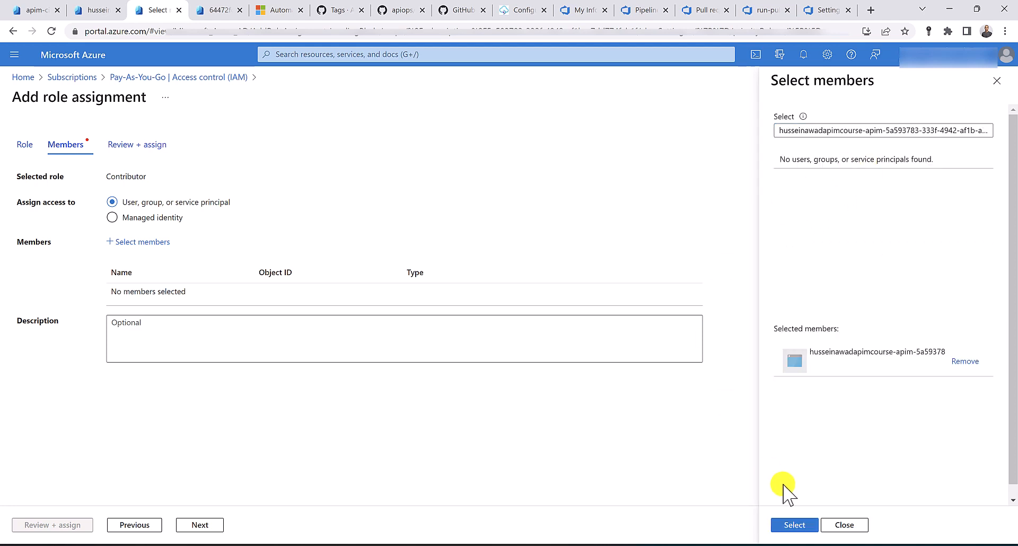
pyautogui.click(787, 527)
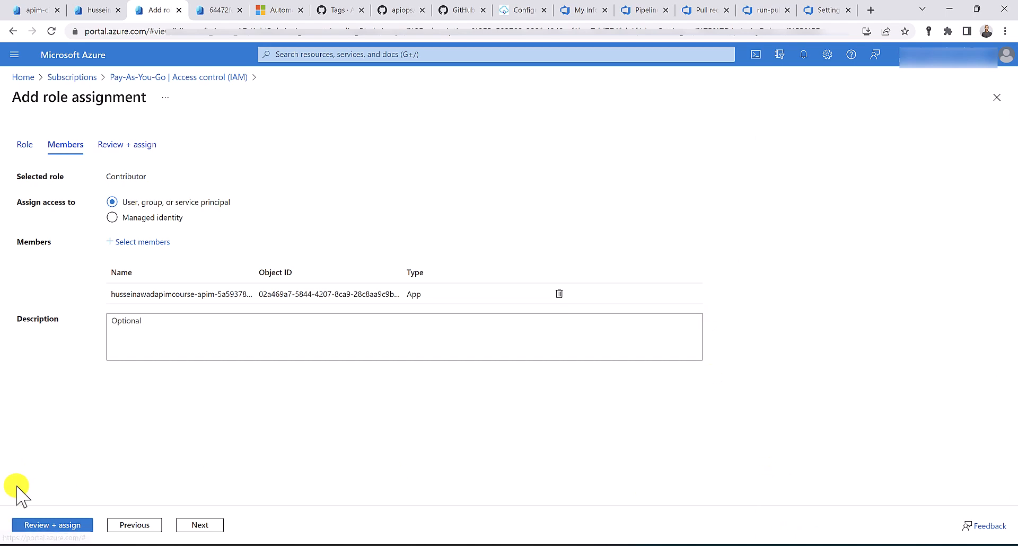
pyautogui.click(48, 525)
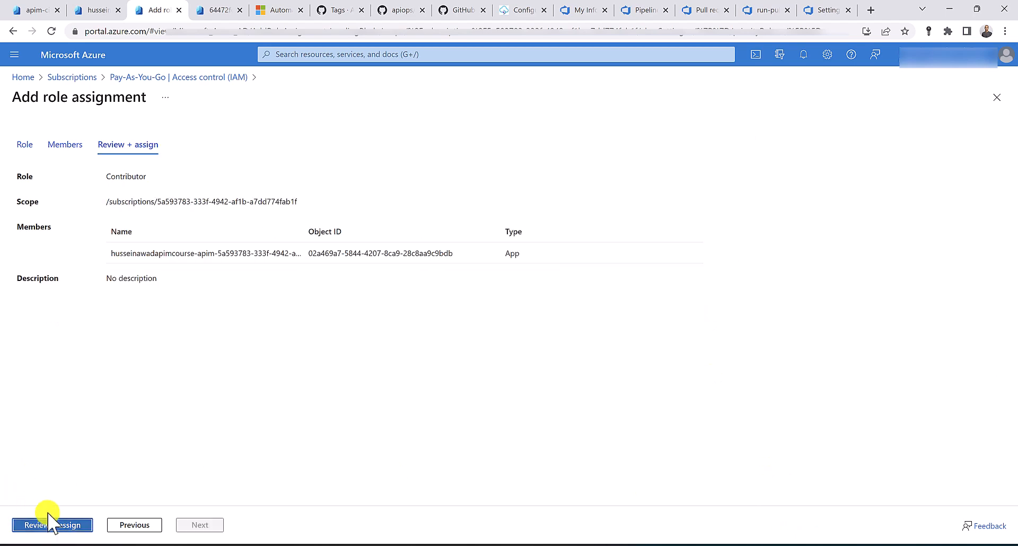
pyautogui.click(49, 526)
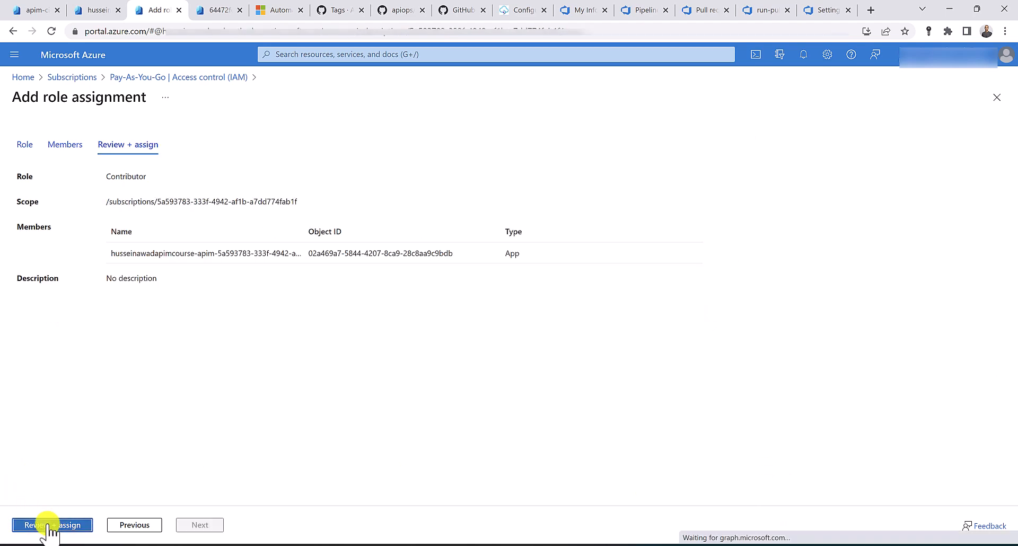
pyautogui.click(645, 9)
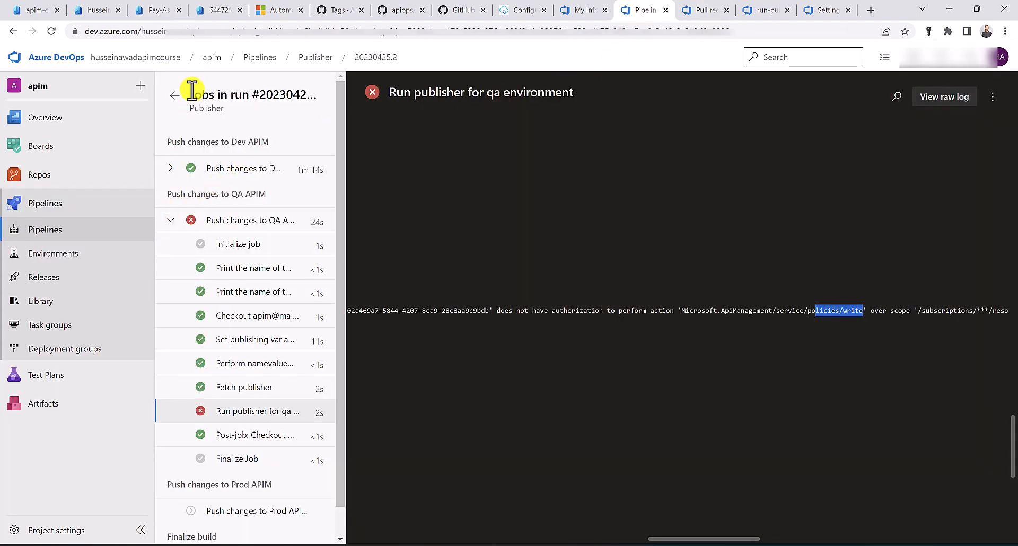
# Rerun the failed QA jobs and approve the QA deployment
pyautogui.click(175, 95)
pyautogui.scroll(-4, 350, 244)
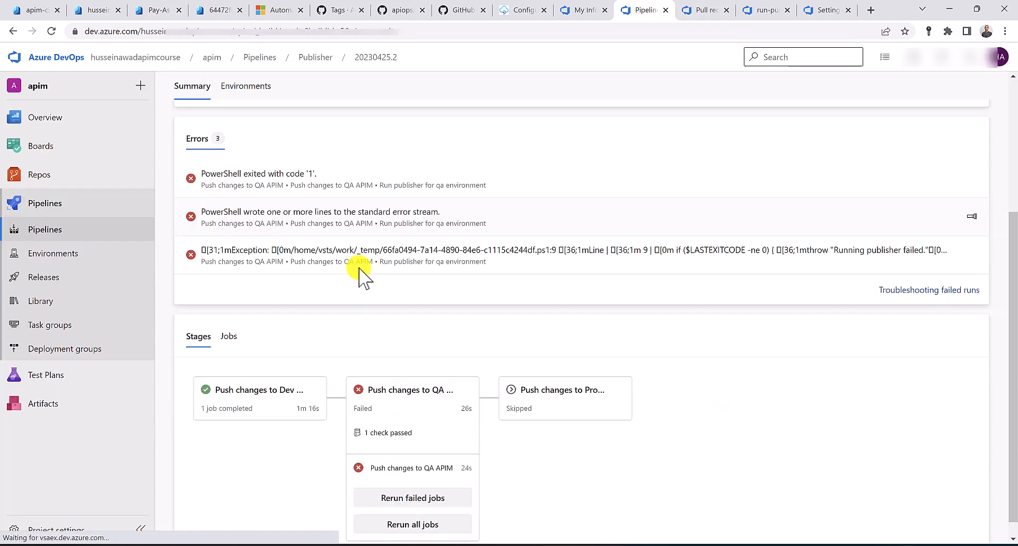
pyautogui.click(412, 481)
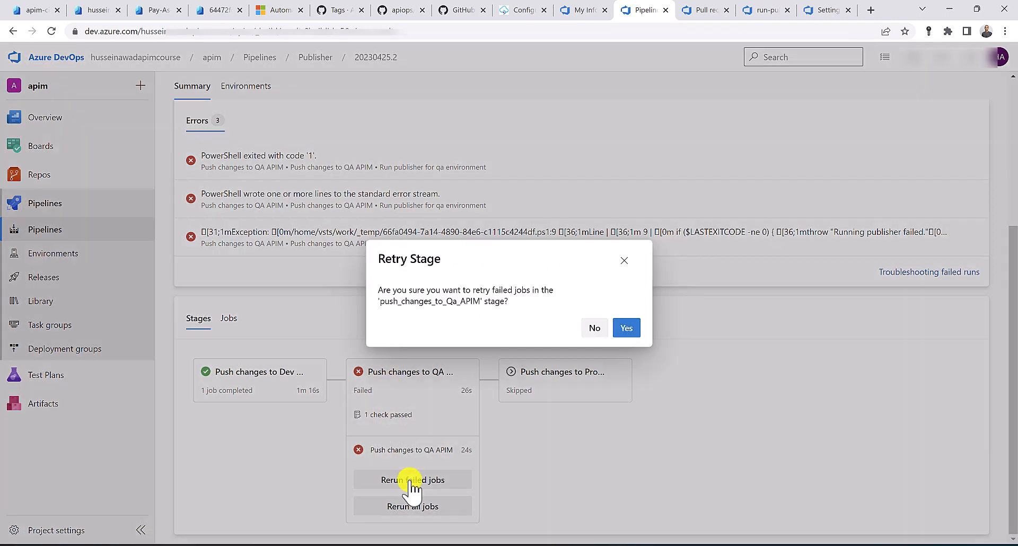
pyautogui.click(630, 328)
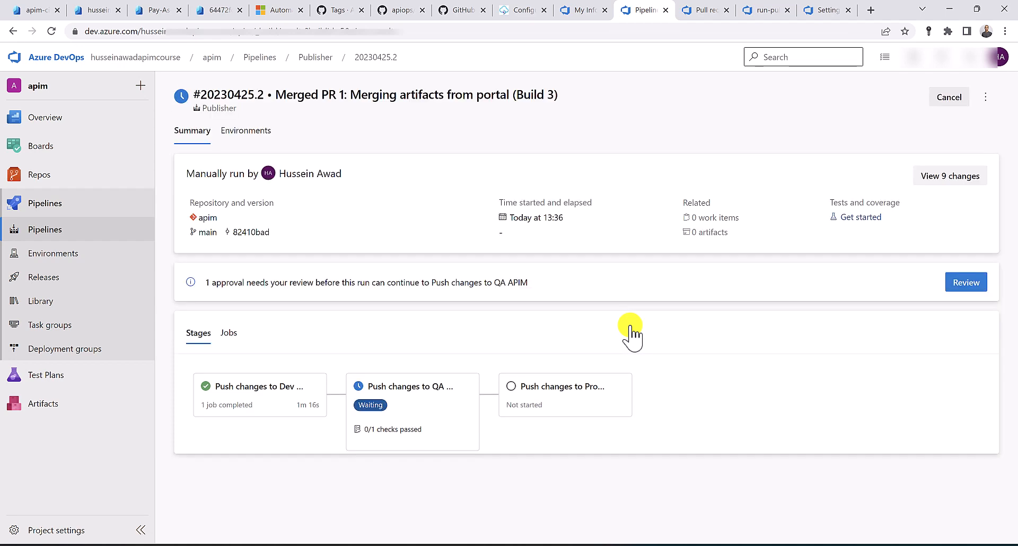
pyautogui.click(977, 284)
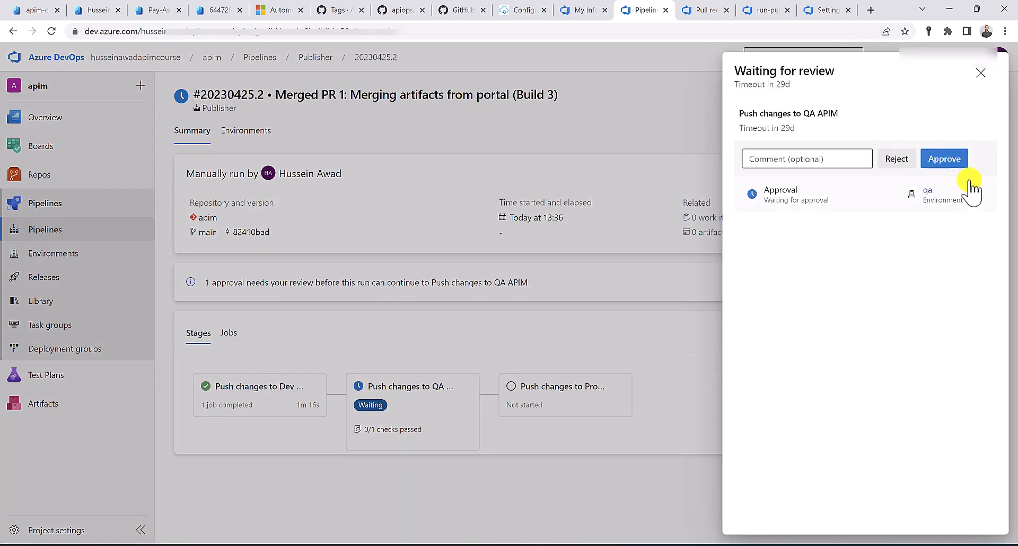
pyautogui.click(951, 160)
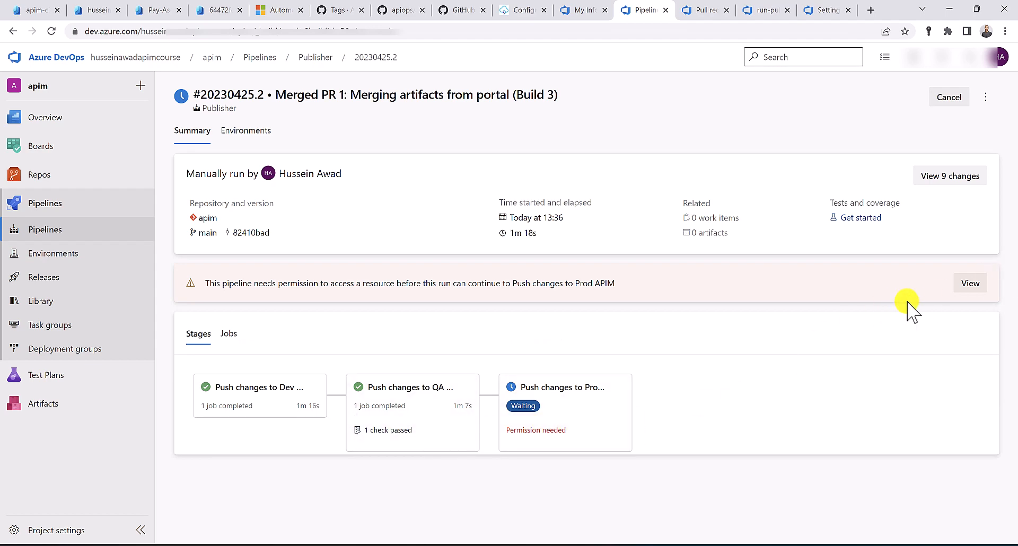
# Permit the pipeline to use the prod environment and approve the Prod deployment
pyautogui.click(971, 285)
pyautogui.click(968, 142)
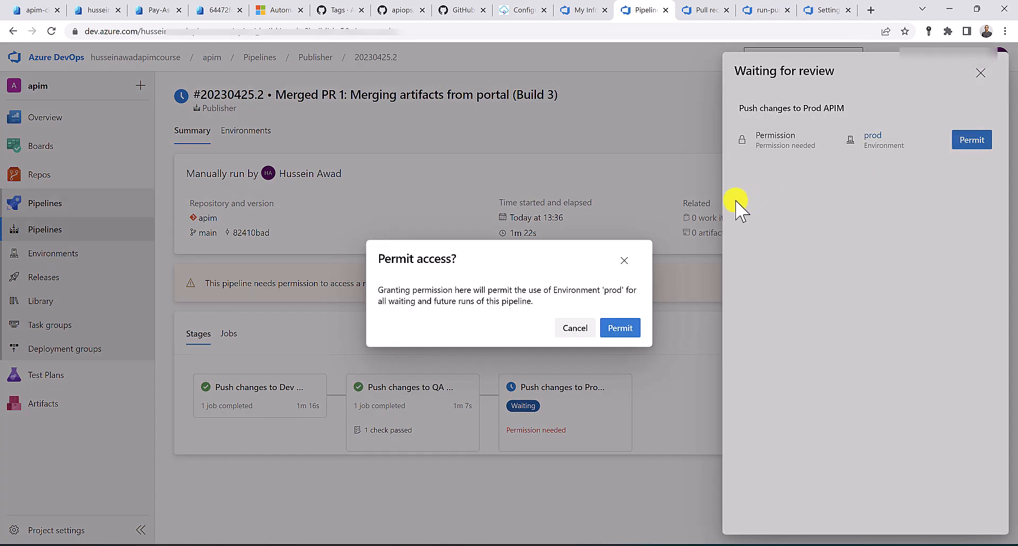
pyautogui.click(630, 331)
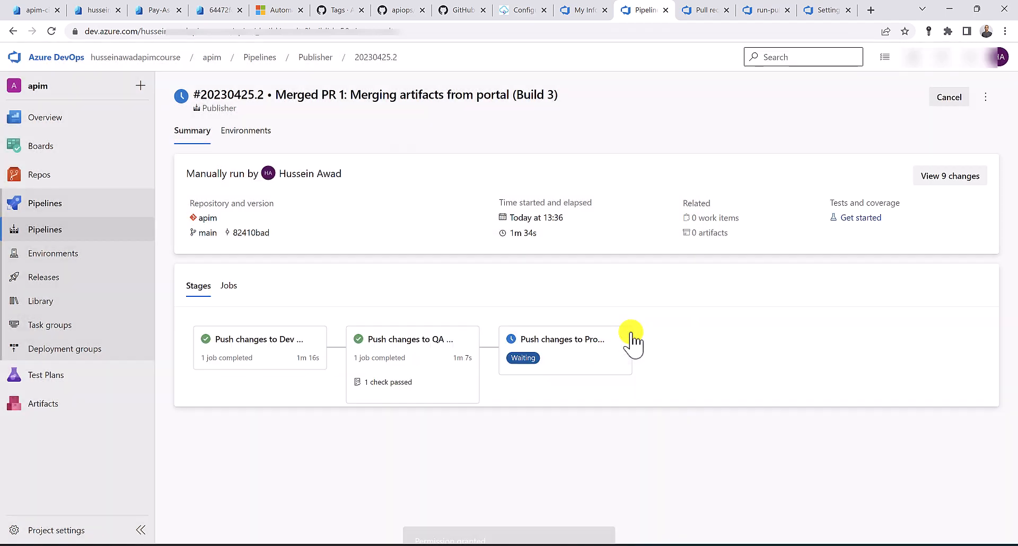
pyautogui.click(951, 287)
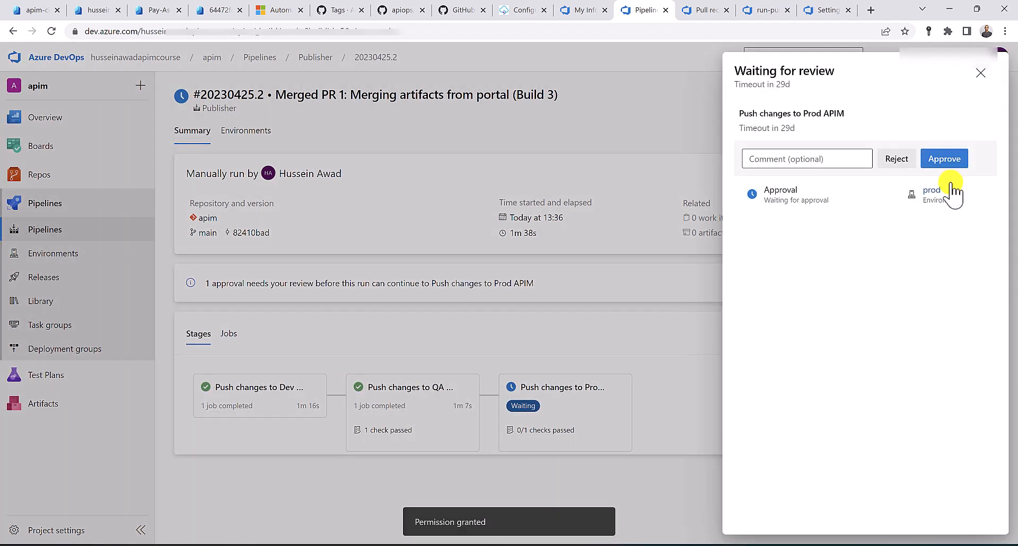
pyautogui.click(948, 159)
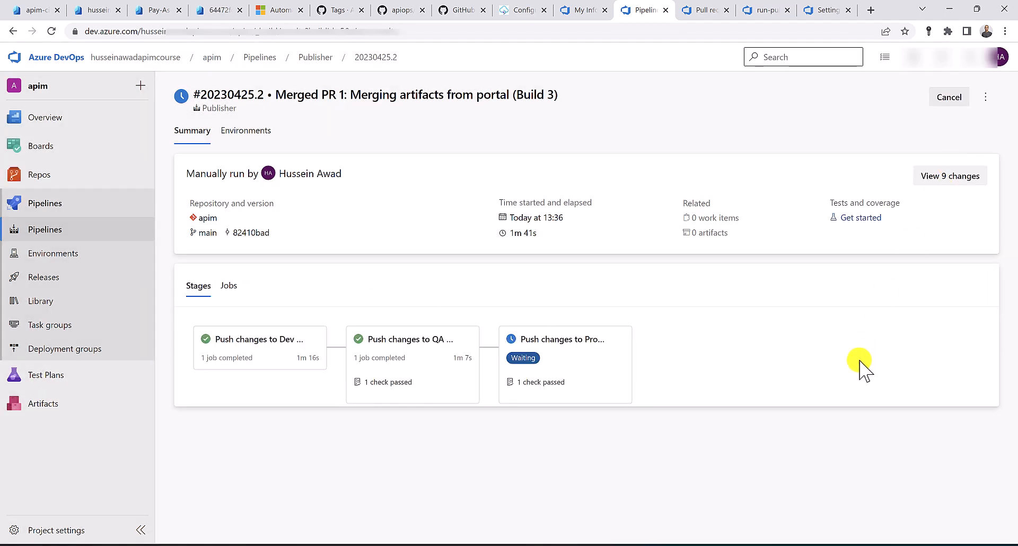